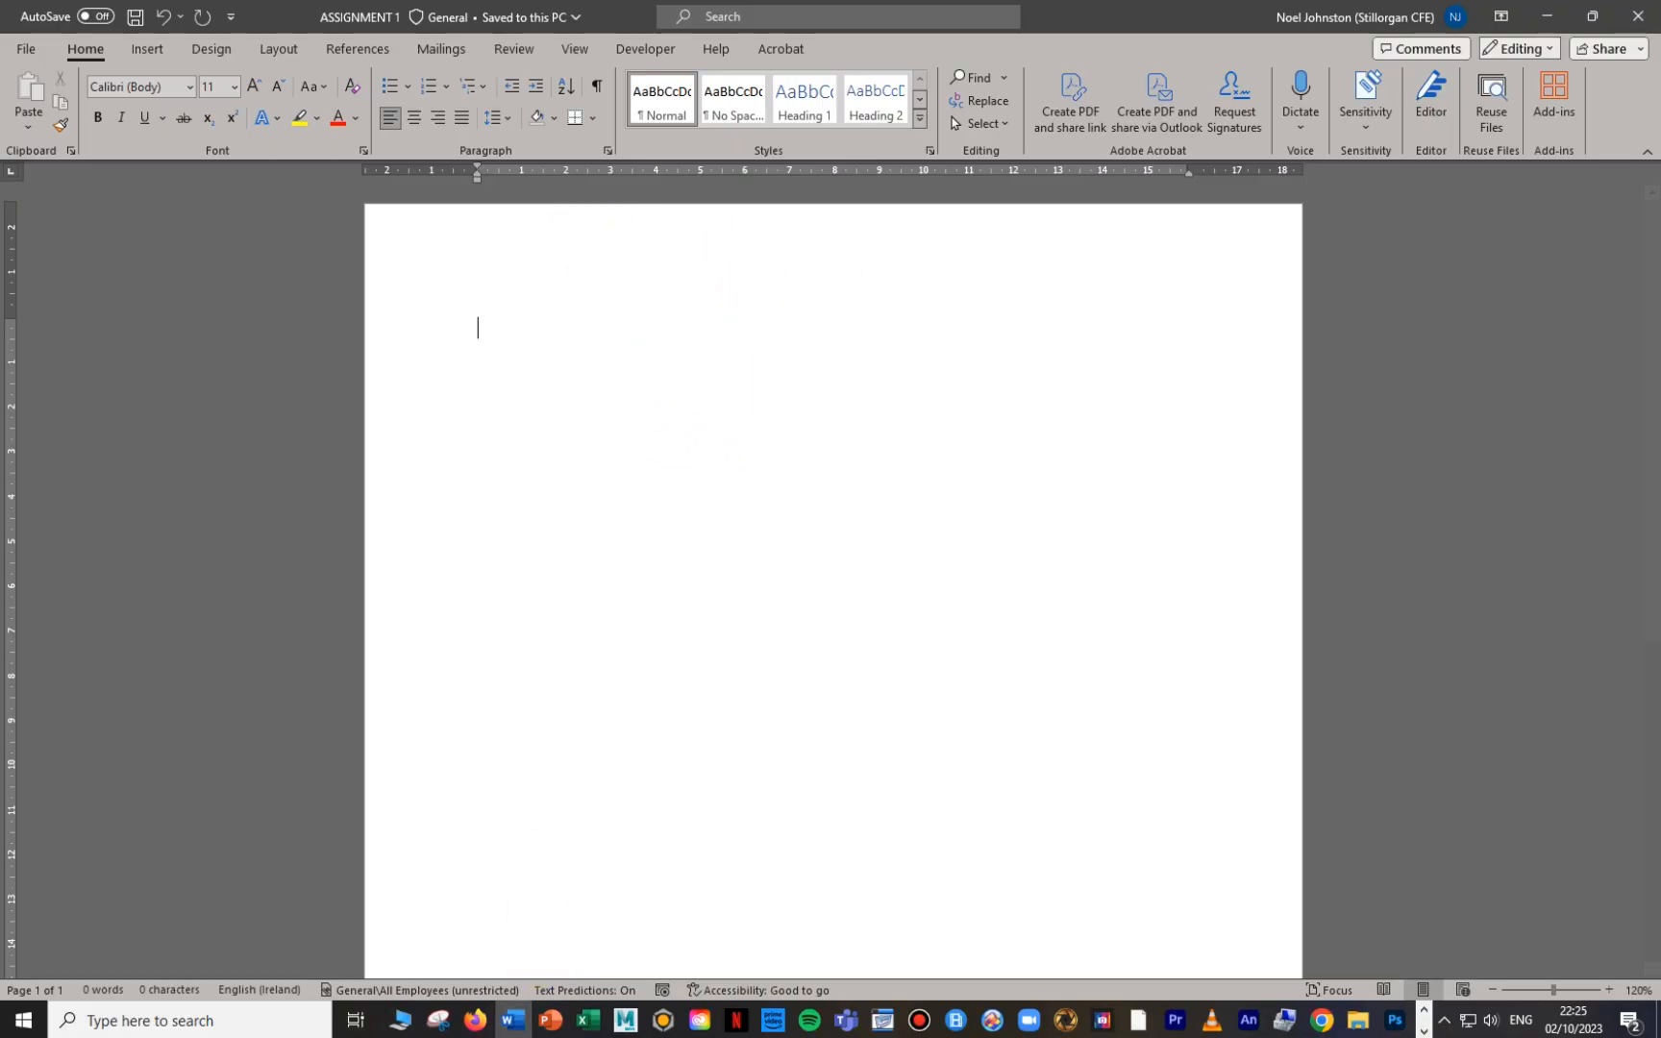
Step: Switch to File Explorer, browse to the ASSIGNMENT 1 folder on the USB drive (F:), and select the ASSIGNMENT 1 Word document
key(super+e)
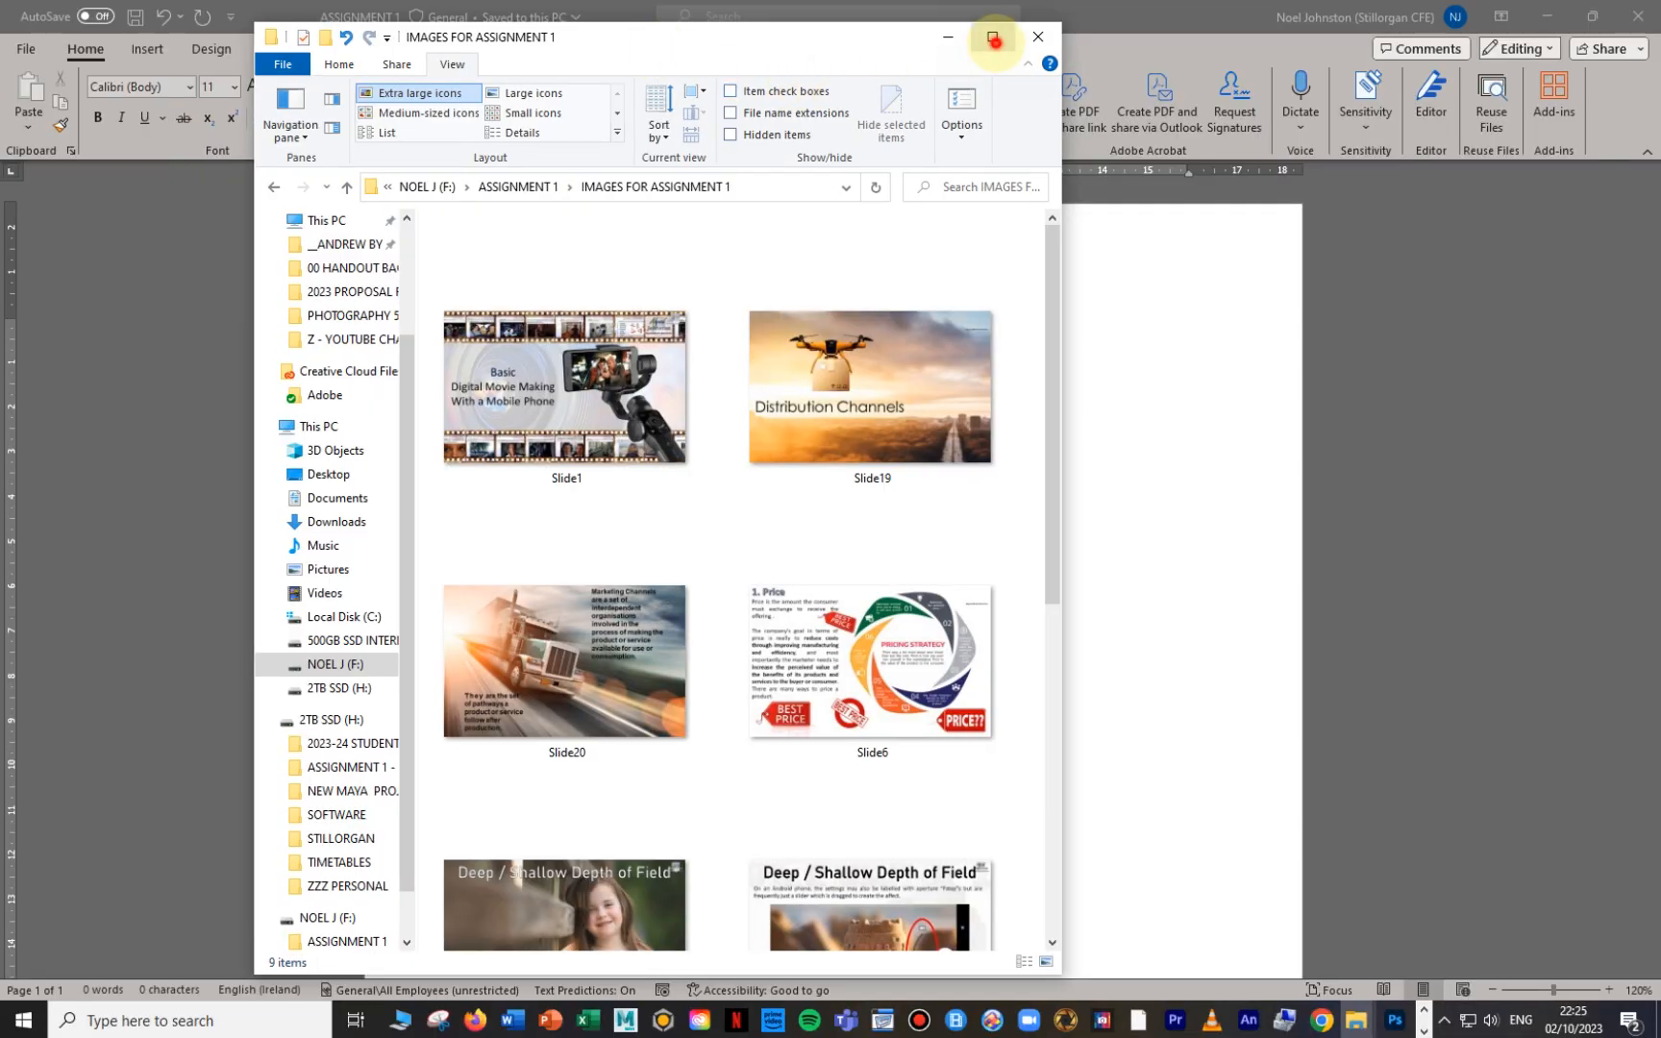
click(994, 39)
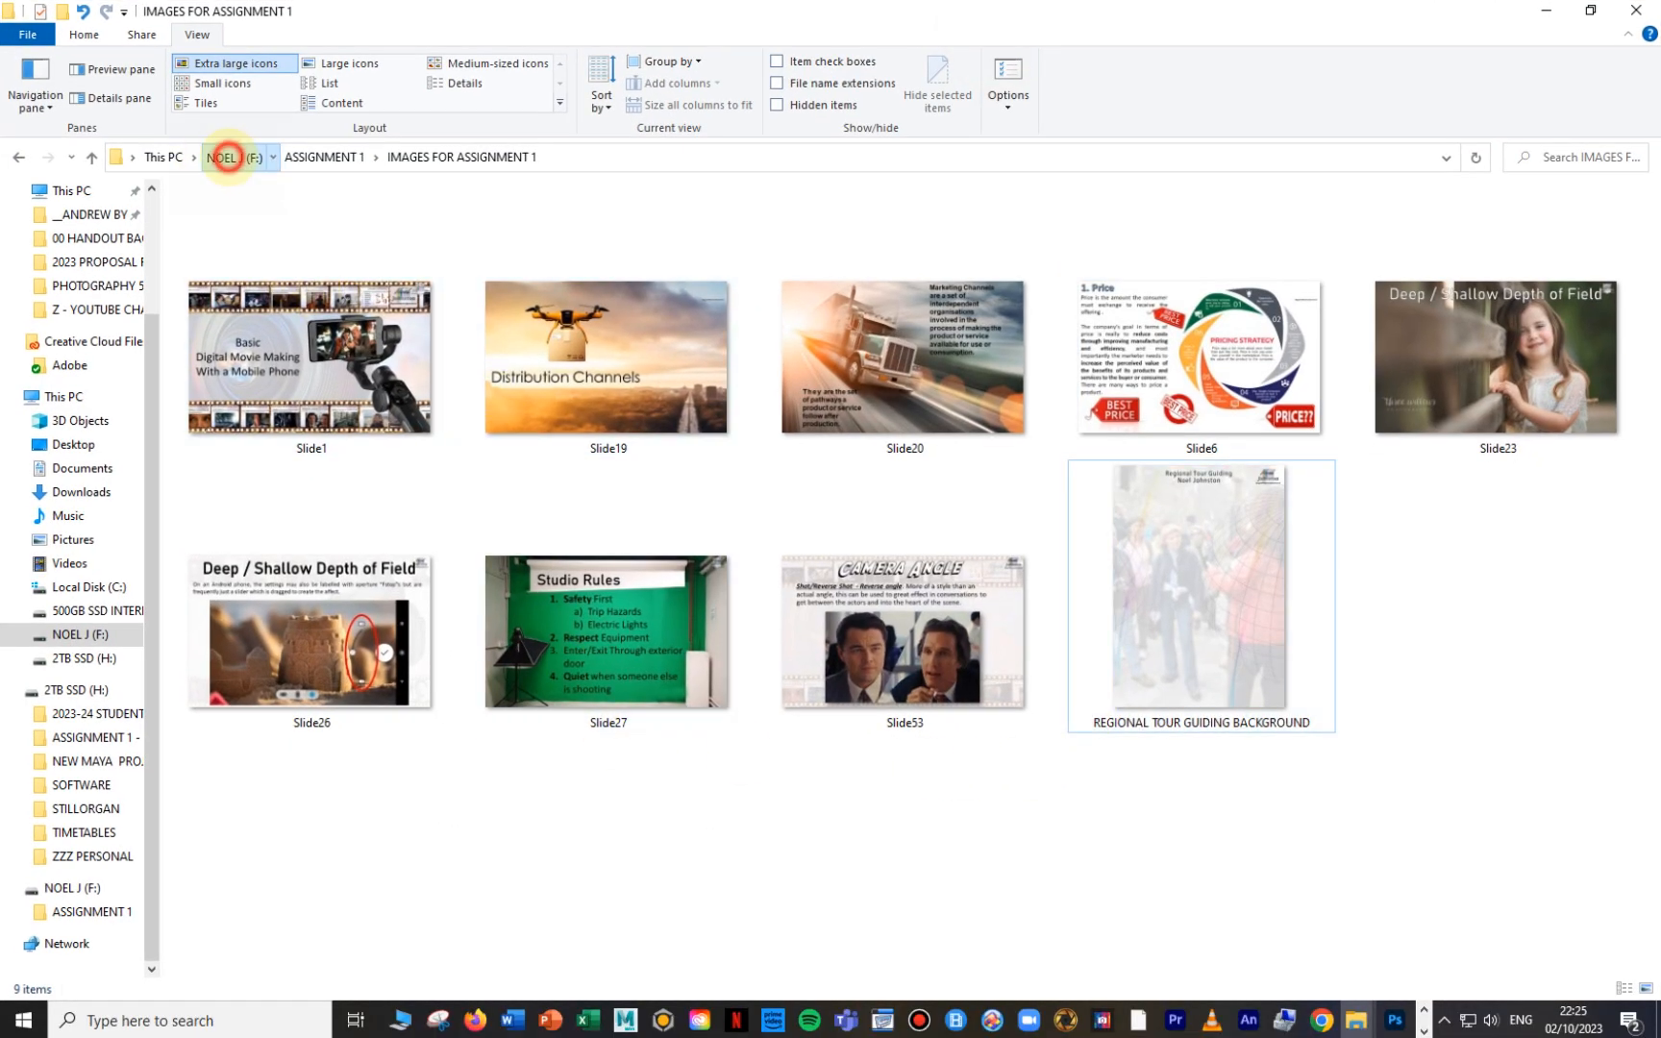
click(231, 157)
click(163, 157)
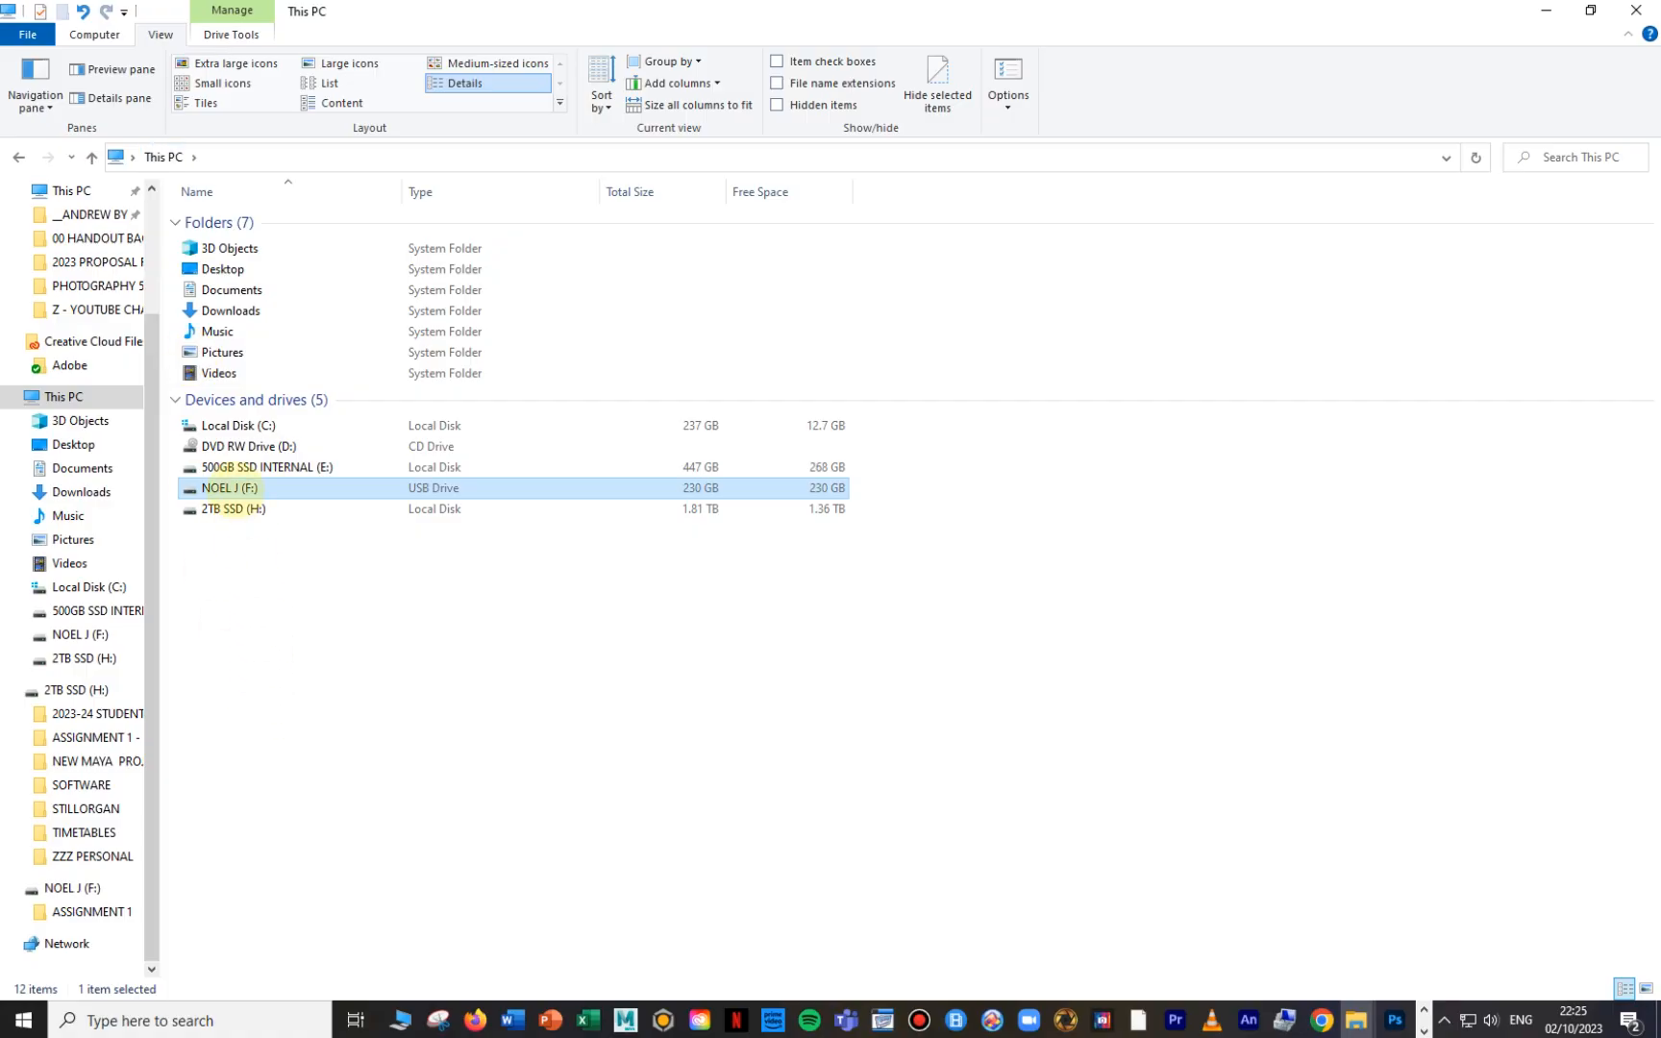
double_click(229, 487)
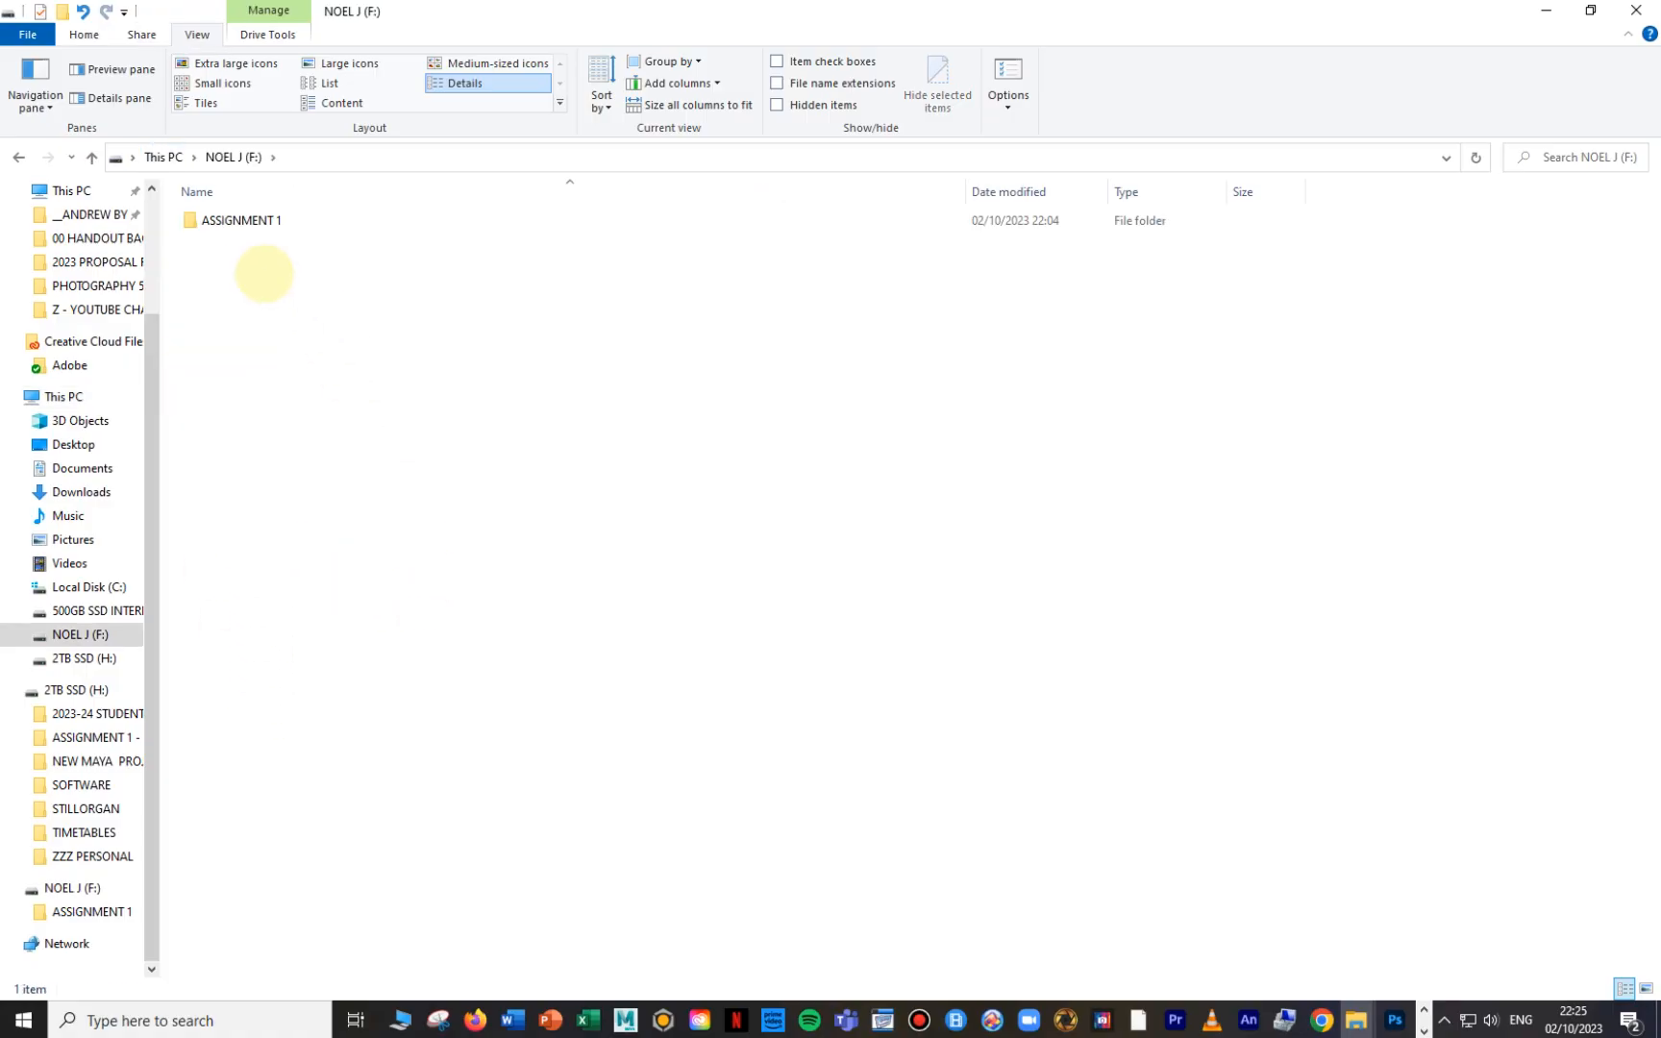
click(244, 220)
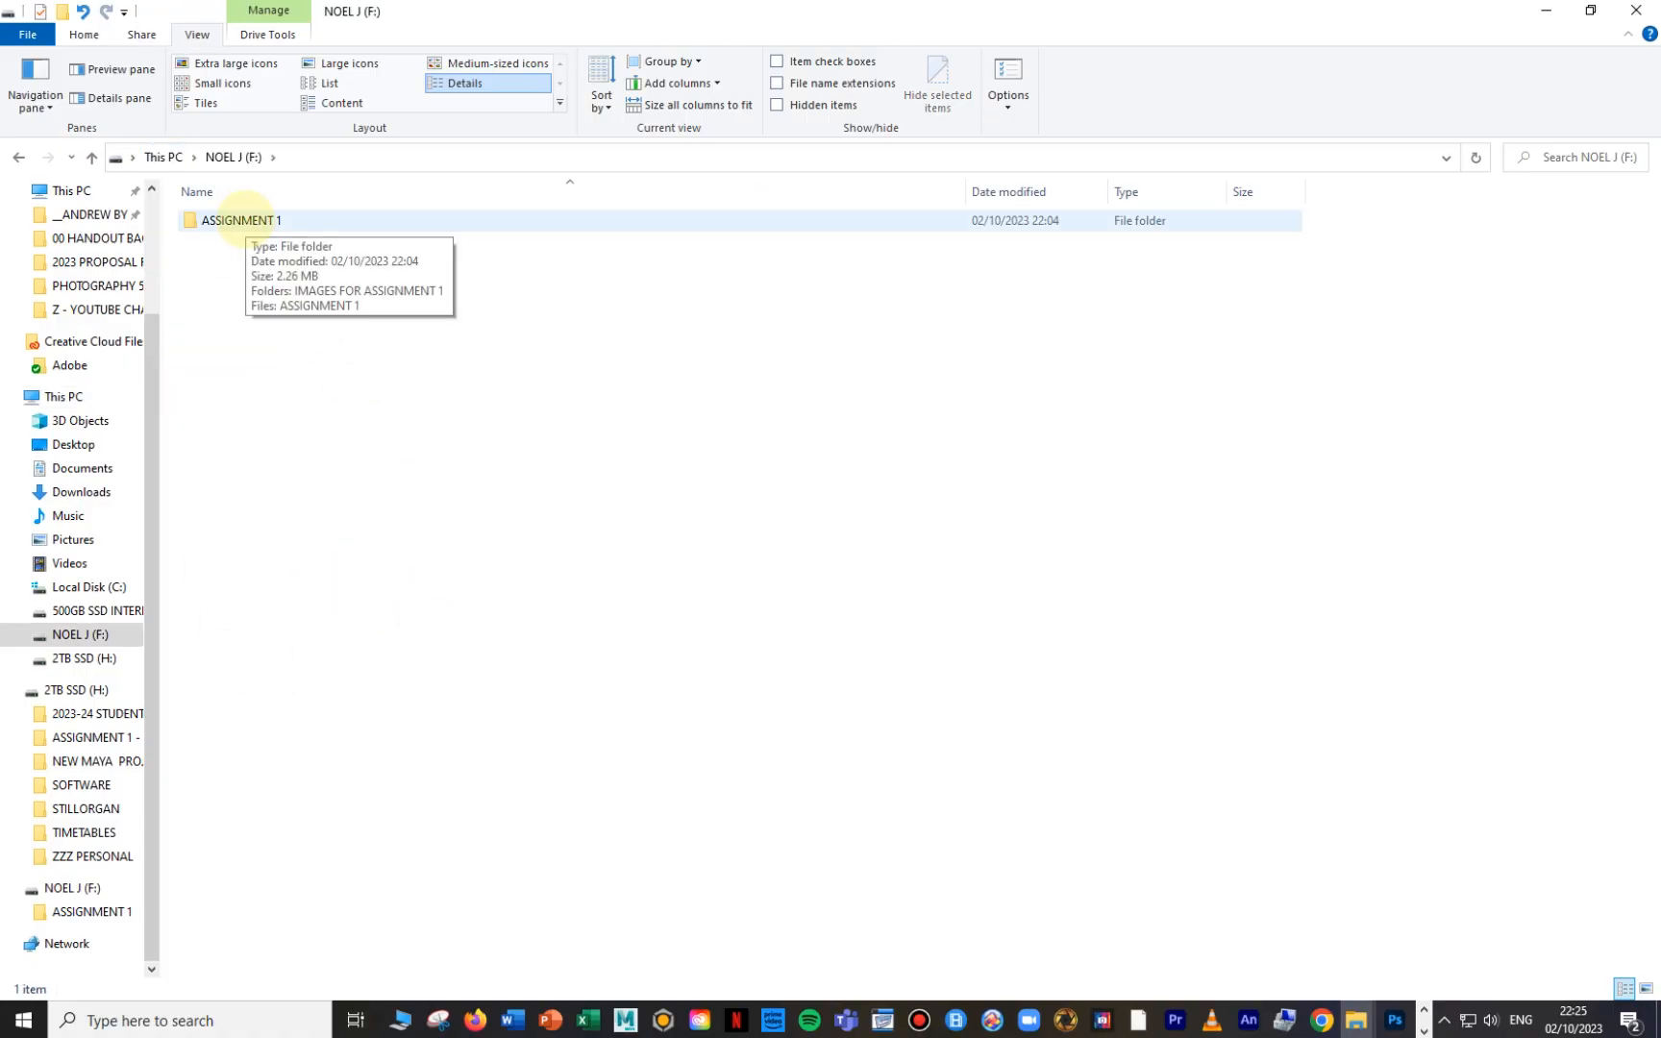
double_click(286, 220)
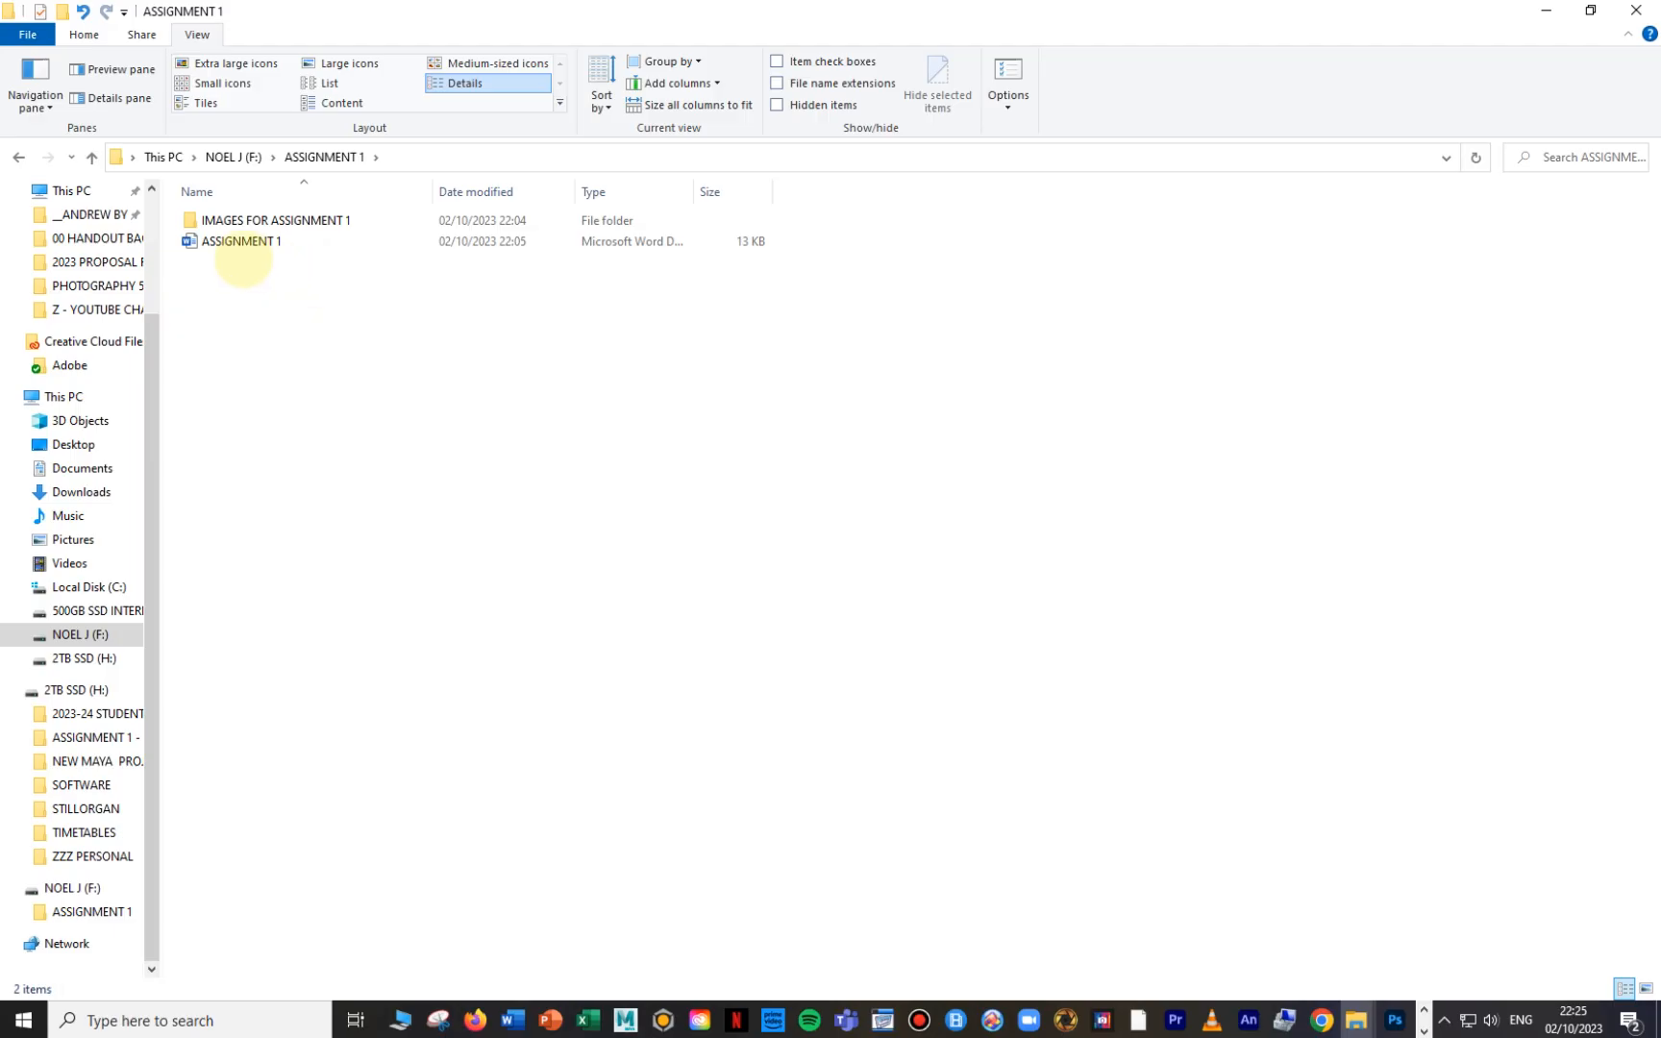
click(236, 245)
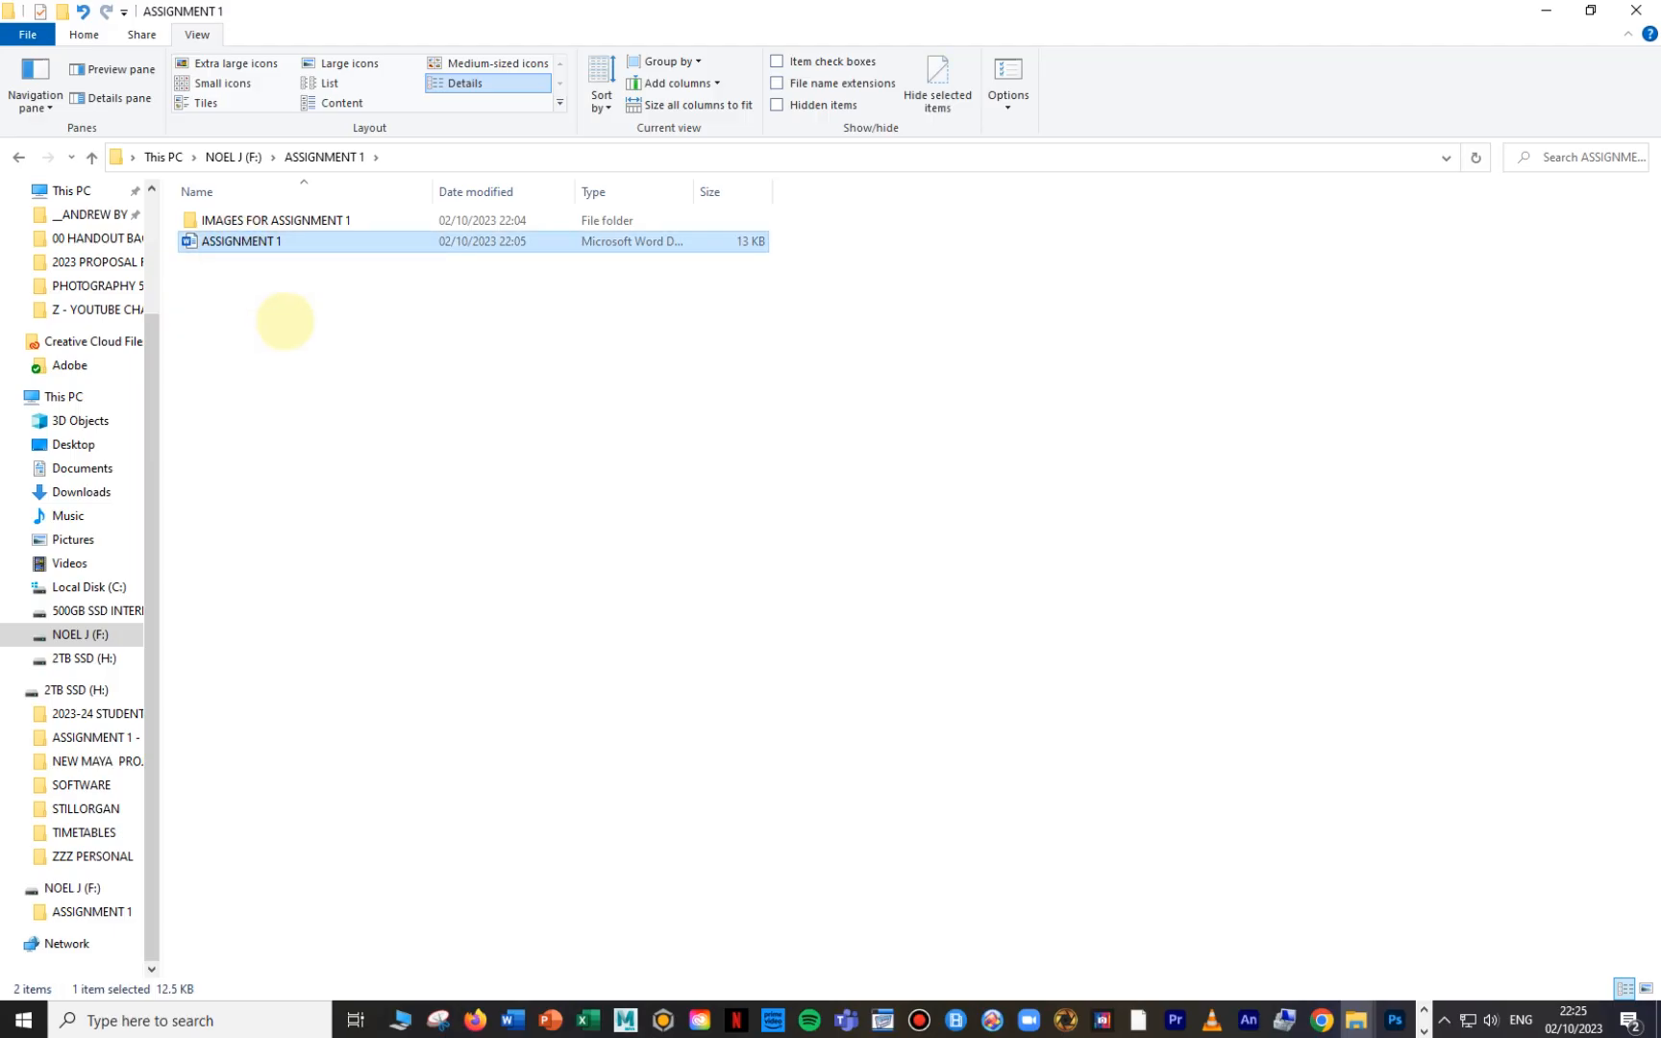
Step: Open the IMAGES FOR ASSIGNMENT 1 folder in a maximized window and look over the slide images
drag(865, 38, 779, 279)
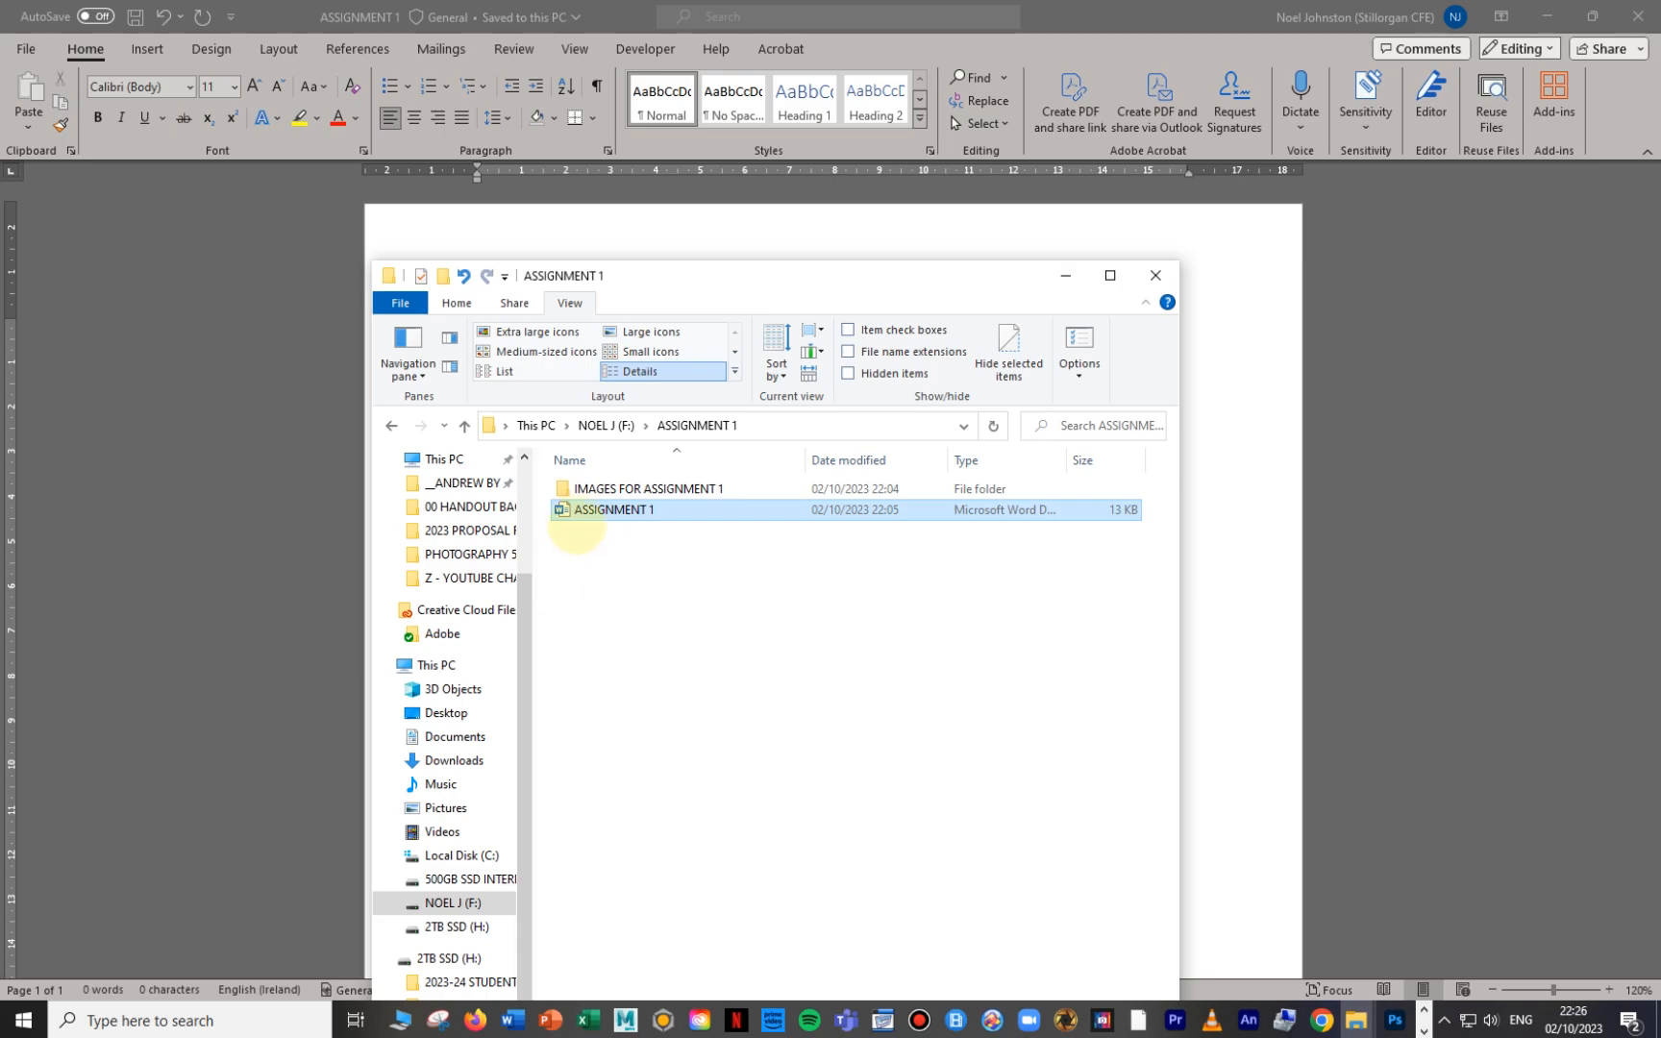
drag(785, 283, 582, 40)
double_click(475, 247)
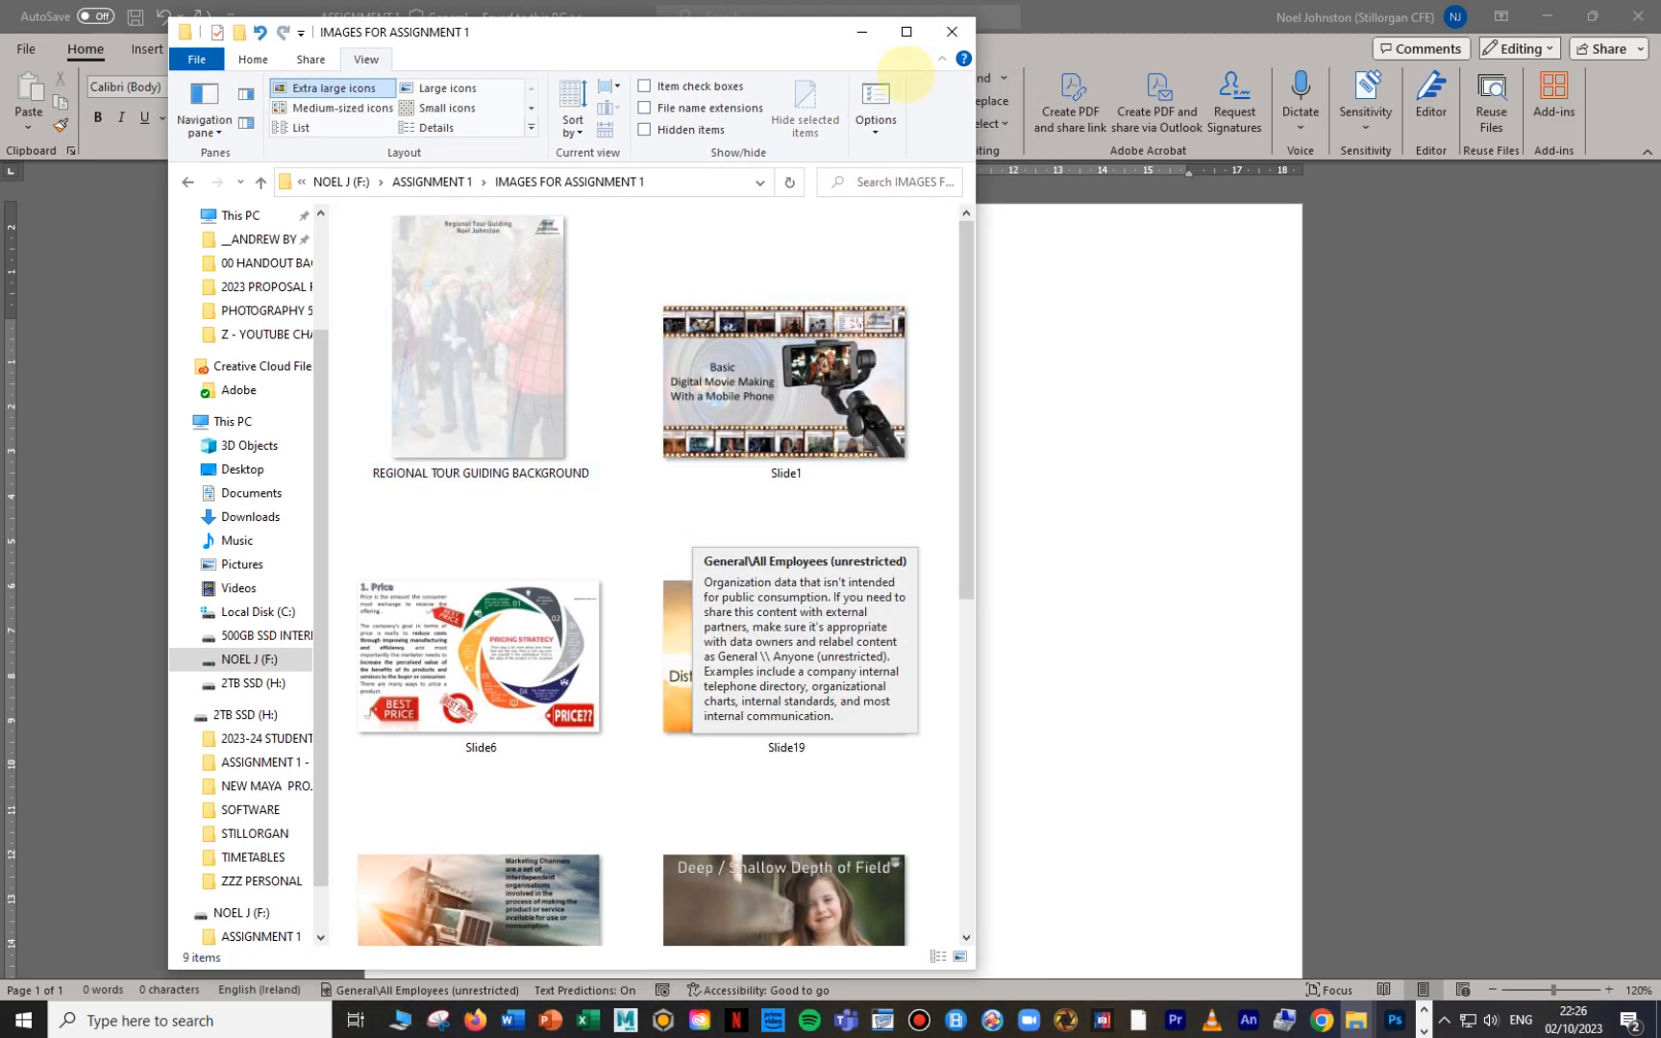
click(905, 32)
click(848, 860)
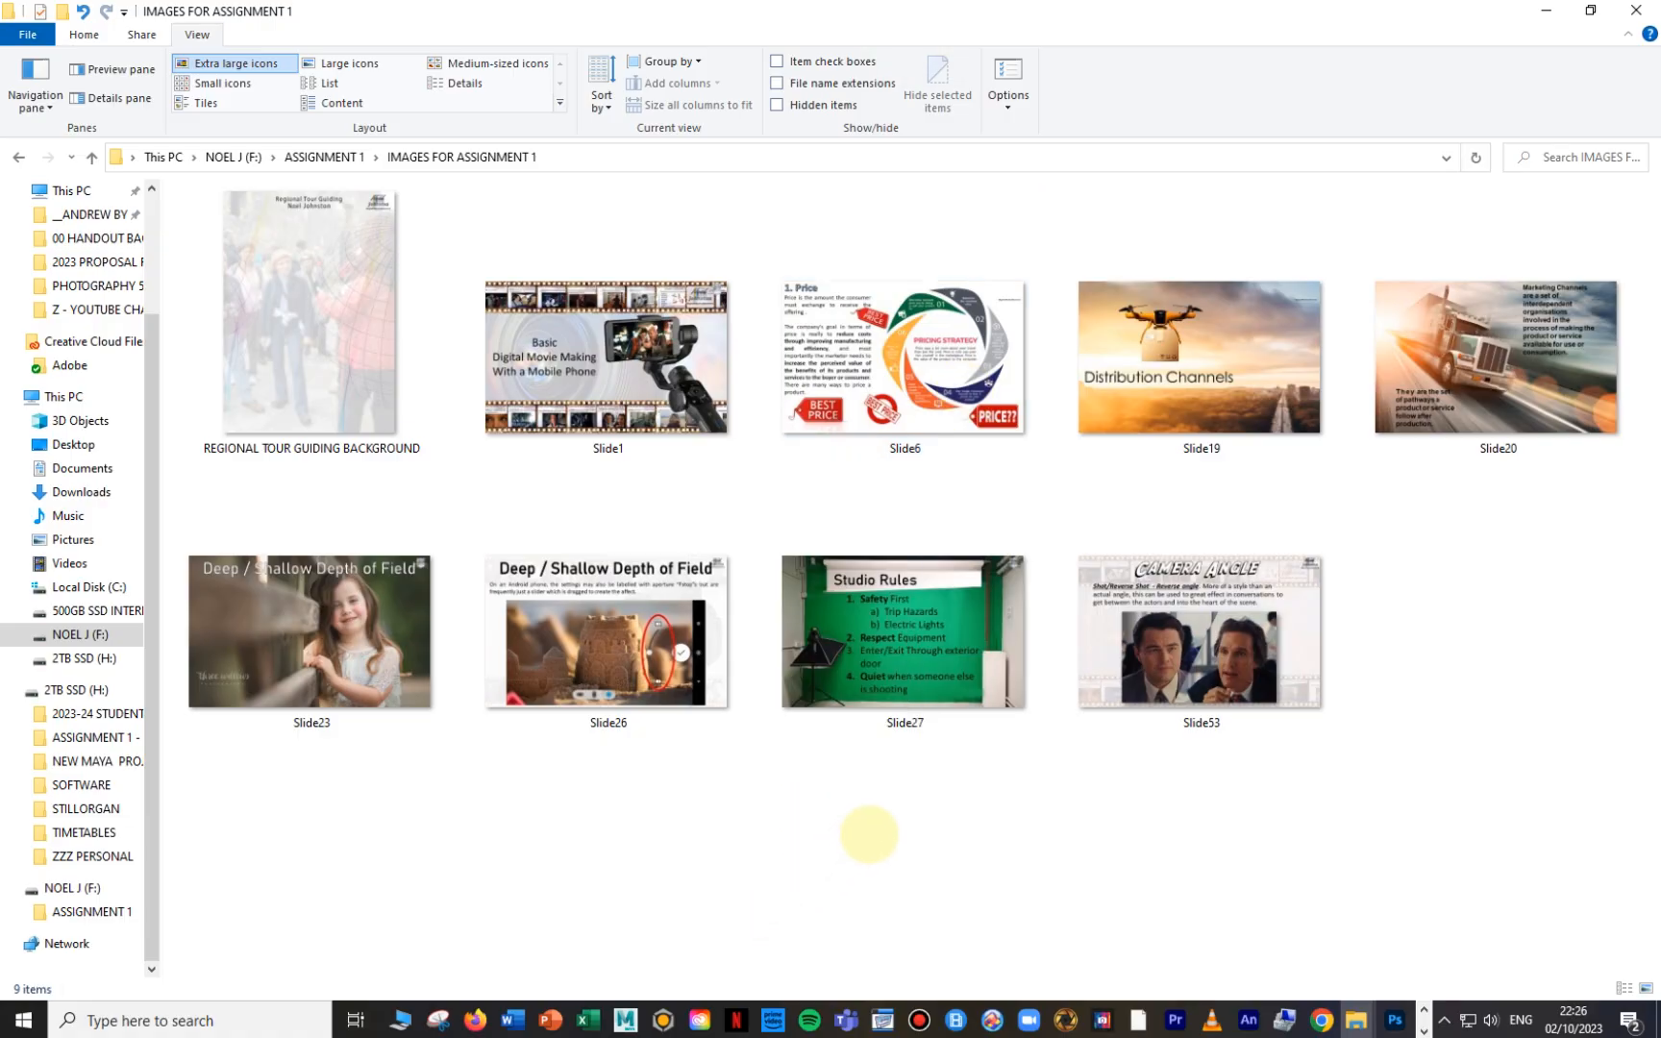
click(1206, 644)
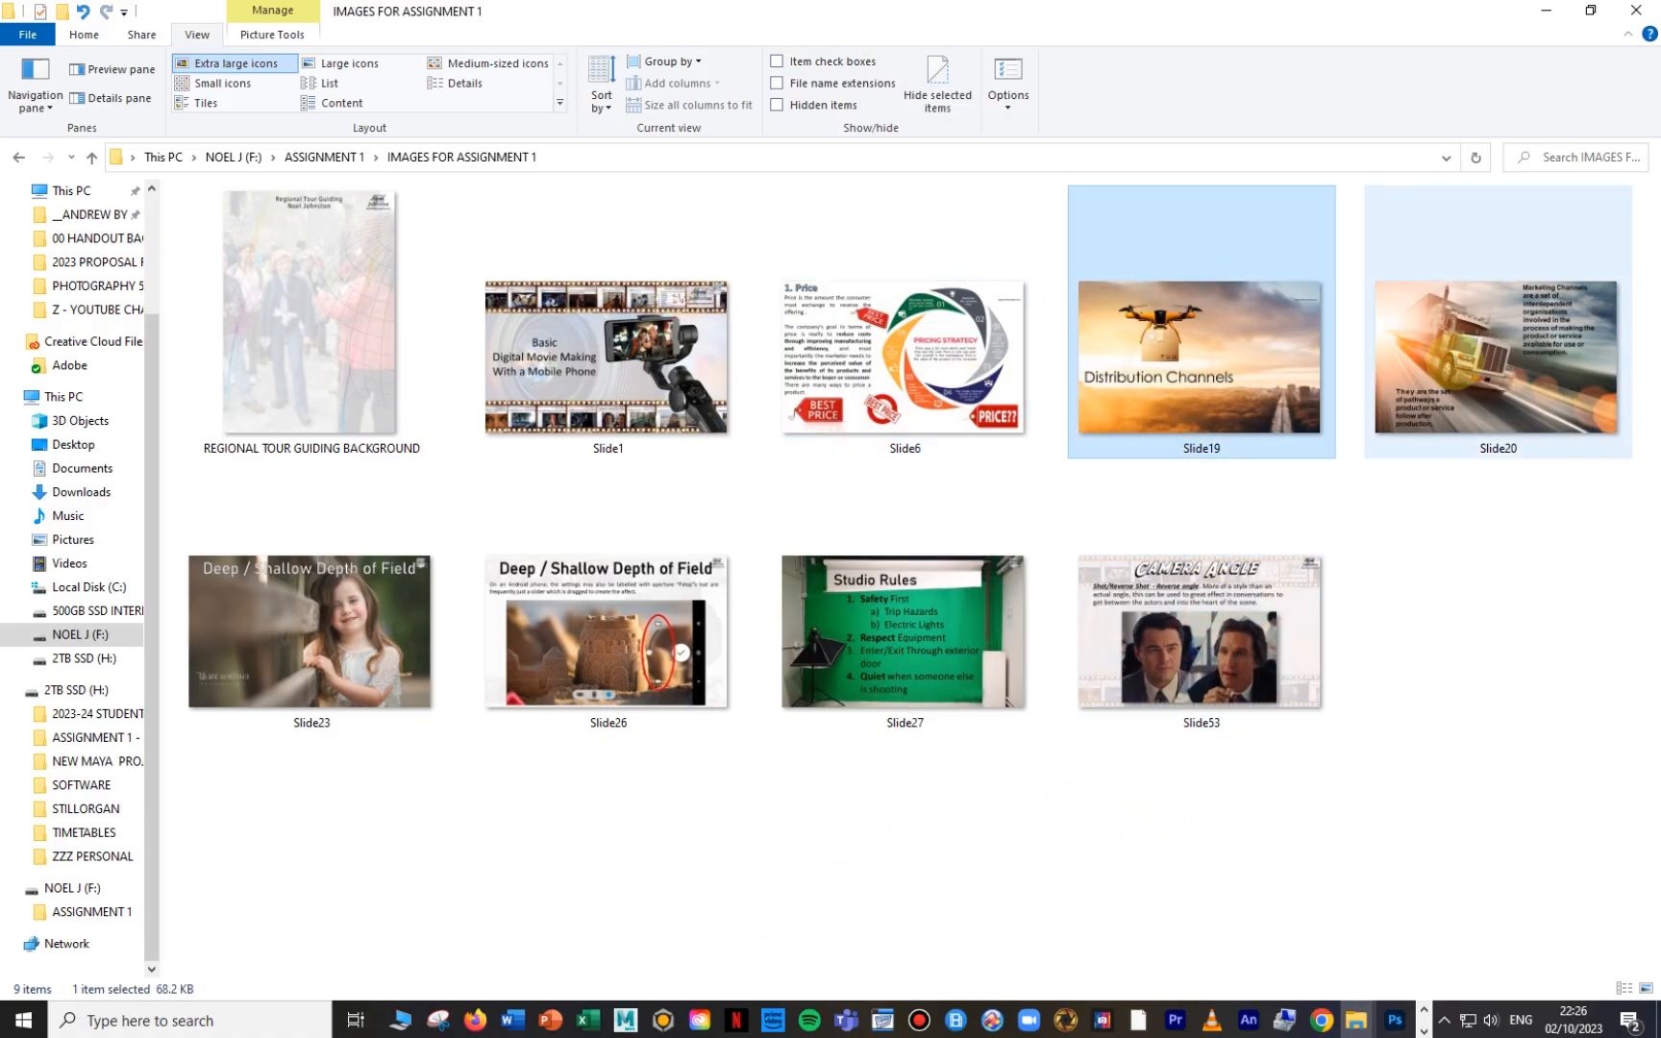
click(899, 342)
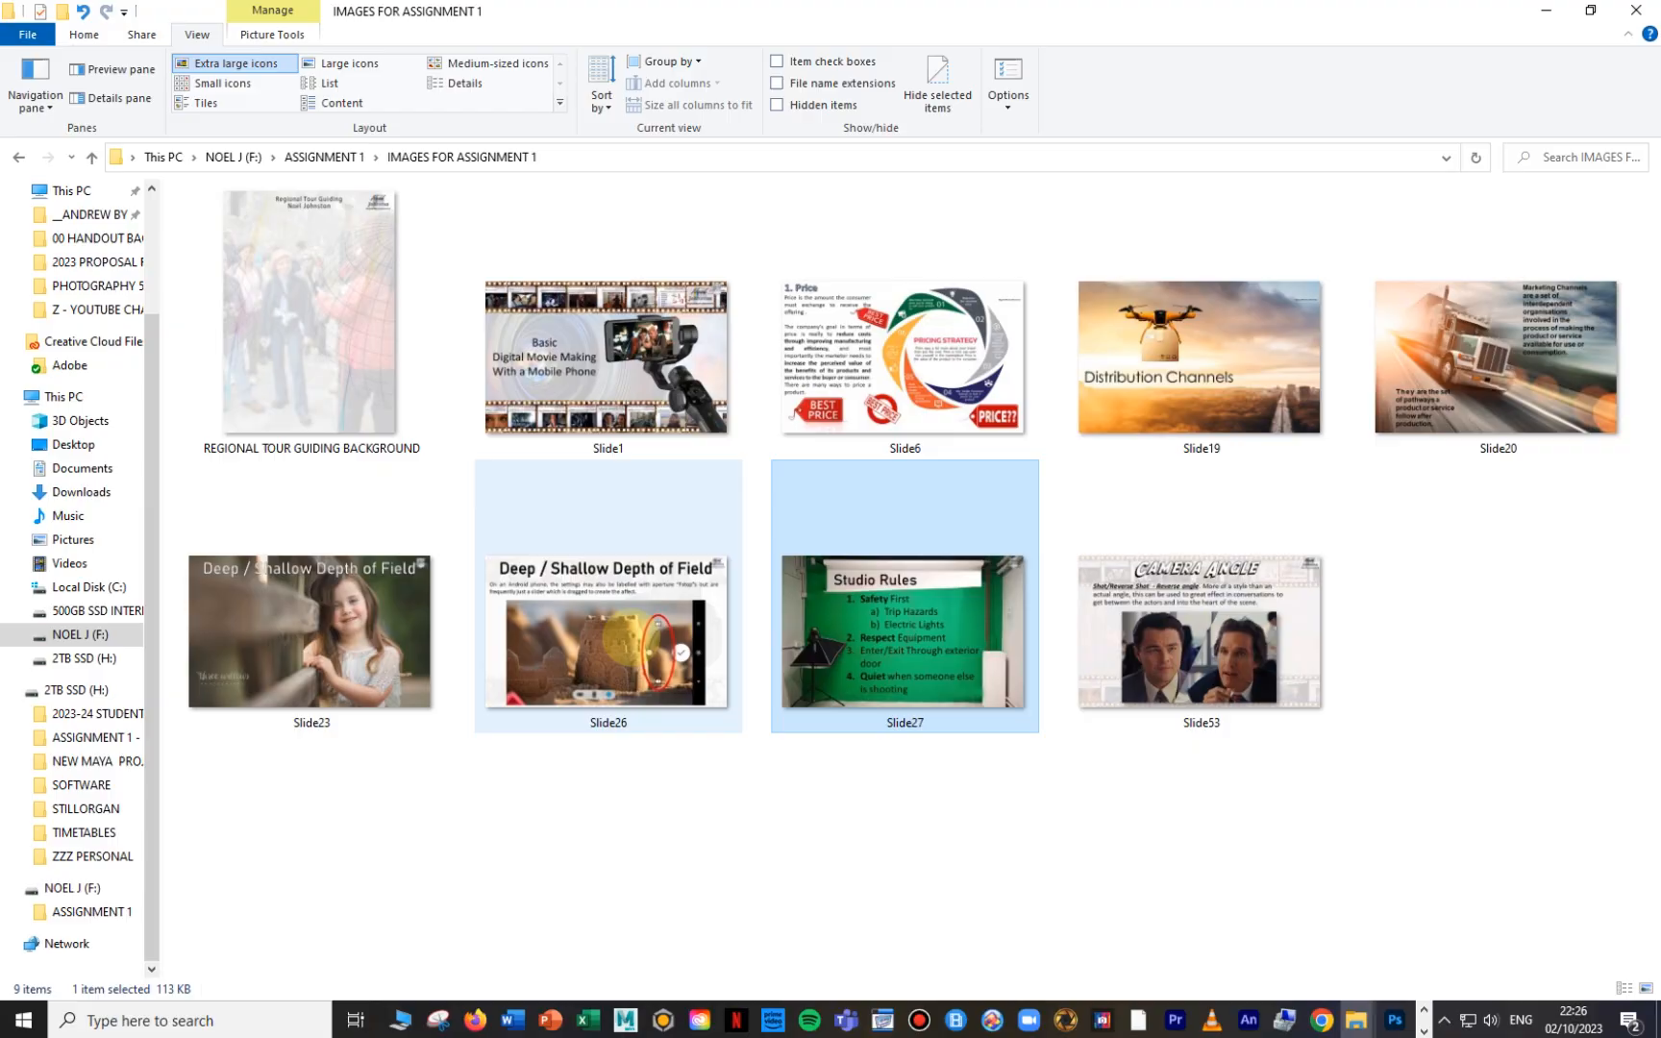
click(617, 637)
click(631, 341)
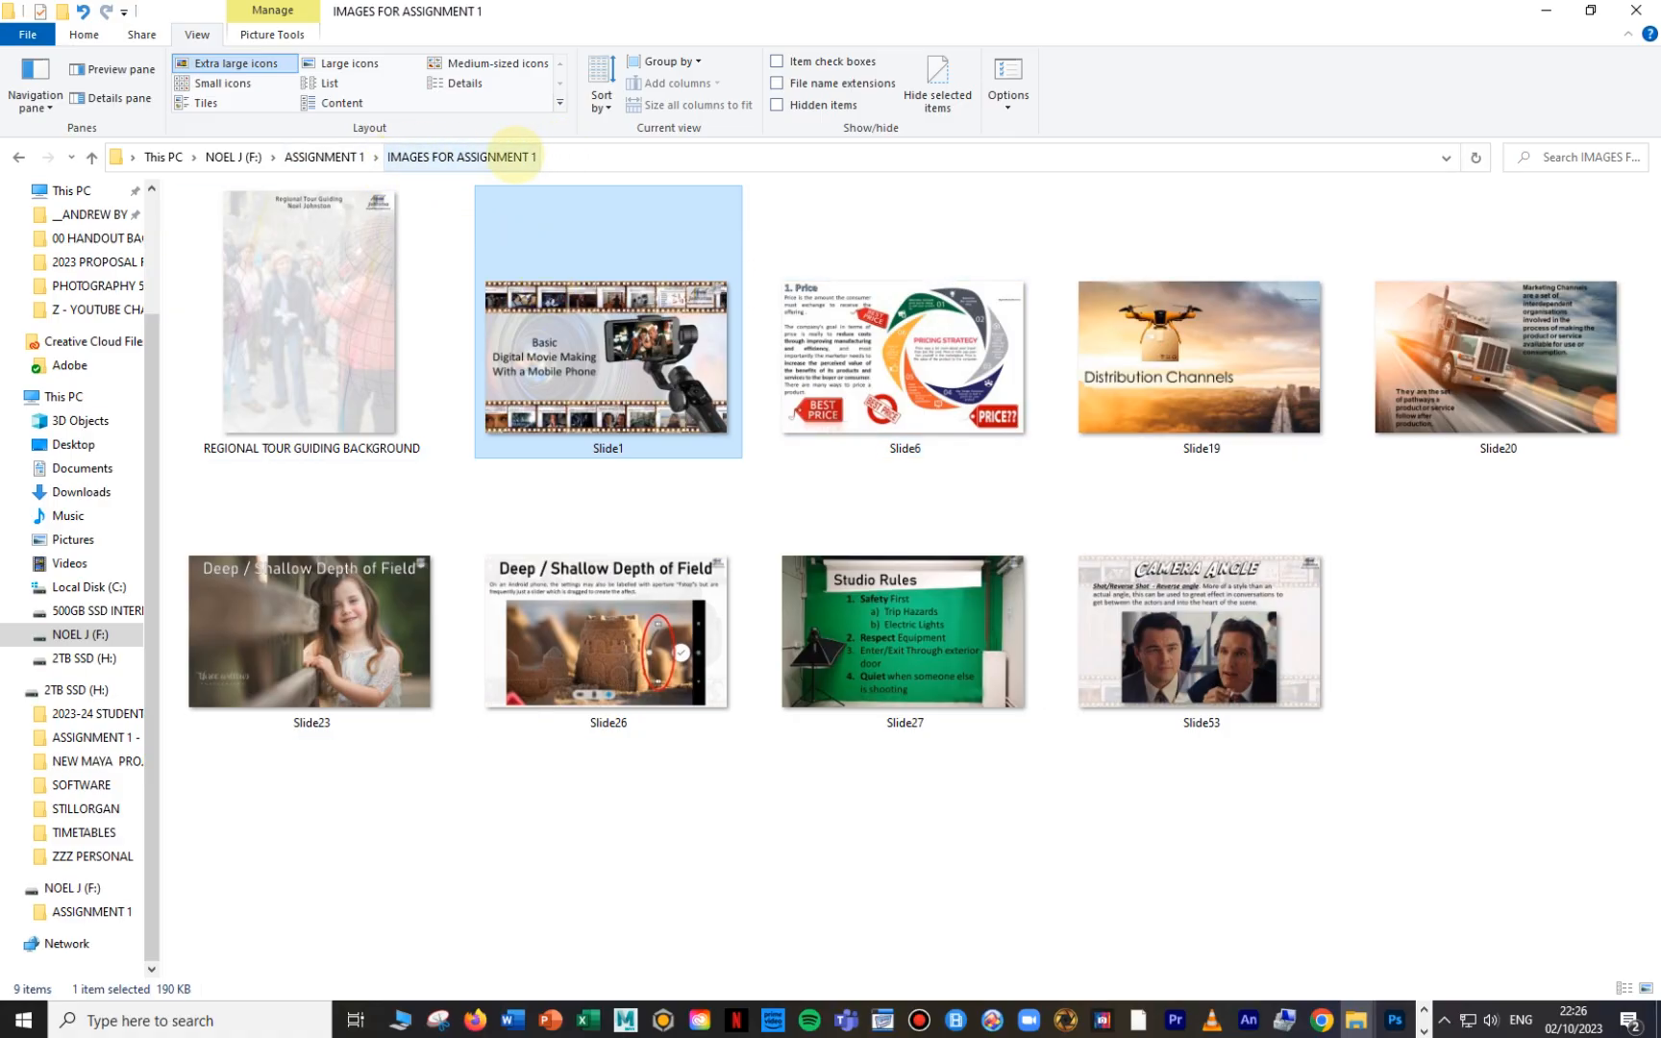
Step: Go back up through the ASSIGNMENT 1 folder to the root of the F: drive, and close File Explorer
click(515, 157)
click(323, 157)
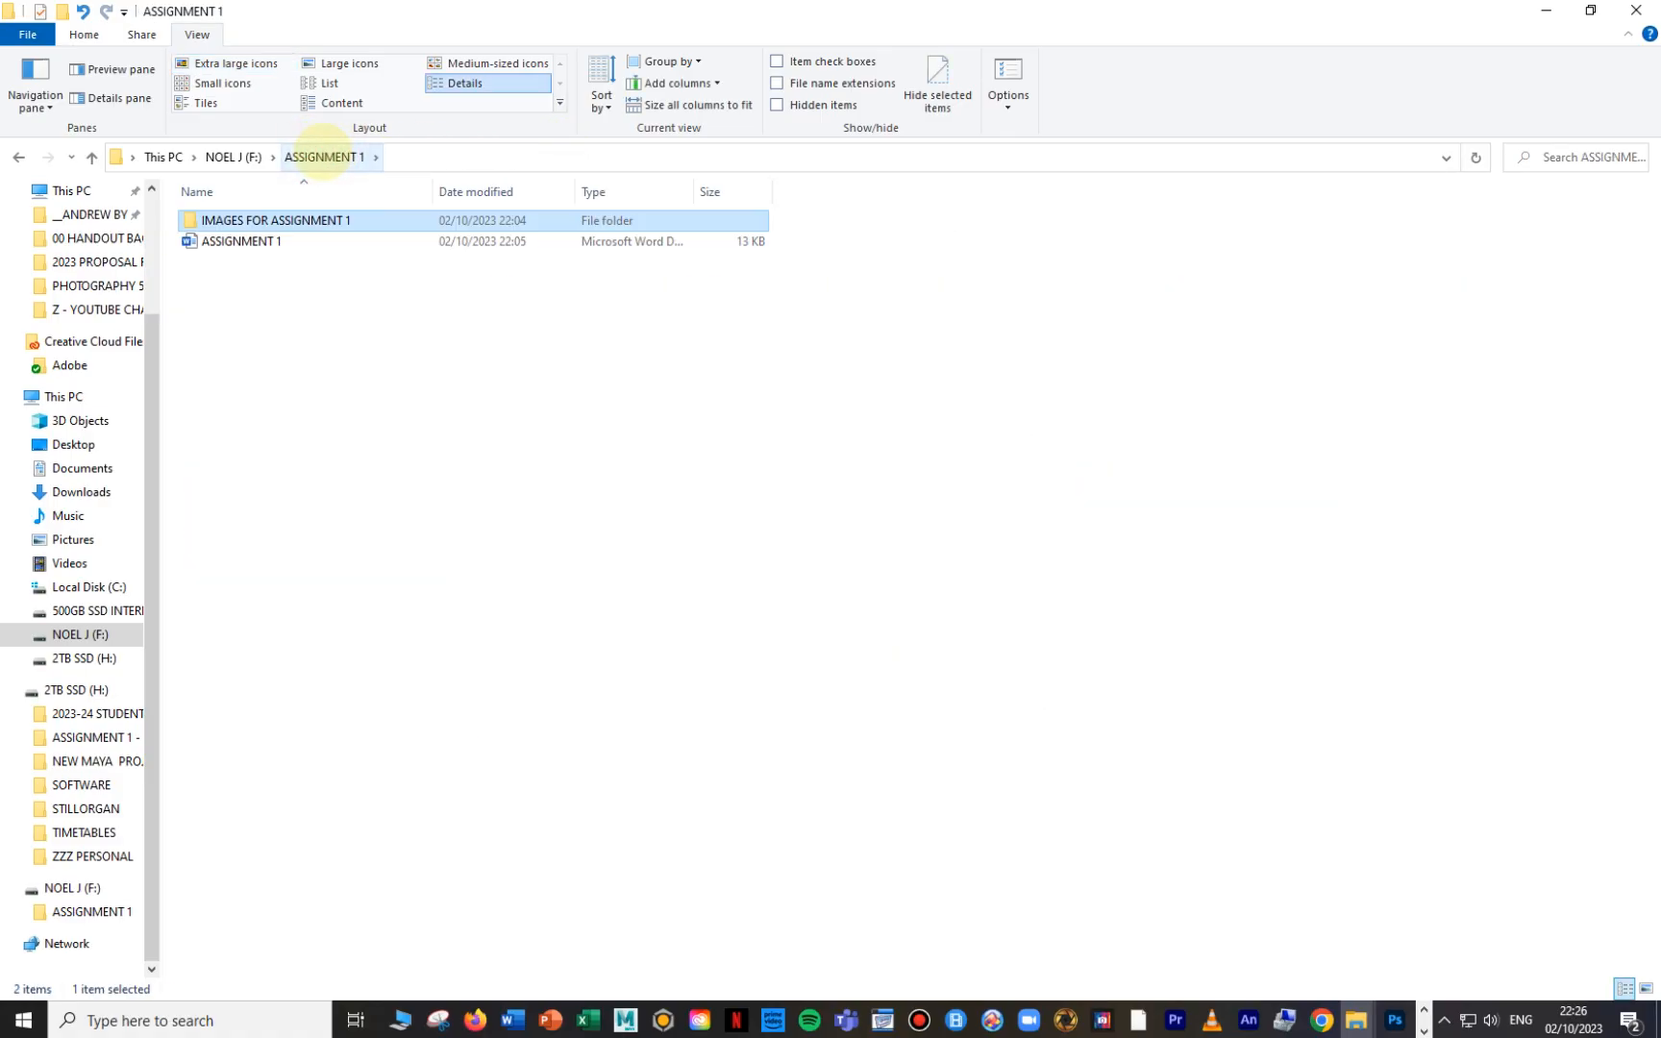
click(227, 156)
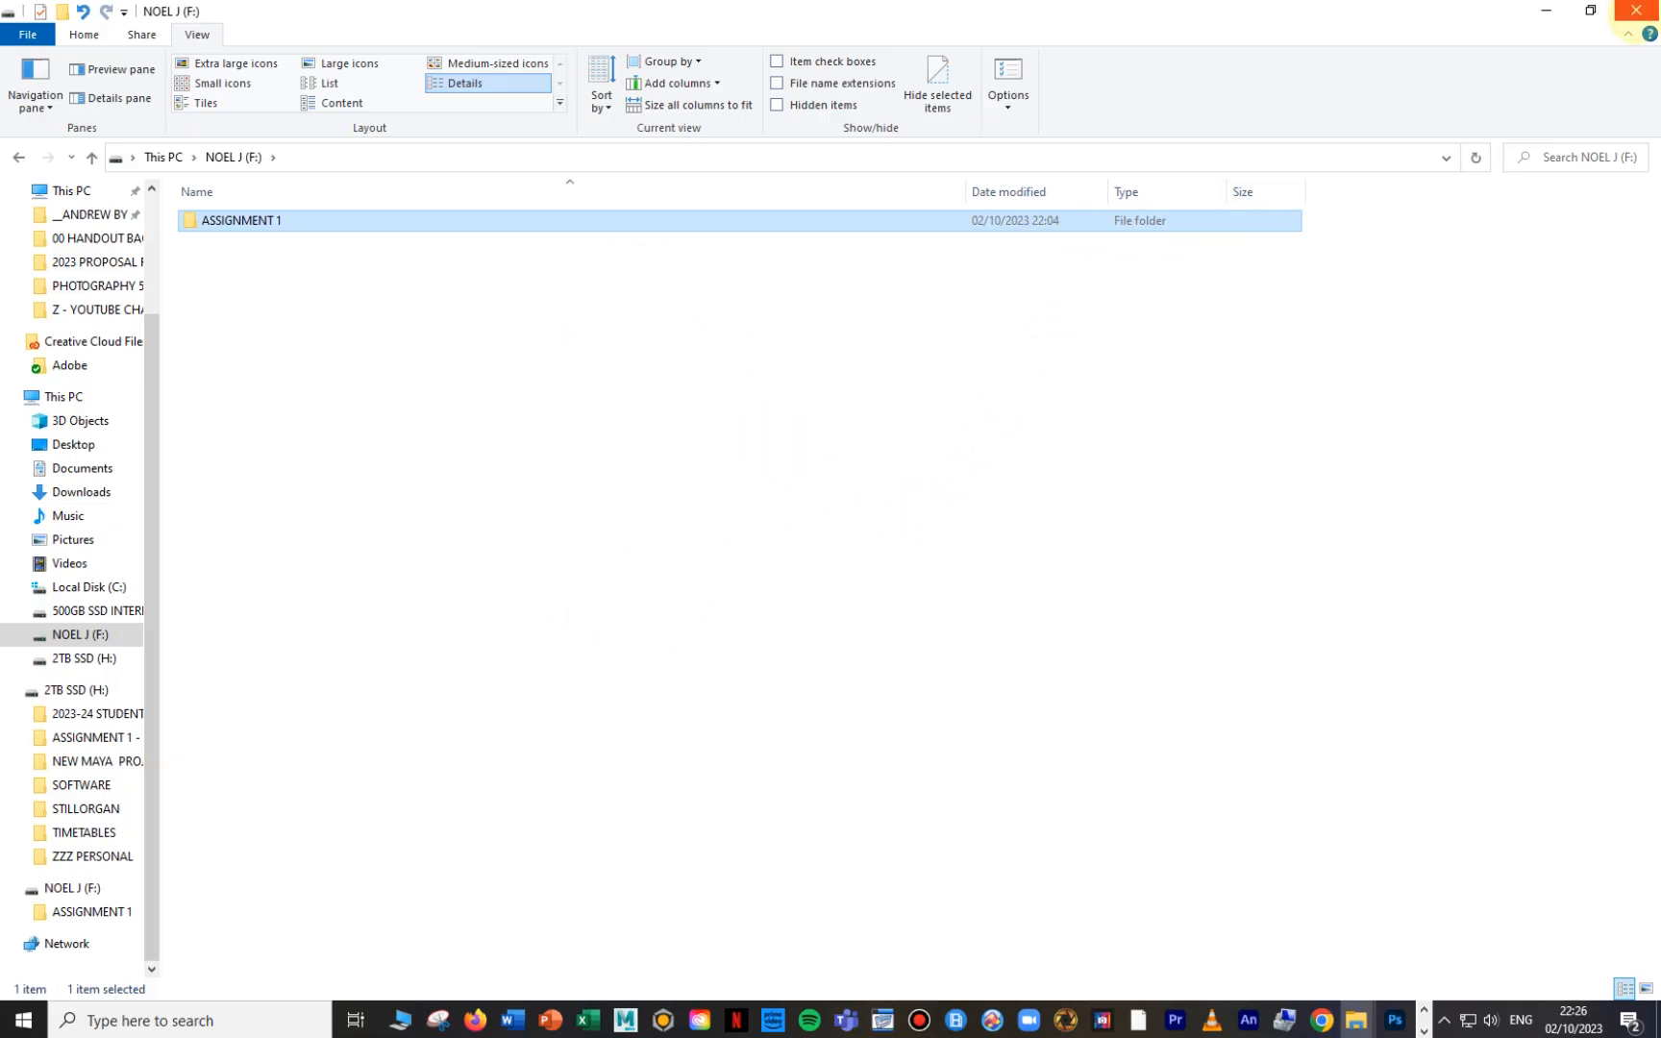
click(1636, 11)
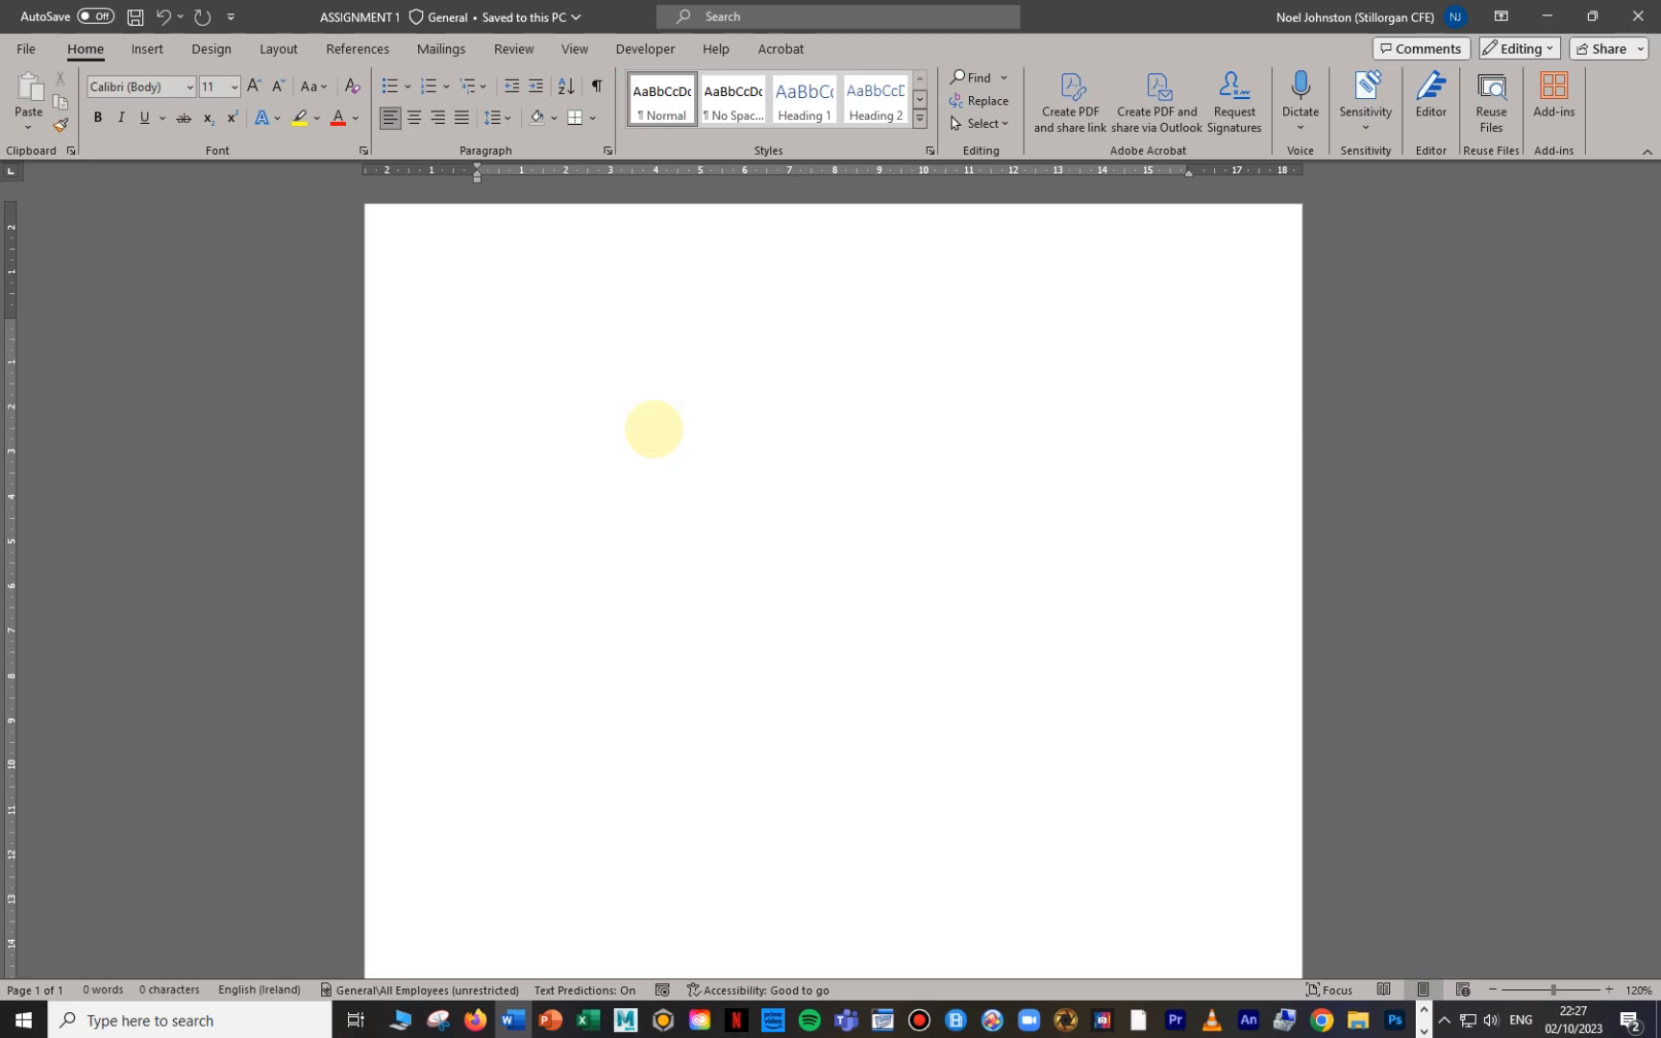
Step: Generate placeholder paragraphs in the blank document with the =LOREM() function
text(=)
scroll(653, 428, up, 4)
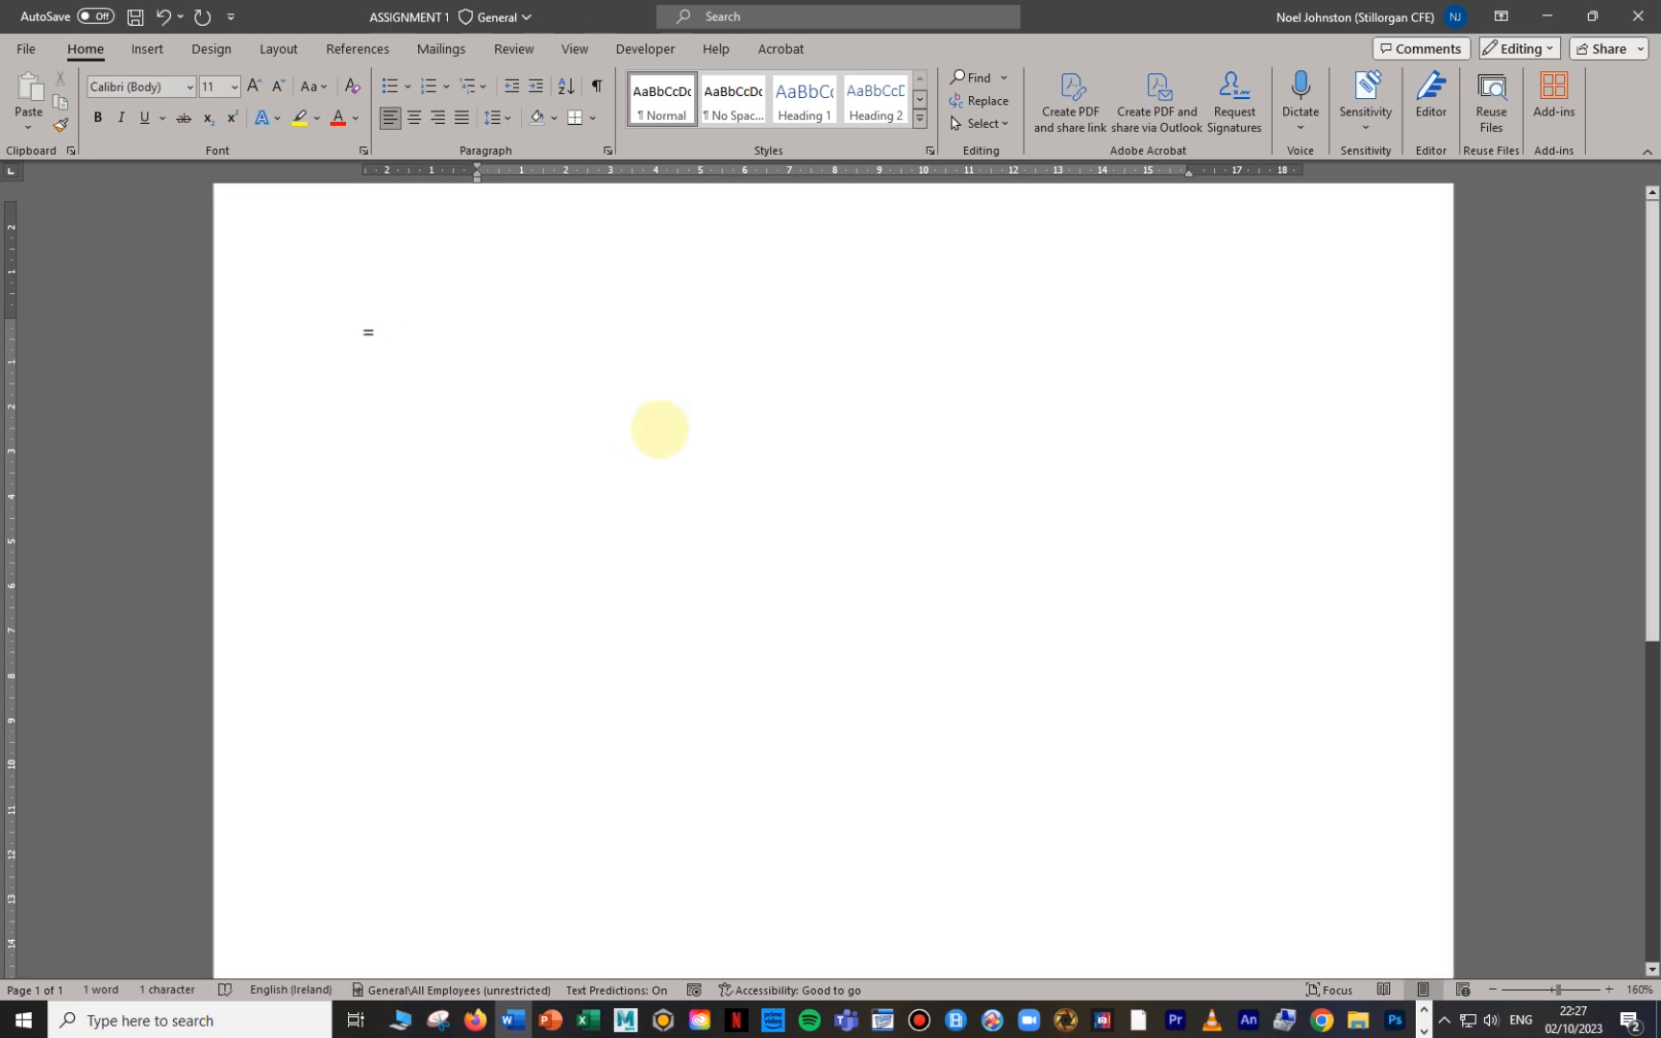
text(LOREM)
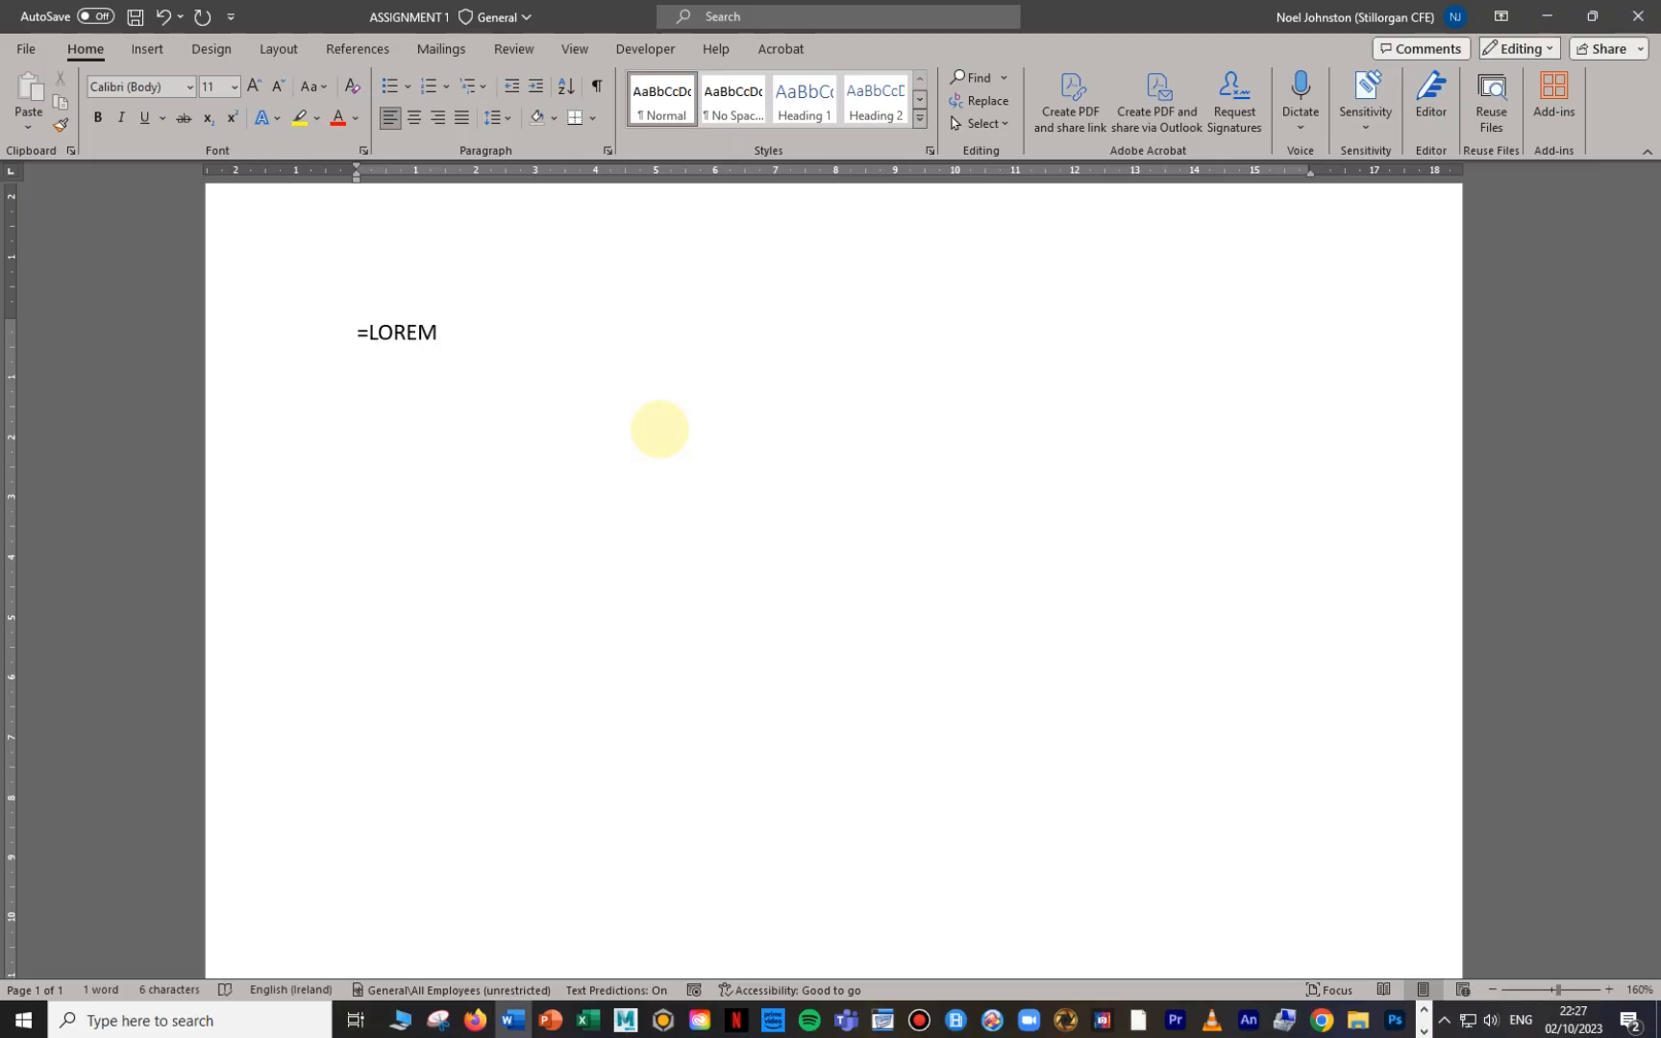
text(()
key(Return)
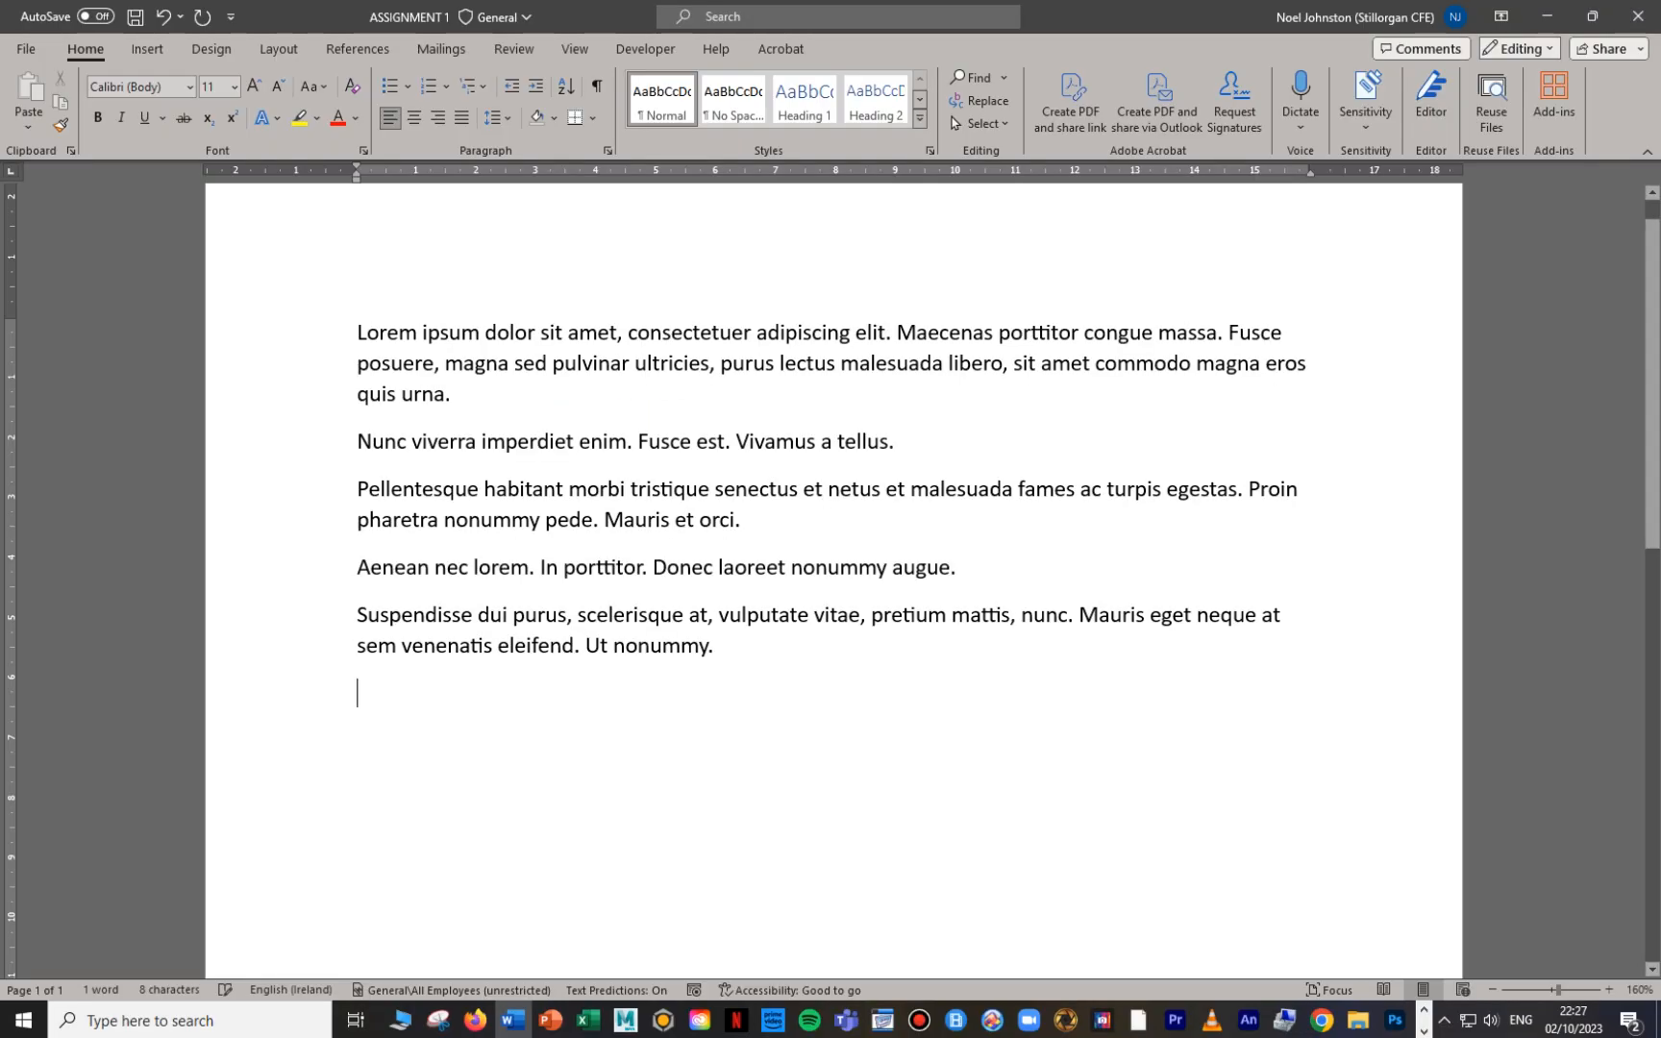
Step: Merge the five placeholder paragraphs into a single paragraph, with a space between the joined sentences, and justify it
click(480, 394)
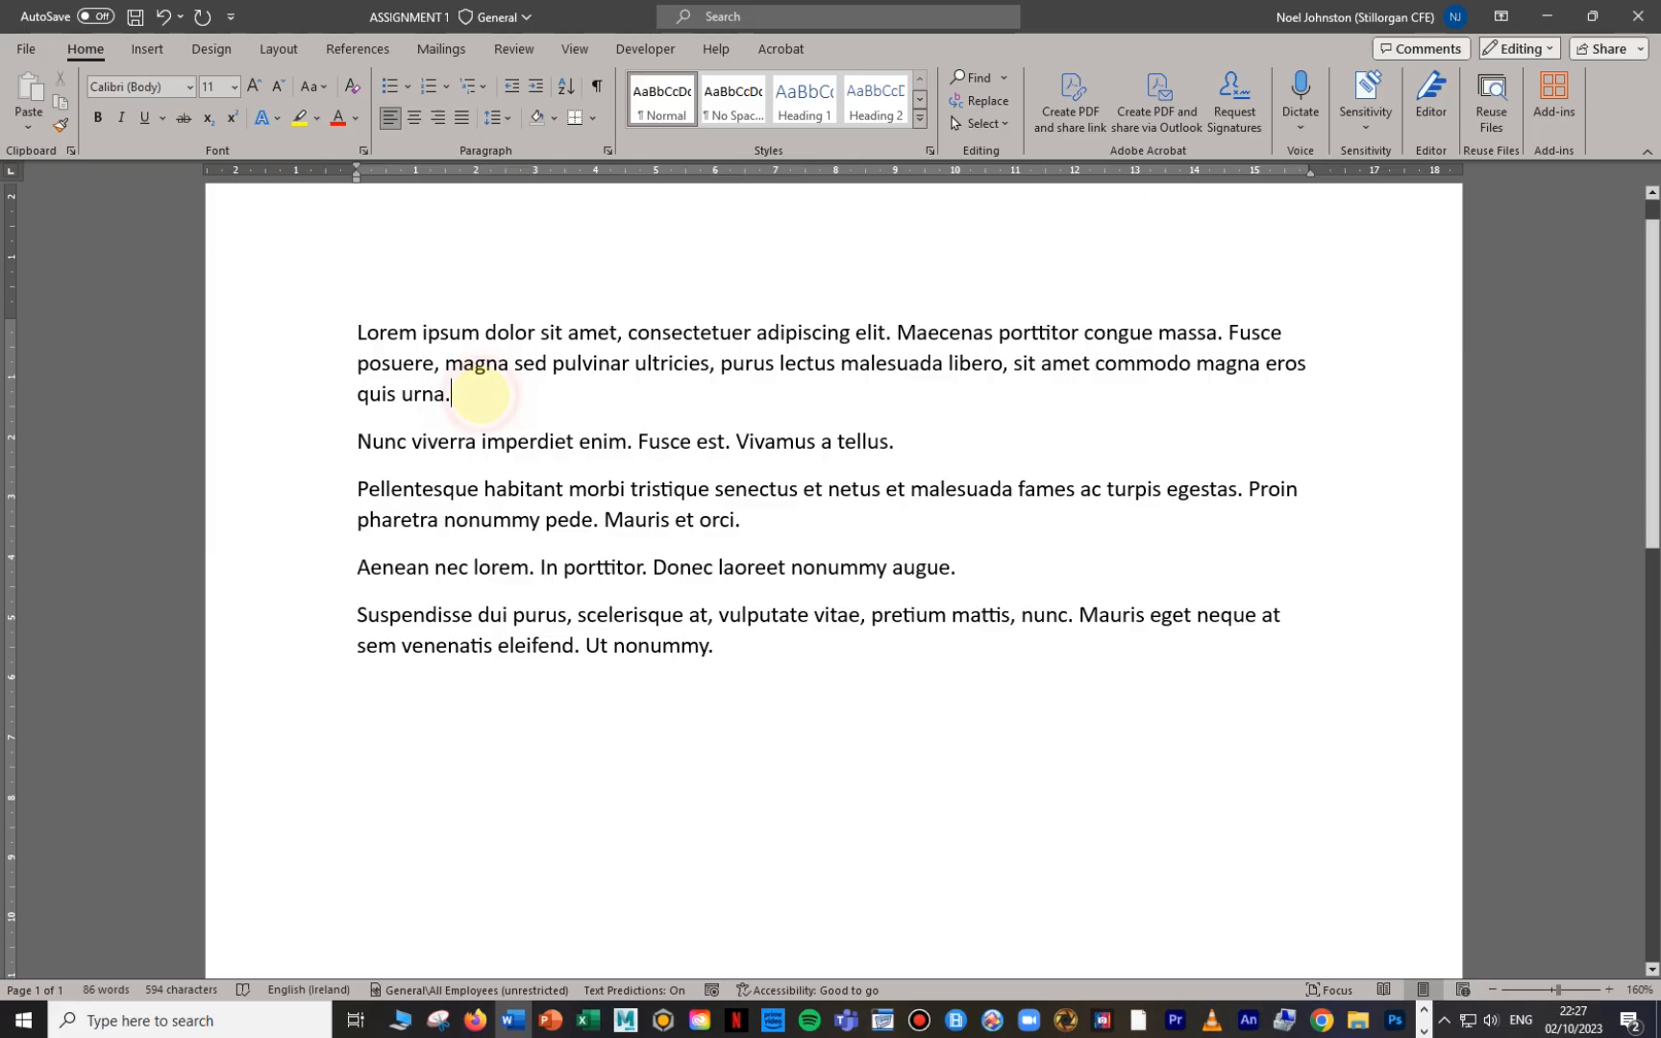
key(Delete)
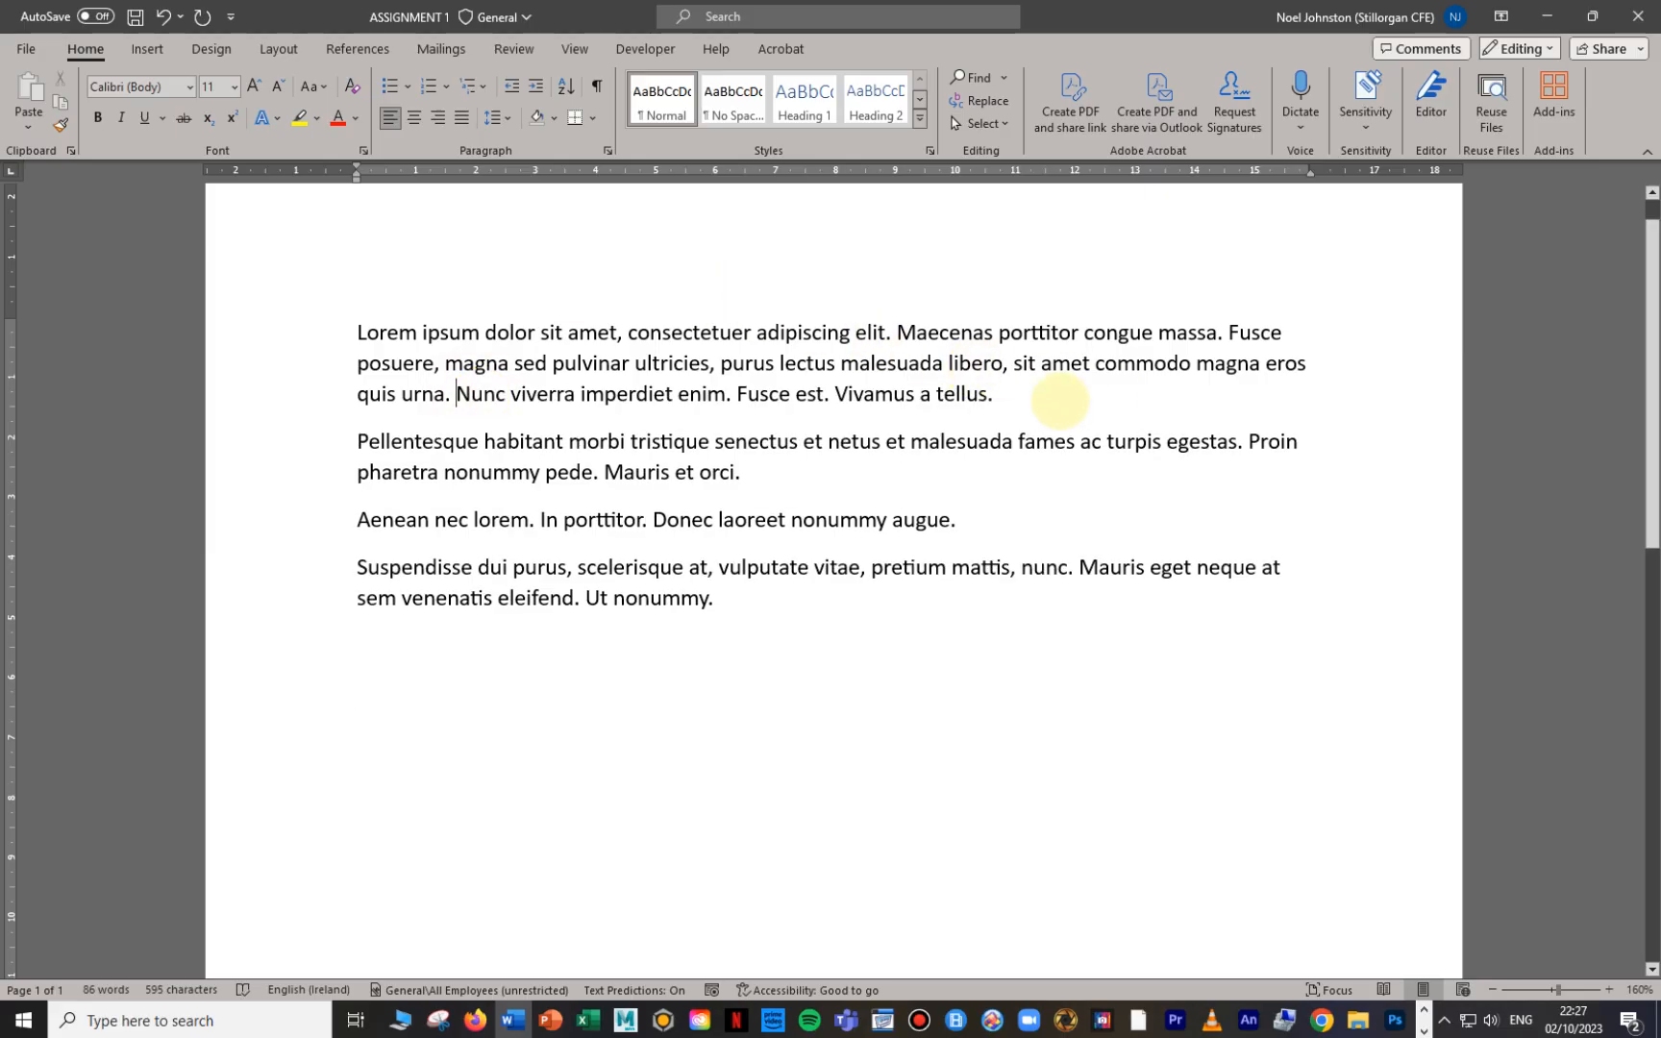
key(Delete)
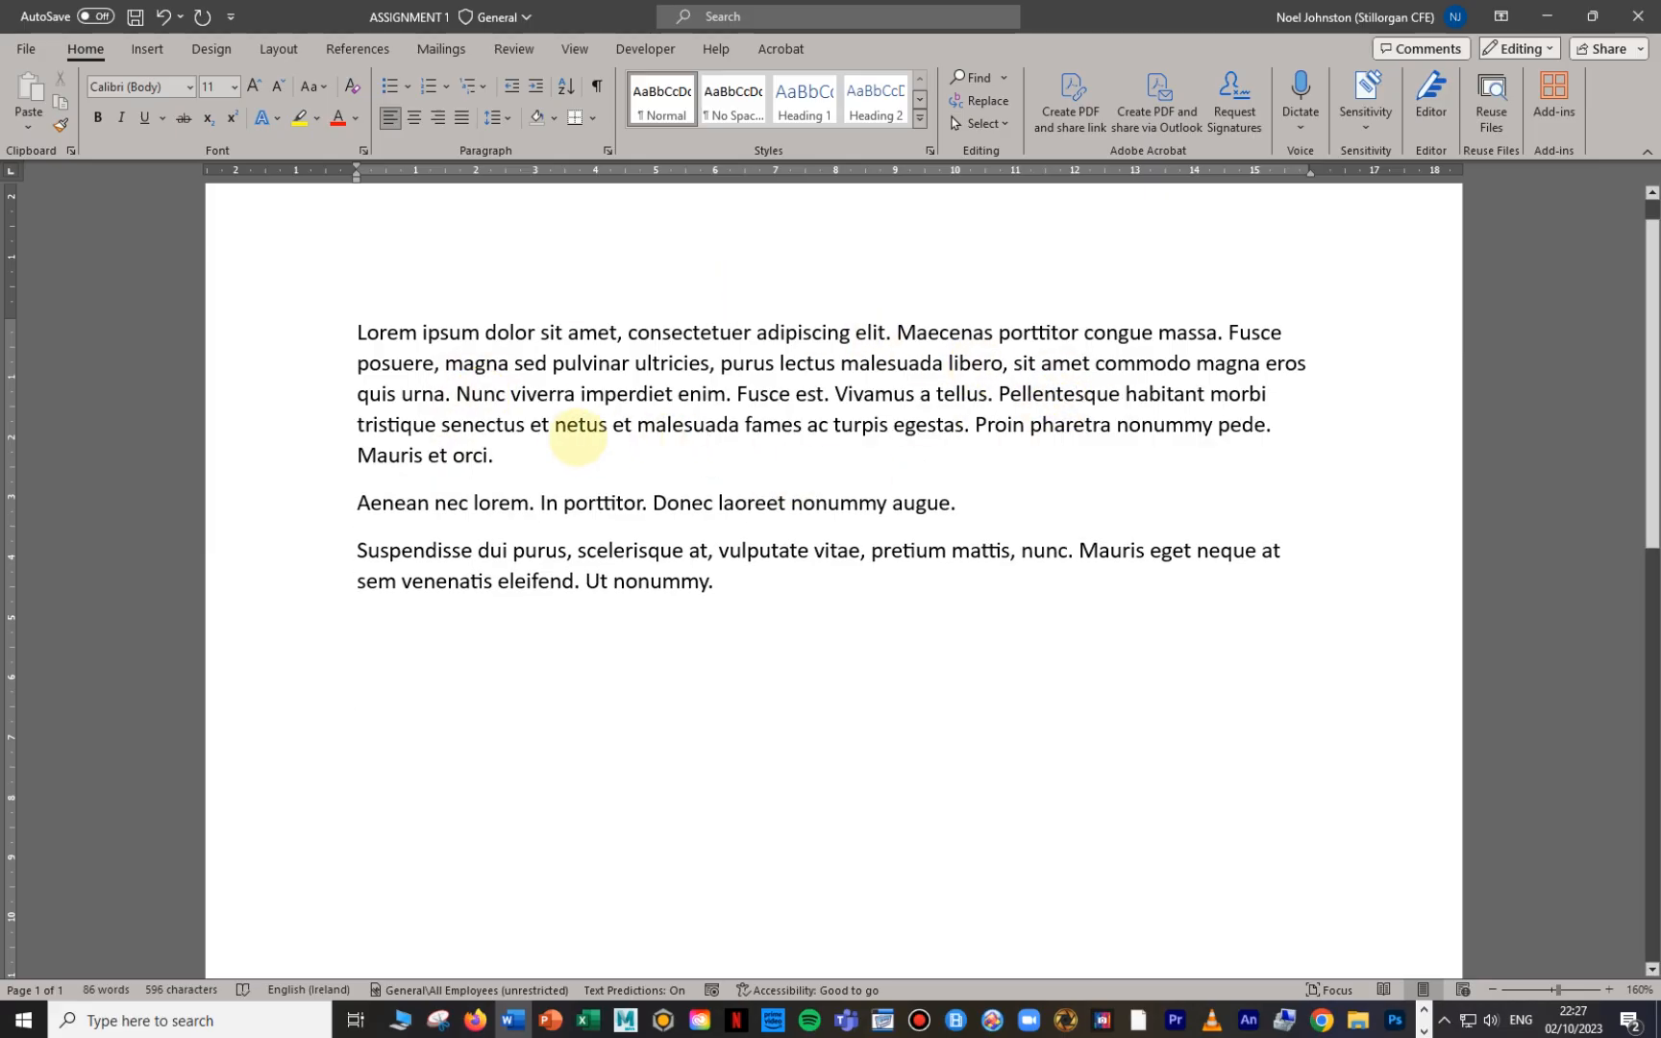
click(541, 455)
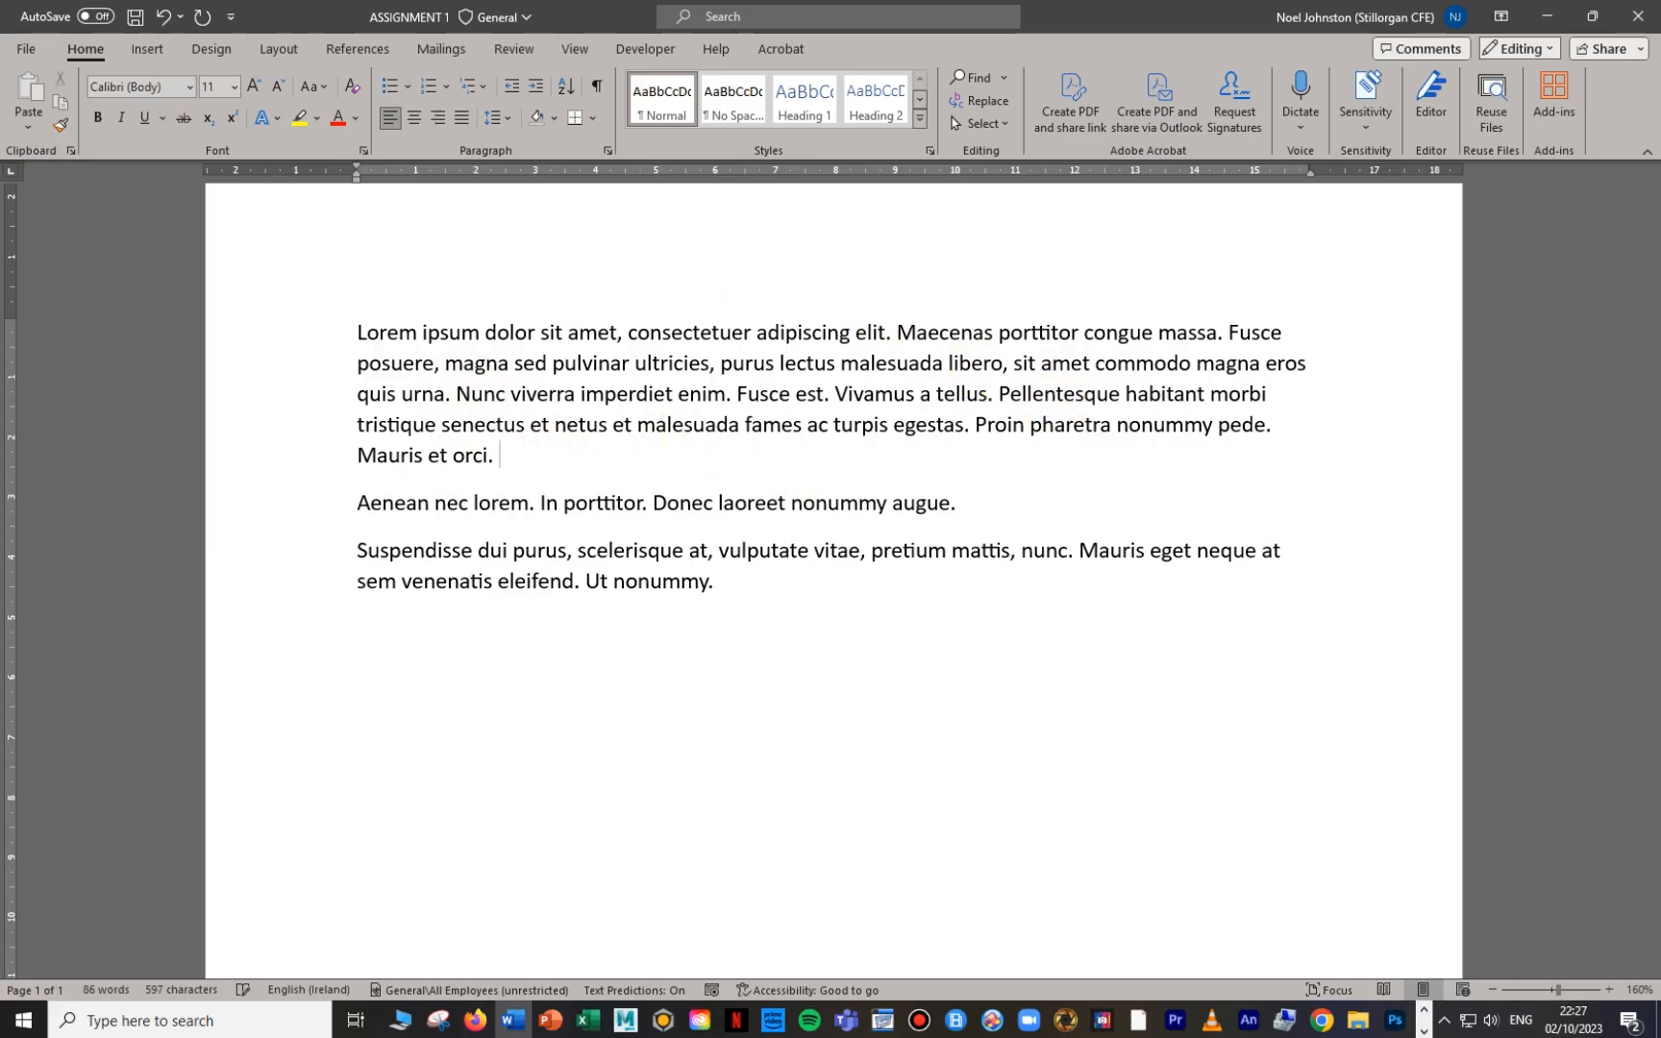
key(Delete)
click(1125, 455)
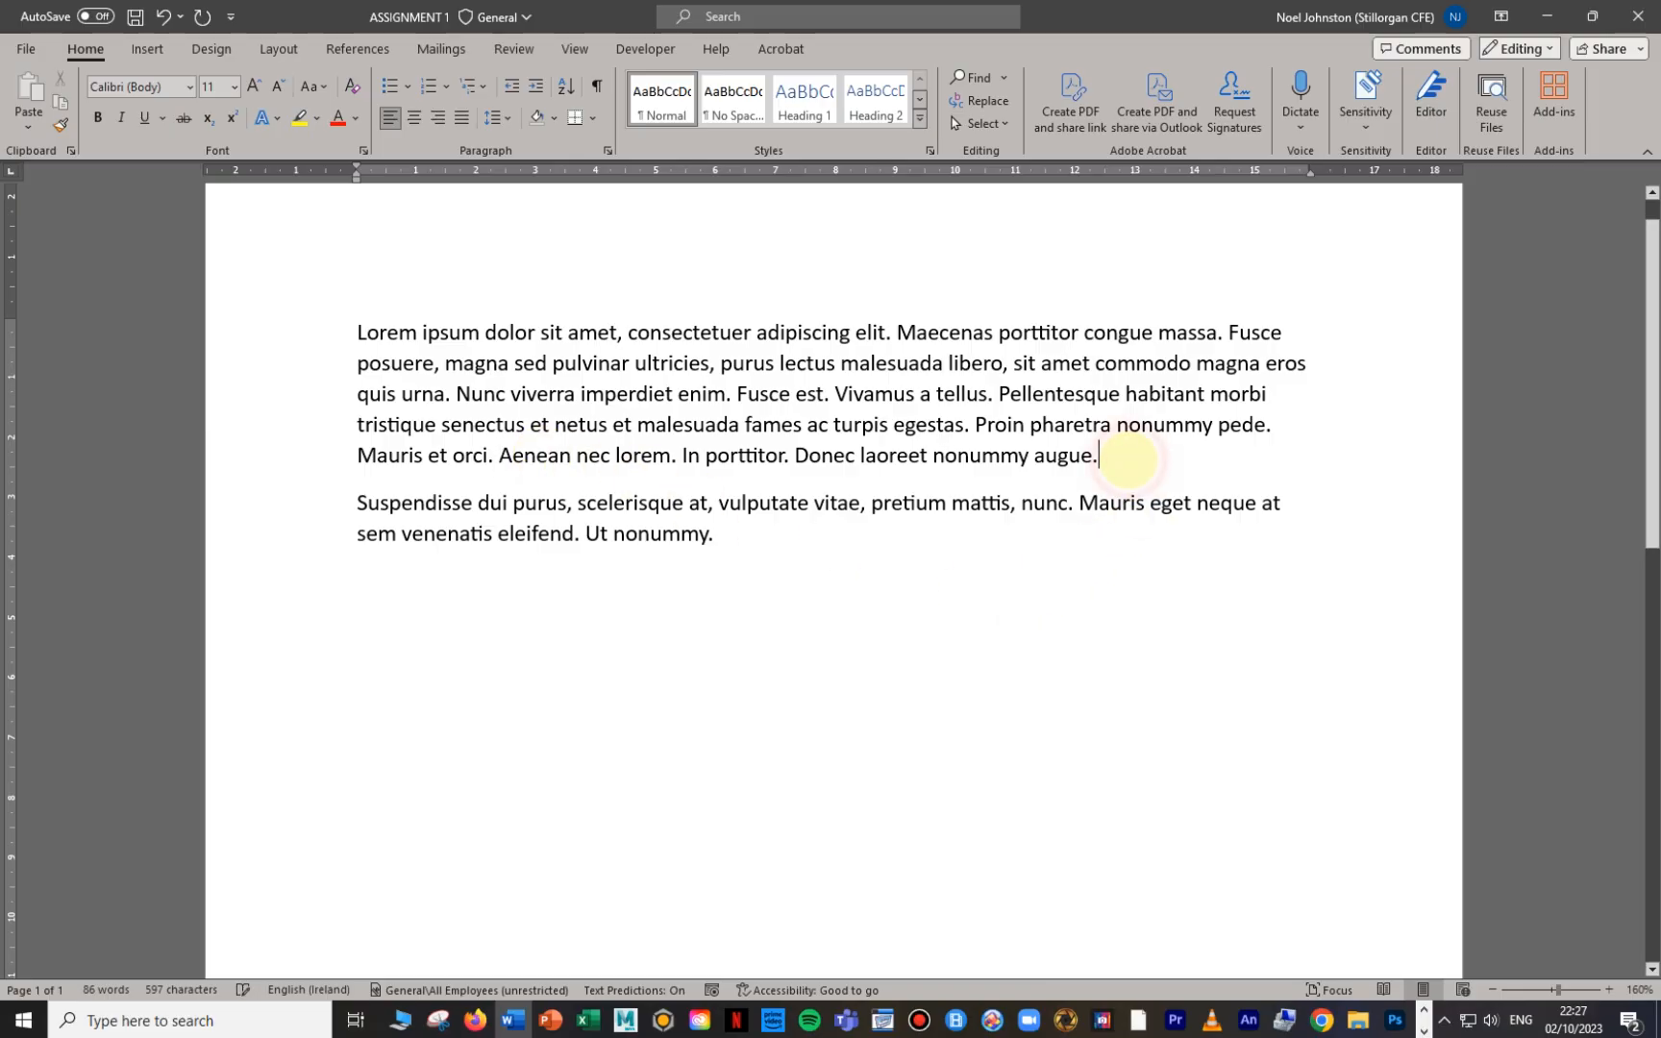
key(Delete)
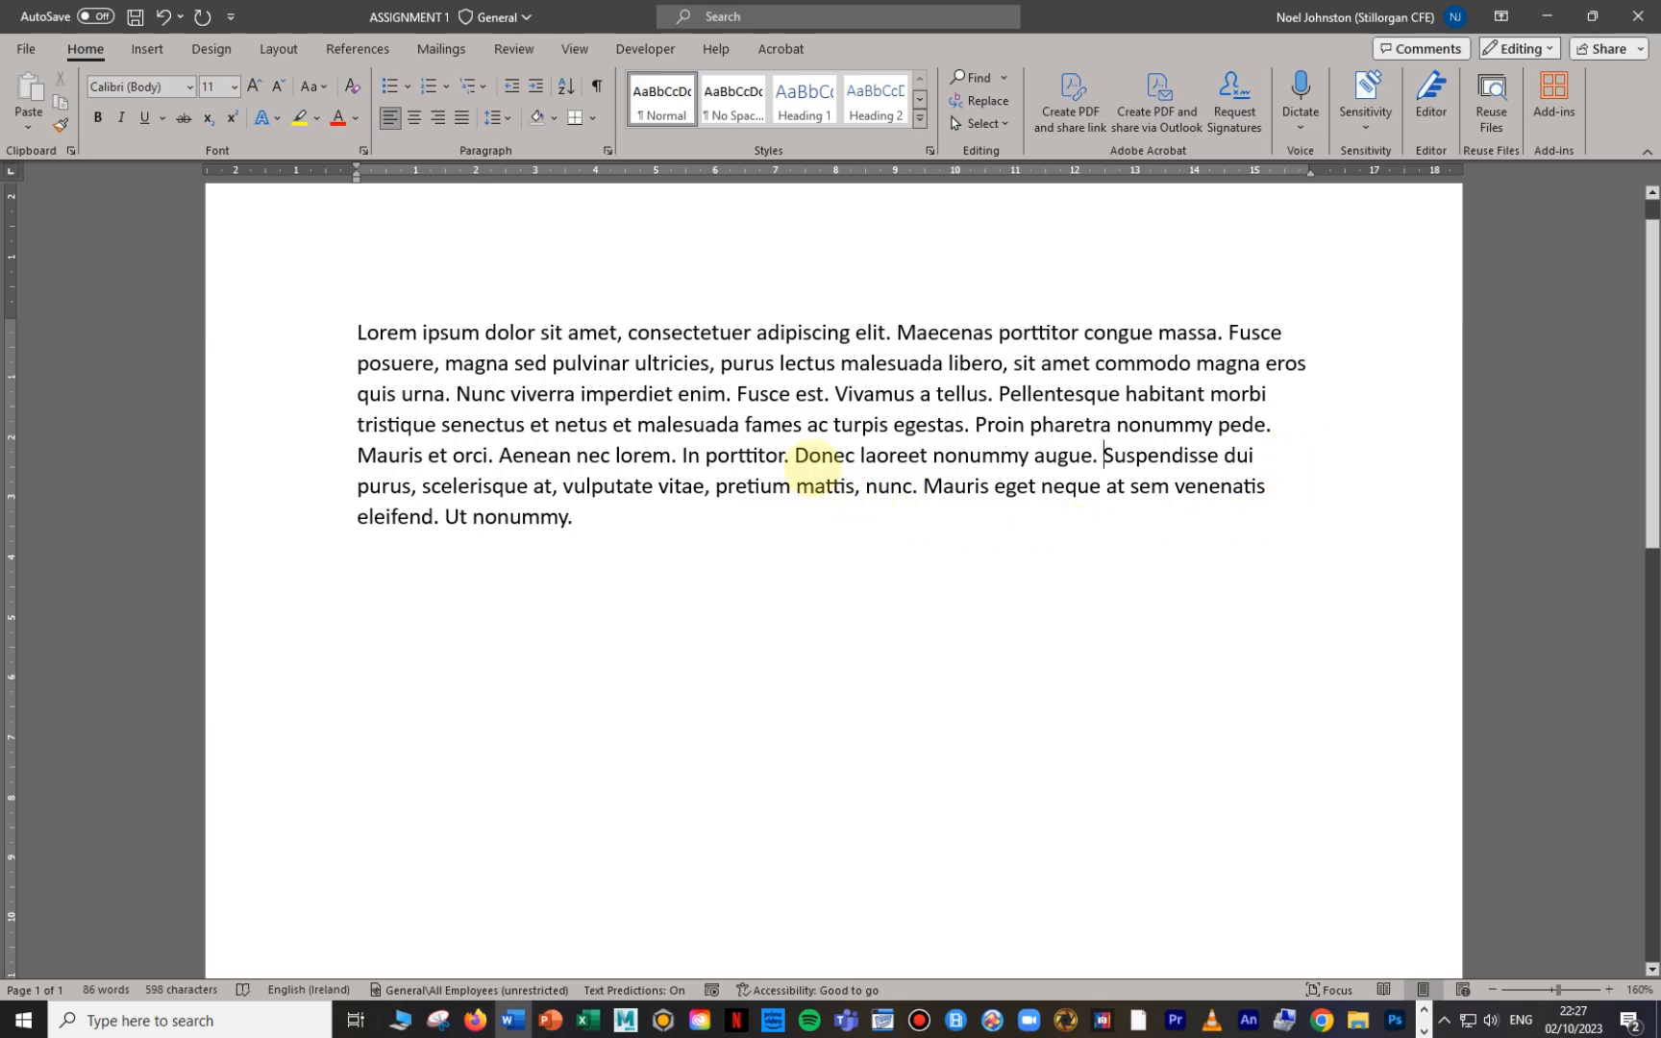
click(796, 456)
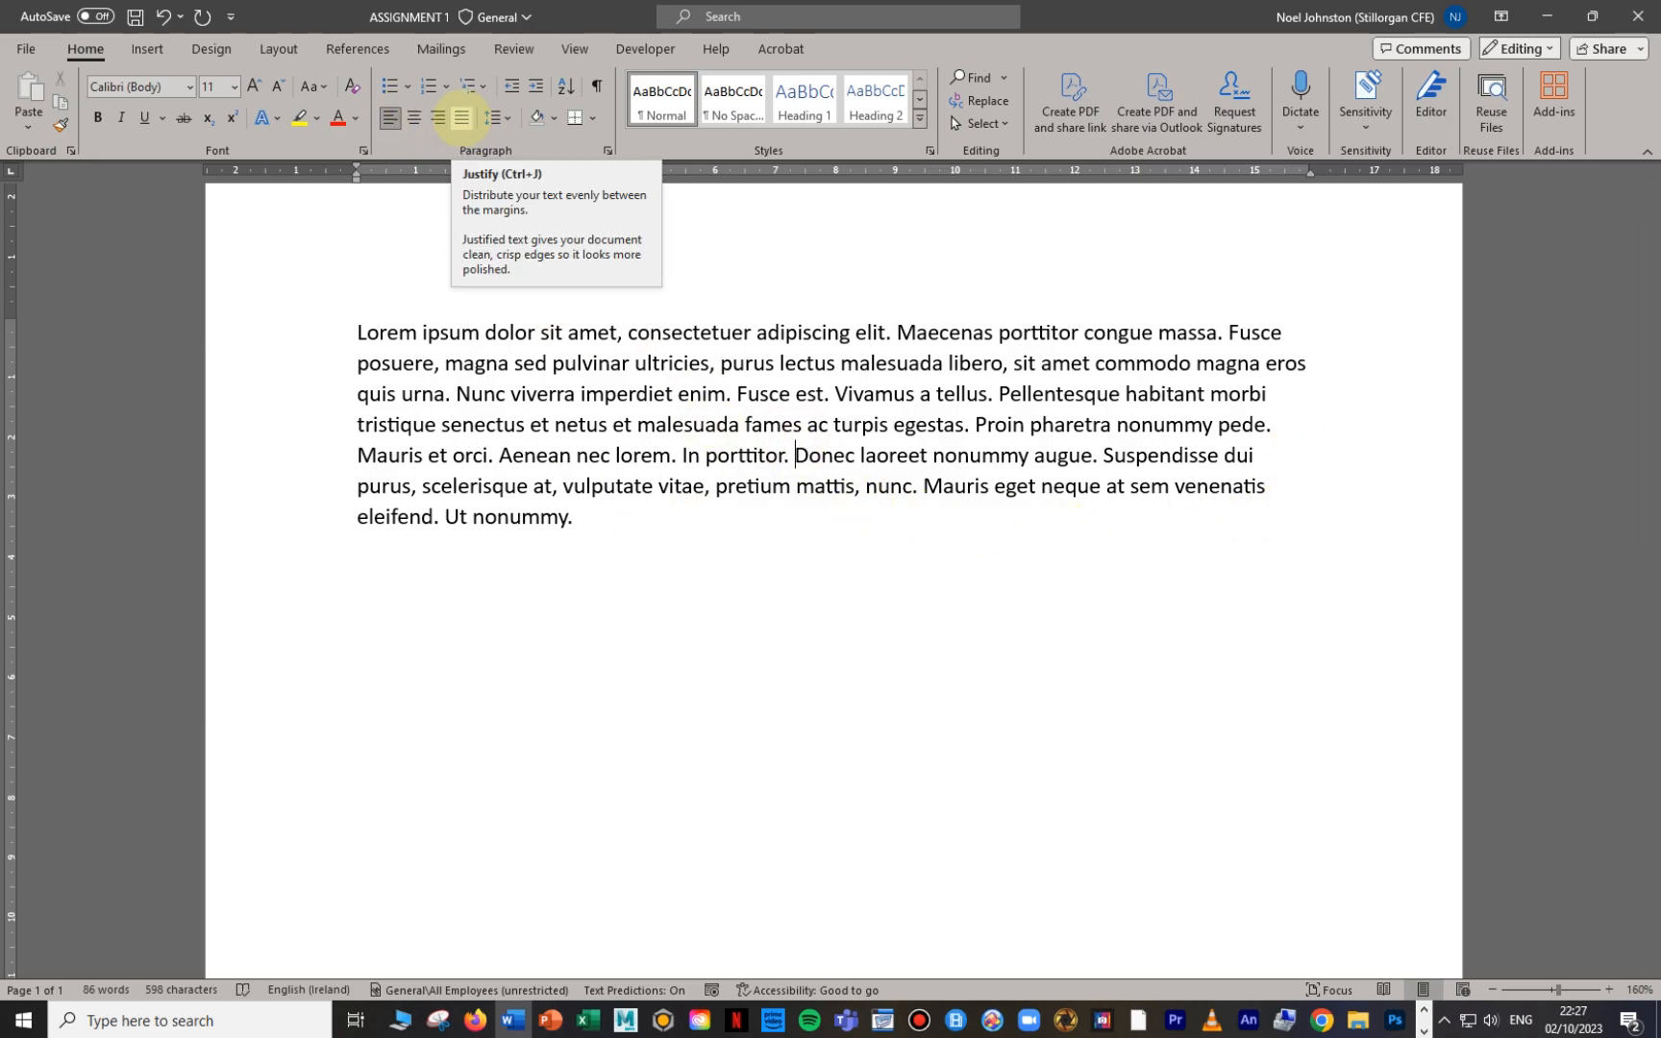
click(463, 116)
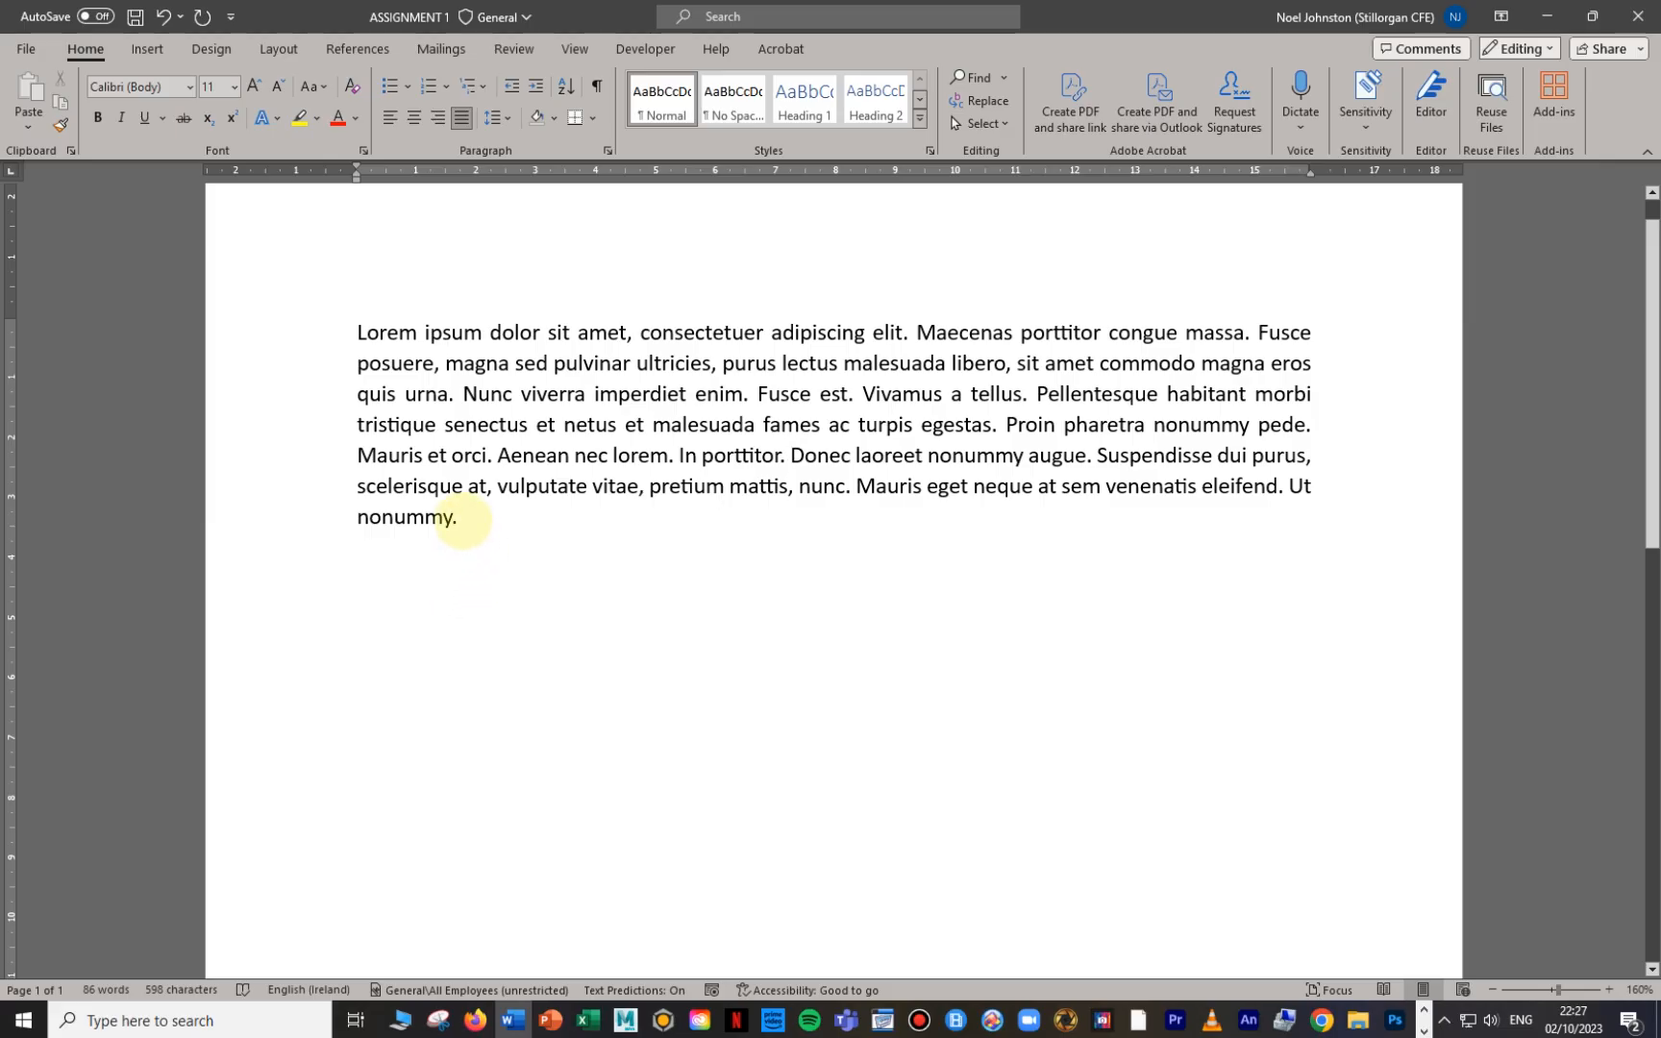
Step: Copy the whole justified paragraph and paste a duplicate of it after its last sentence, ending in "Ut nonummy."
drag(462, 519, 332, 335)
click(511, 542)
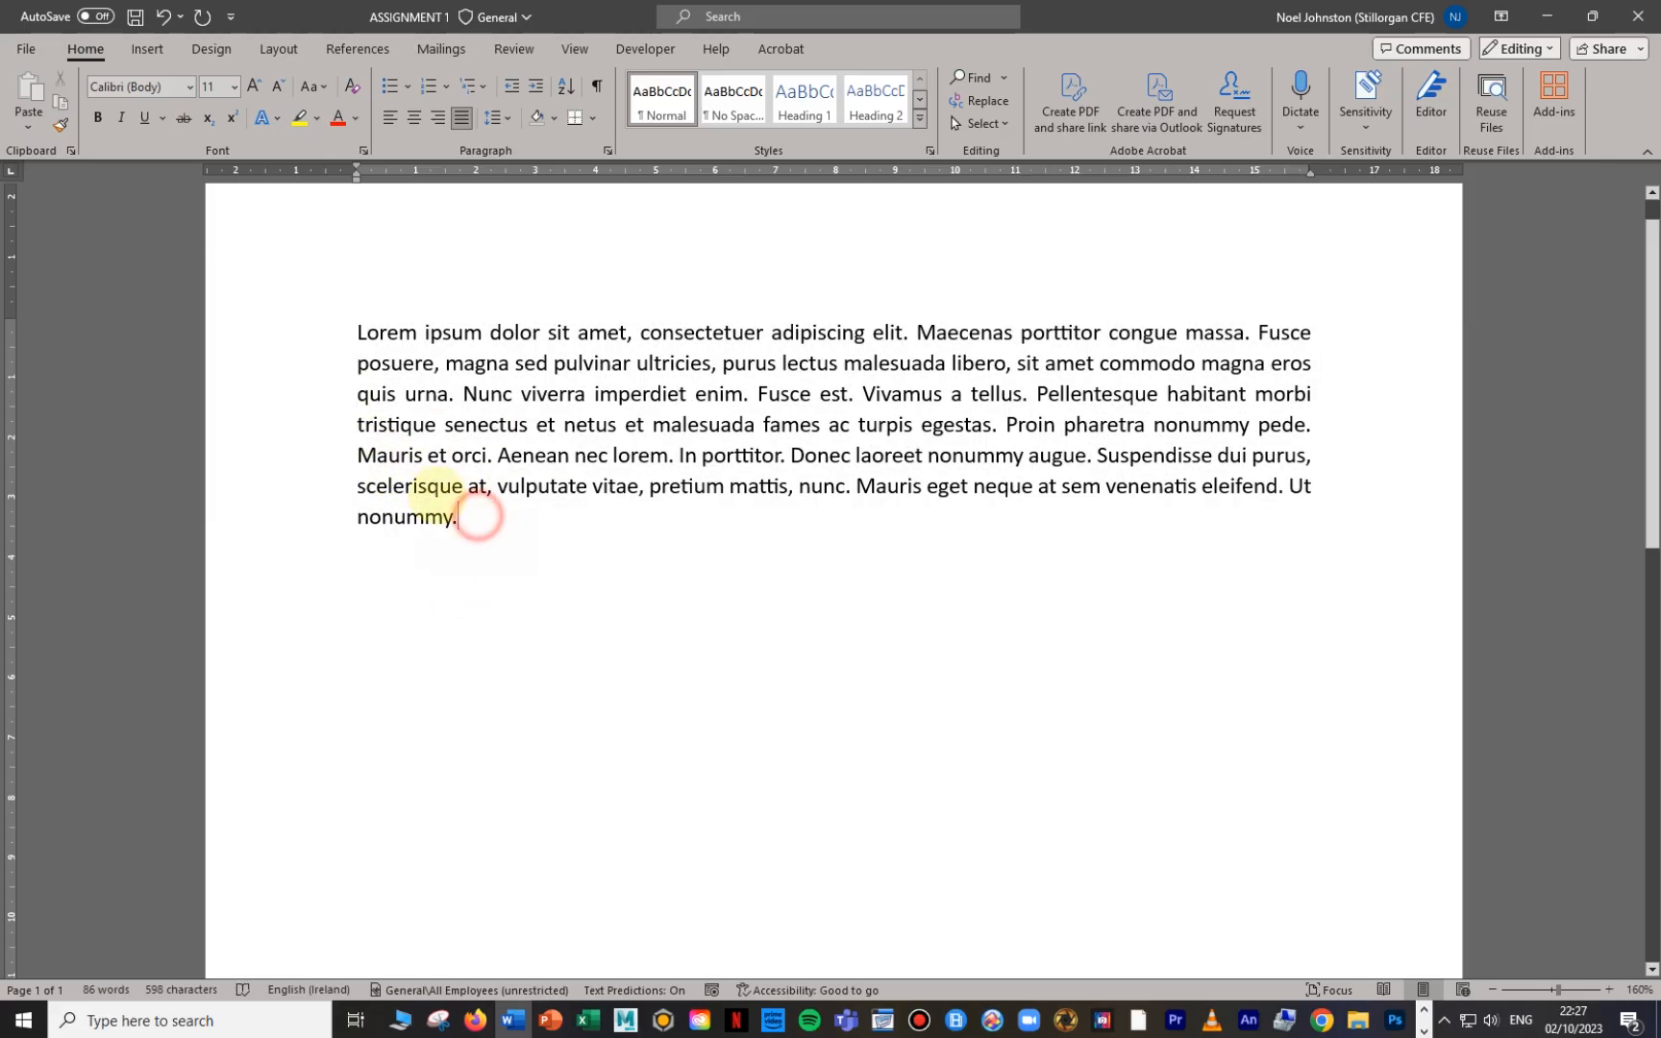
drag(475, 512, 356, 332)
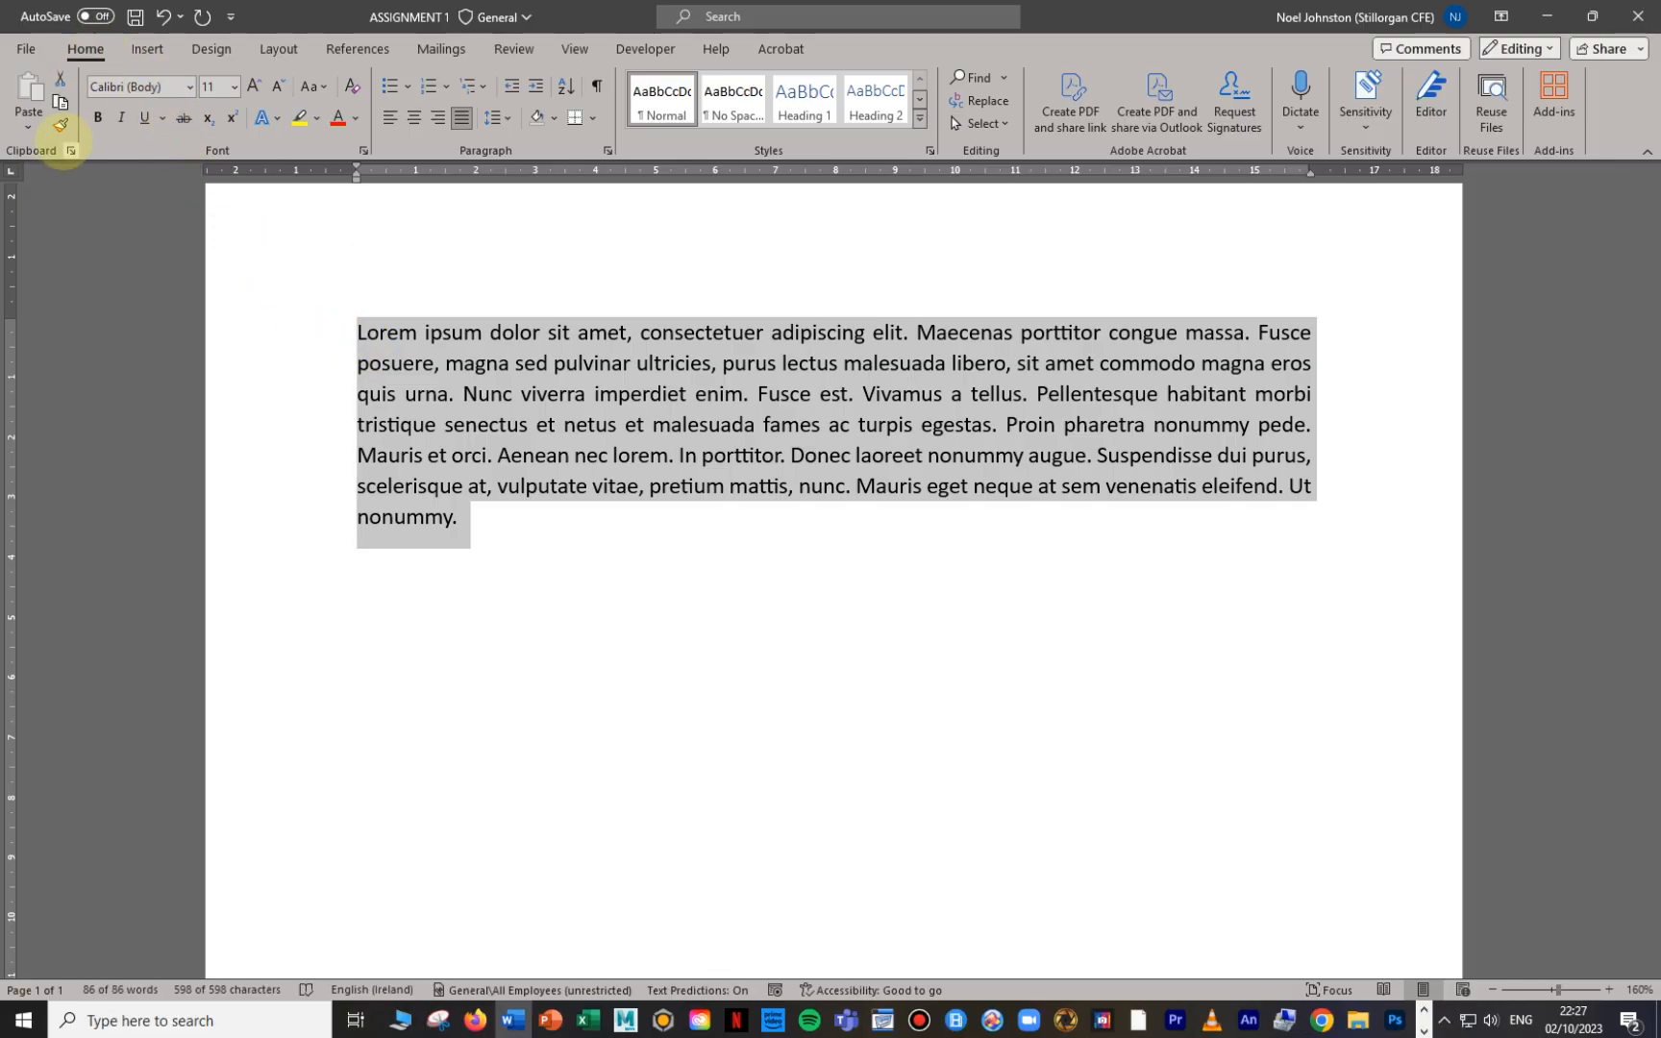
click(59, 102)
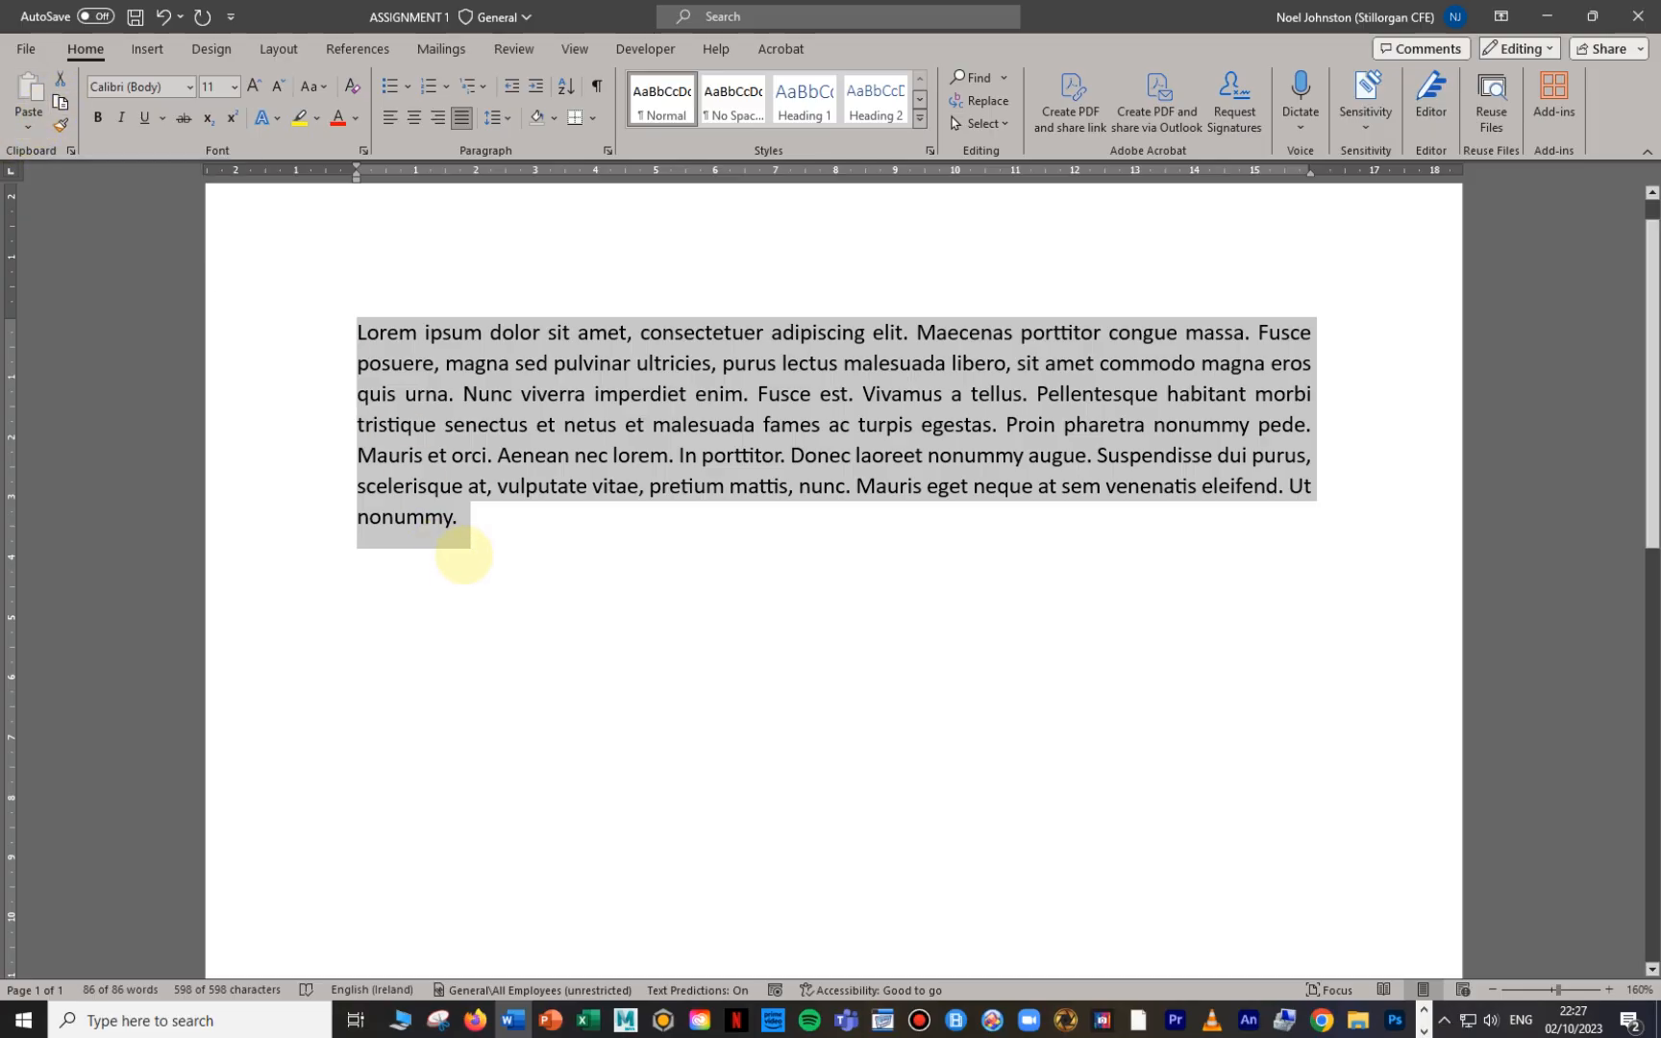
click(482, 527)
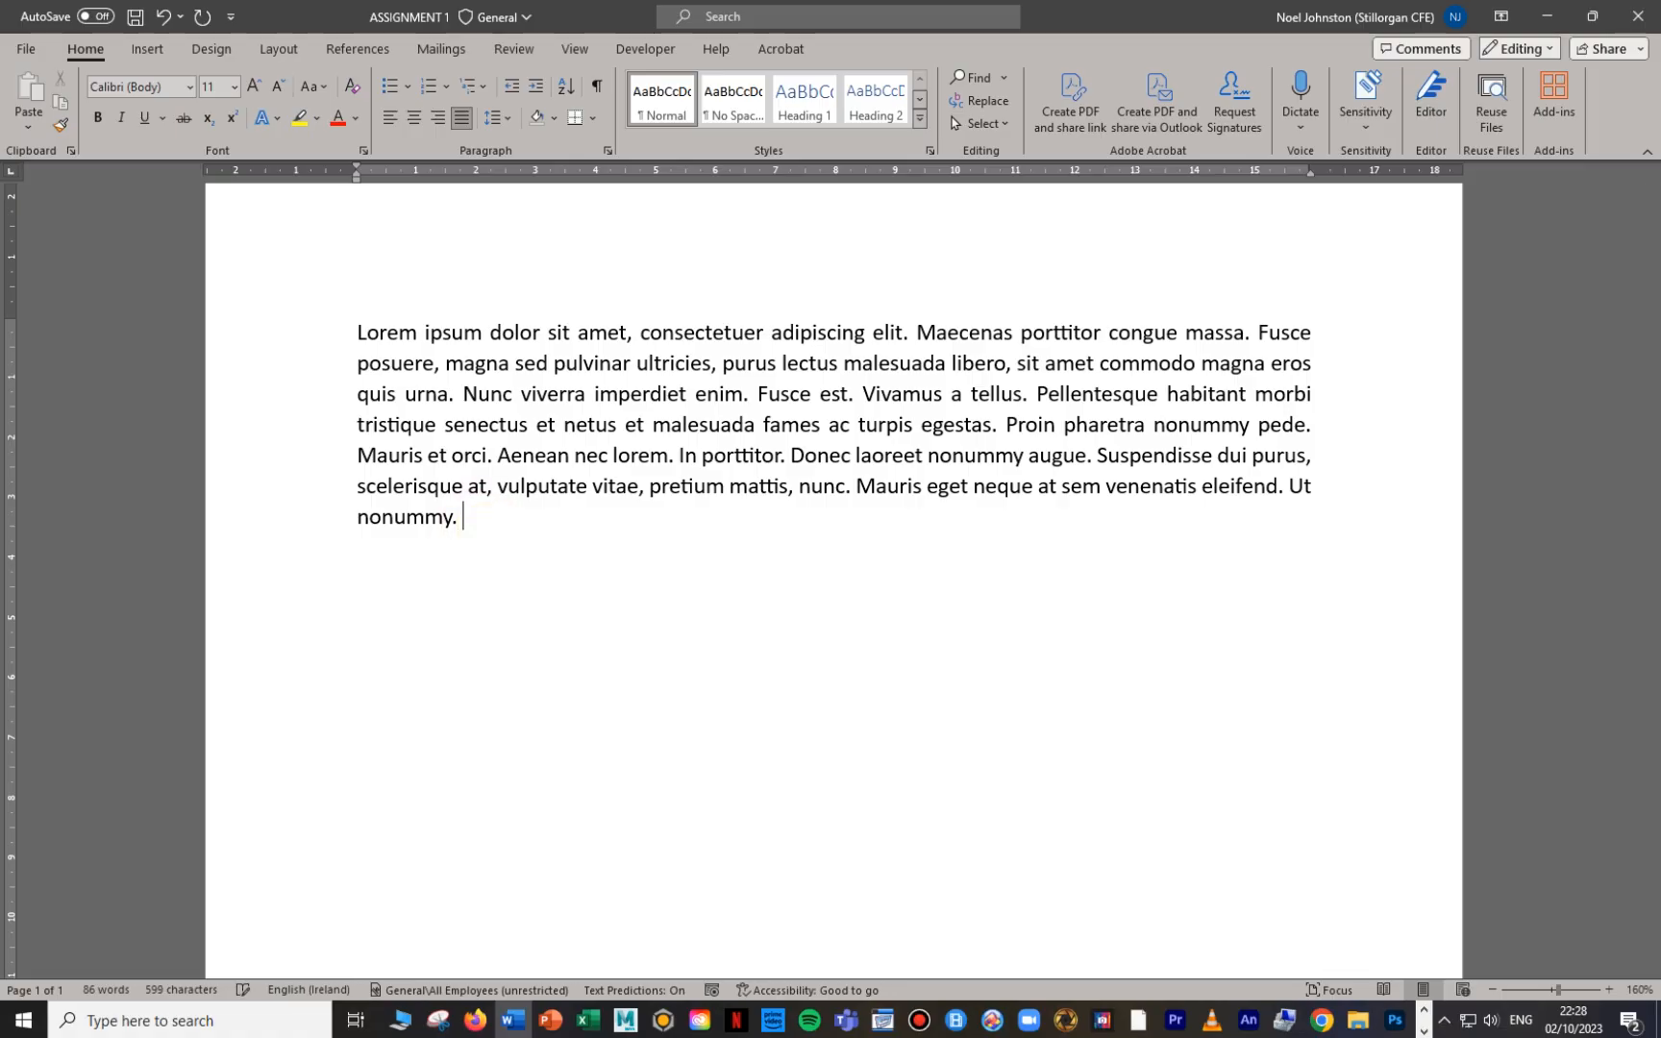
drag(476, 526, 346, 328)
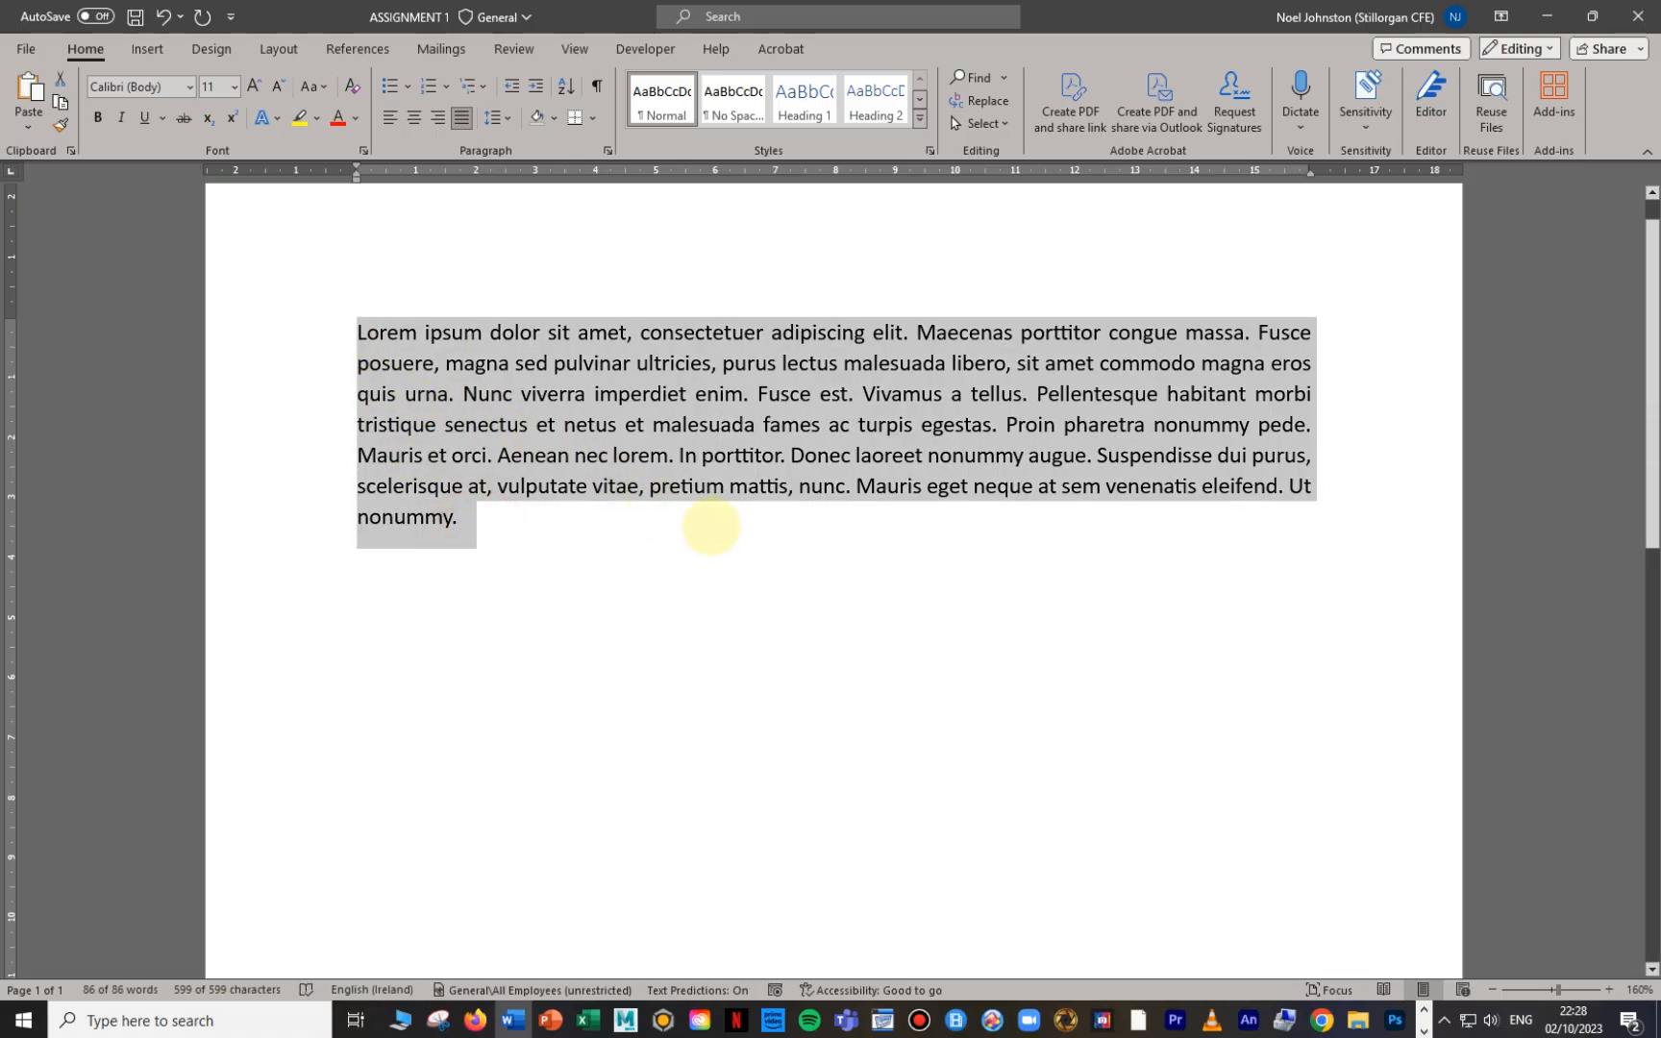
click(485, 517)
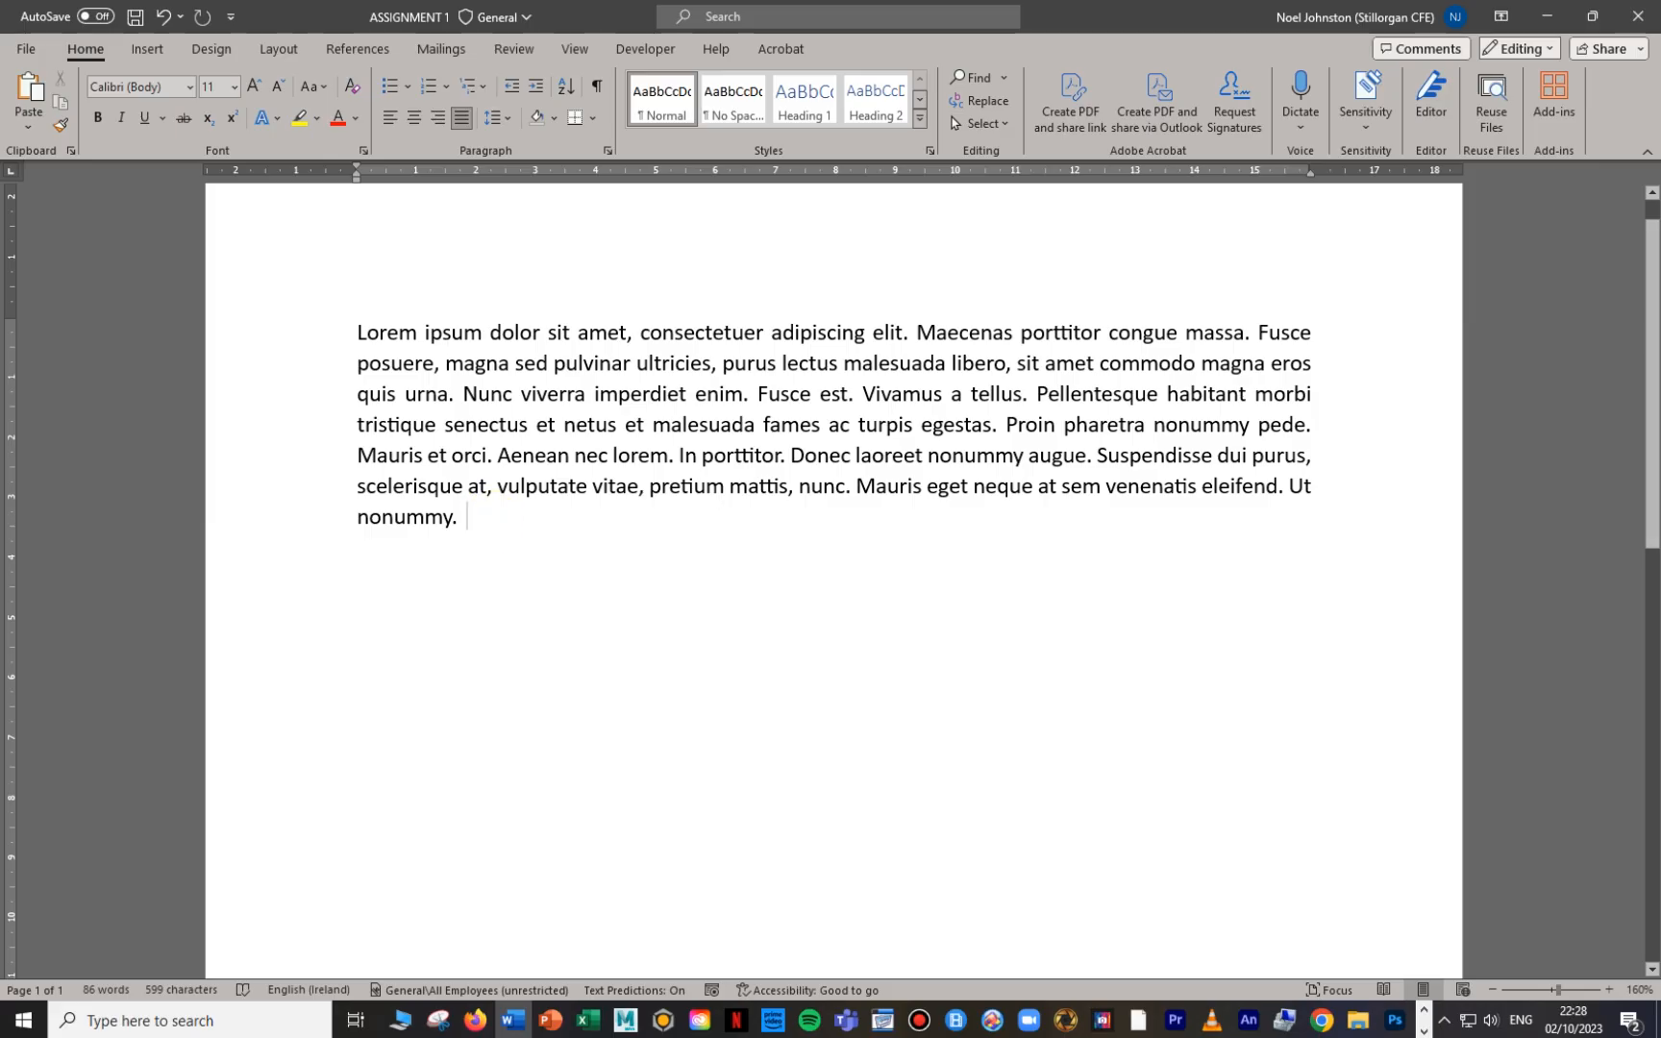
key(ctrl+v)
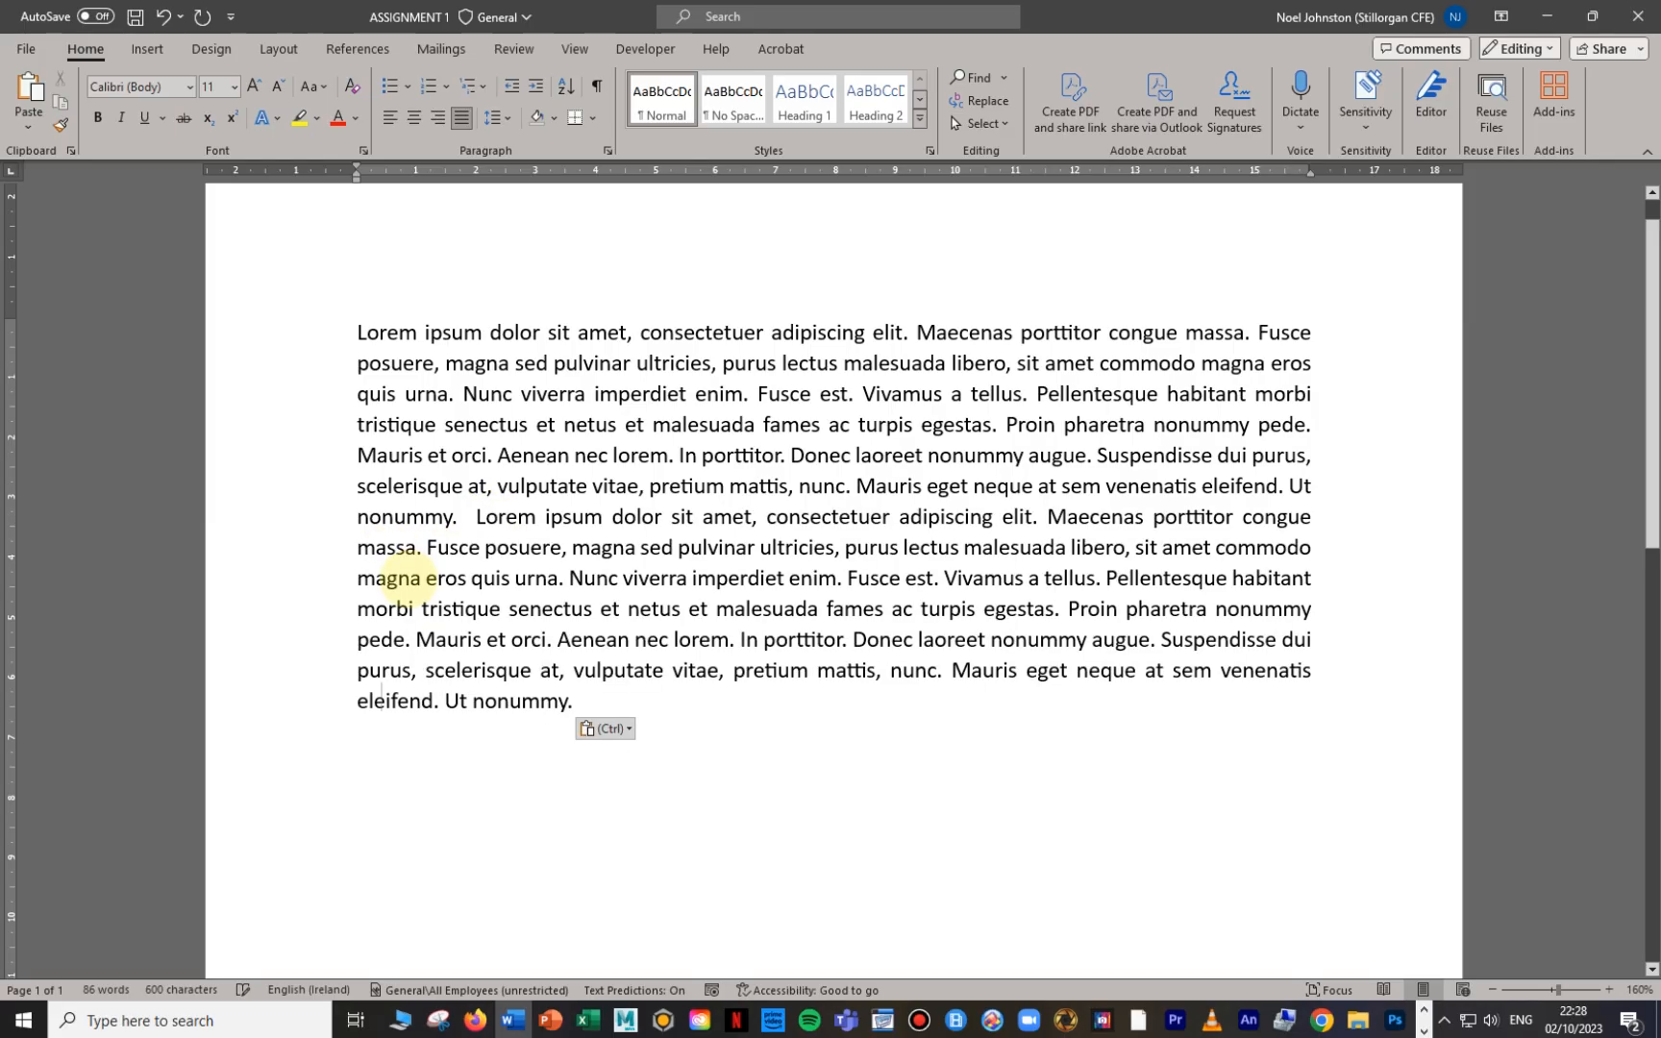
click(469, 518)
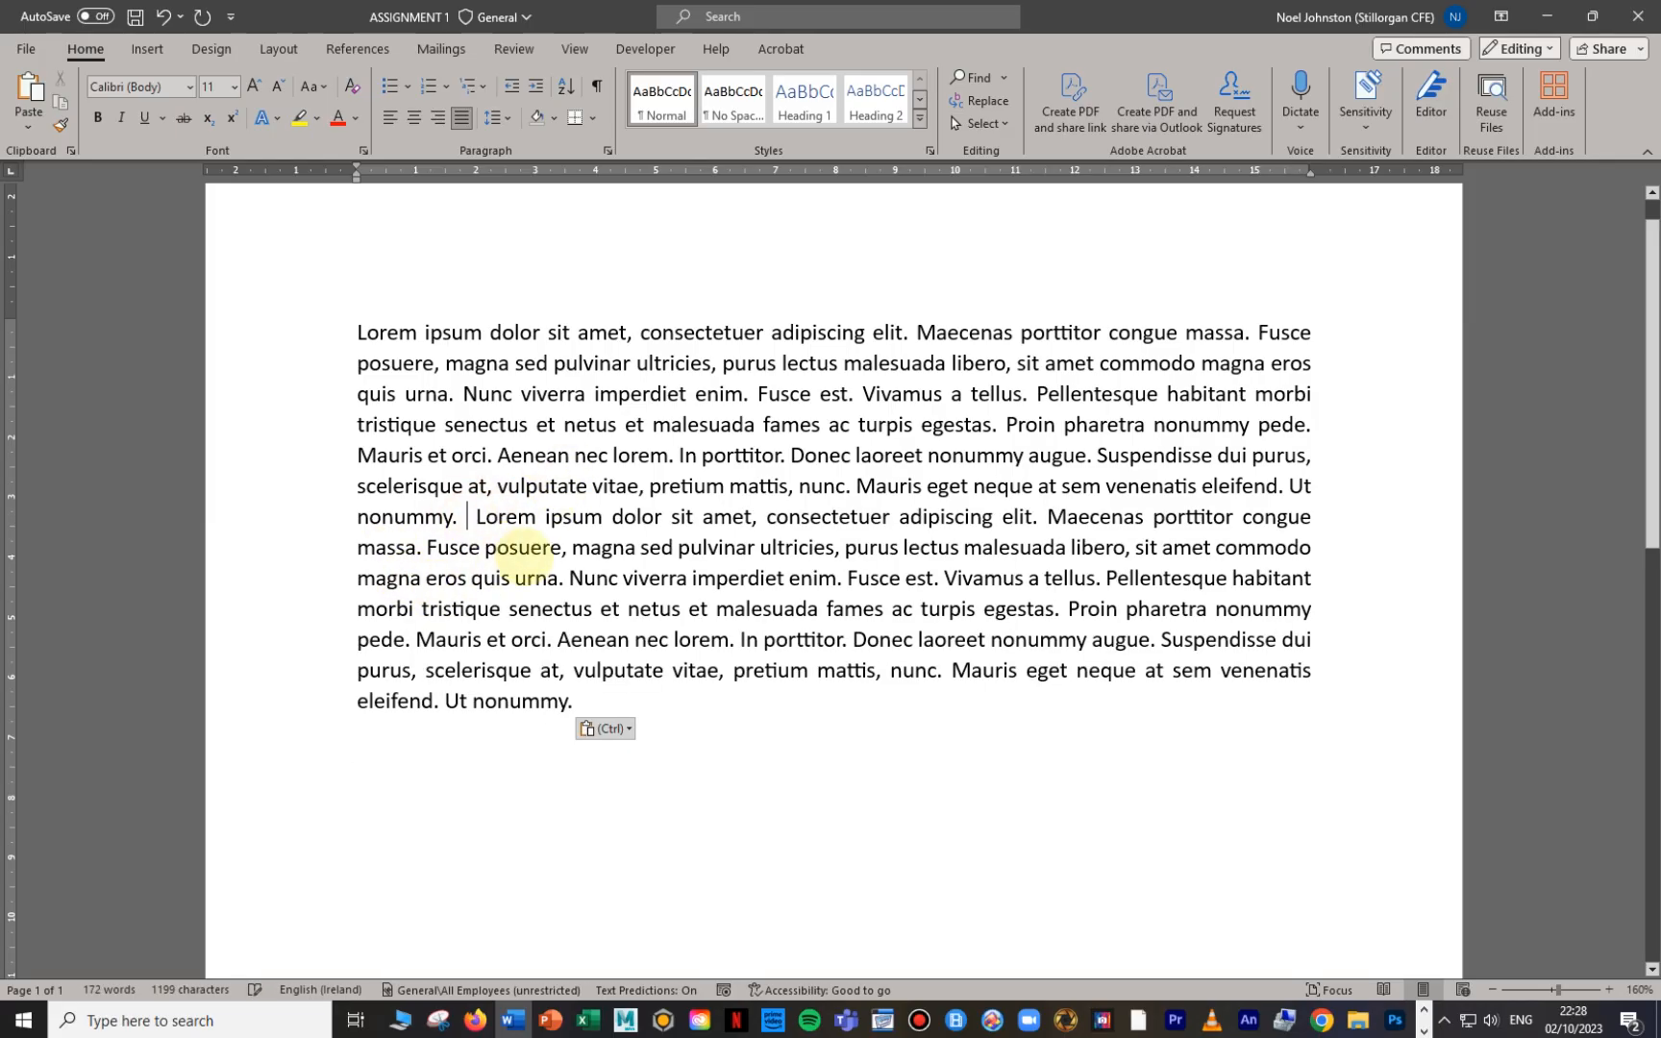
Step: Remove the extra space before the second copy of the text, and paste a third copy after the last sentence
key(BackSpace)
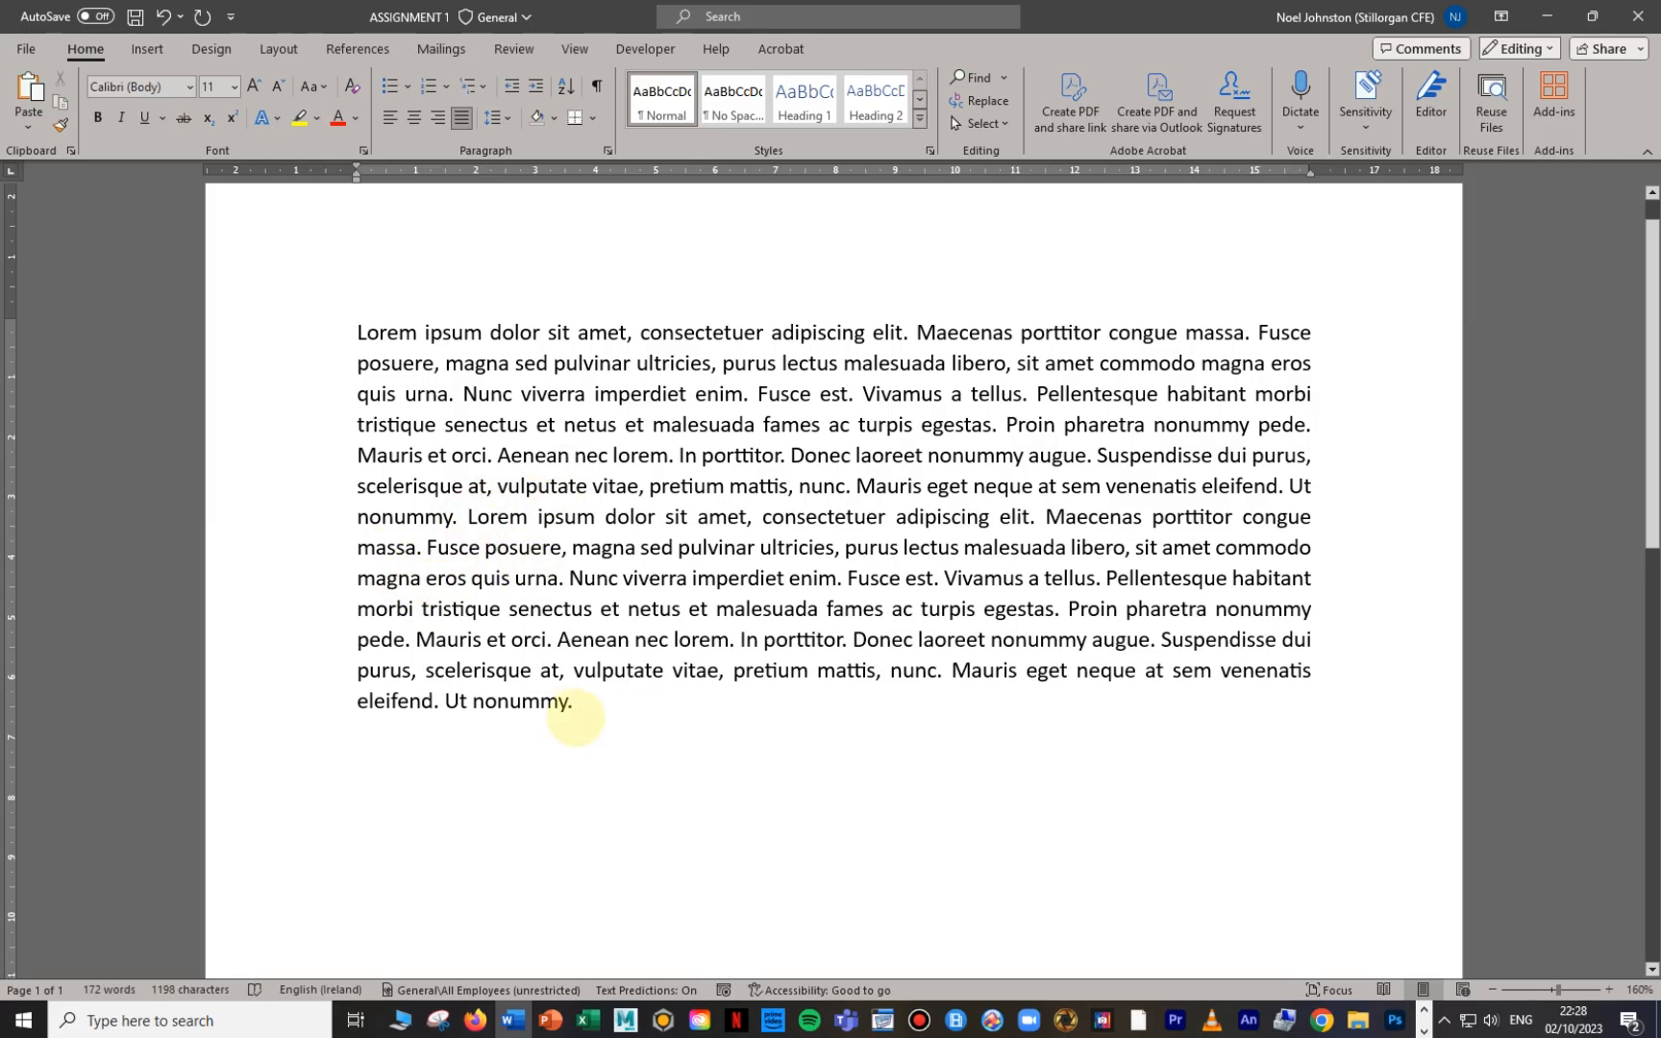
click(592, 701)
key(ctrl+v)
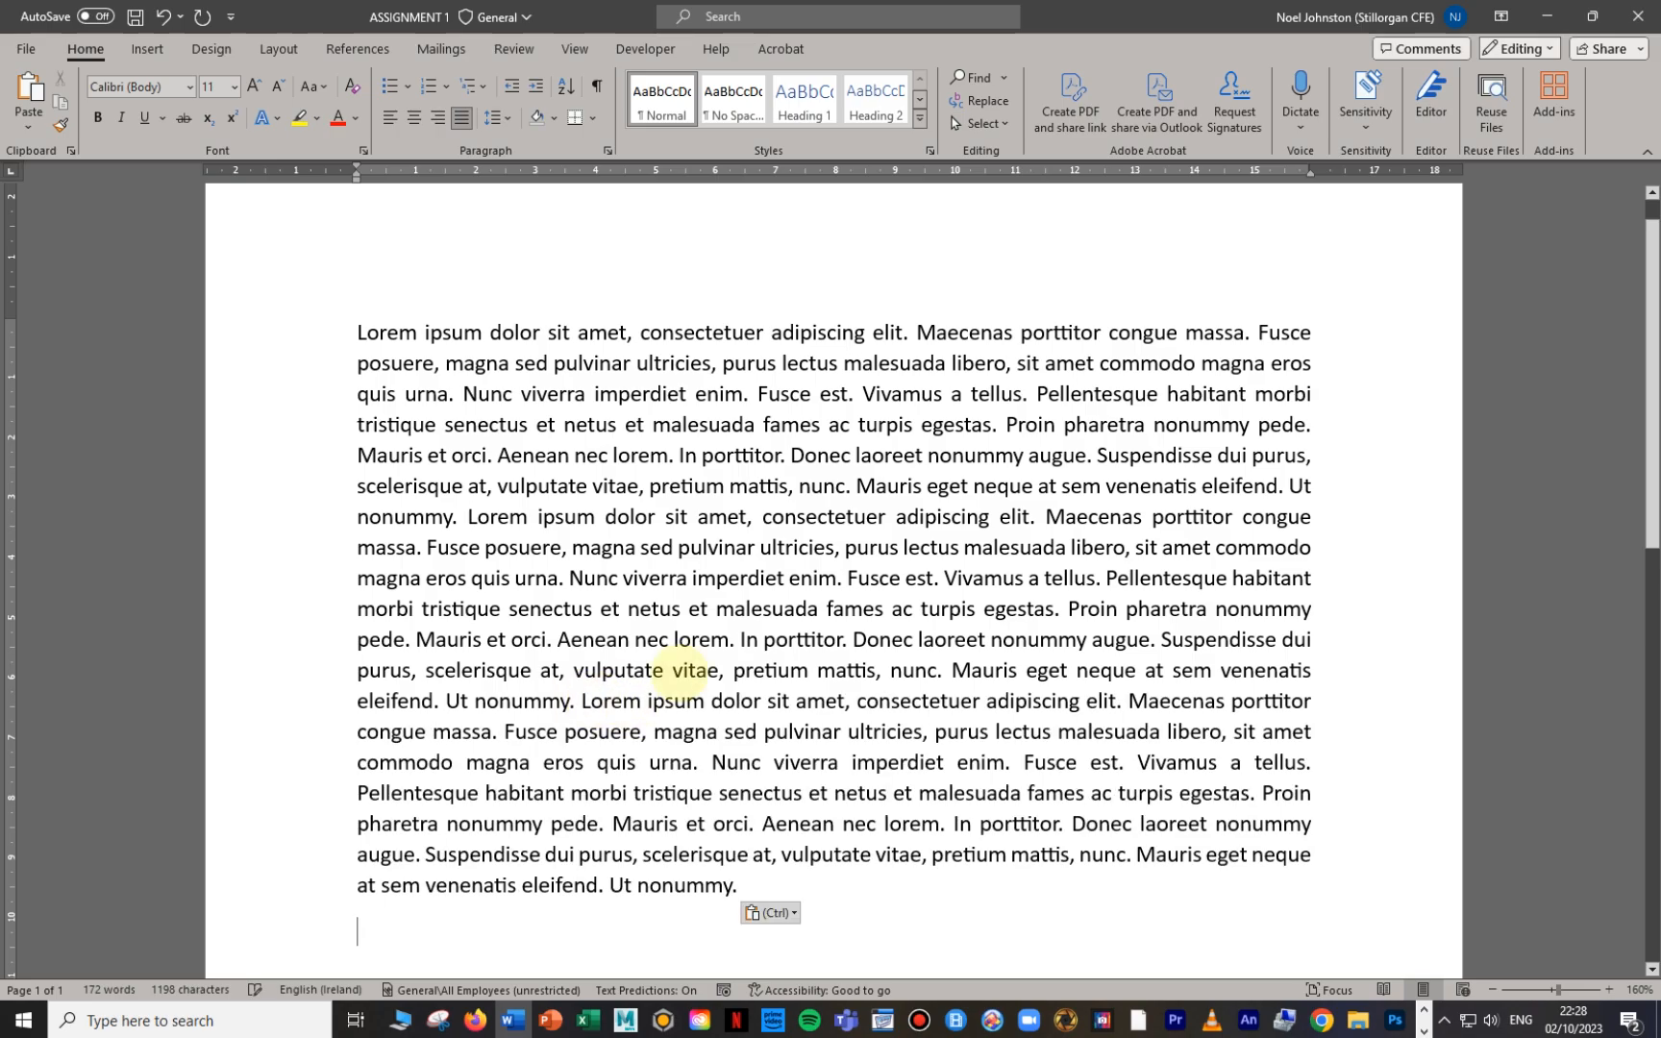
scroll(661, 577, down, 1)
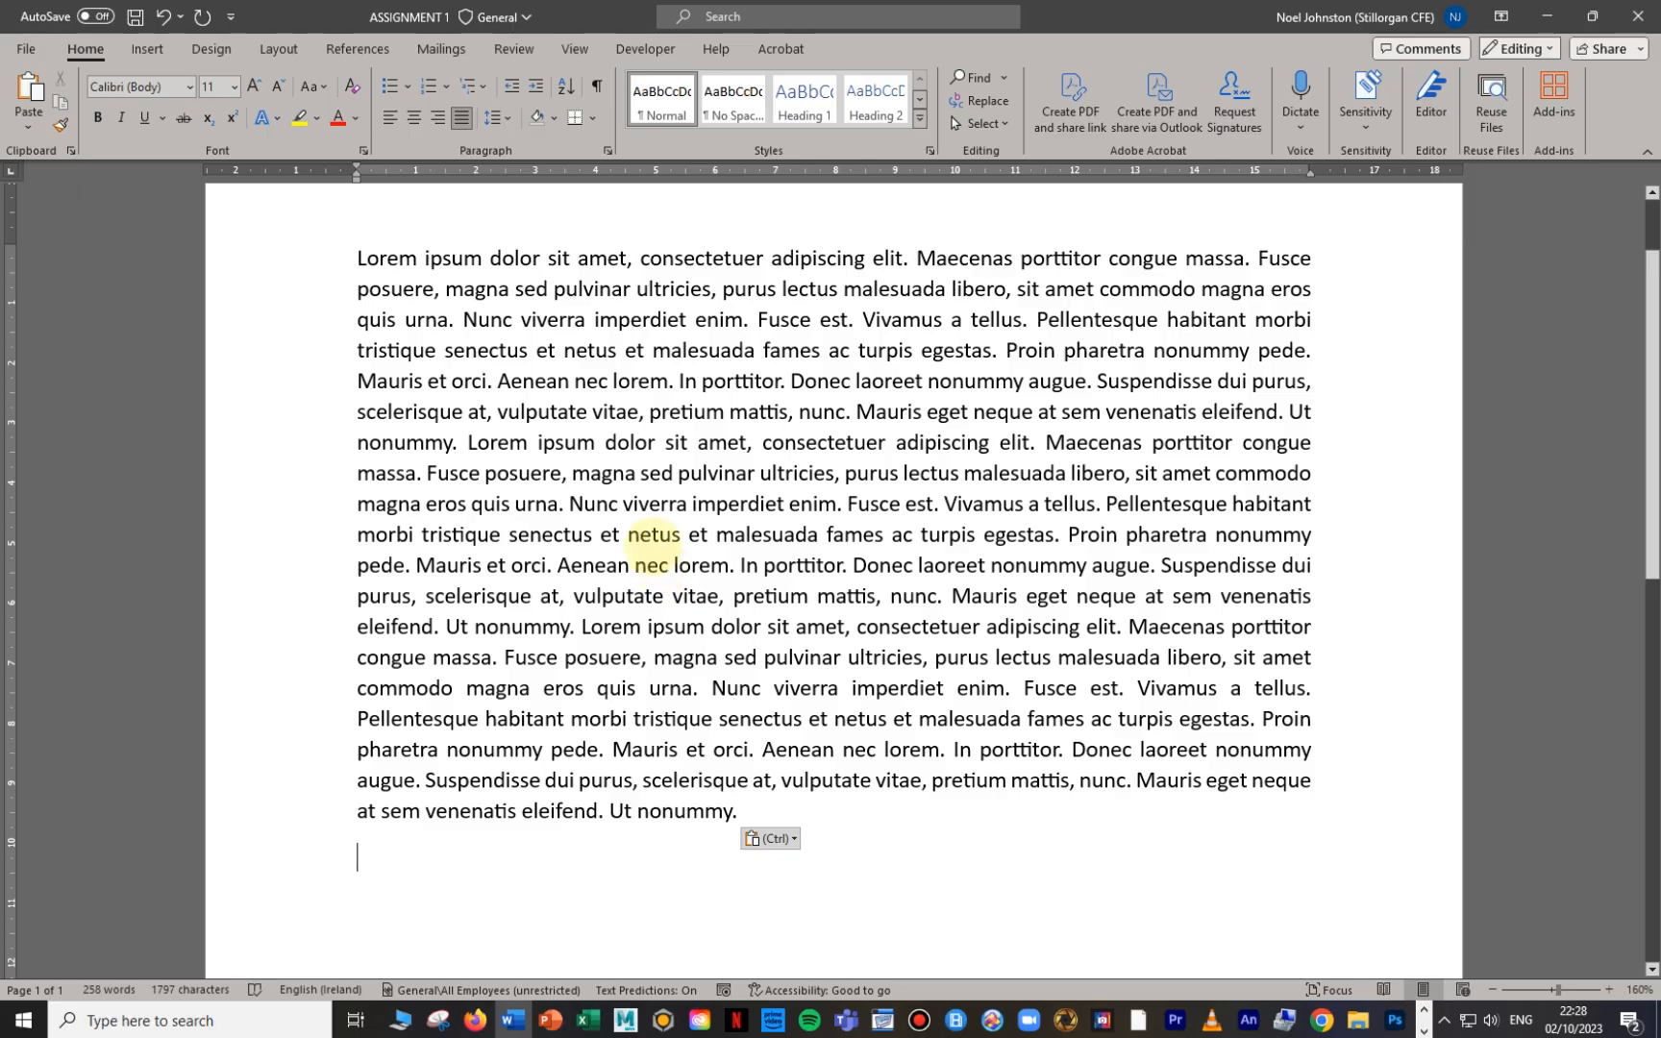
scroll(653, 538, down, 4)
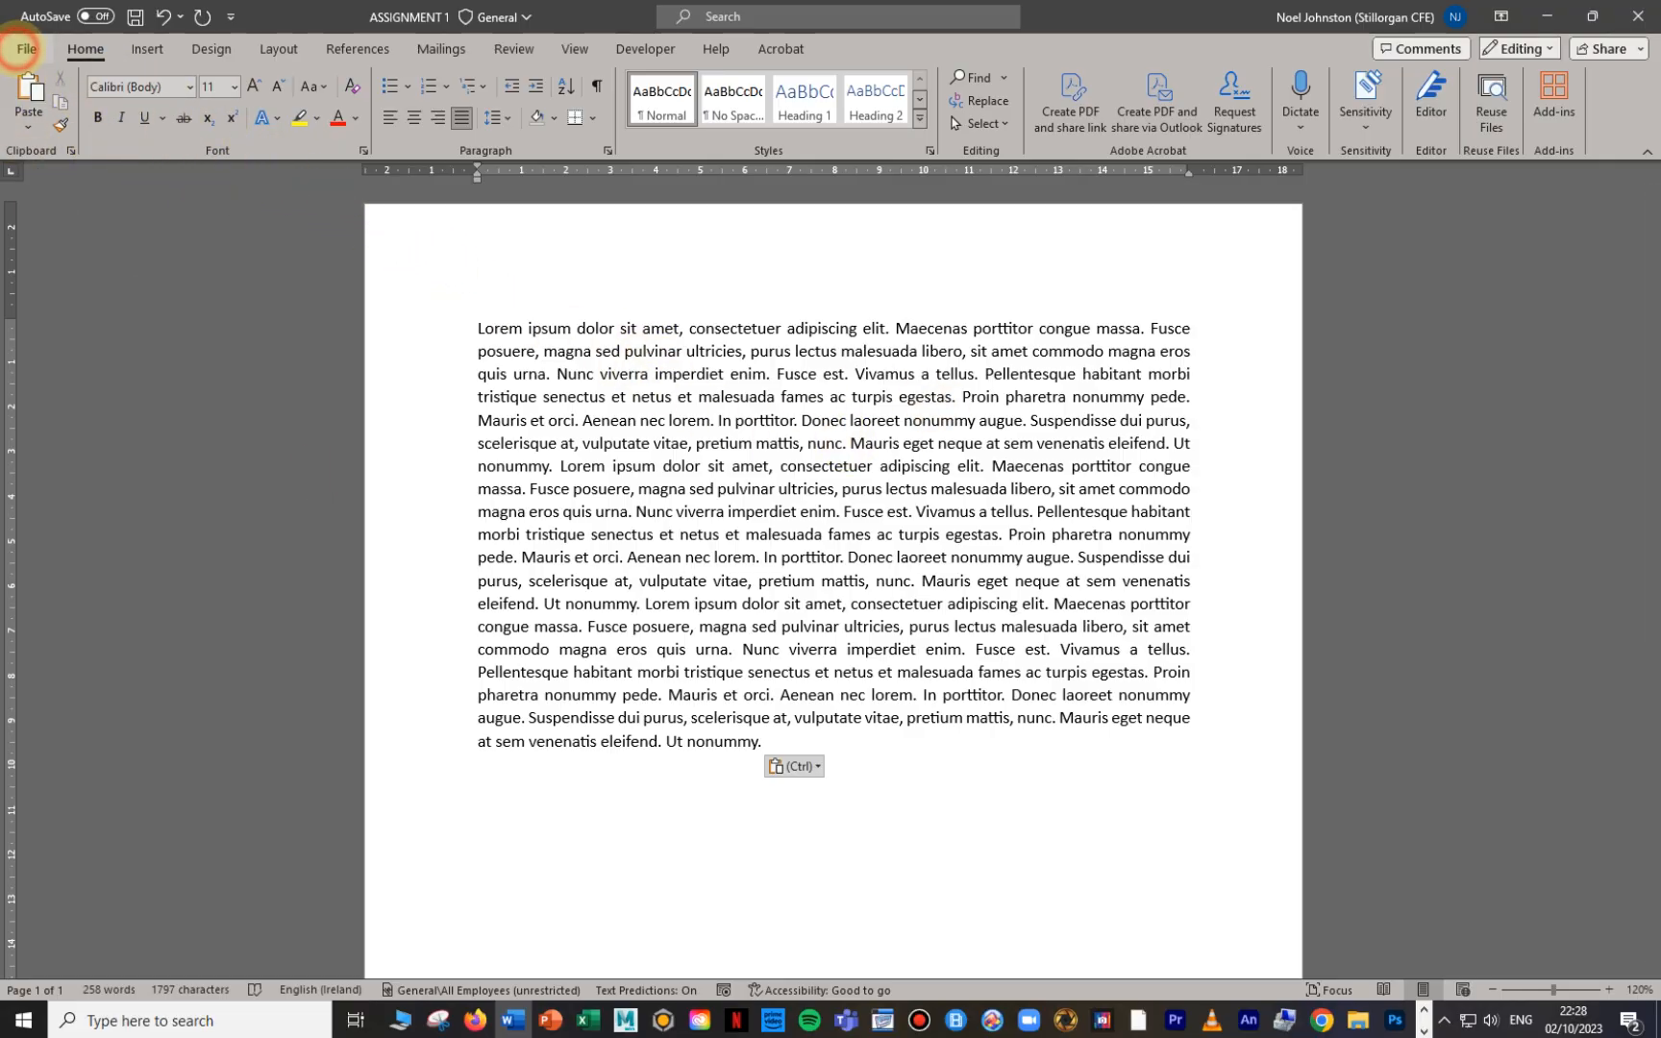
Step: Save the ASSIGNMENT 1 document
click(26, 48)
click(48, 315)
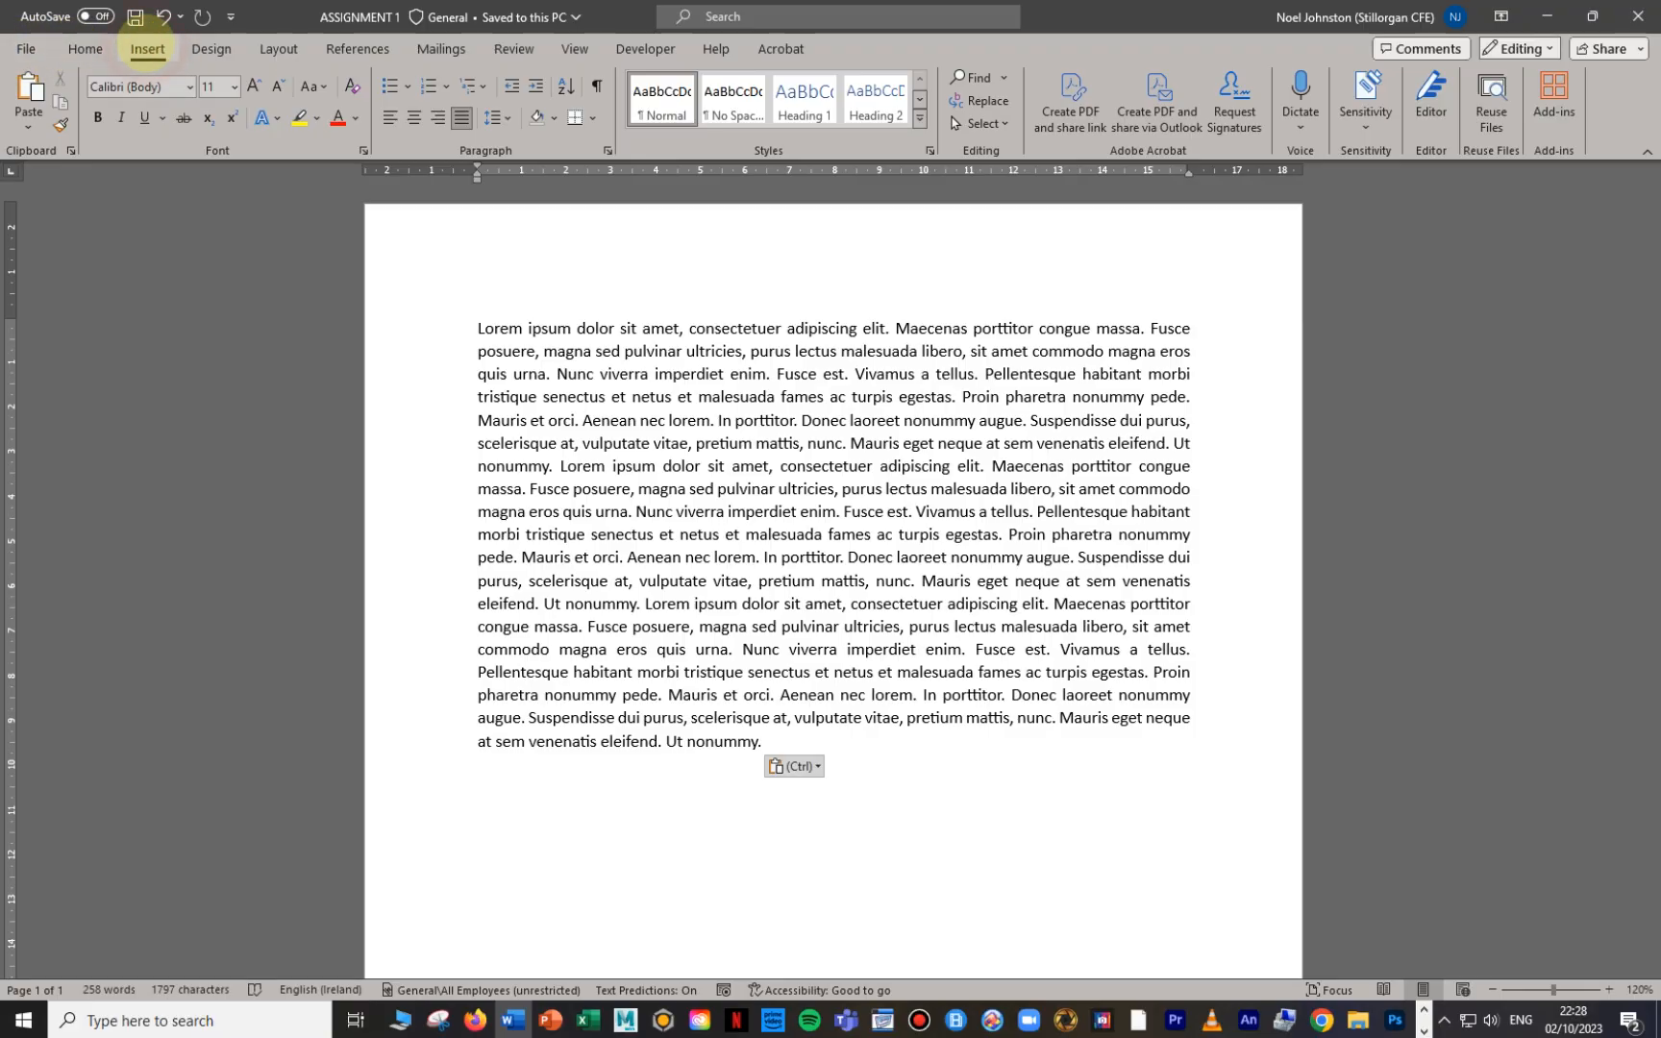
Step: Start inserting a picture from this device and browse the F: drive to ASSIGNMENT 1 > IMAGES FOR ASSIGNMENT 1
click(147, 48)
click(228, 106)
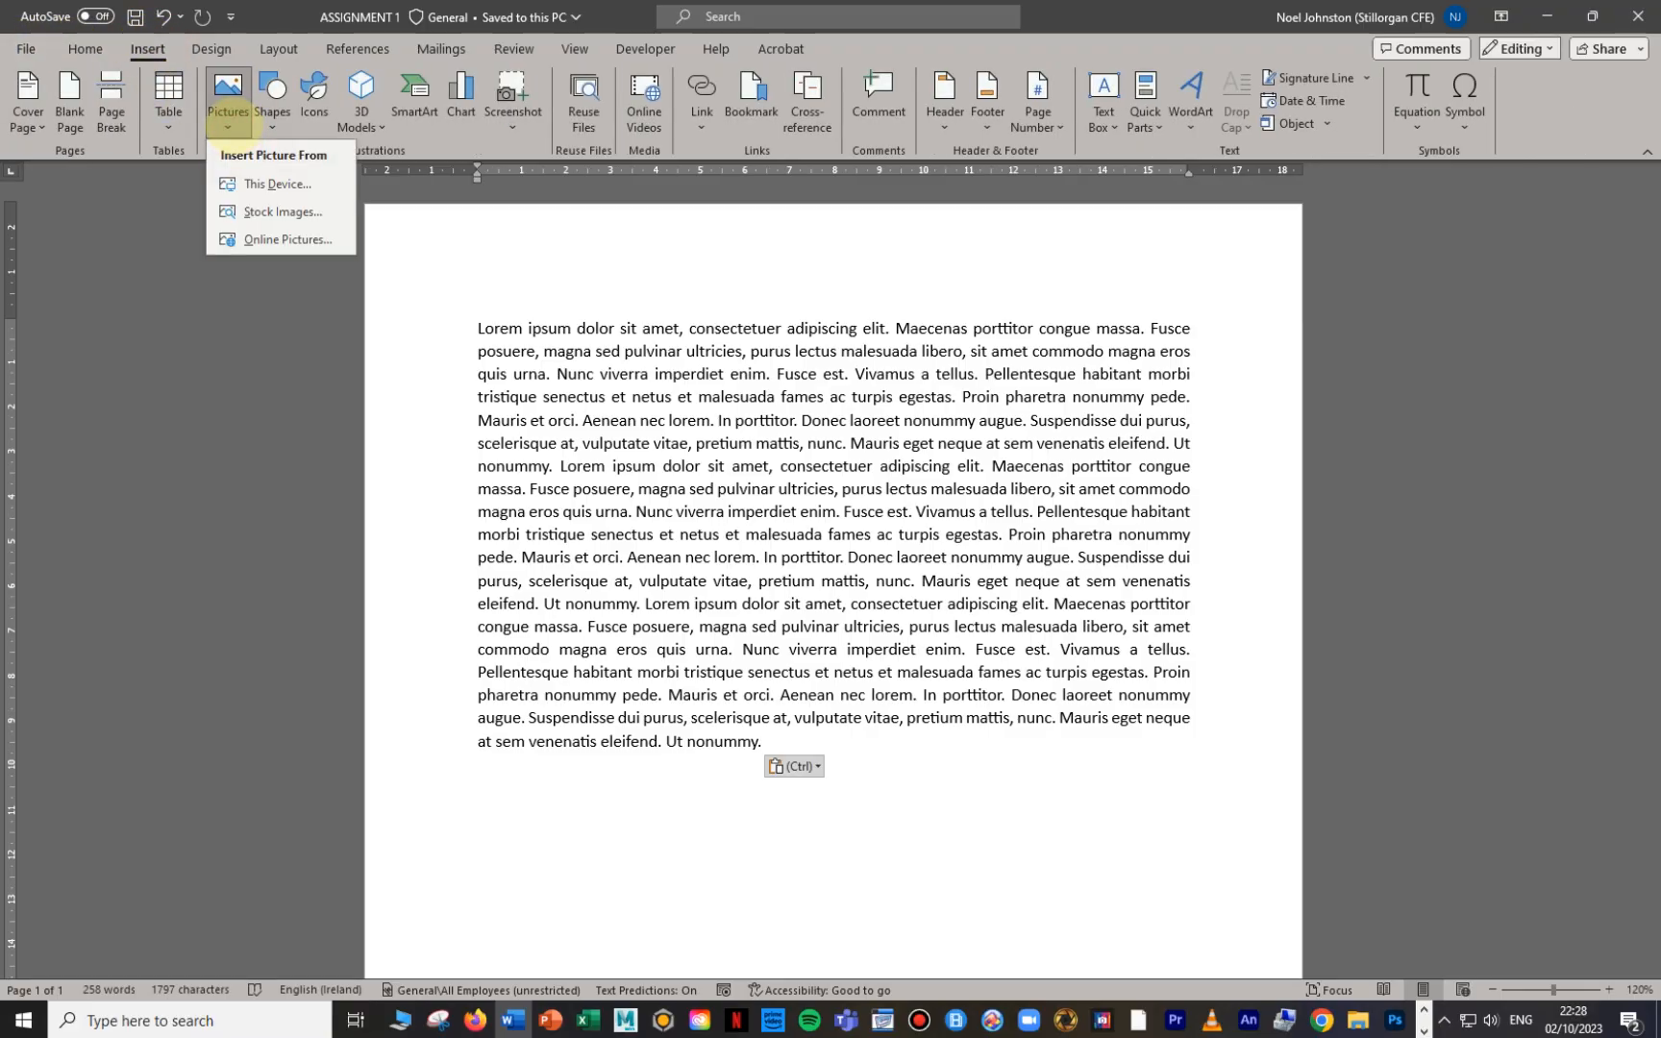
click(265, 184)
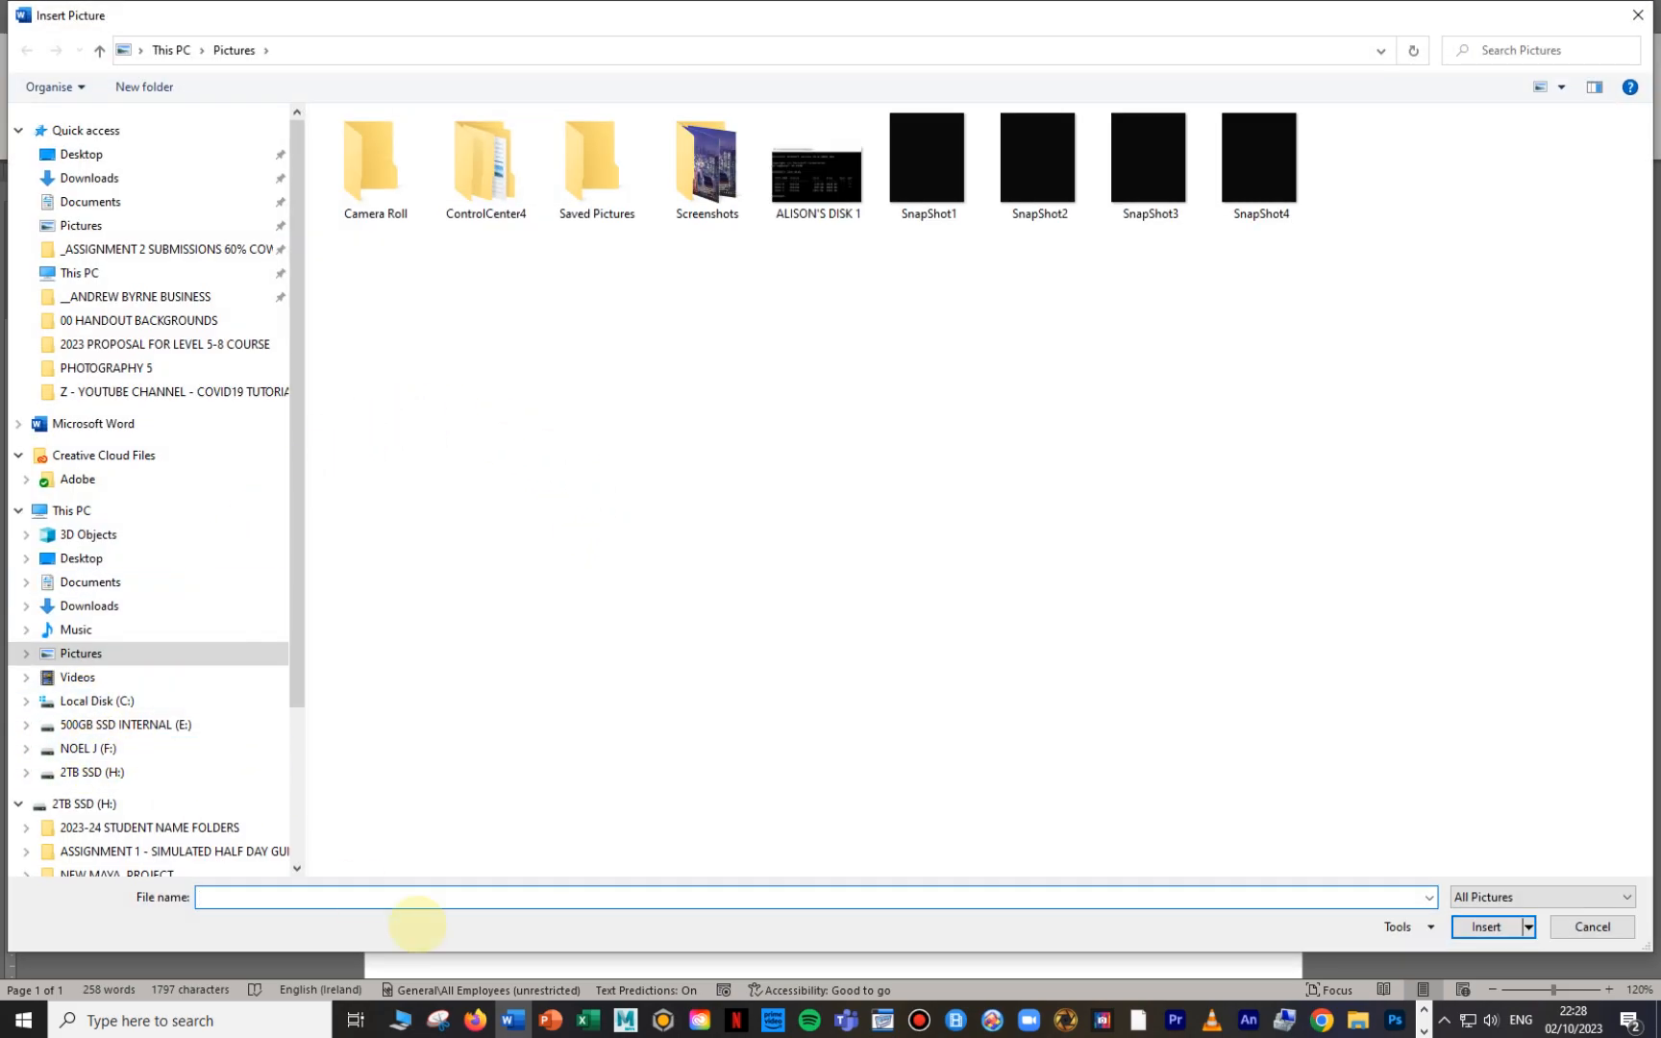
drag(1646, 947, 1245, 452)
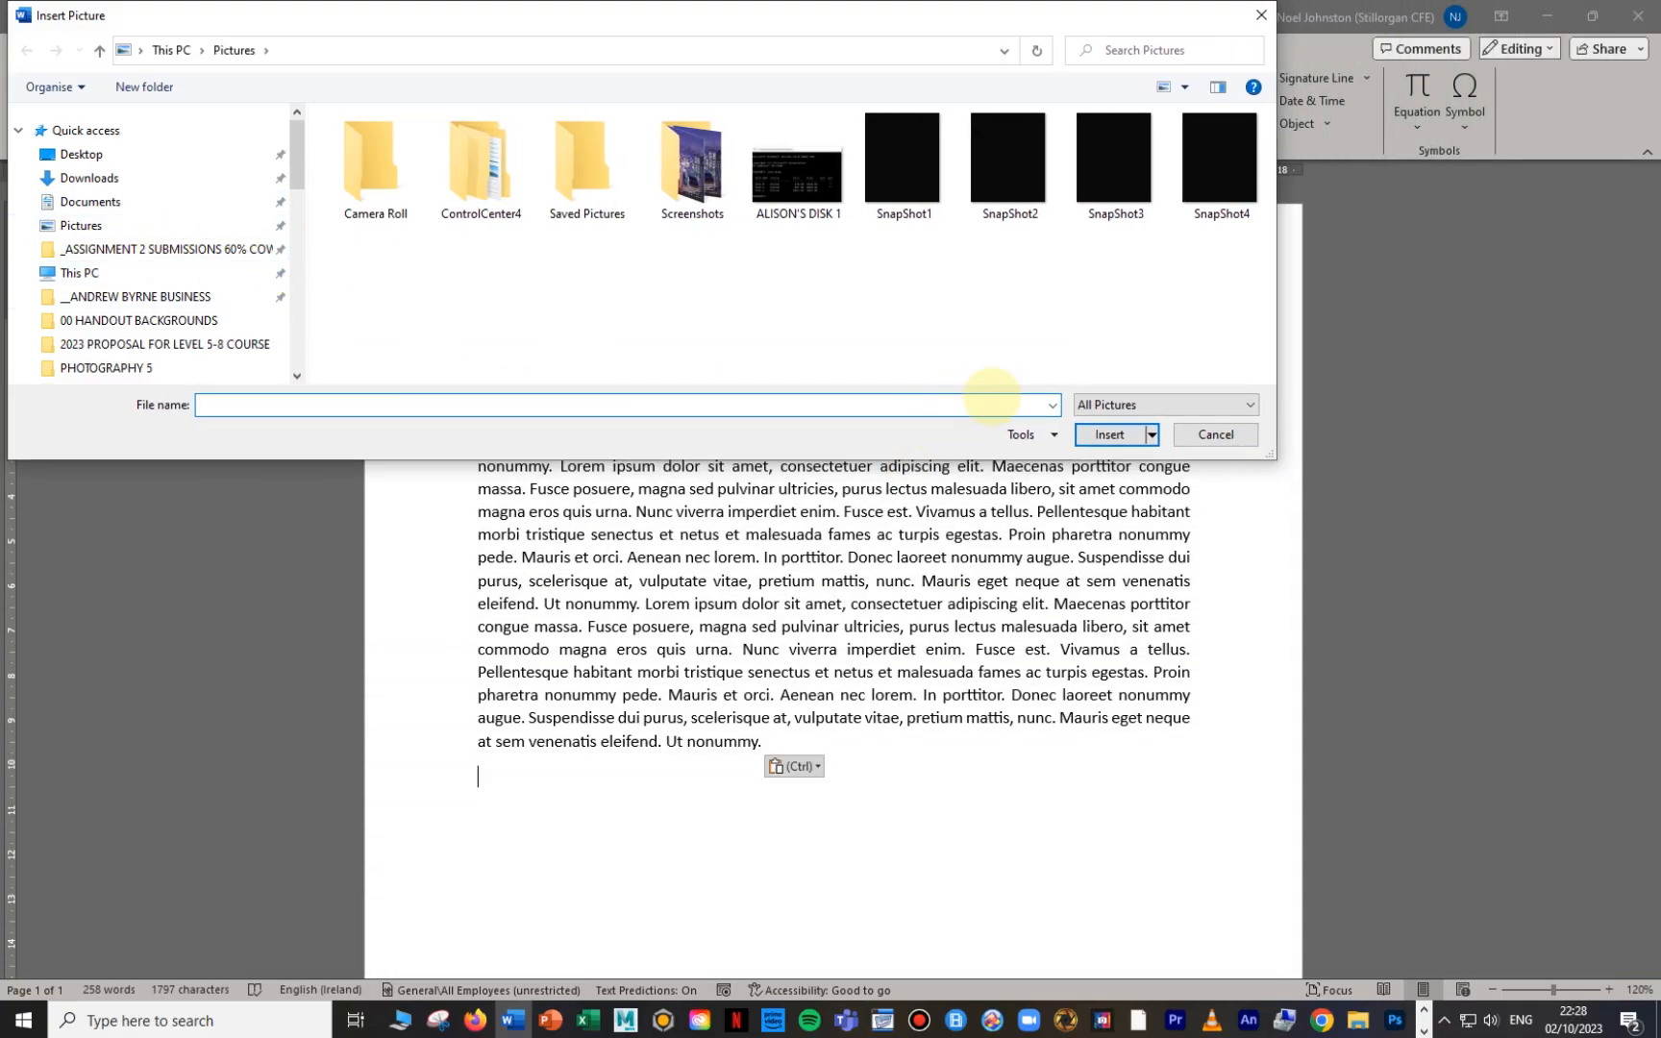
drag(1271, 456, 1048, 540)
click(103, 748)
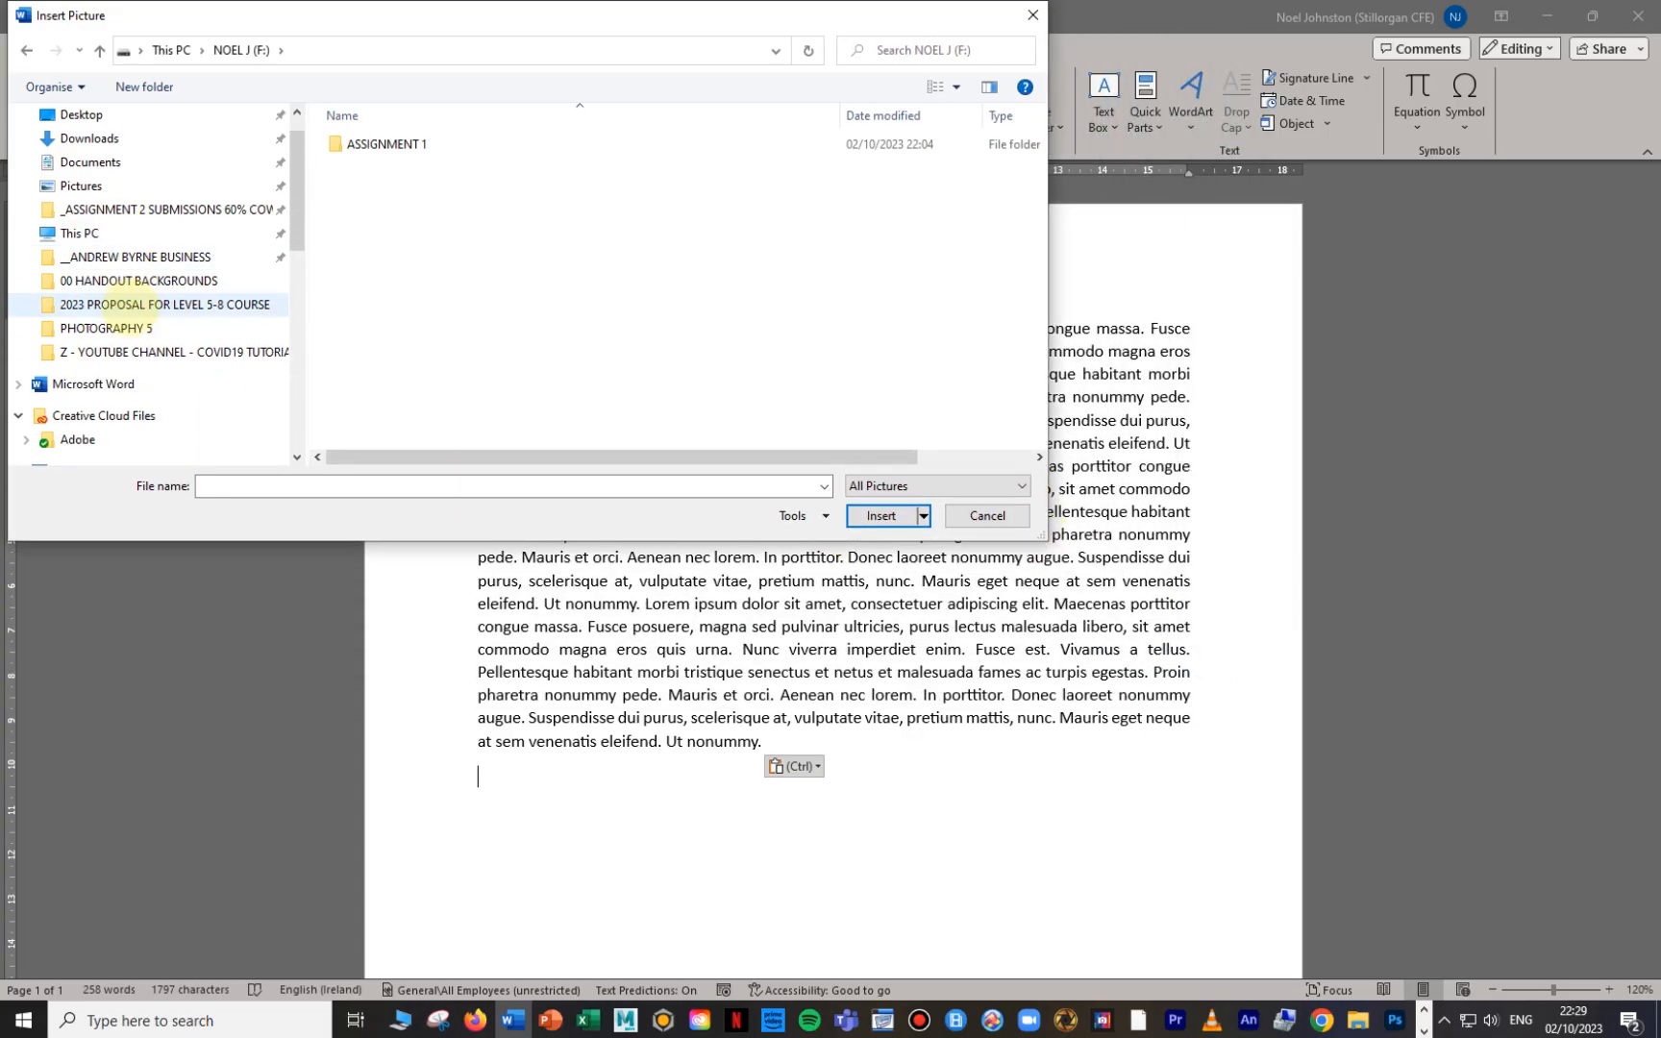
scroll(135, 315, down, 2)
scroll(130, 305, down, 5)
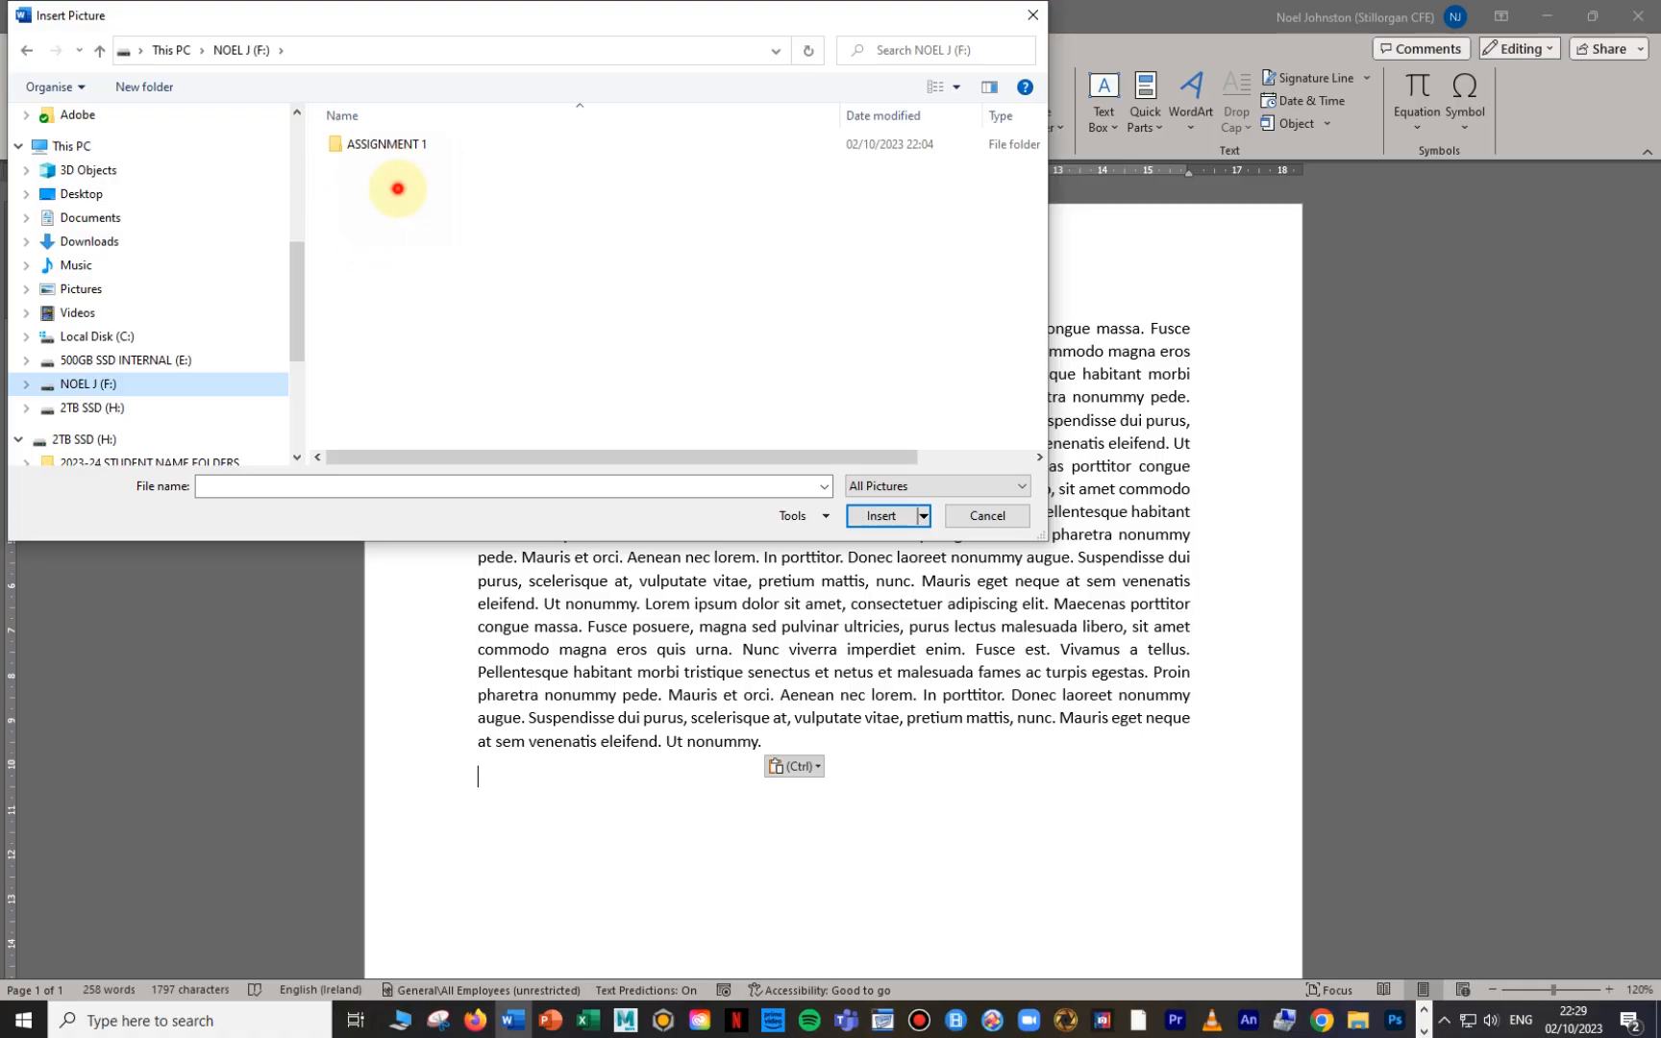
double_click(373, 145)
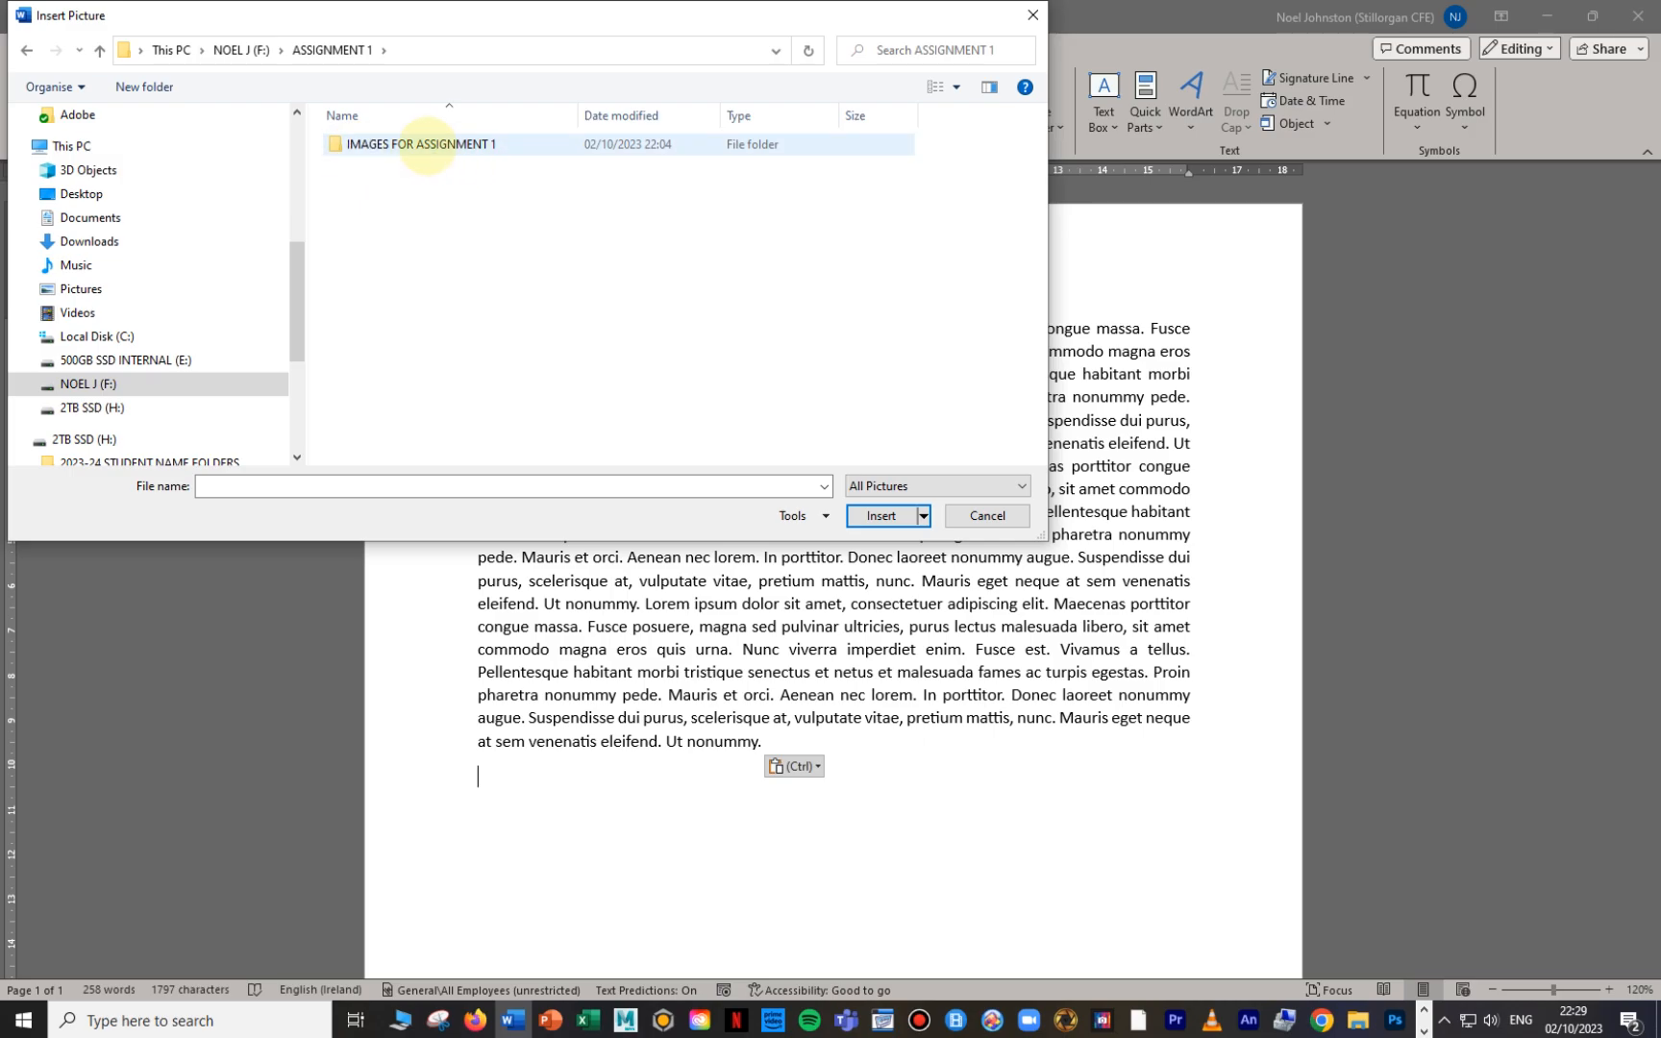
double_click(445, 144)
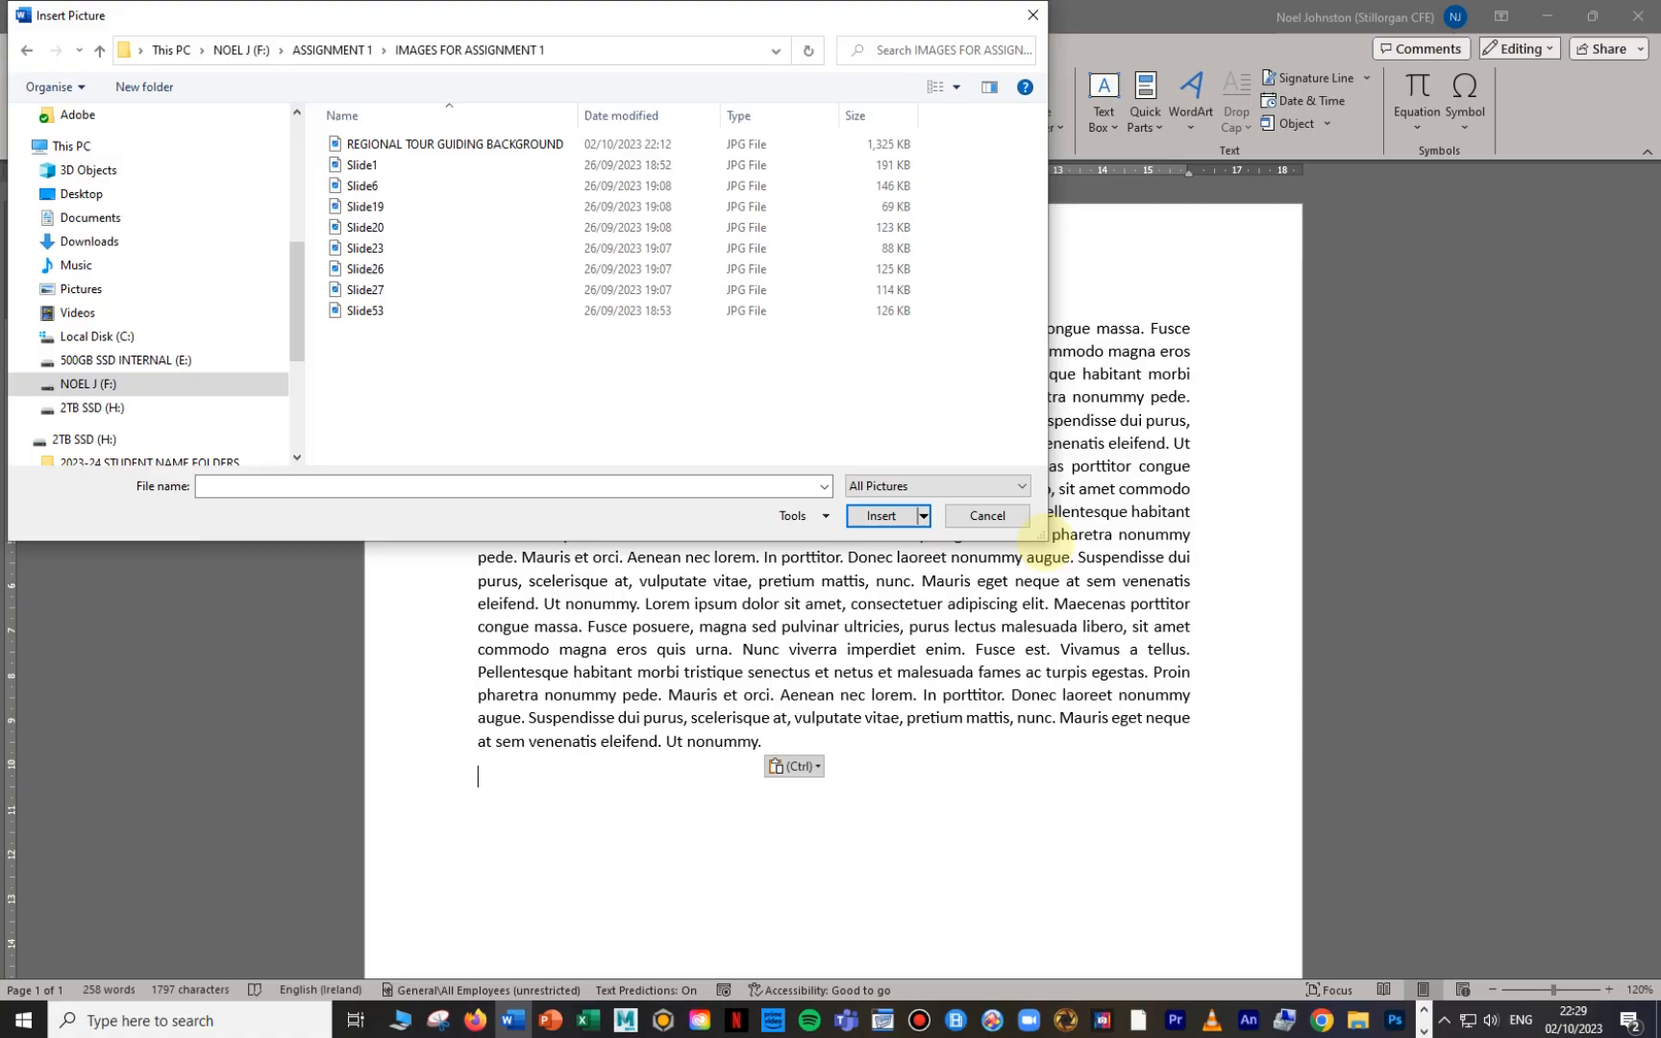
Step: Enlarge the Insert Picture dialog and try List and Large icons before displaying the images as extra large icons
drag(1041, 535, 1478, 899)
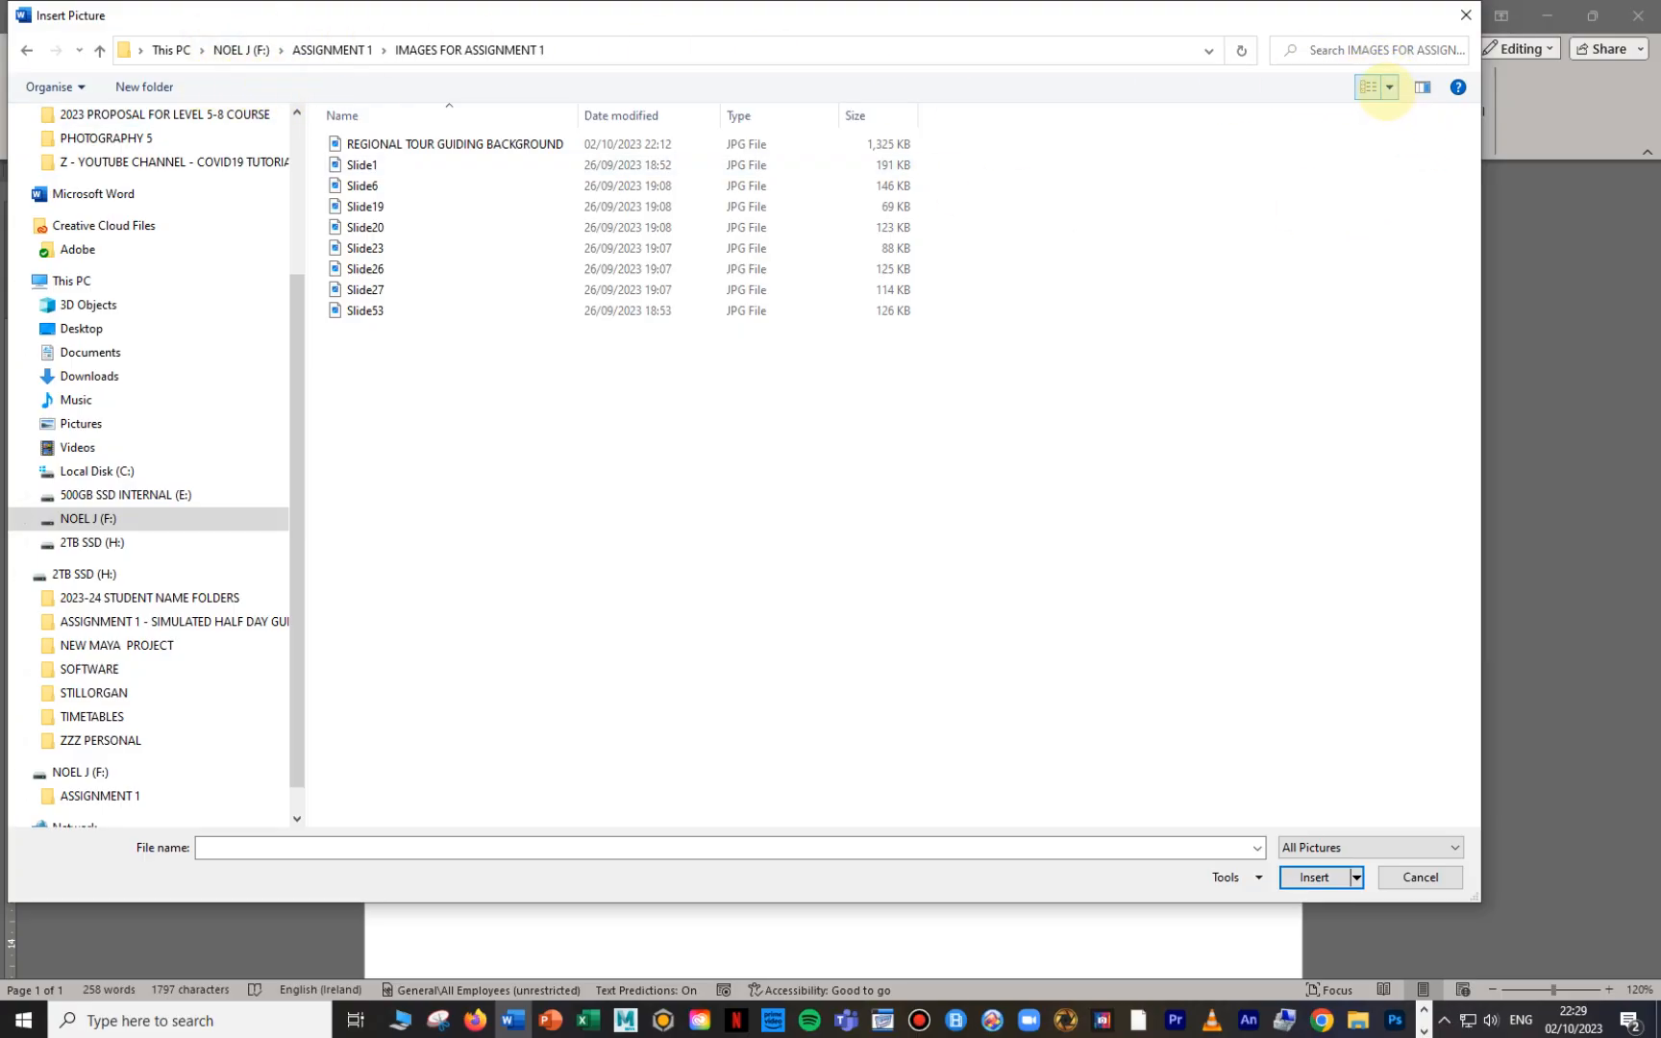
click(1389, 88)
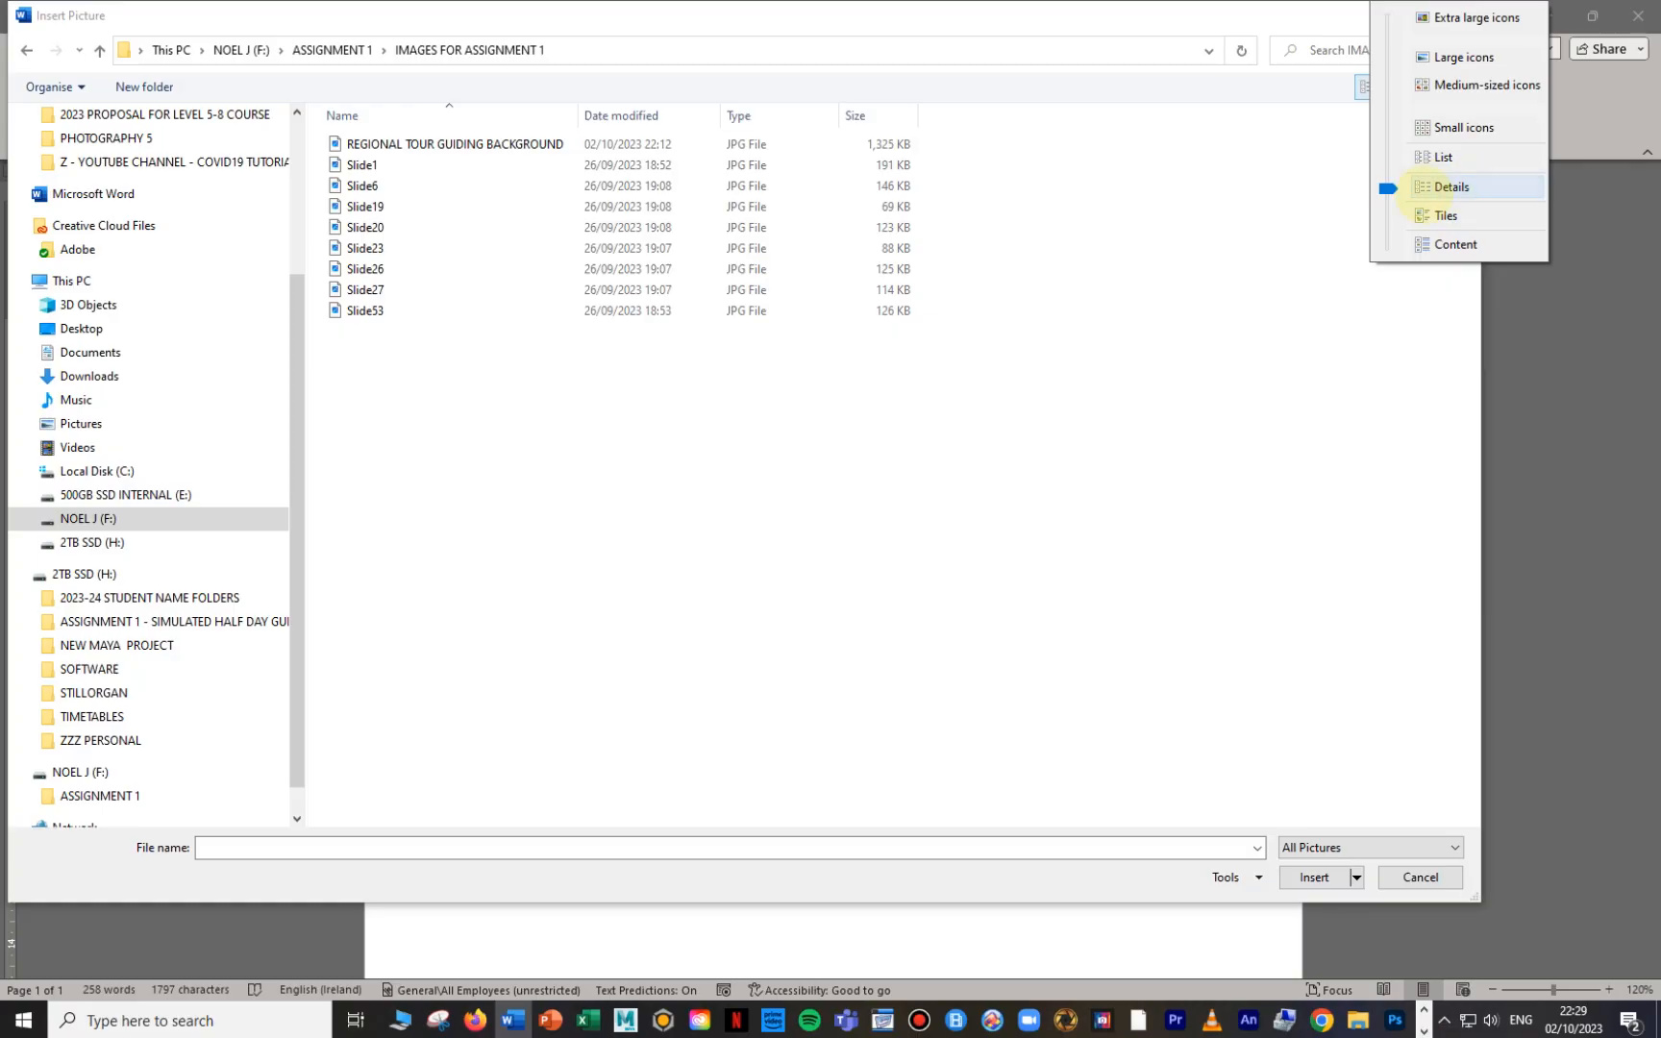
click(1445, 157)
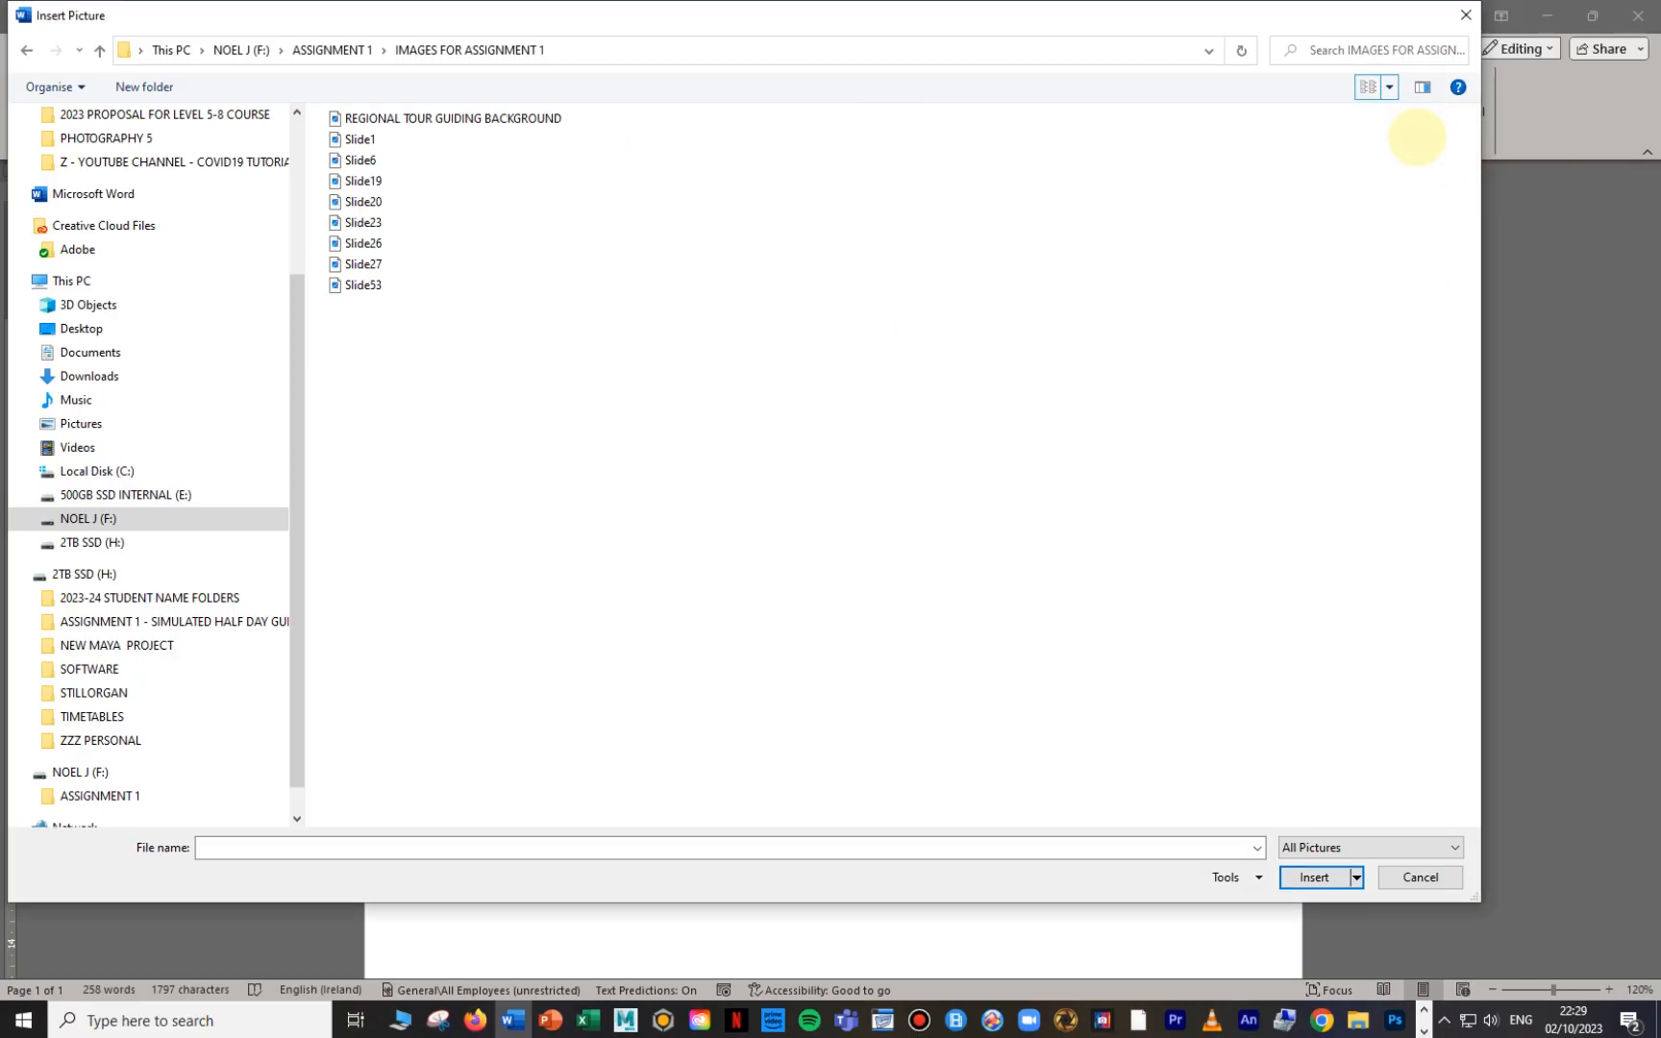
click(1389, 88)
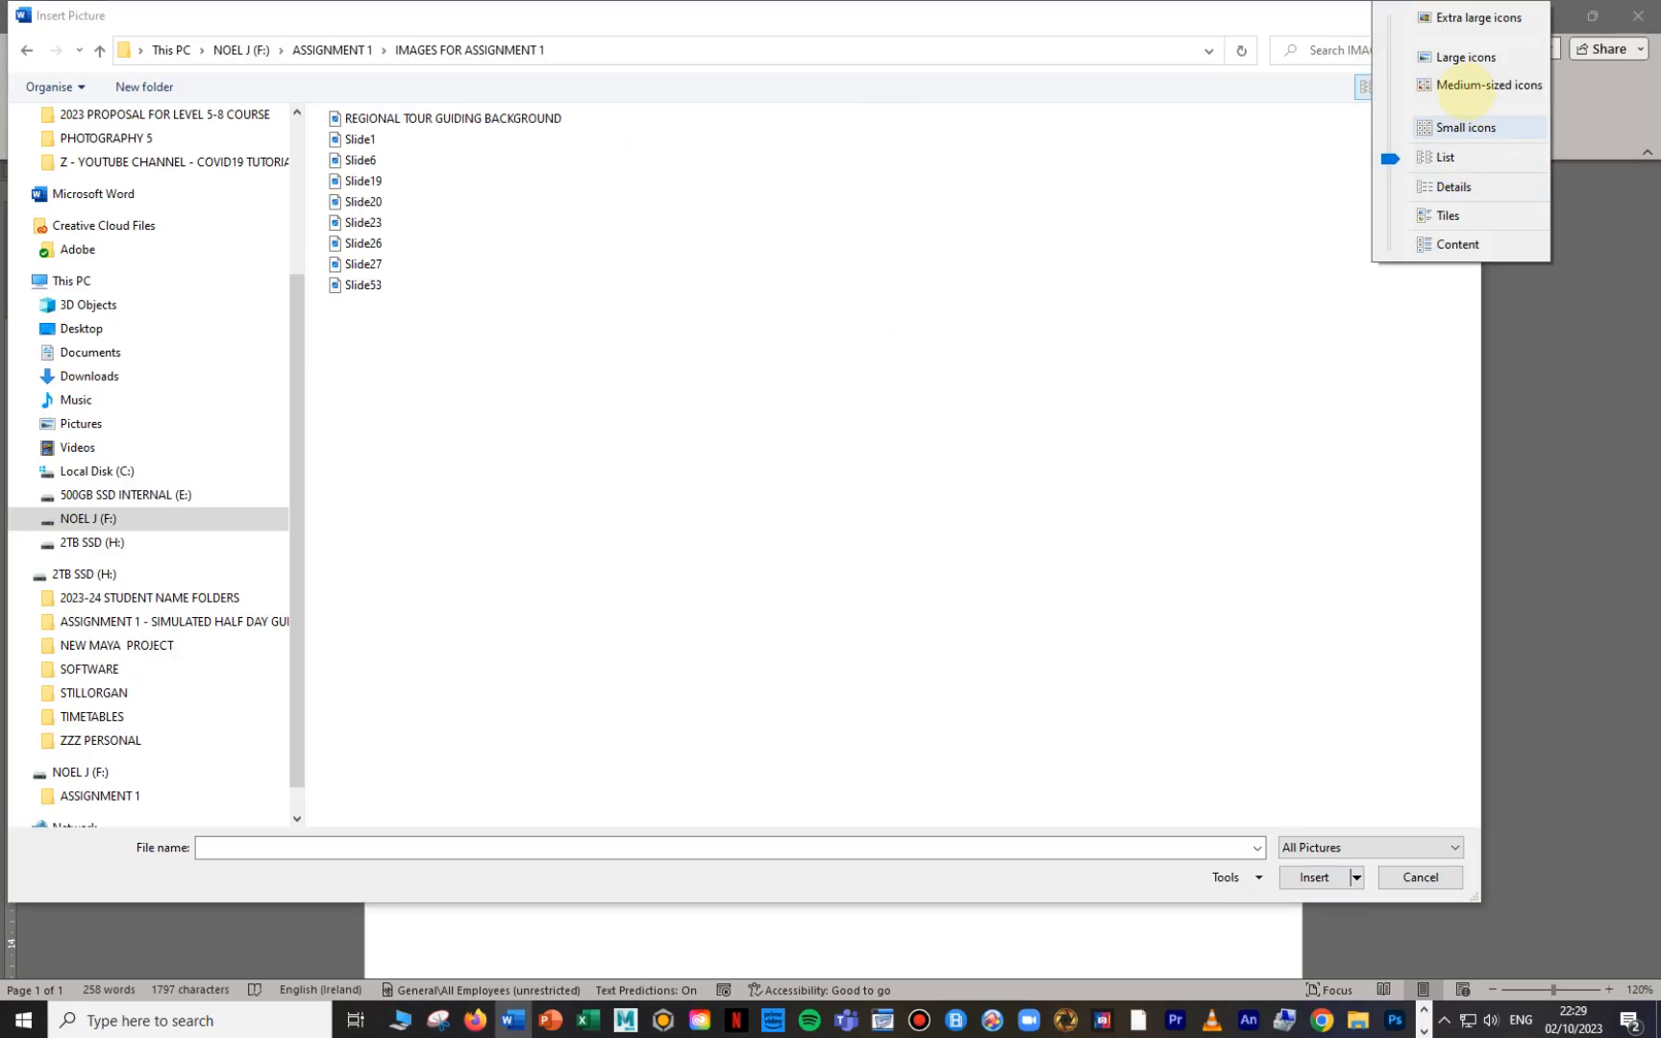
click(1466, 57)
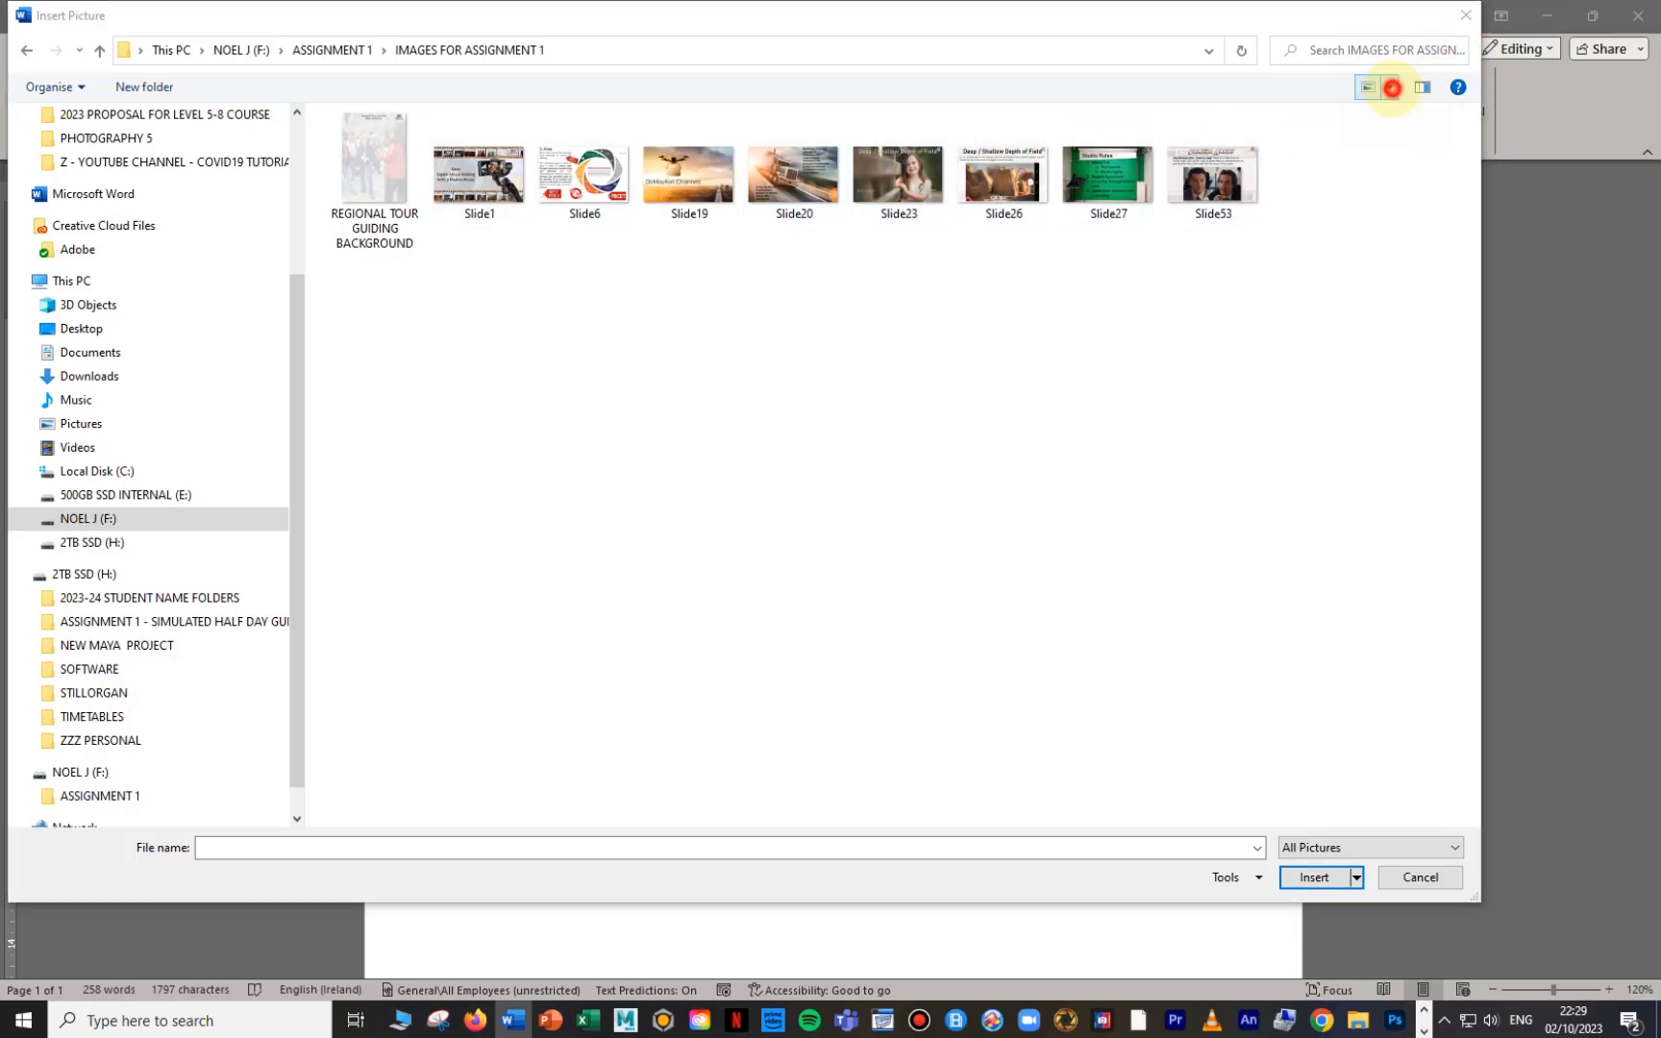
click(1389, 88)
click(1413, 46)
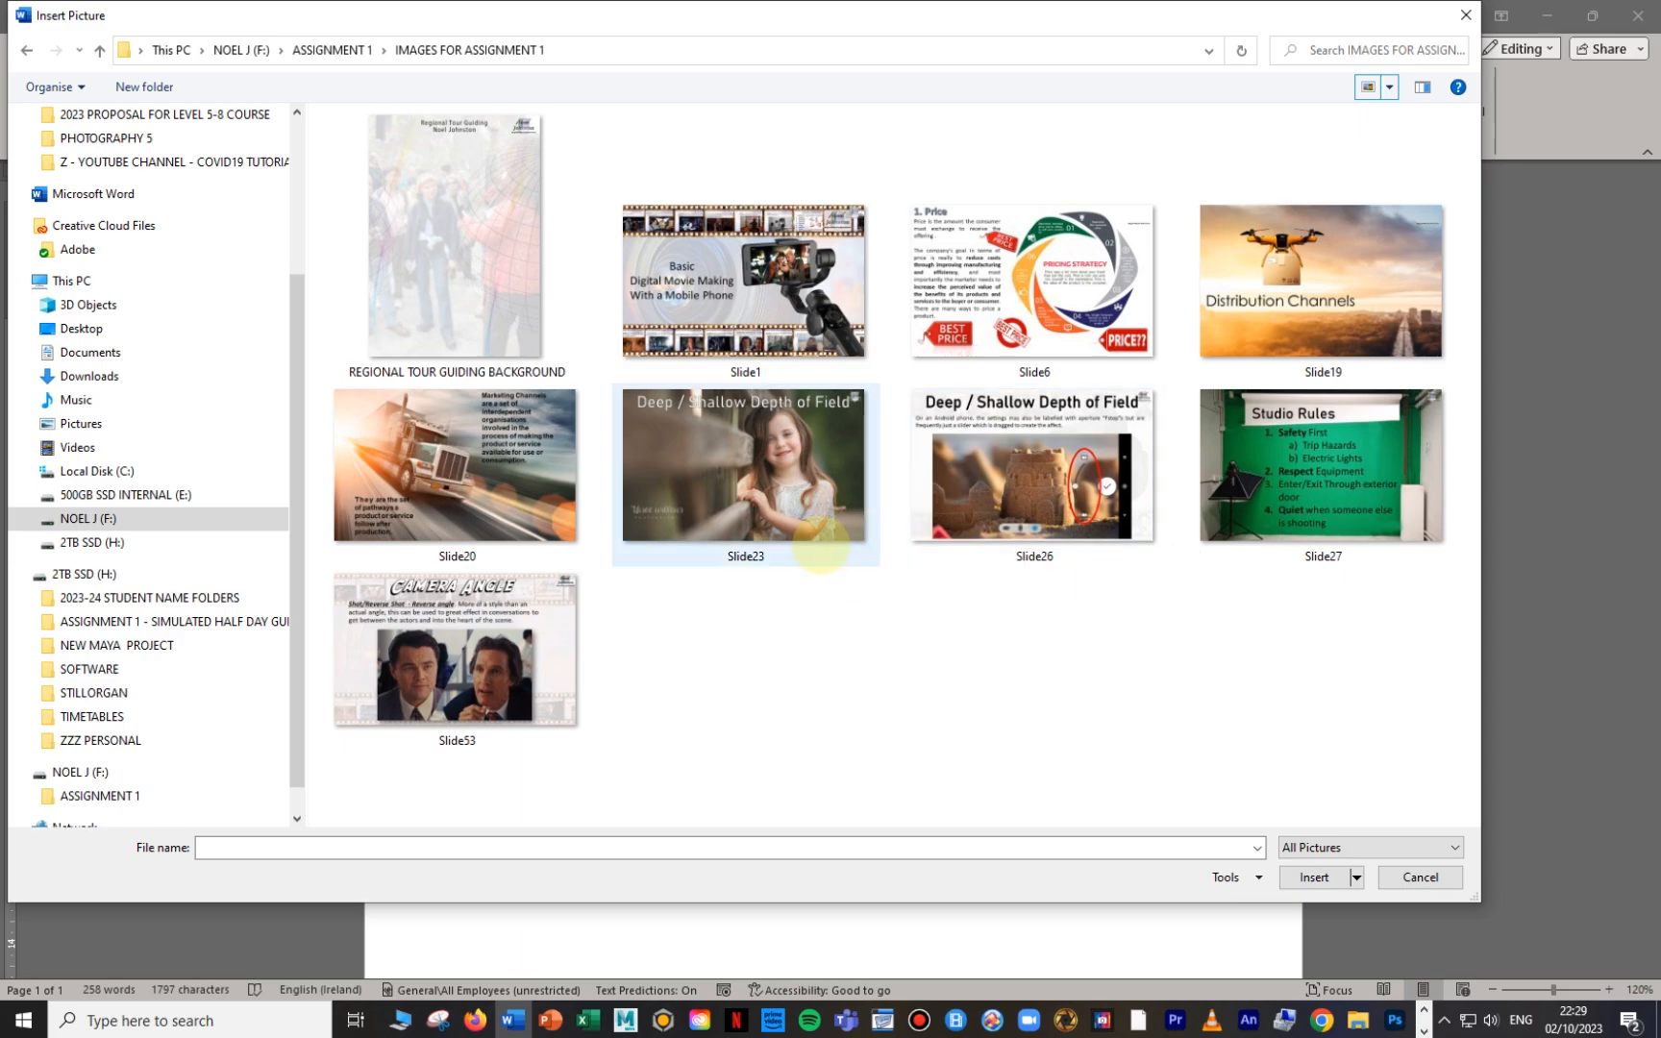
Step: Insert the Slide1 image below the paragraph
click(726, 281)
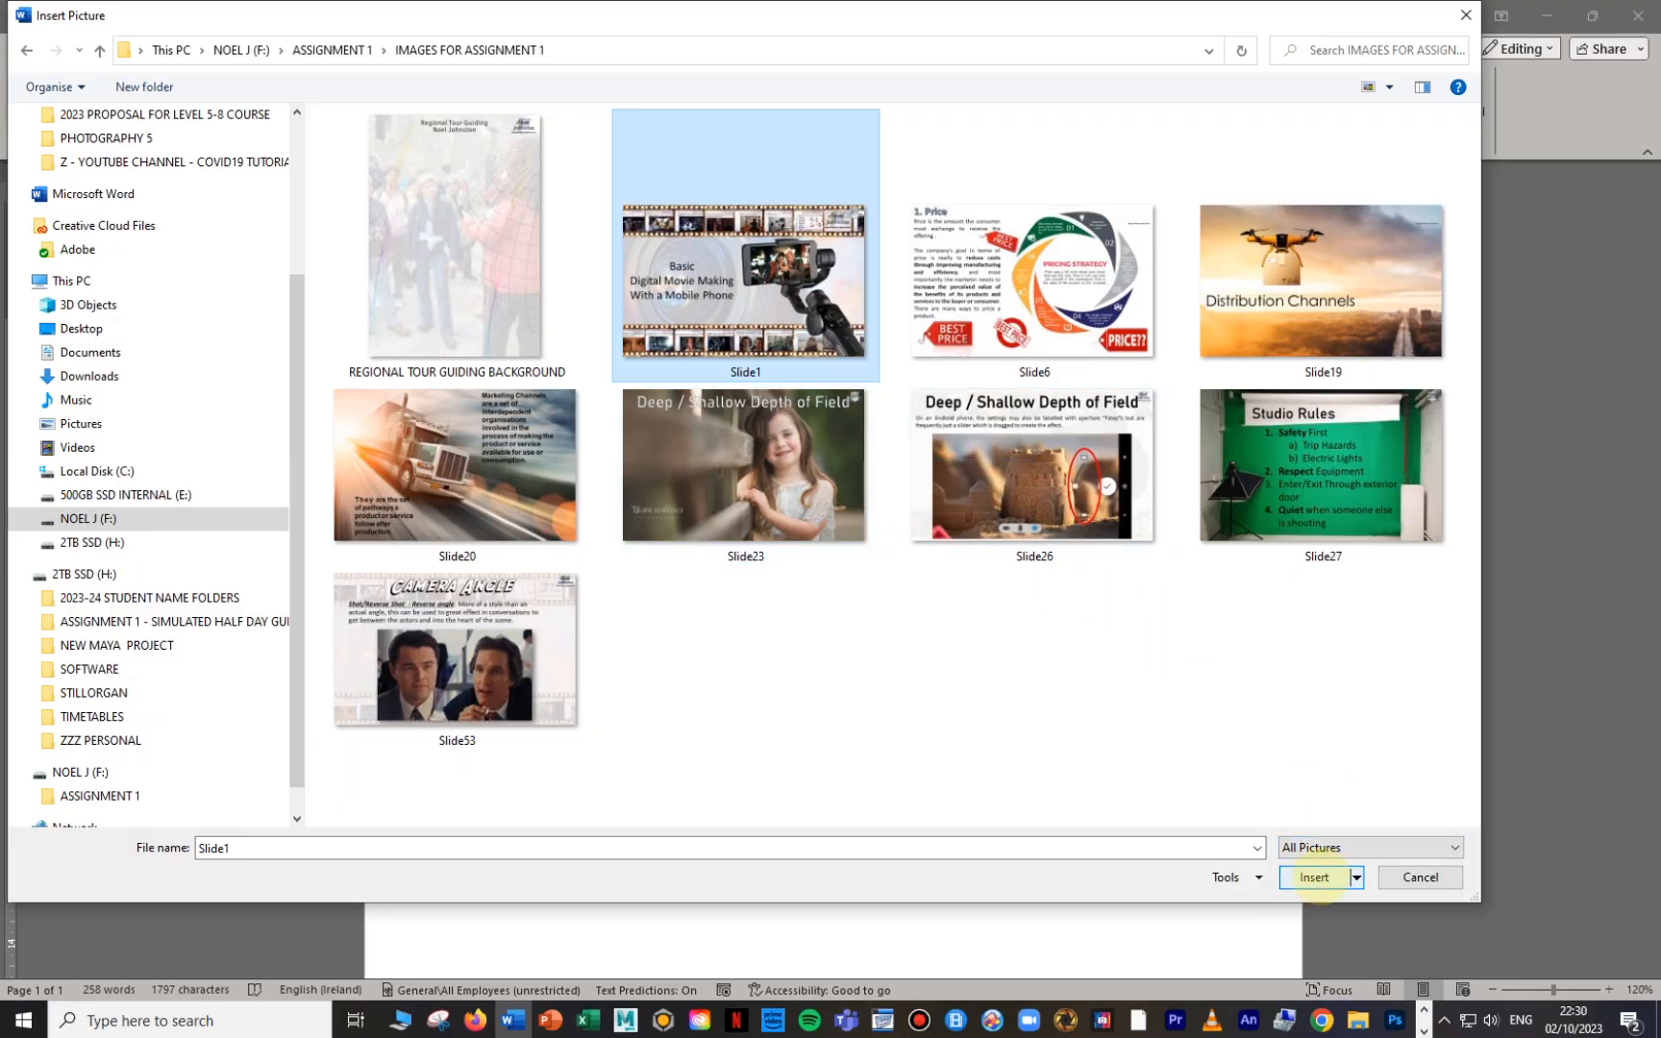
click(1314, 877)
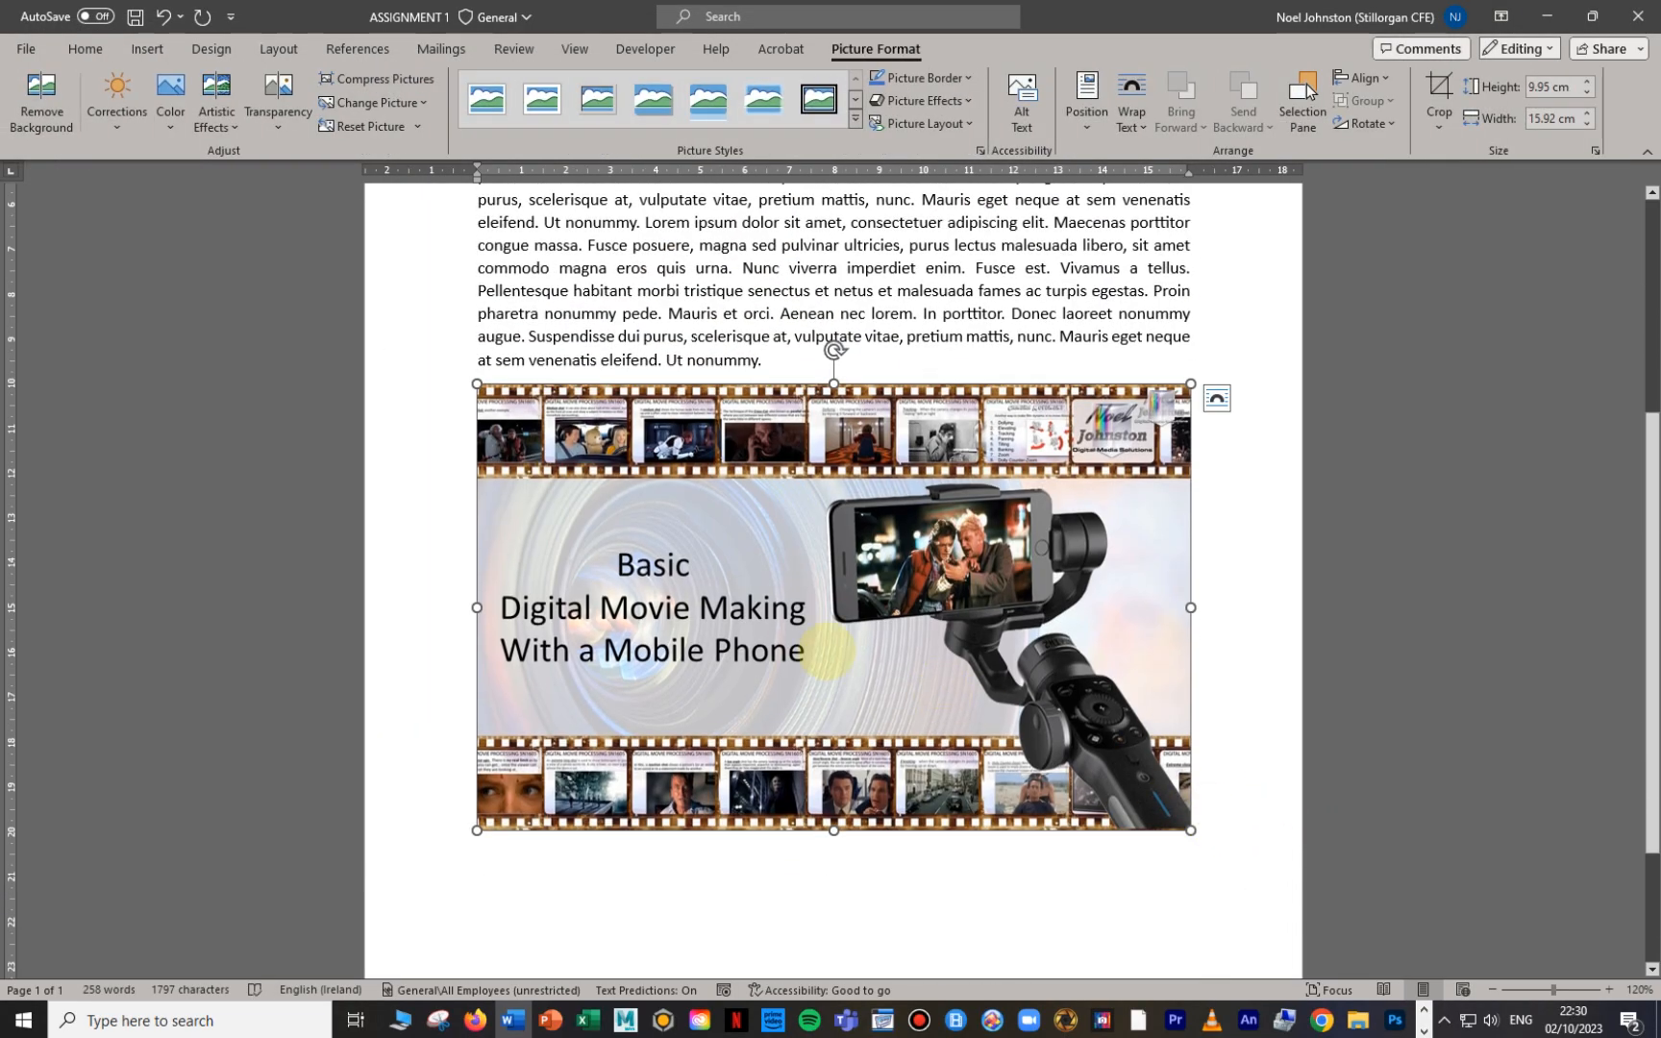
scroll(810, 635, down, 3)
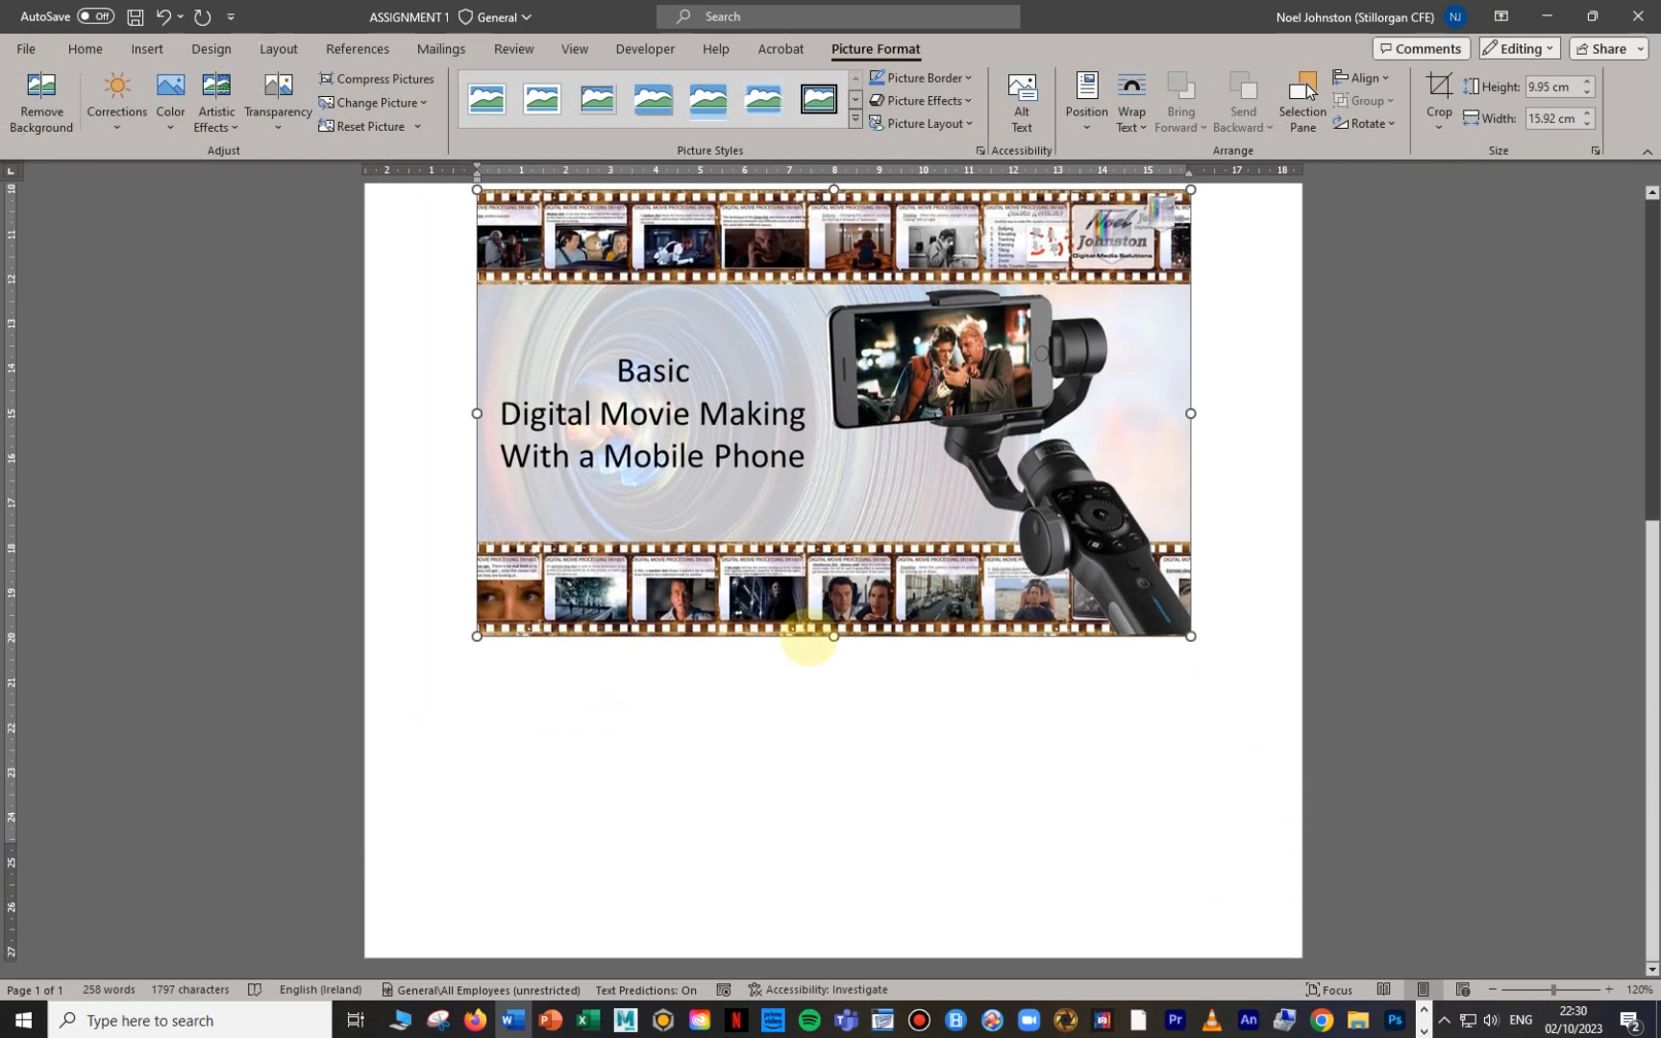
scroll(810, 634, up, 3)
Step: Move the inline picture up into the paragraph's last full sentence, between "at" and "sem venenatis"
click(820, 634)
drag(820, 634, 550, 392)
drag(728, 579, 693, 579)
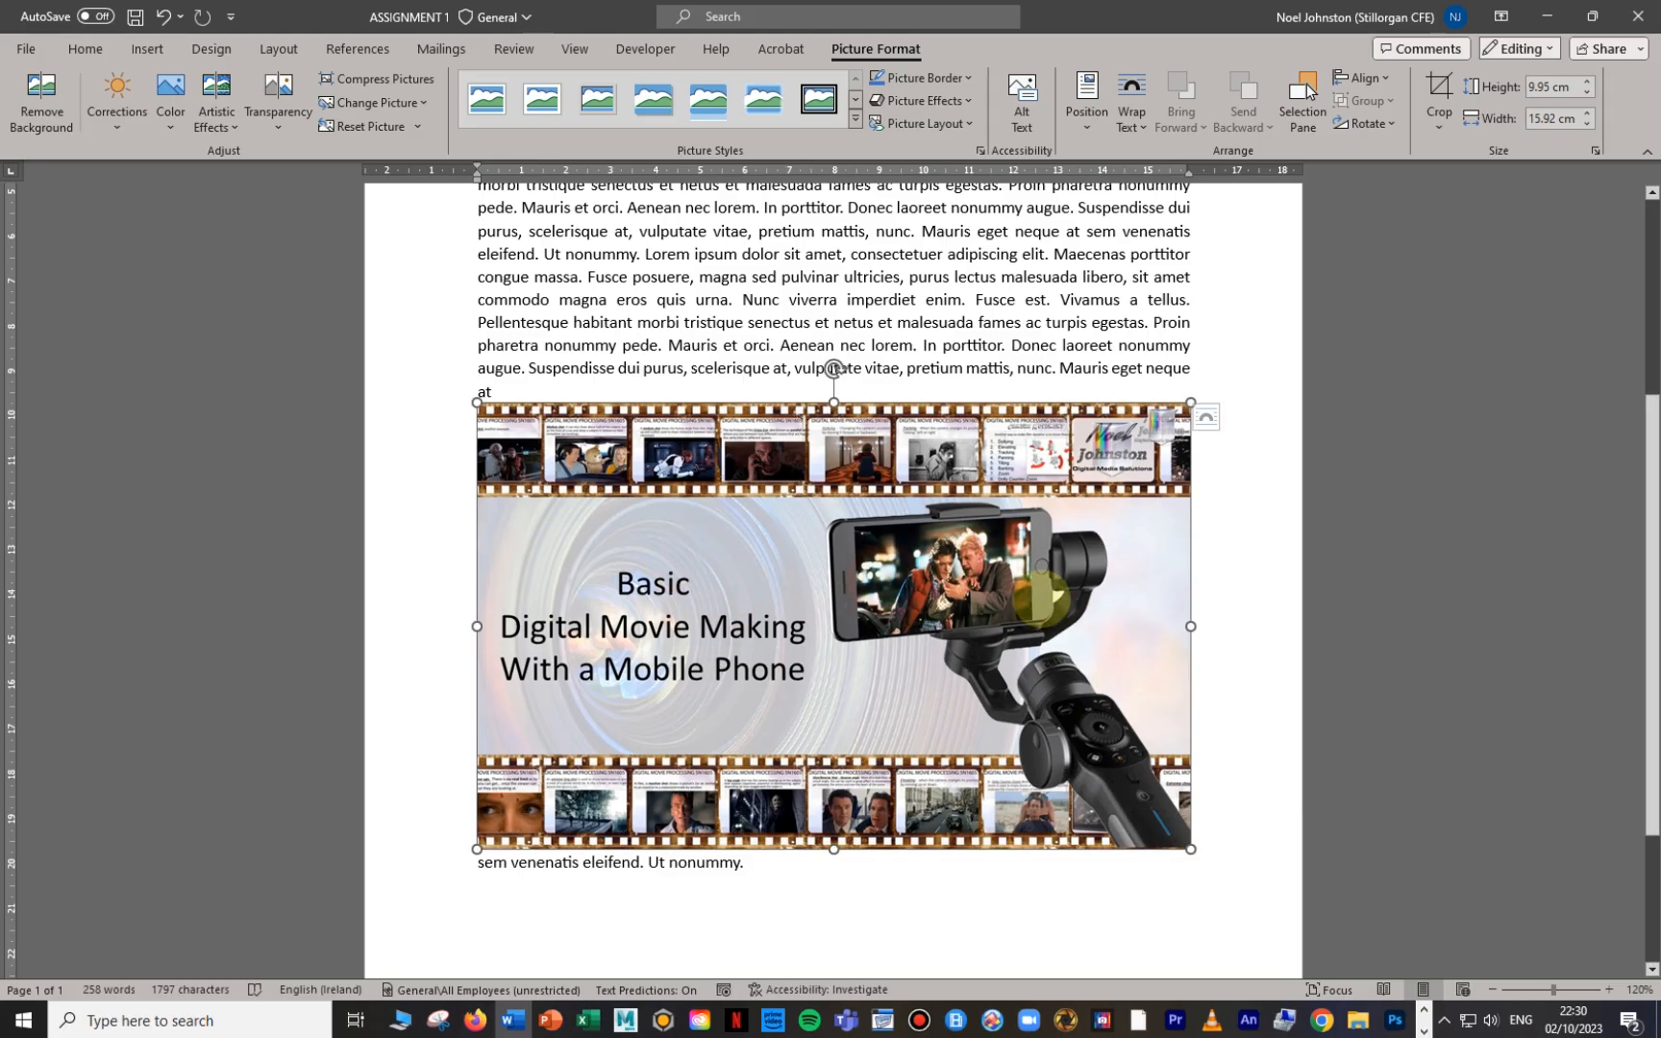
click(805, 604)
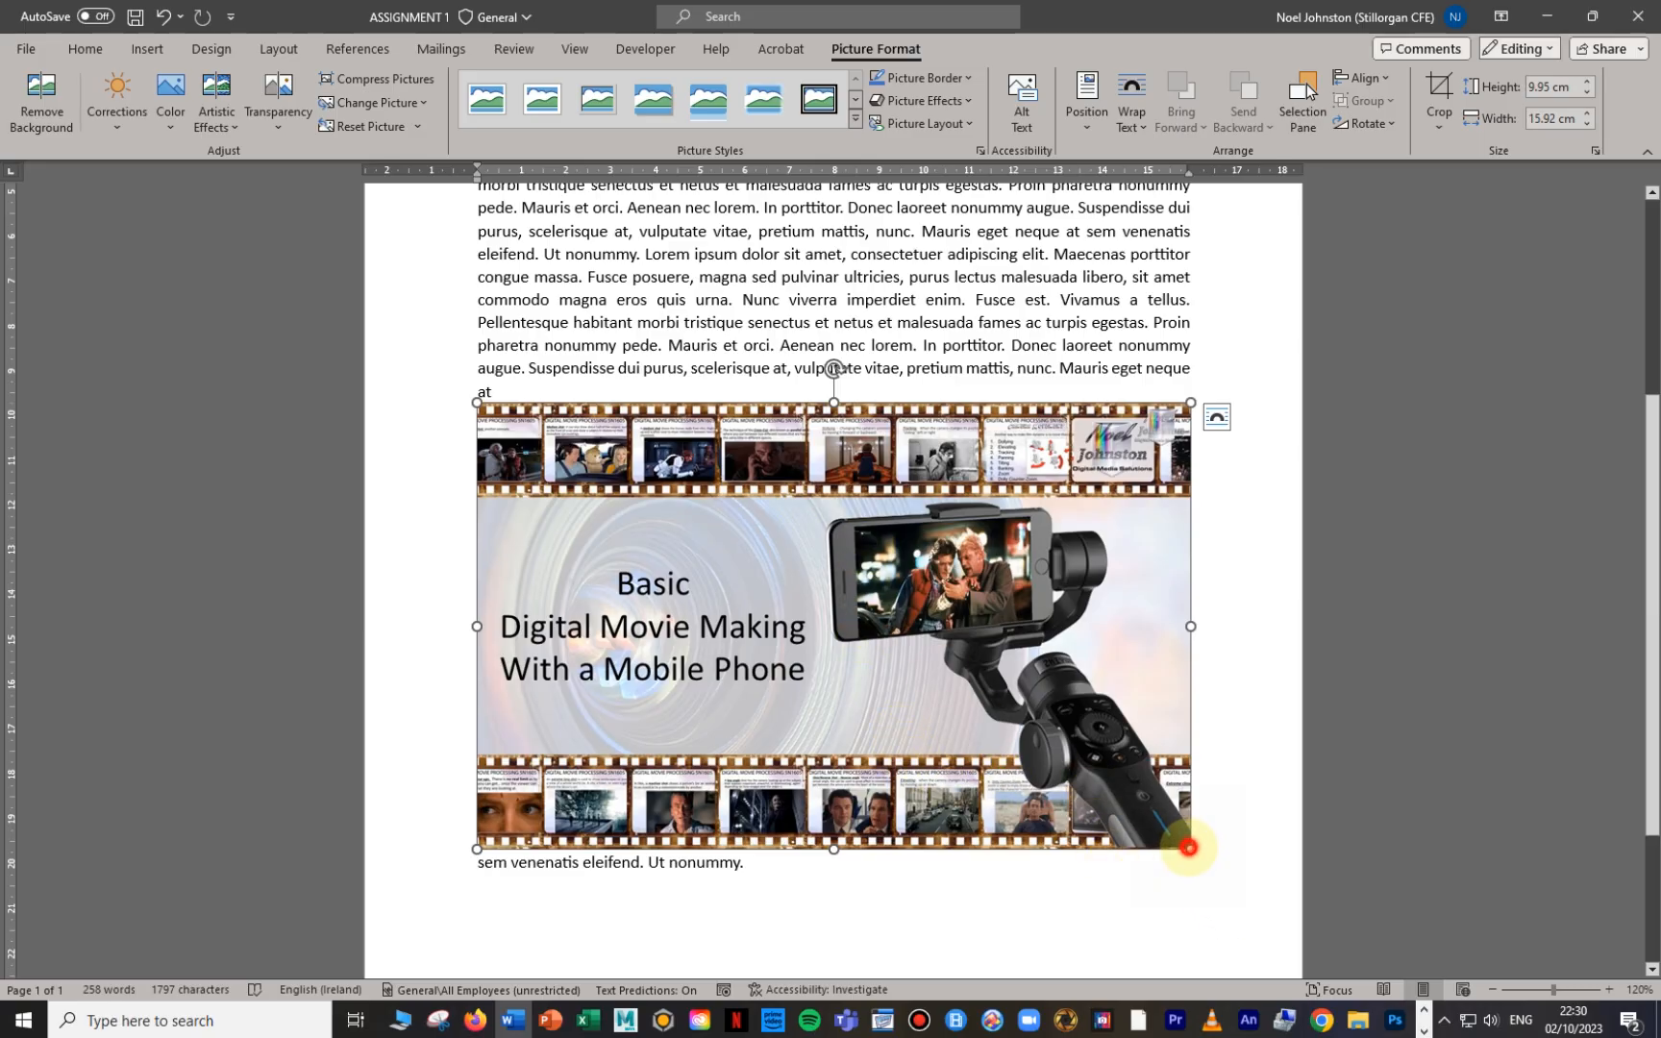
Step: Resize the picture proportionally to about 12.68 cm wide and set its text wrapping to Square
drag(1189, 848, 967, 679)
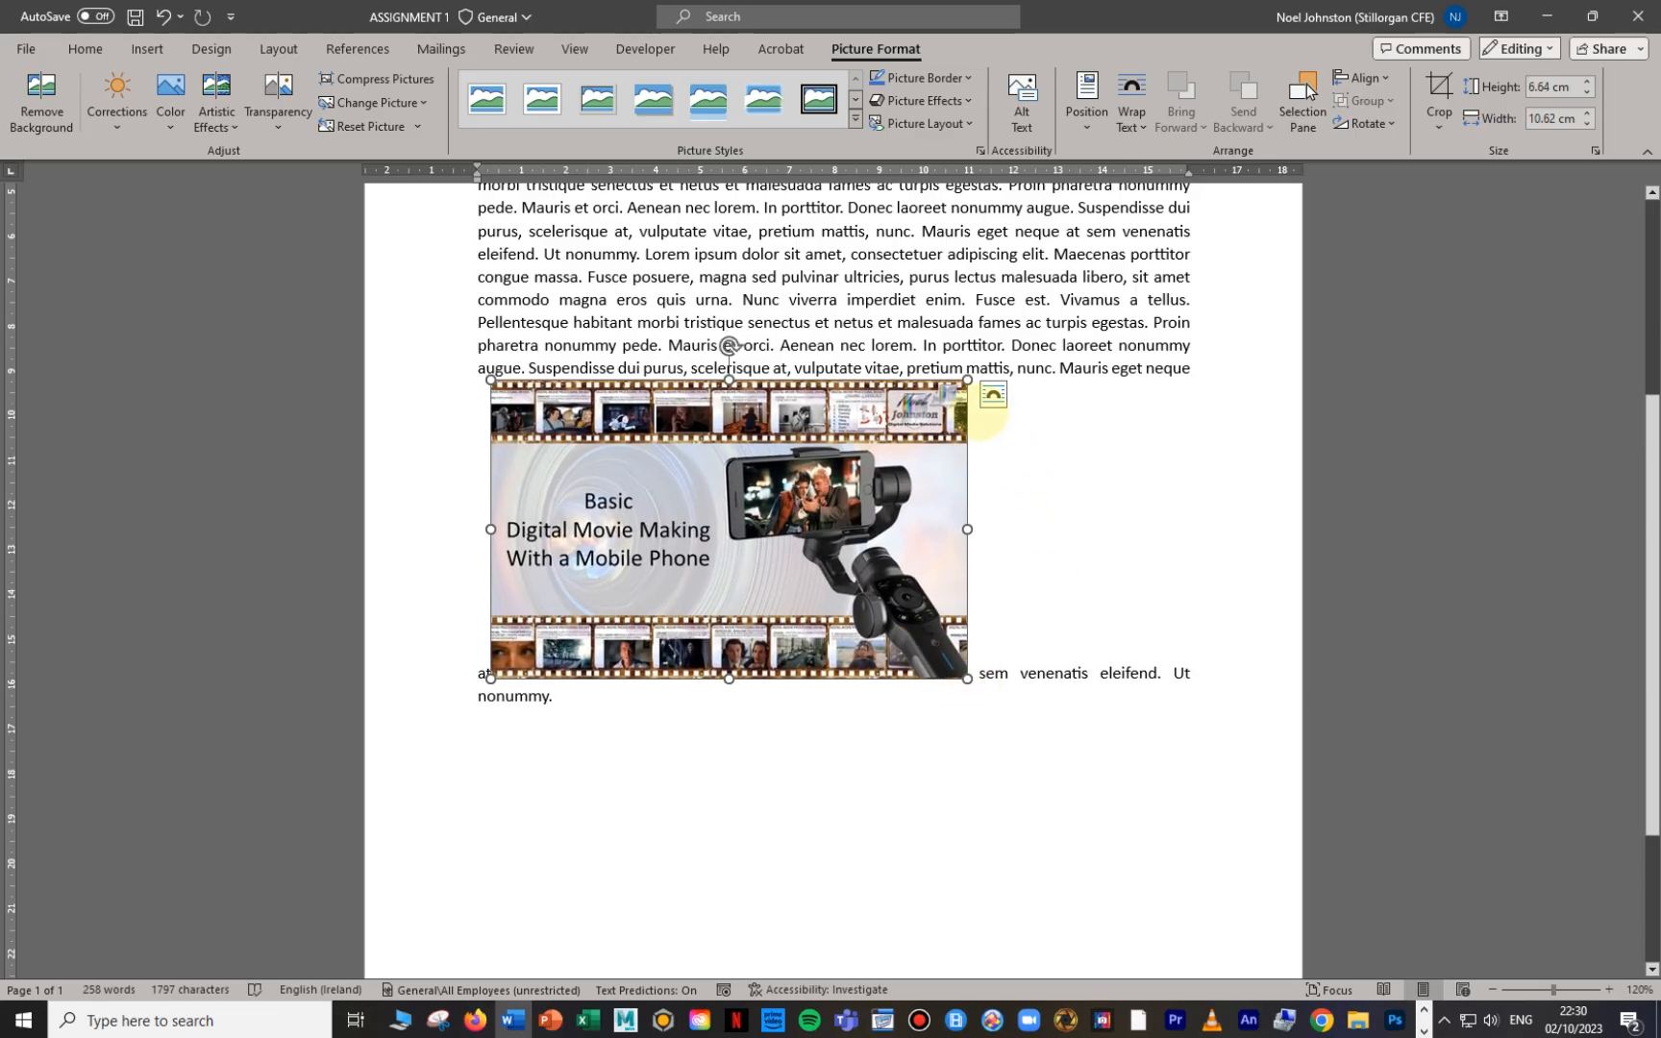
drag(967, 379, 1060, 383)
right_click(780, 519)
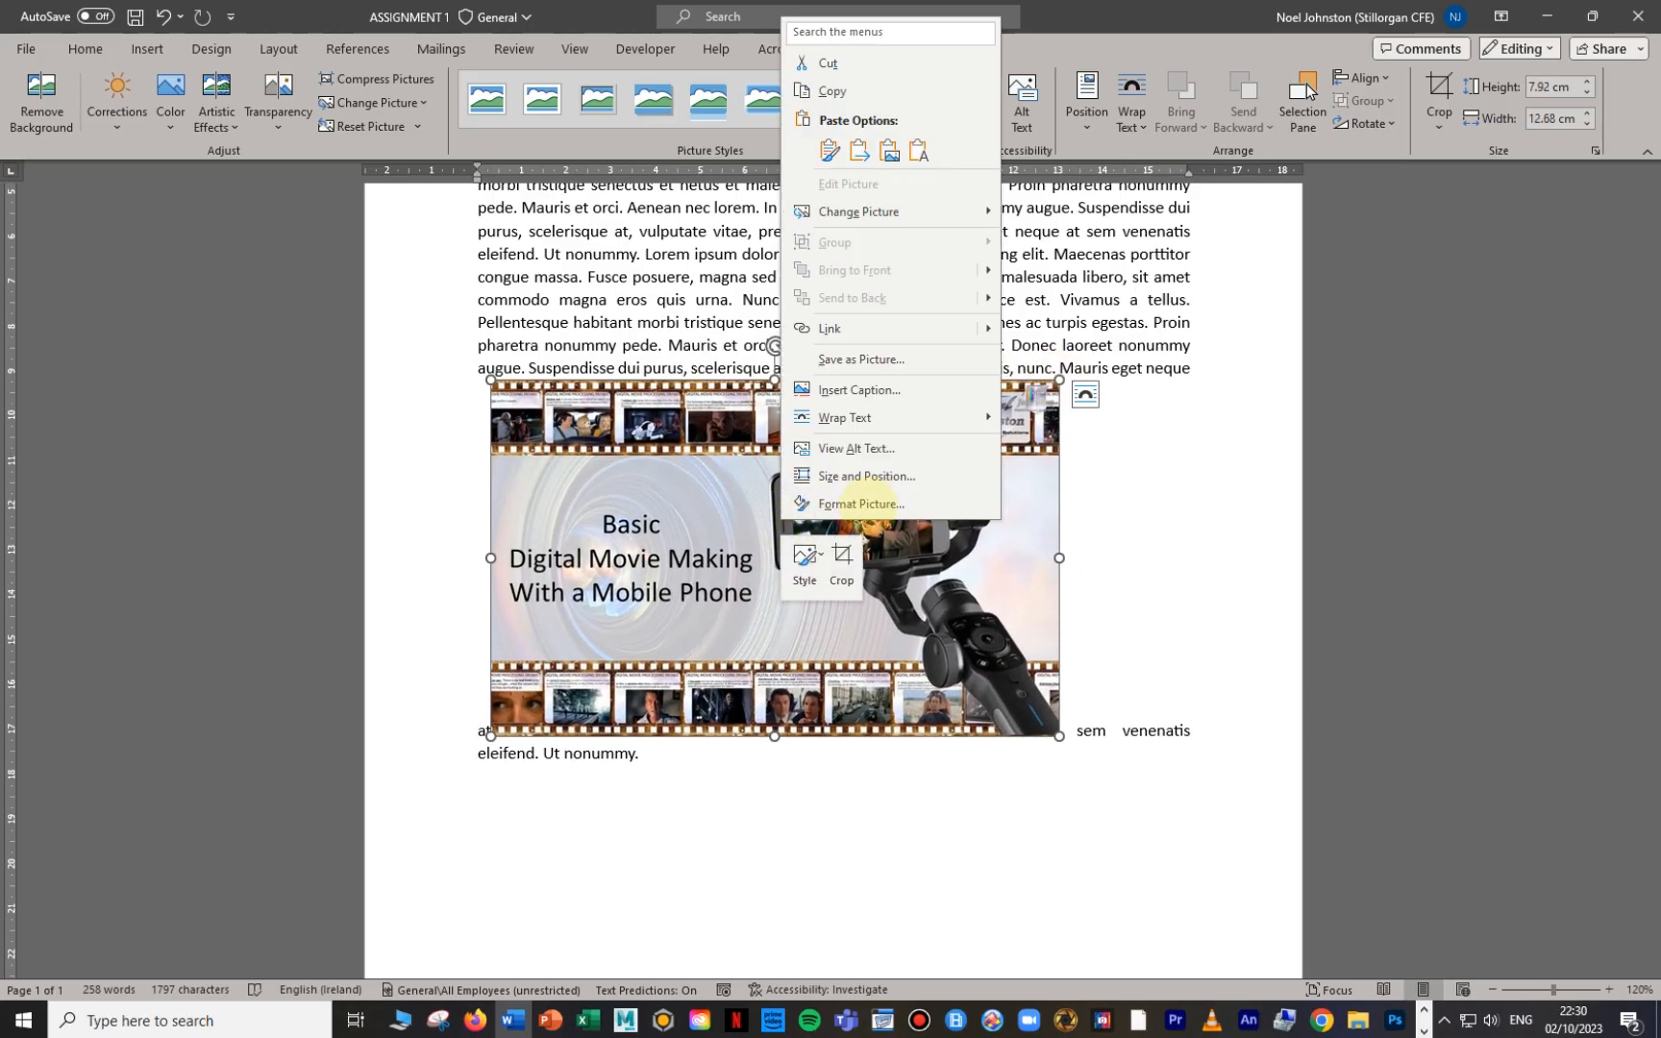
mouse_move(882, 415)
click(1064, 449)
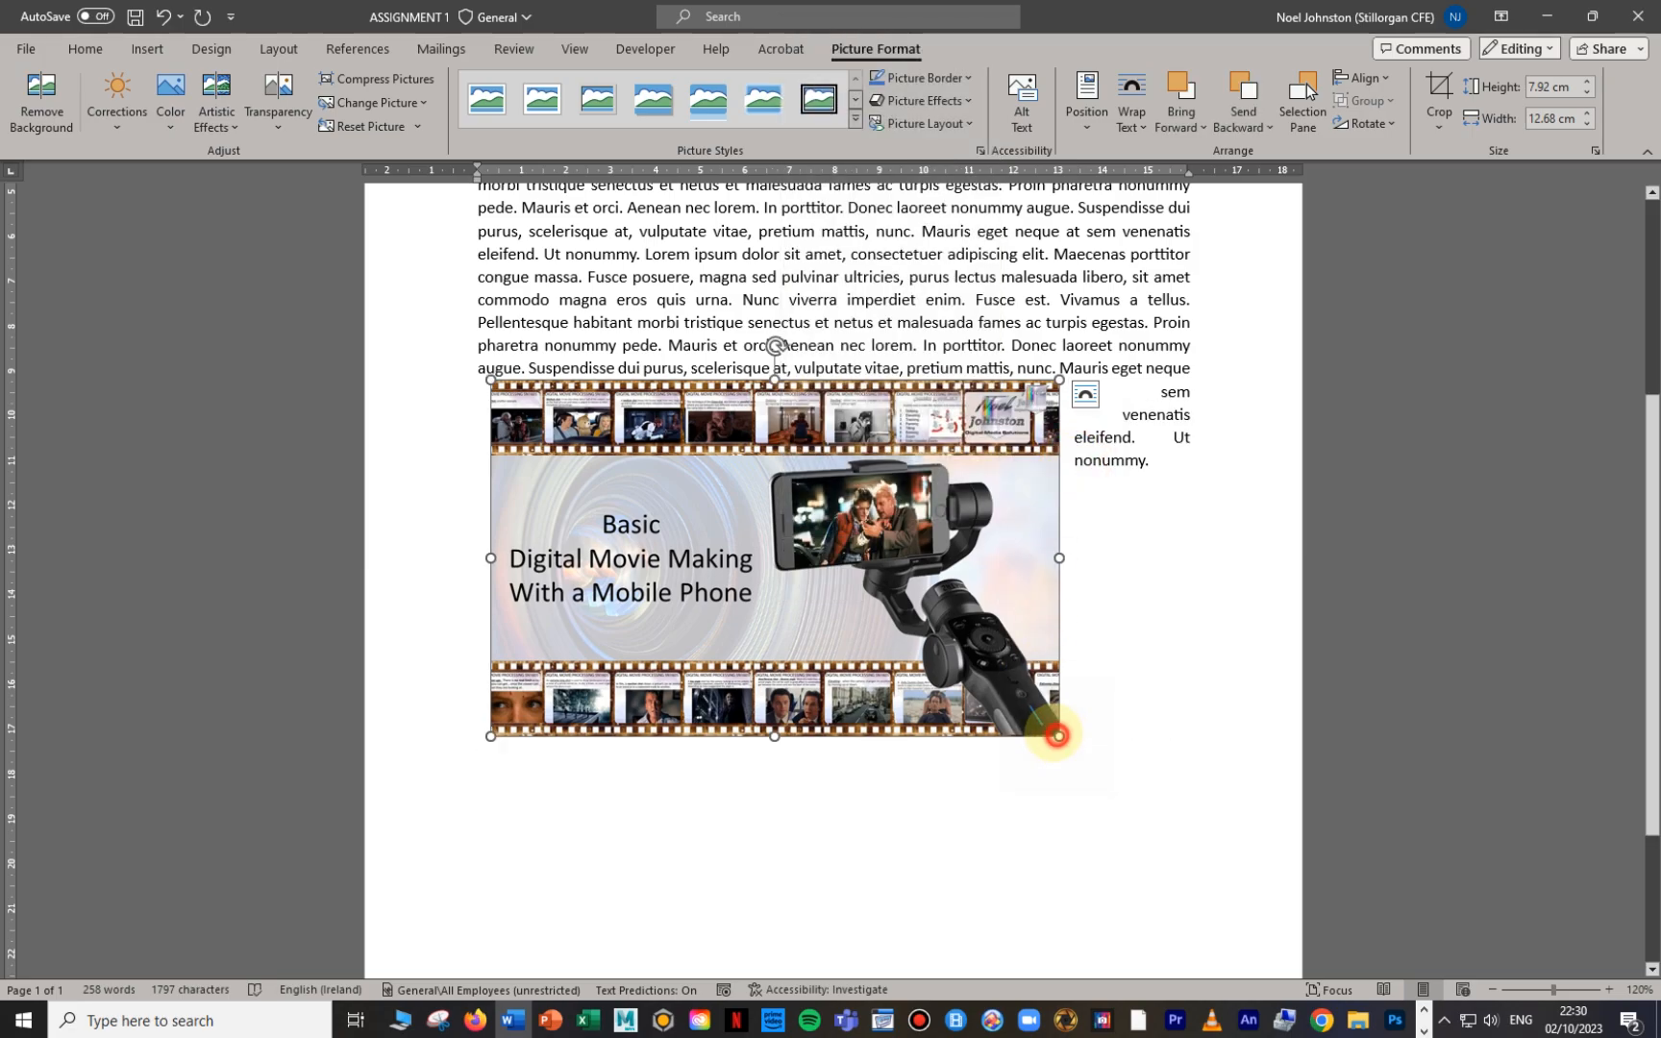
Step: Shrink the picture to about 9.78 by 6.11 cm and move it up into the middle of the text
drag(1057, 736, 930, 655)
scroll(1009, 716, up, 5)
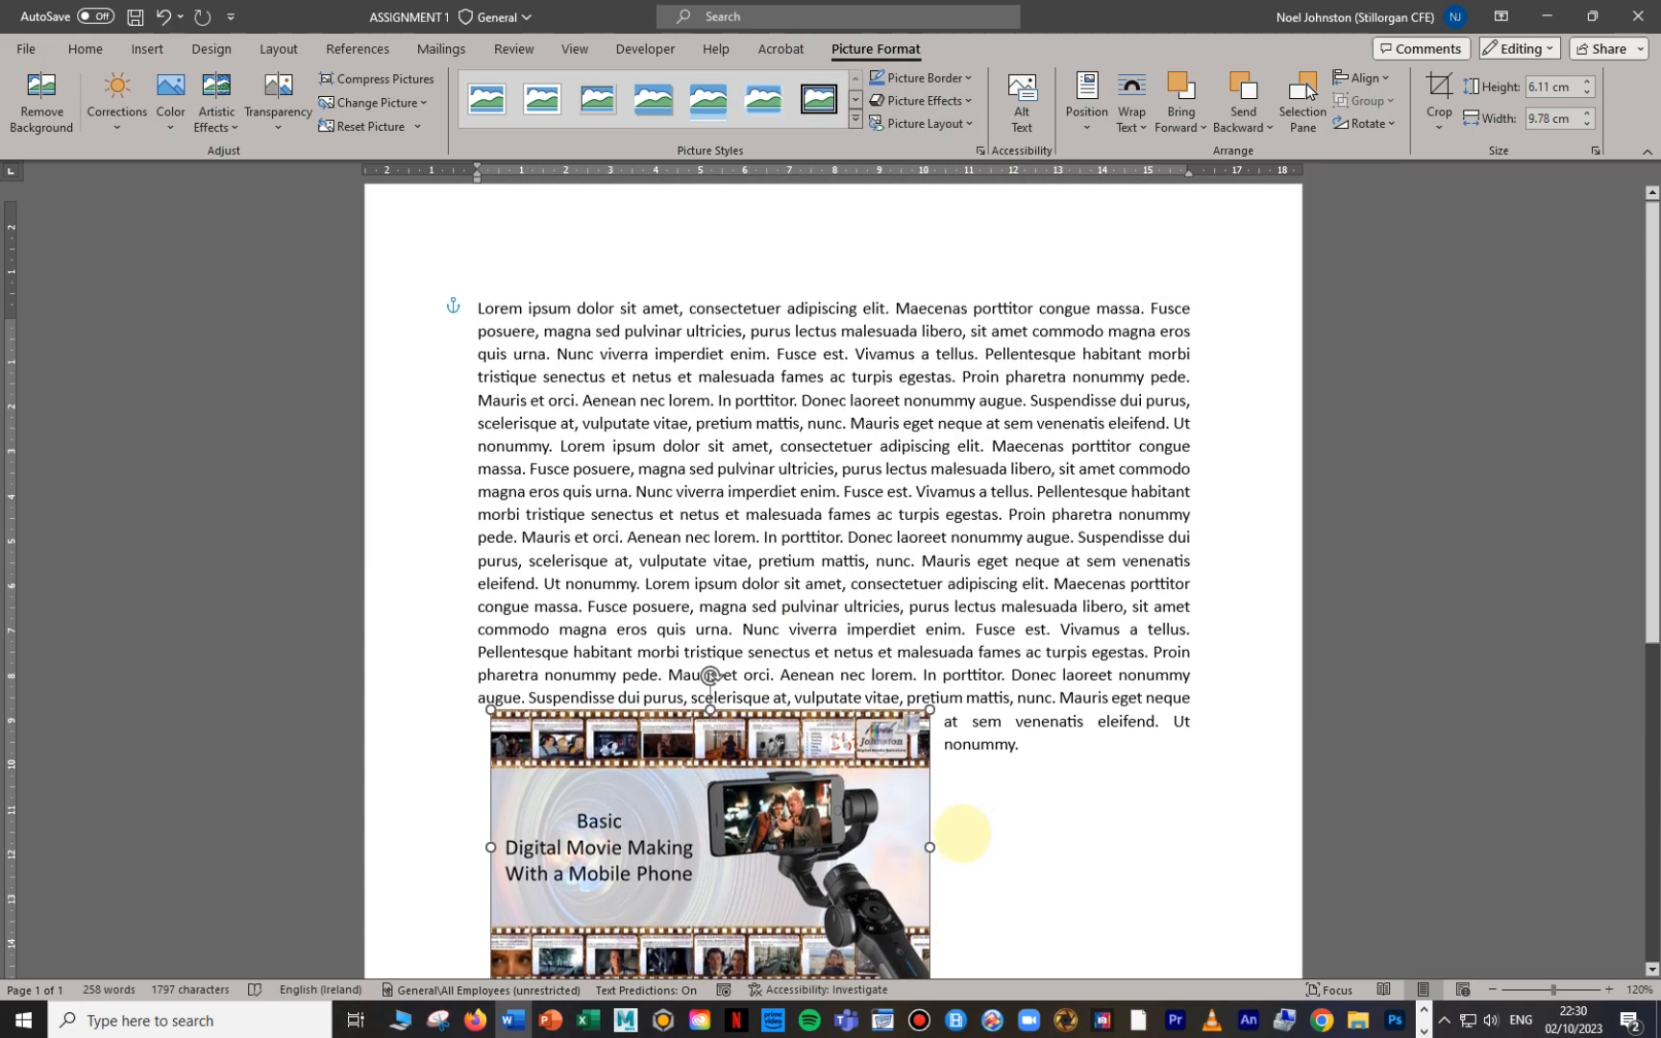
drag(697, 852, 828, 615)
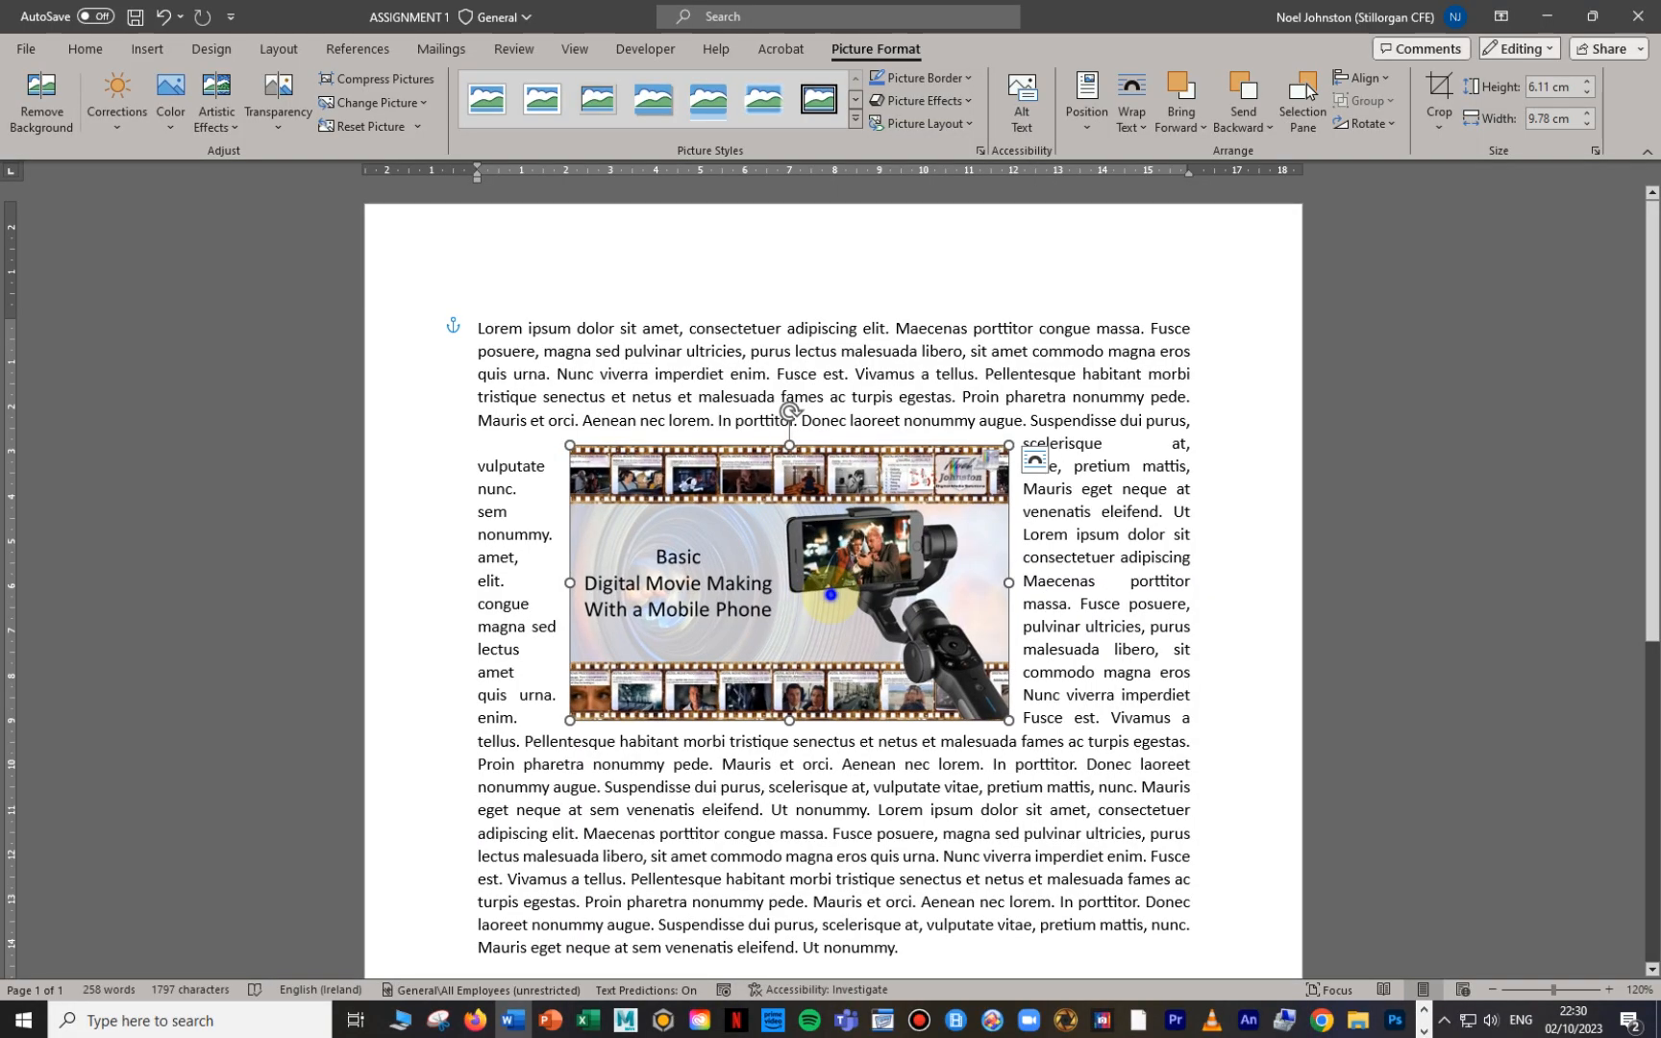
Step: Change the picture's text wrapping to Through
right_click(830, 594)
mouse_move(1034, 496)
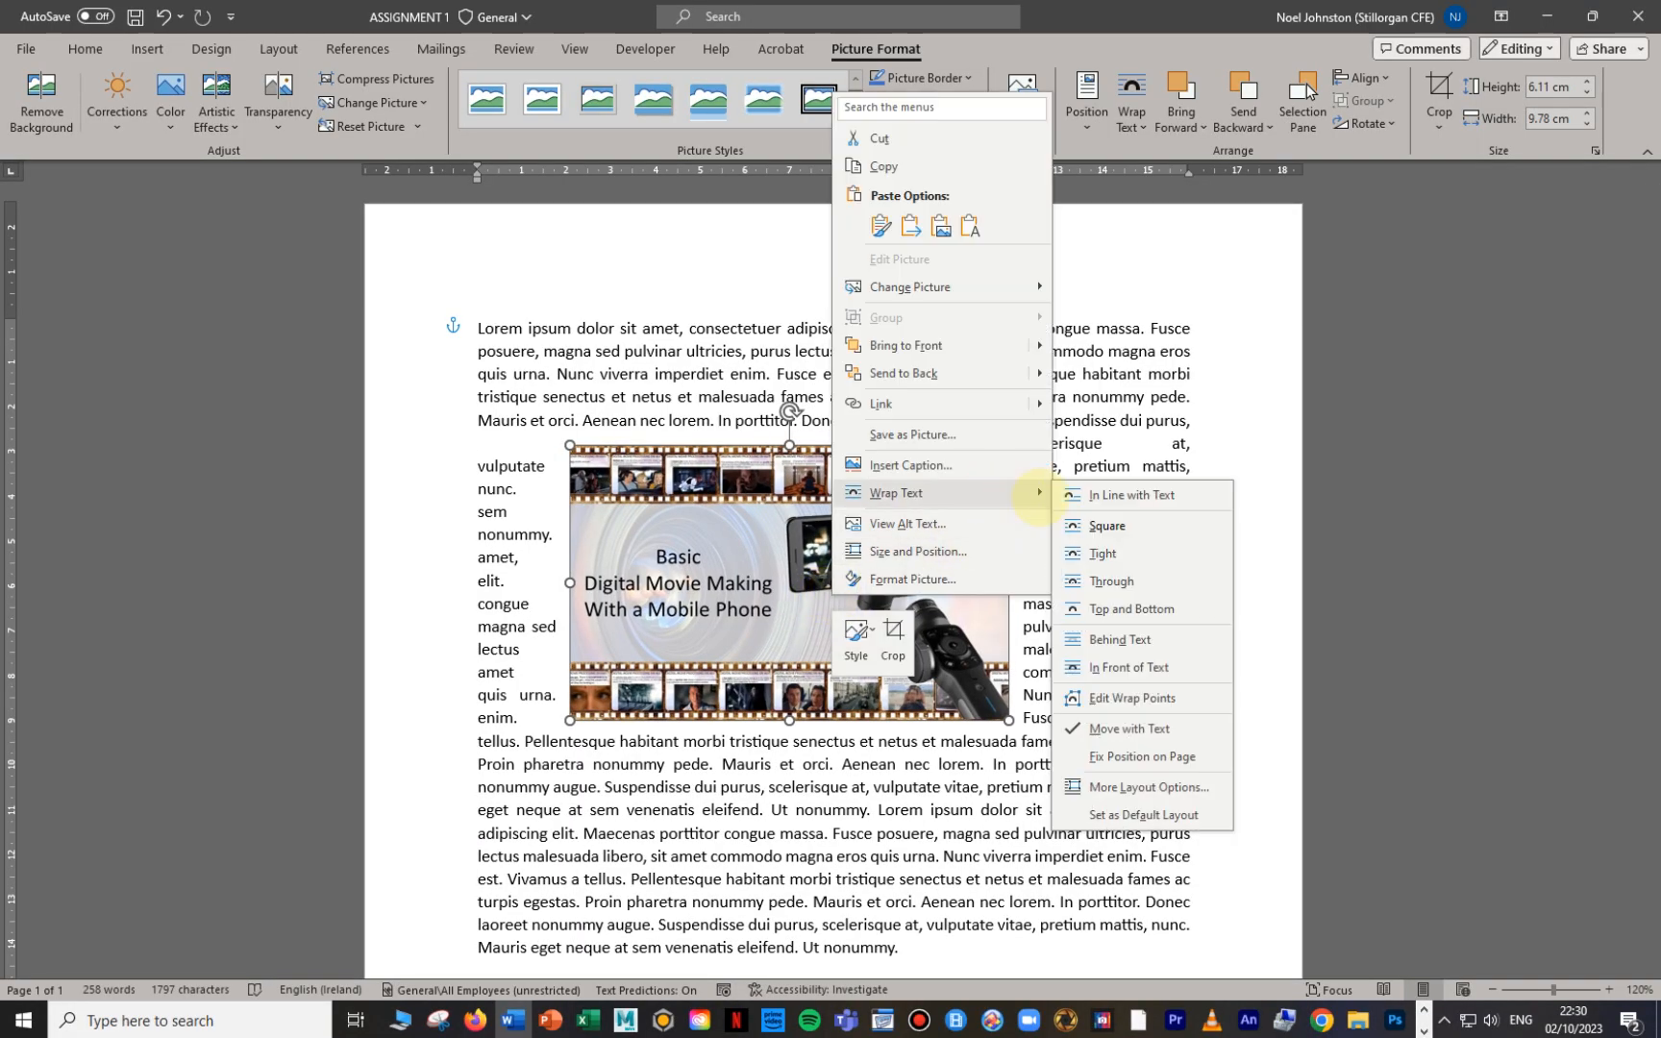
click(1115, 528)
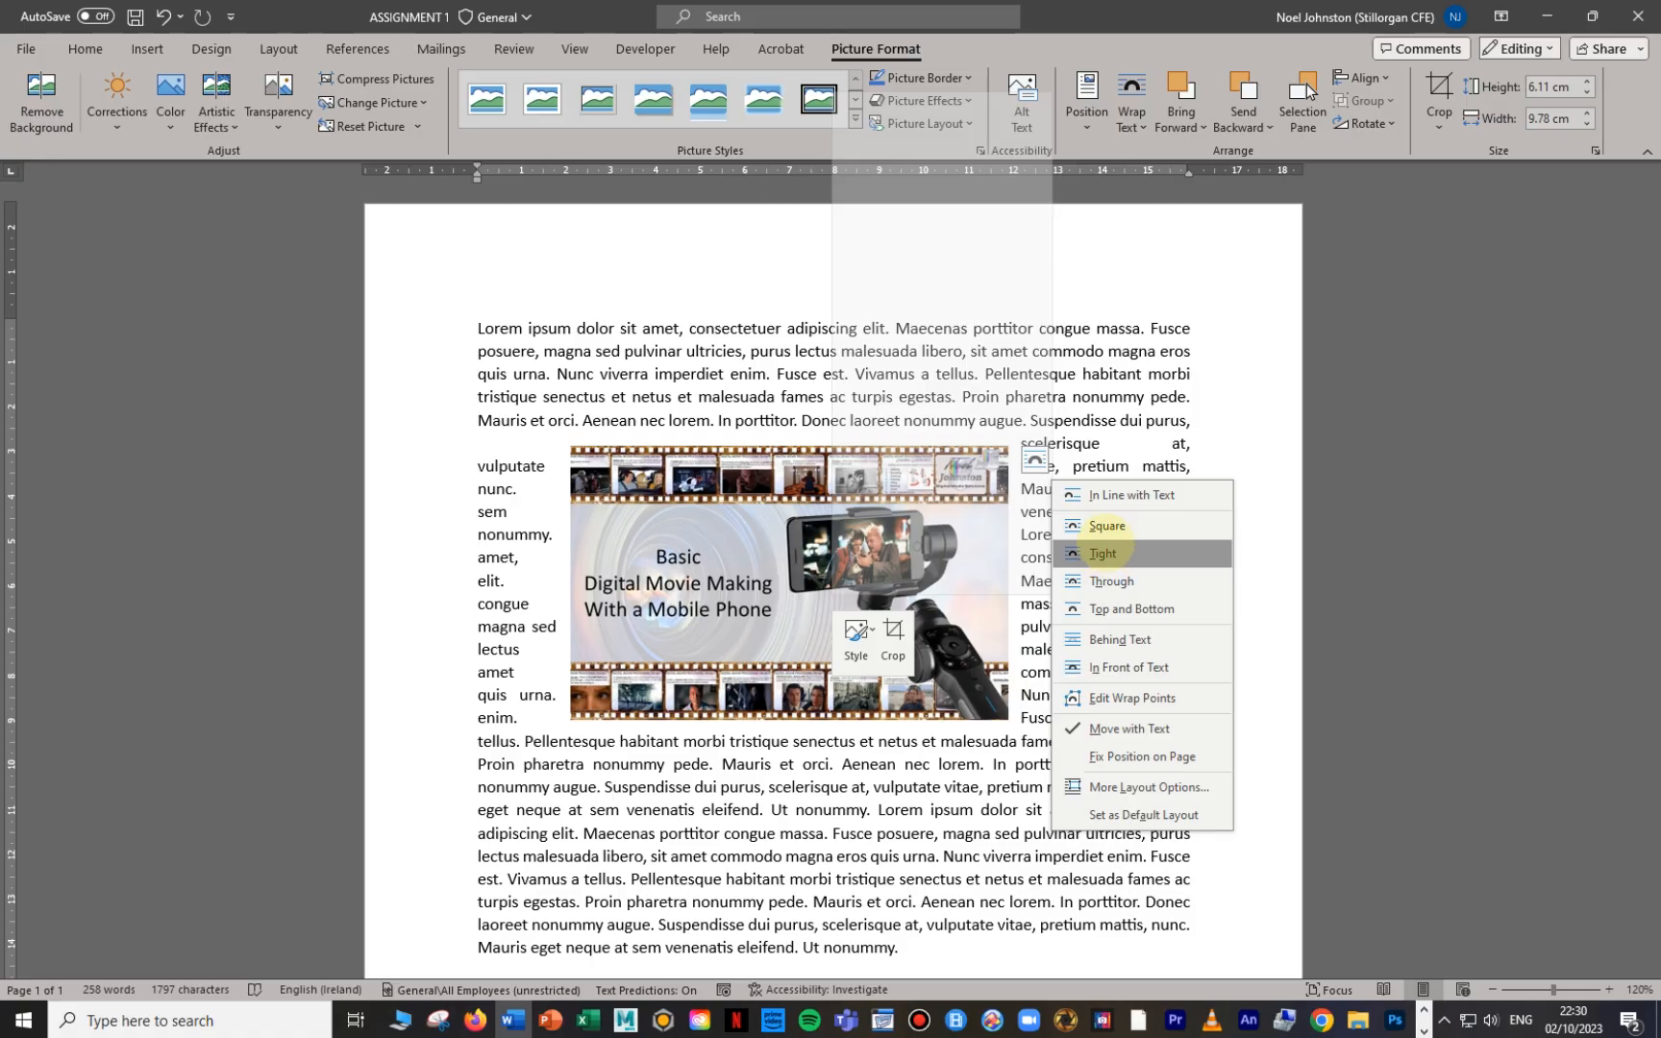
click(1112, 581)
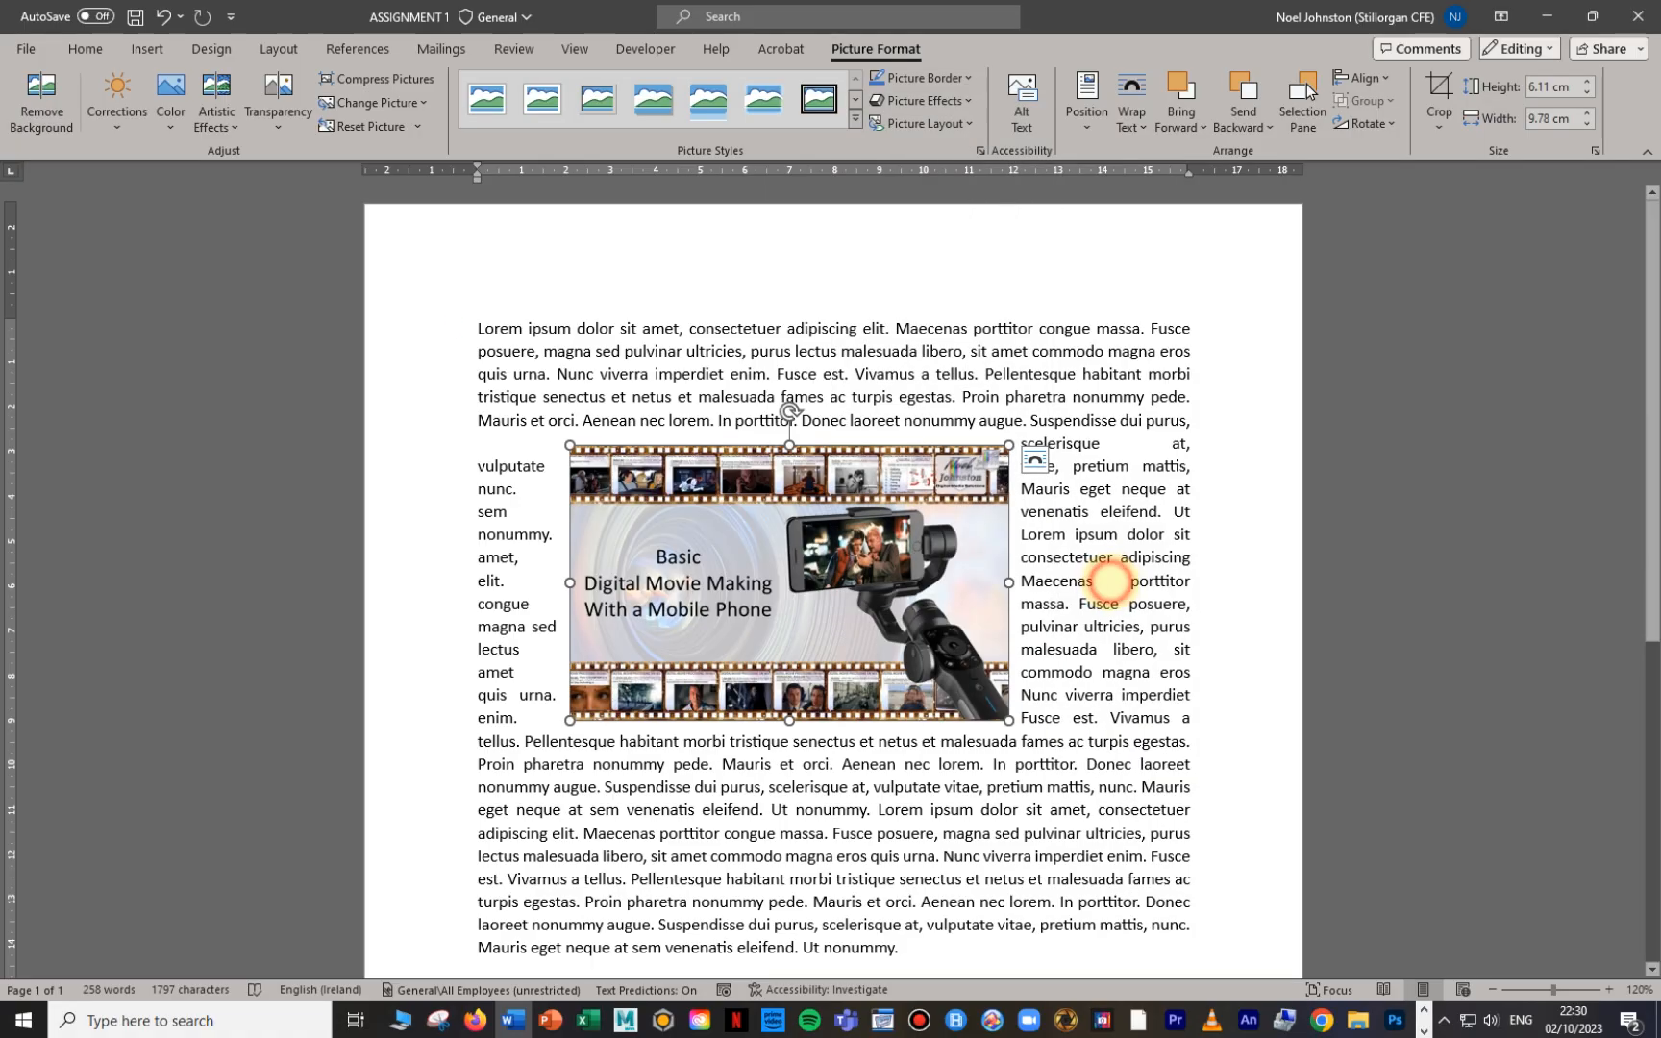
Step: Move the picture slightly higher in the paragraph and set its text wrapping to Behind Text
drag(906, 645, 918, 512)
right_click(908, 493)
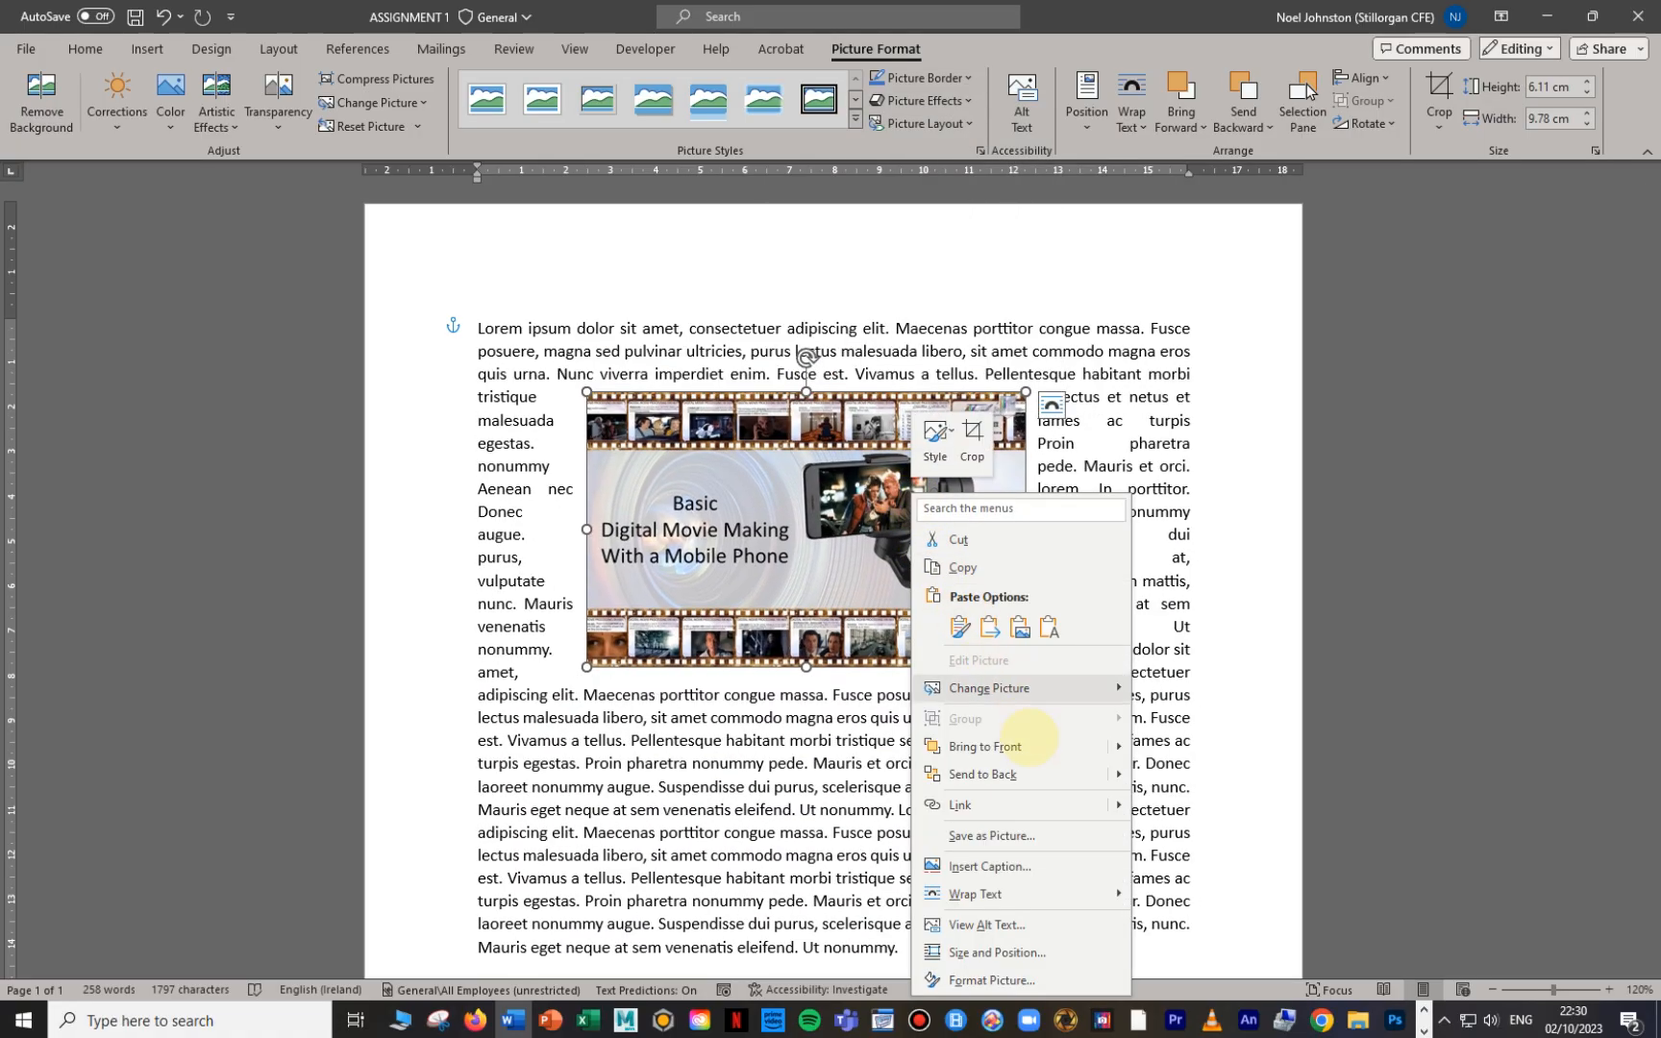
mouse_move(1107, 889)
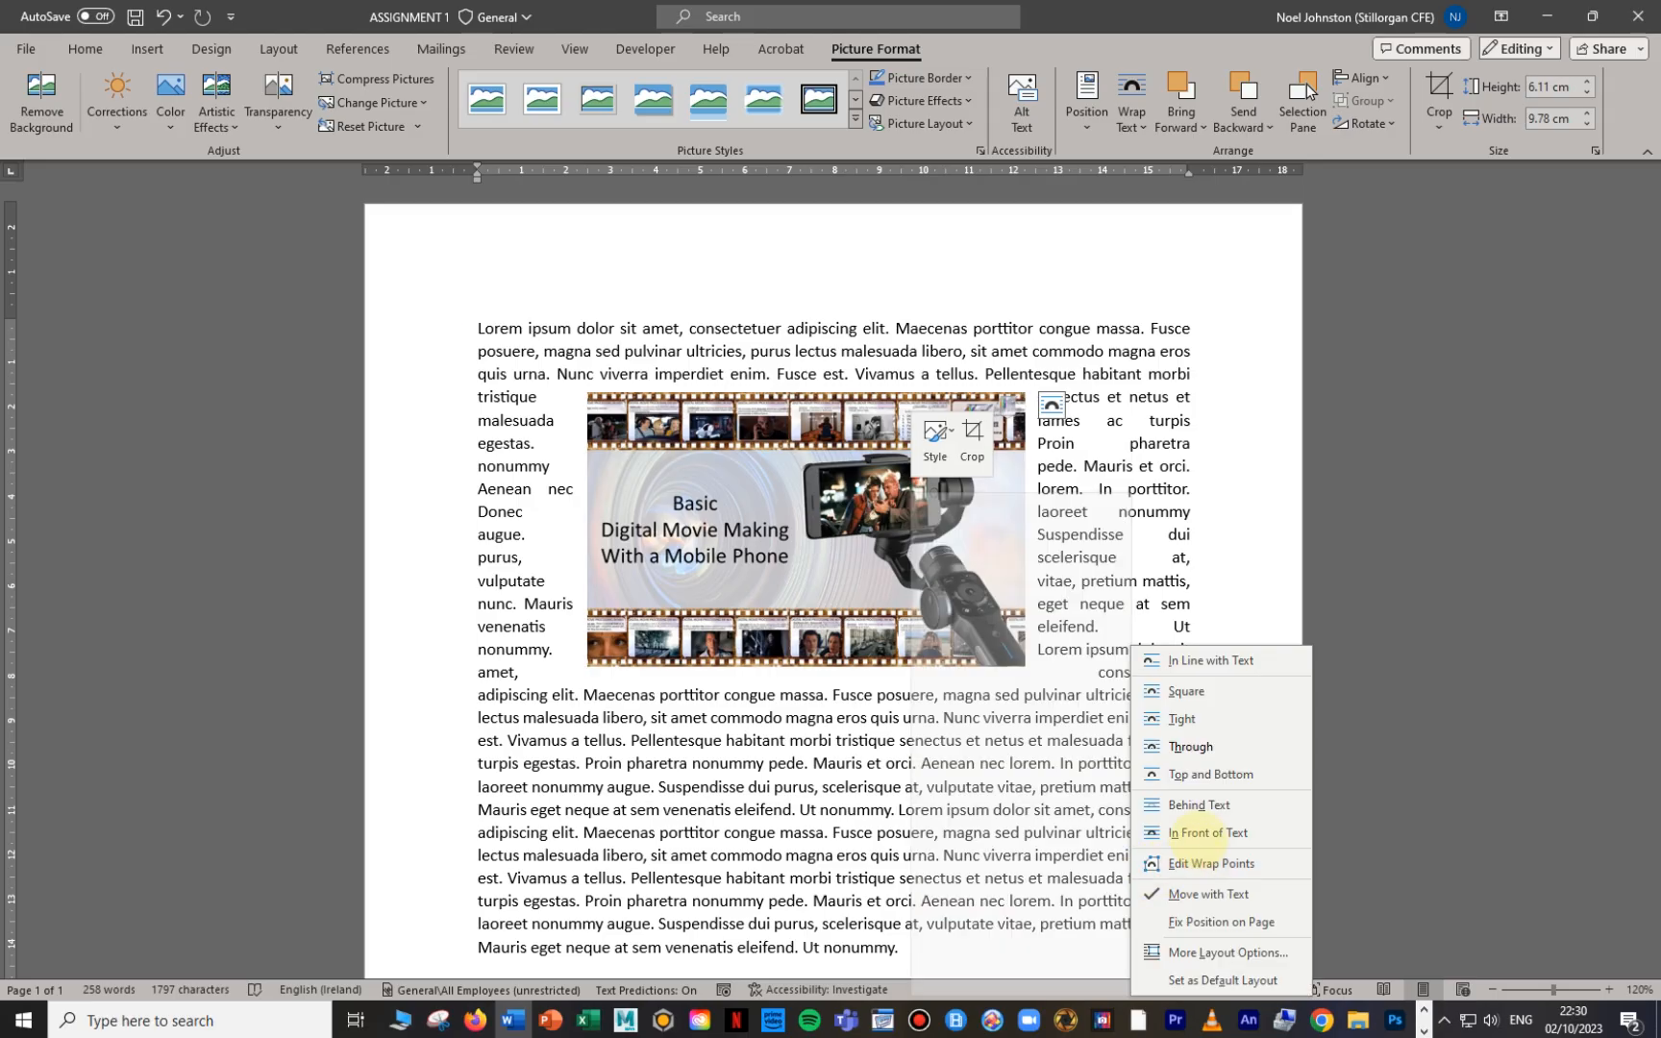
click(1199, 804)
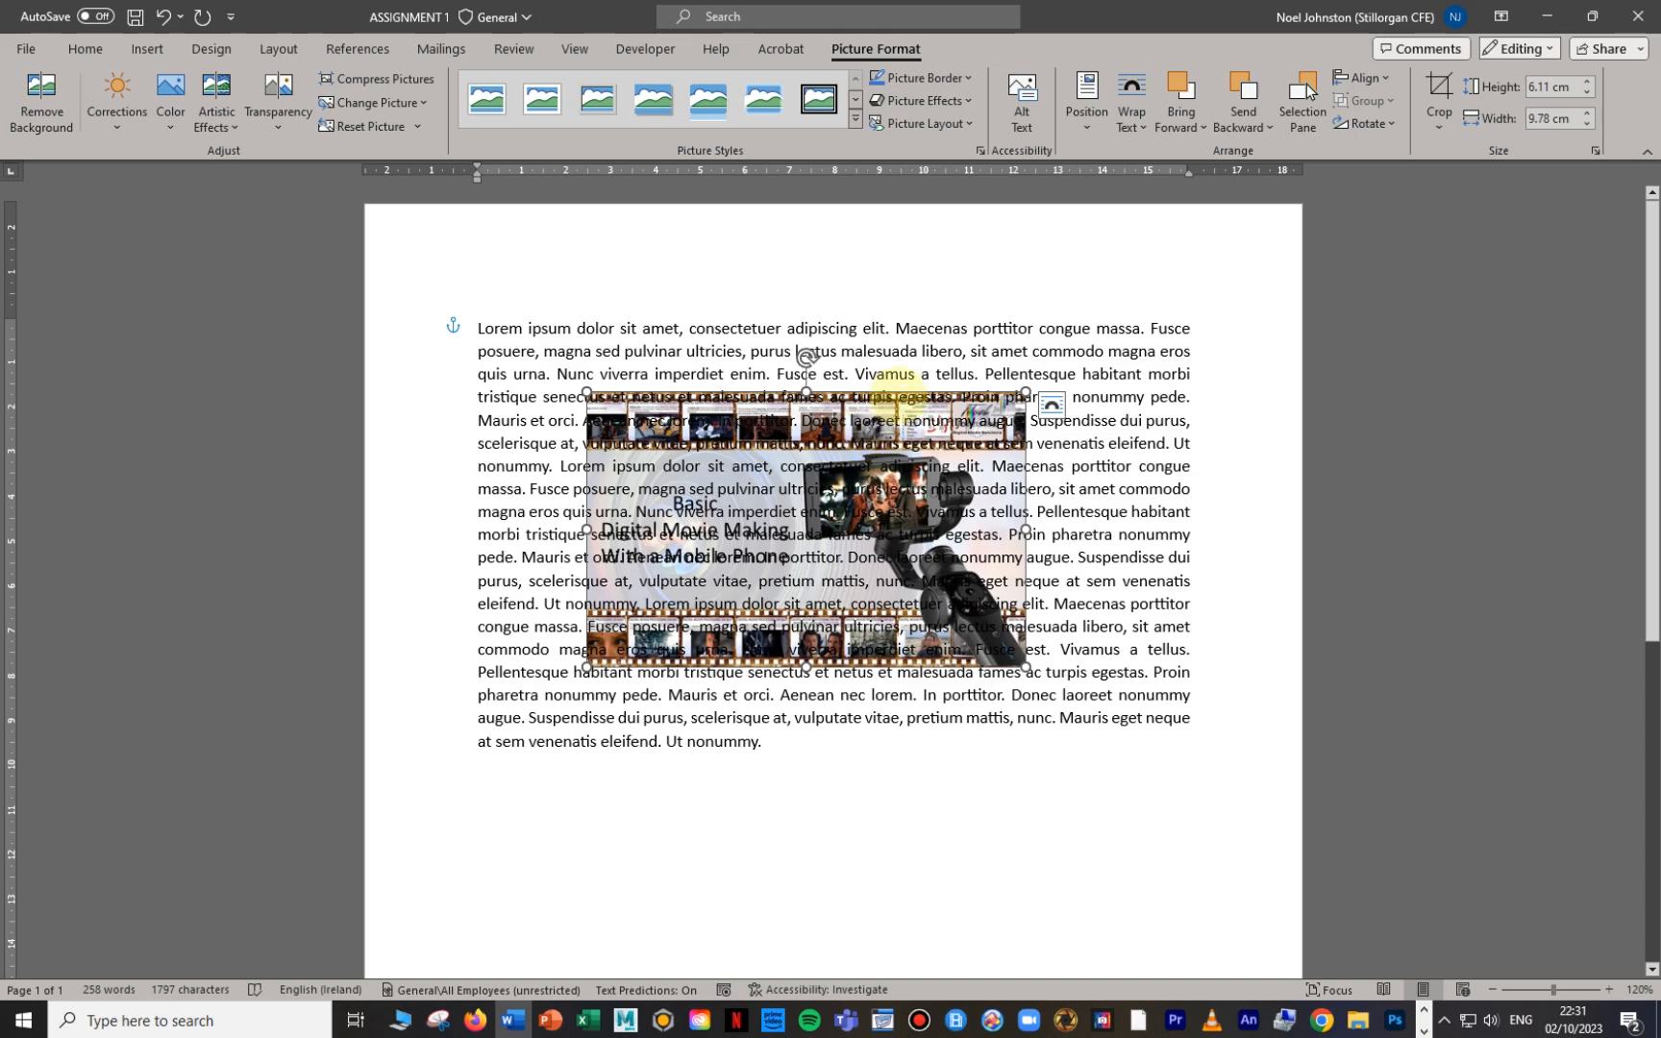
Step: Set the picture's text wrapping to In Front of Text and move it slightly to the right over the paragraph
right_click(896, 390)
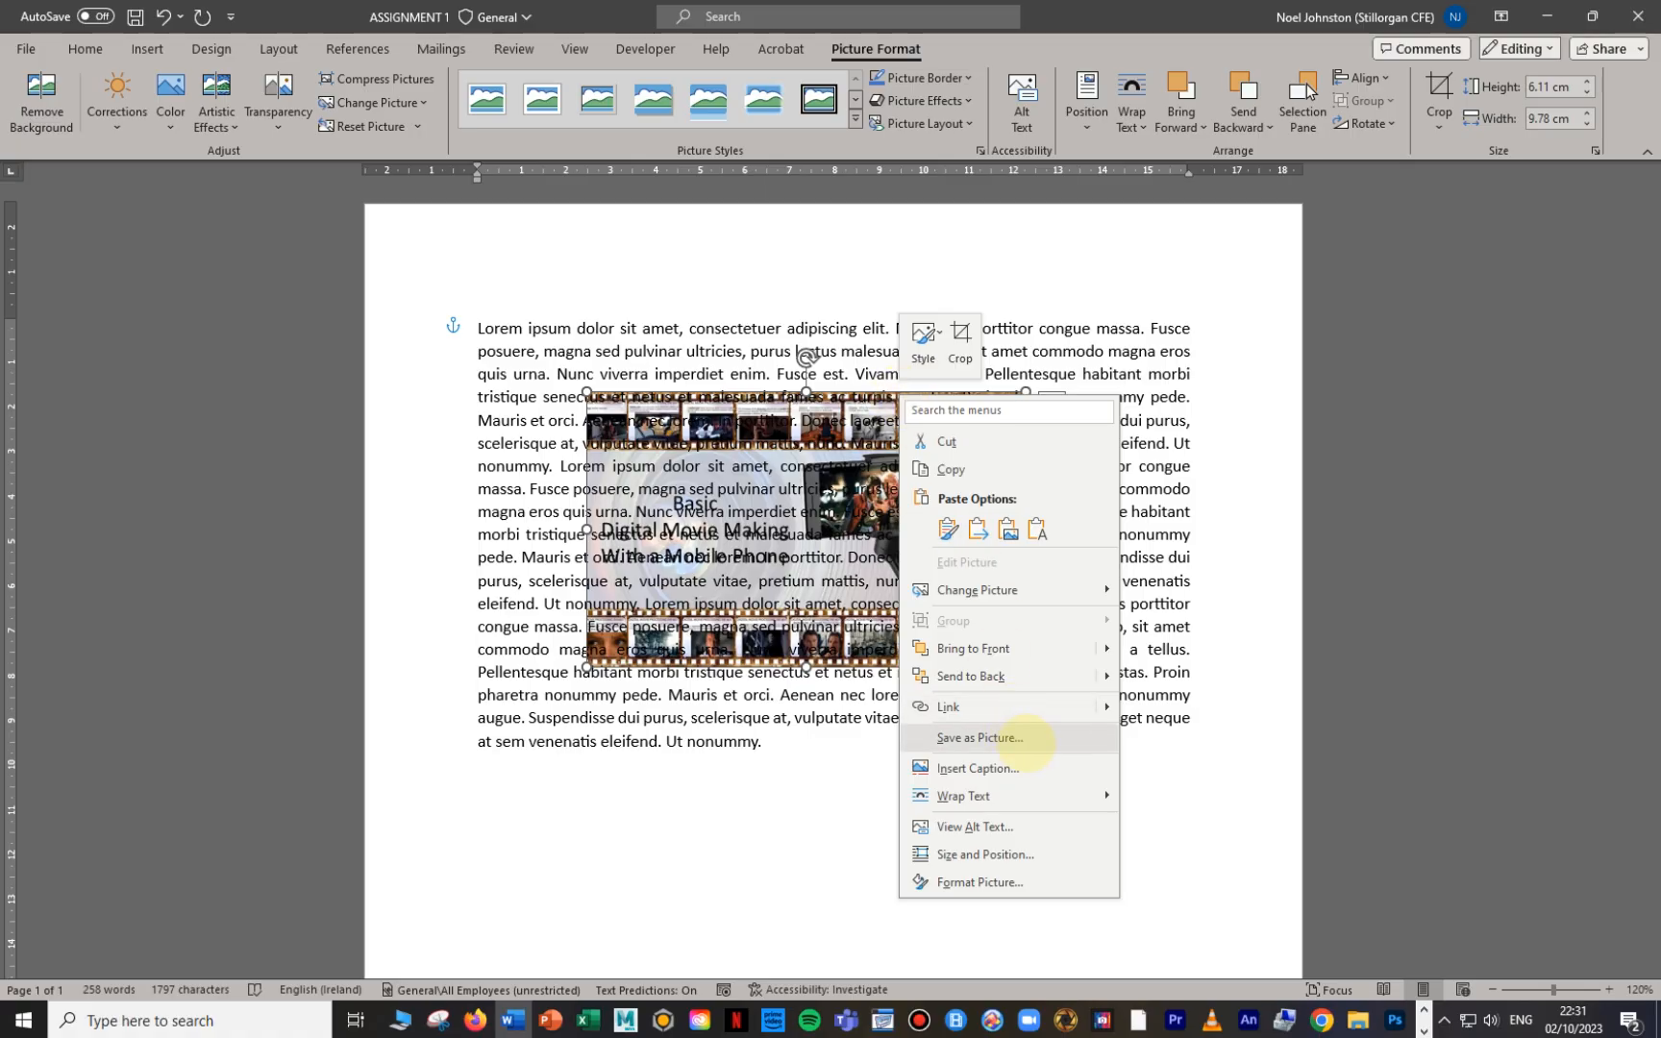
mouse_move(1050, 794)
click(1161, 833)
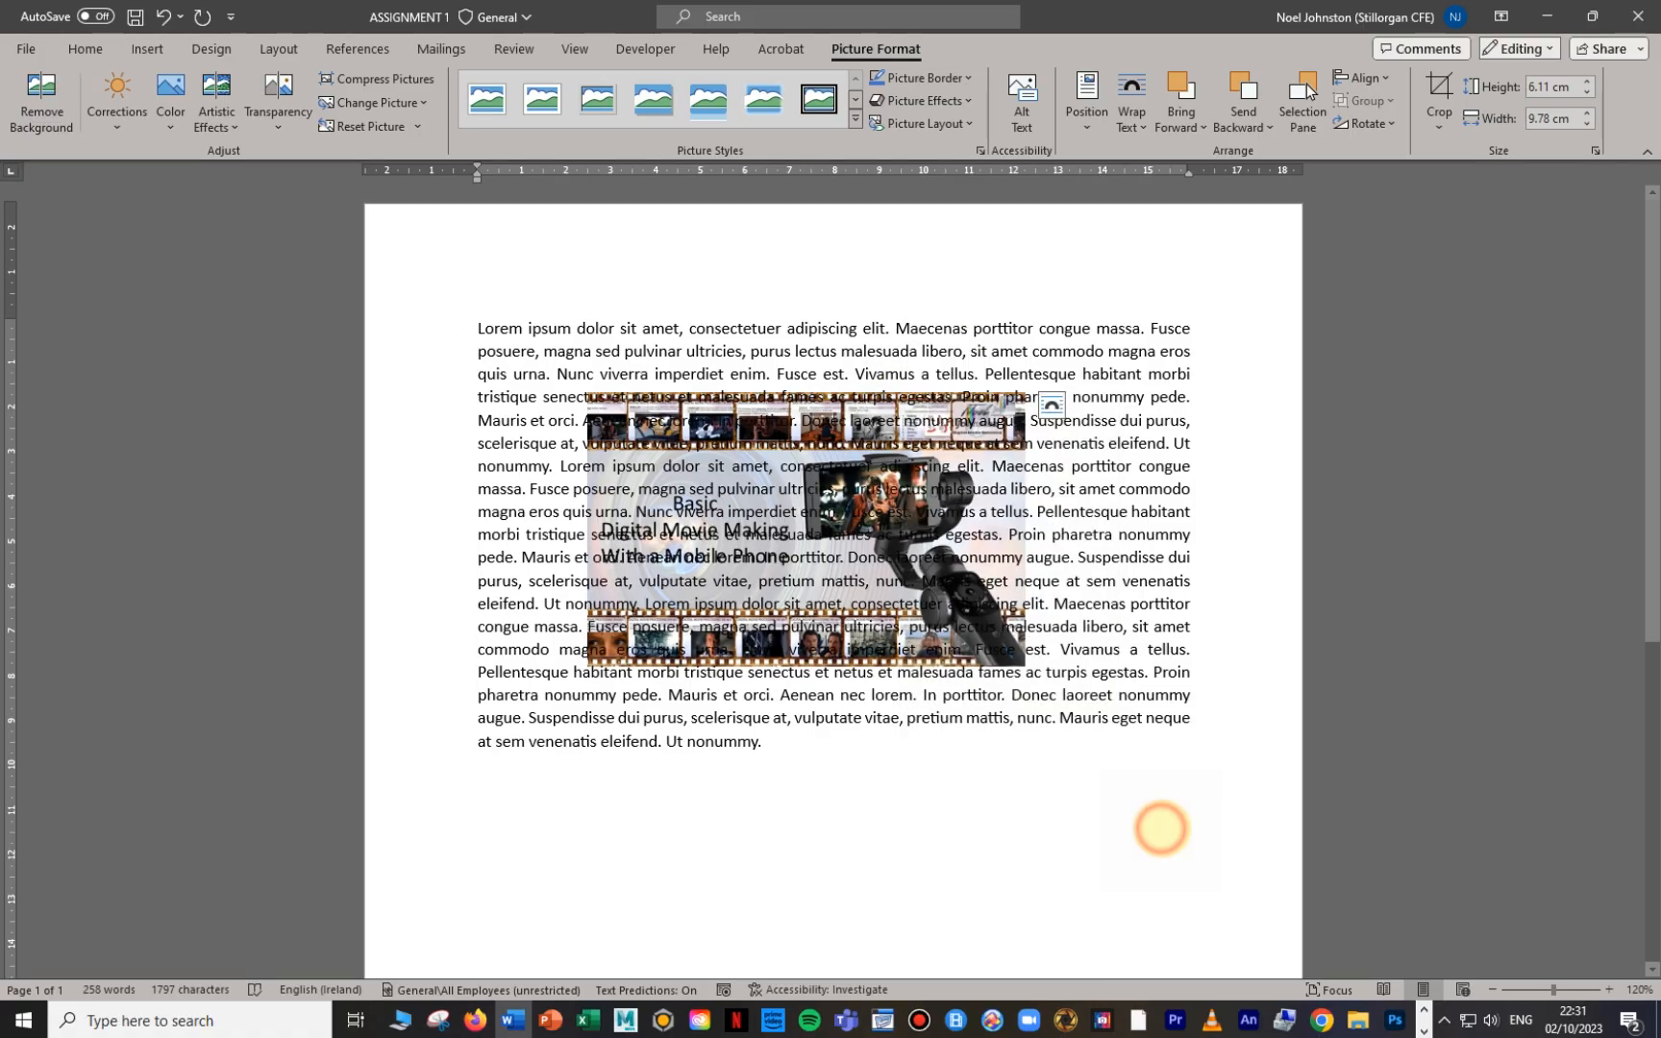
drag(827, 511, 903, 526)
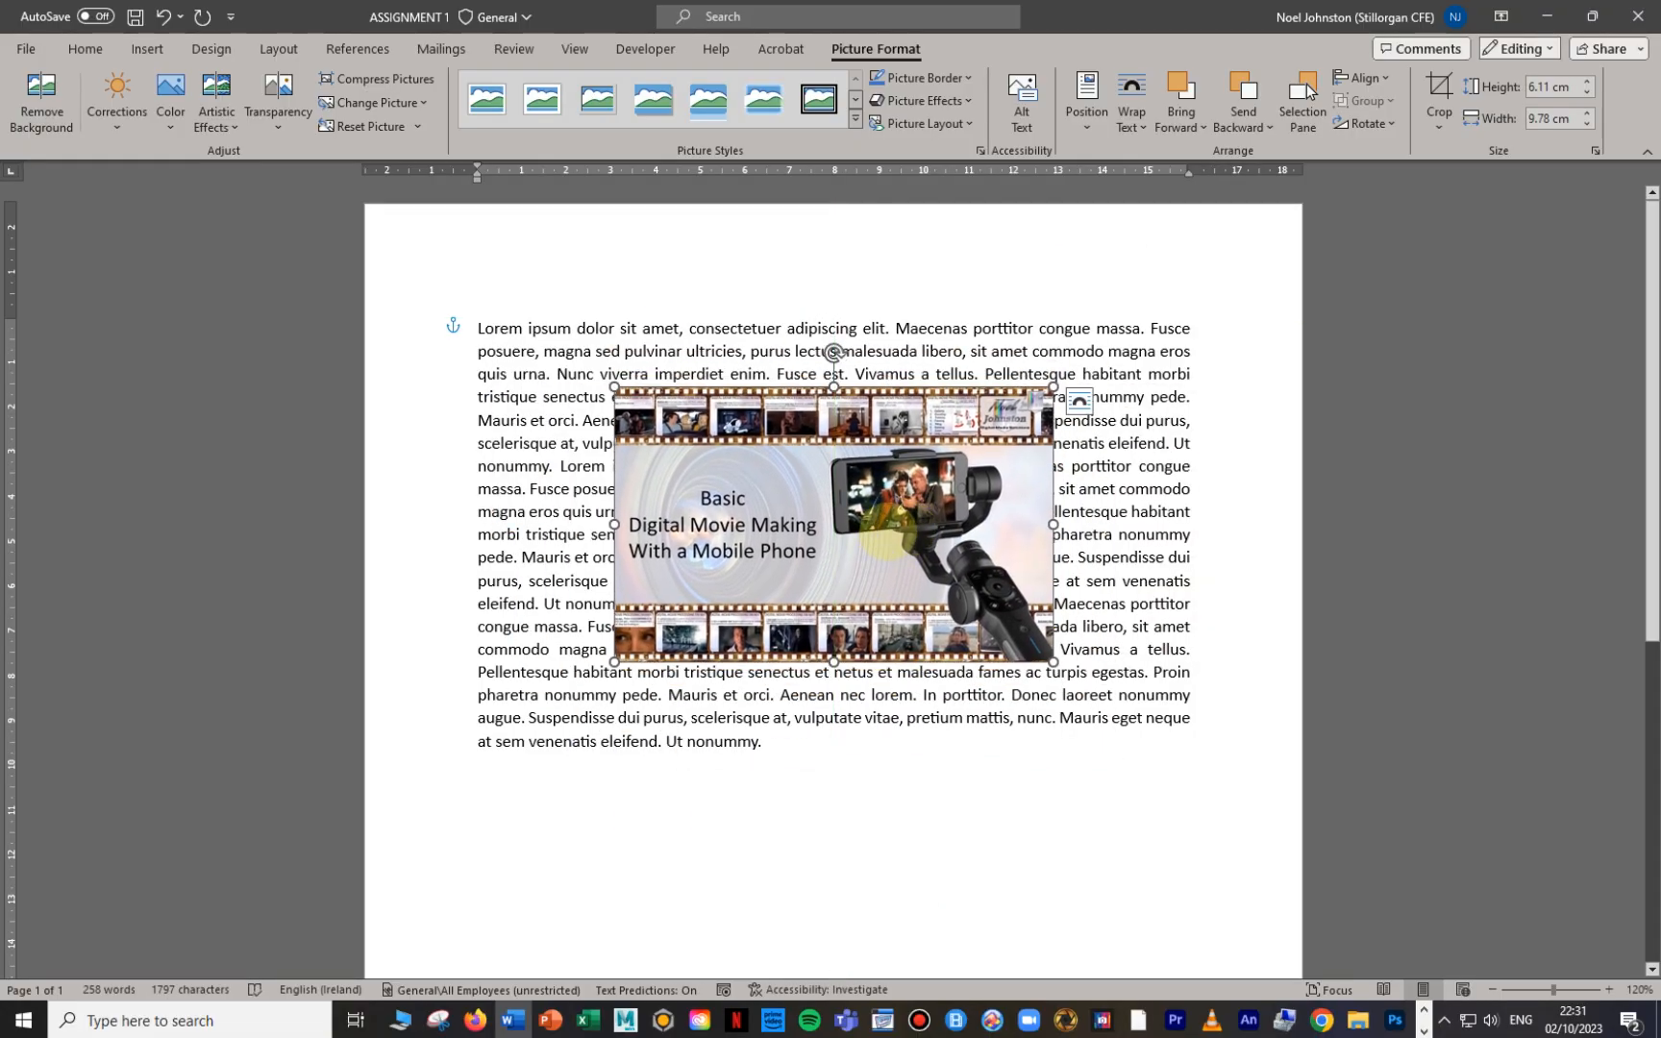
Step: Set the picture's text wrapping to Square and place it, scaled down proportionally, in the upper-right corner of the text
right_click(884, 532)
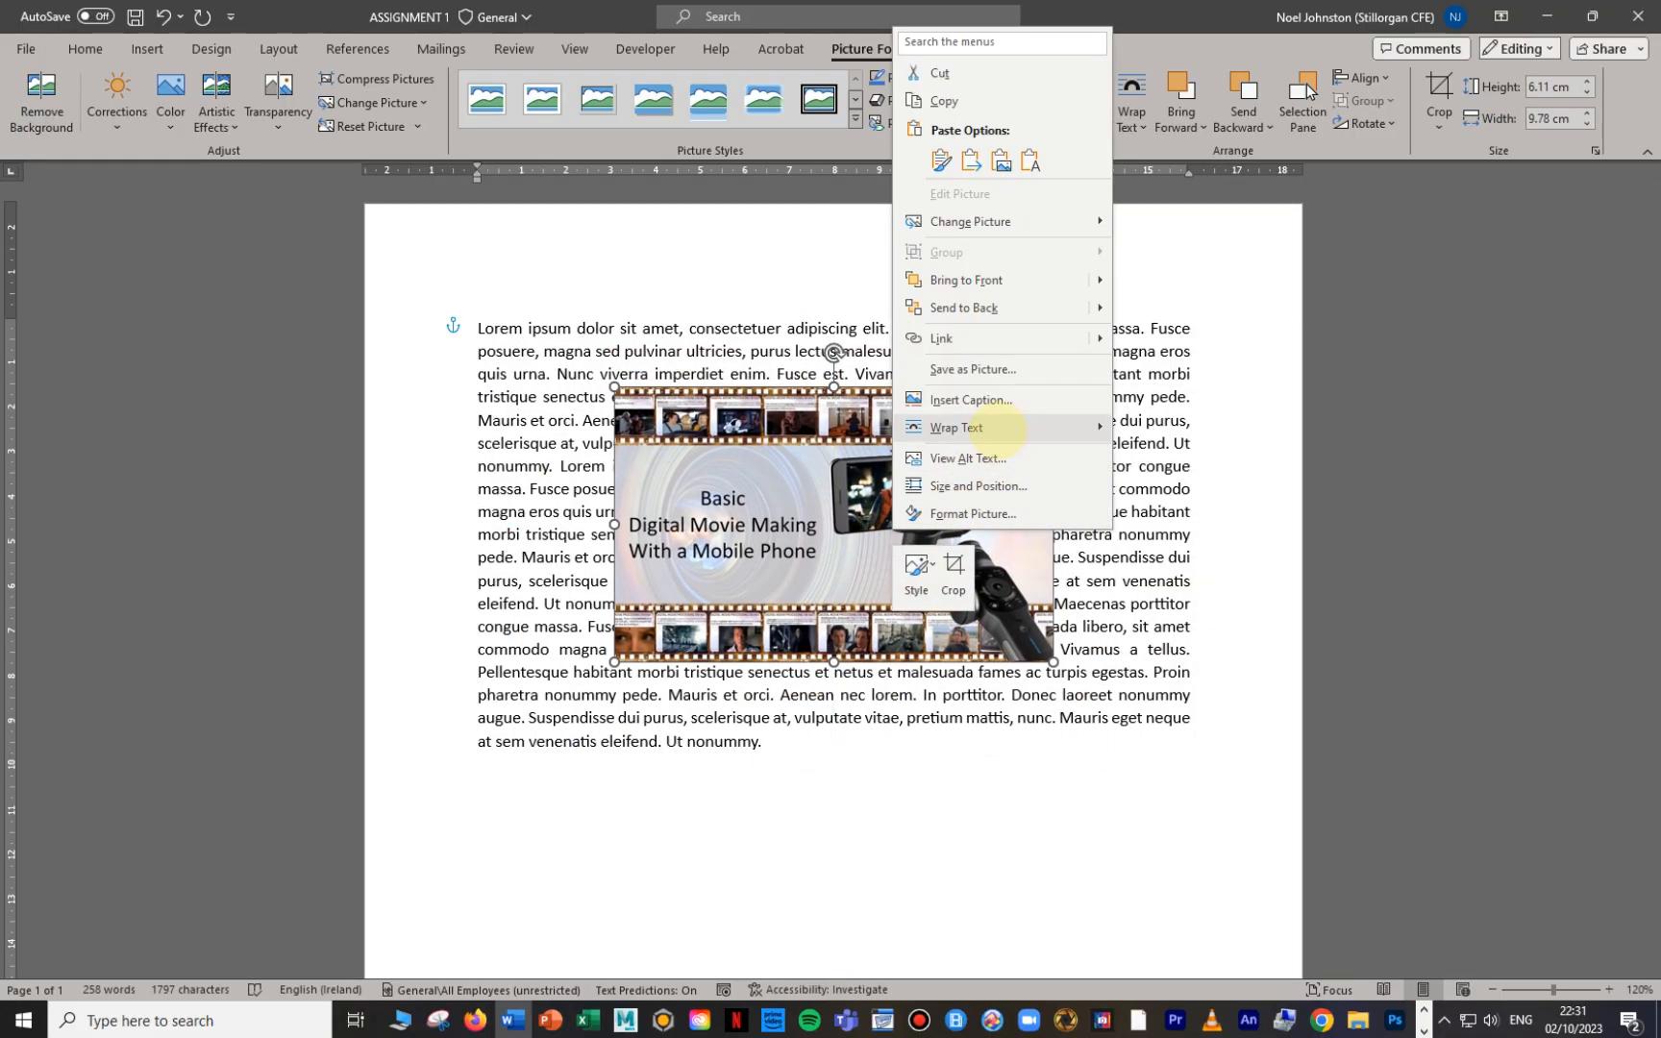
mouse_move(999, 430)
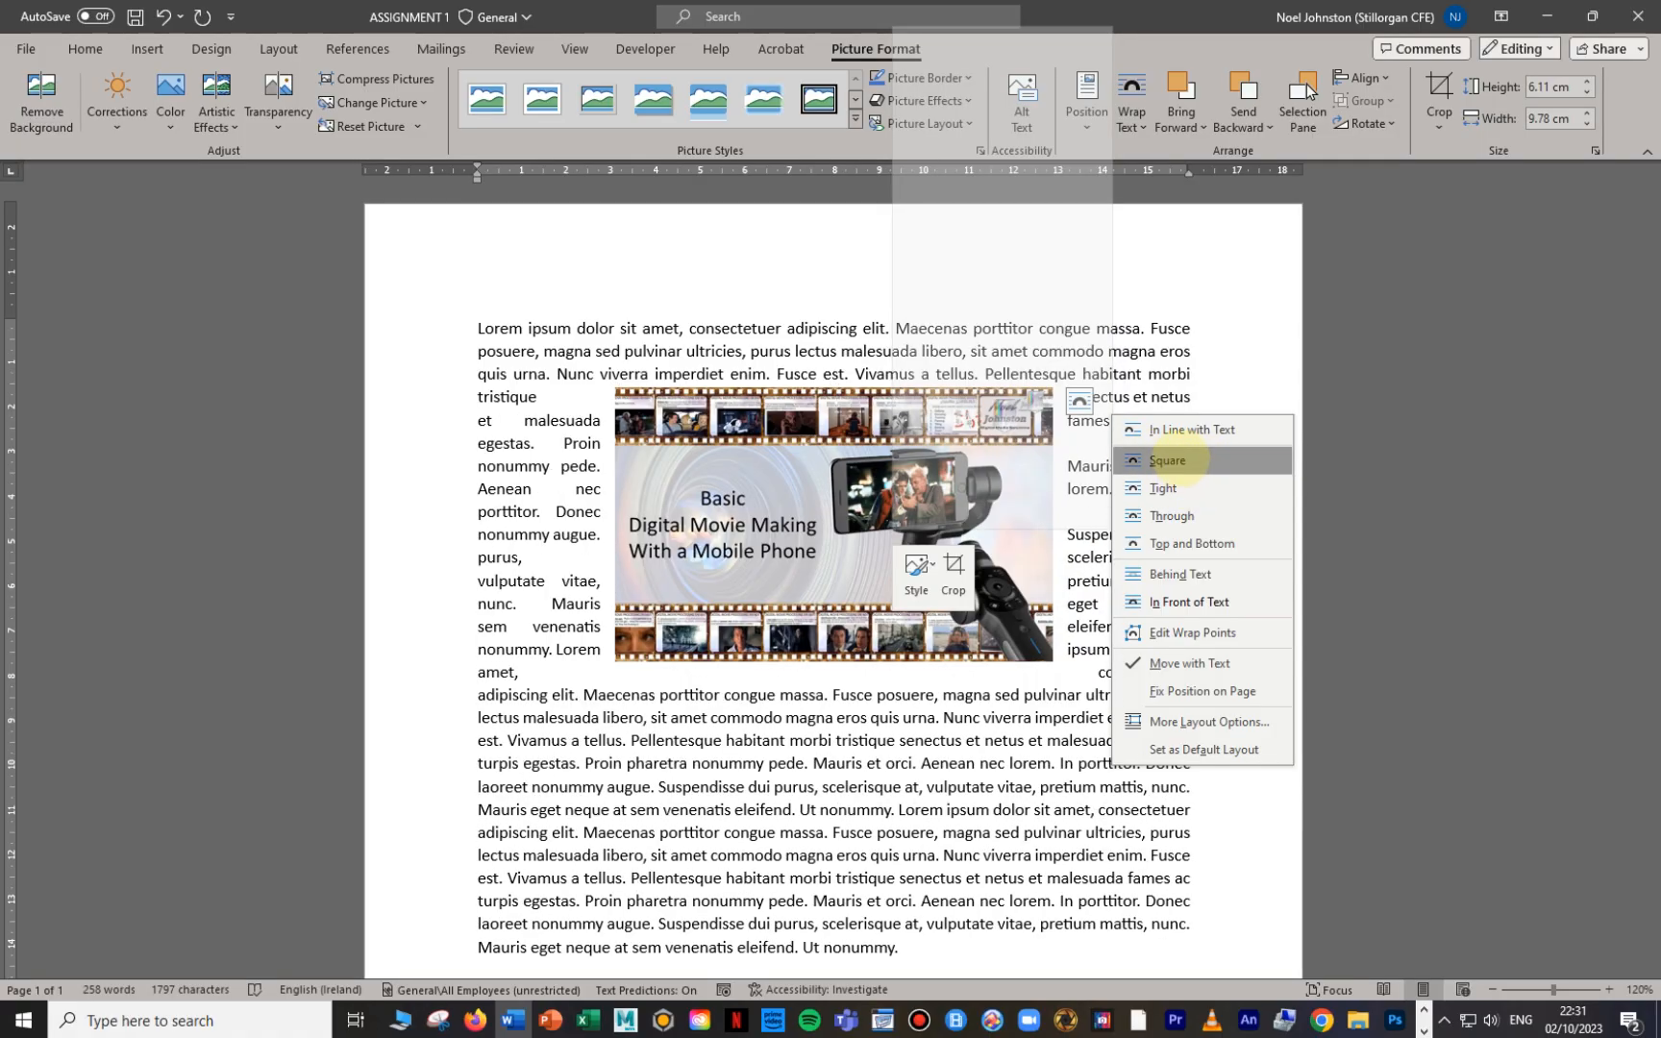
click(1171, 460)
drag(842, 517, 998, 450)
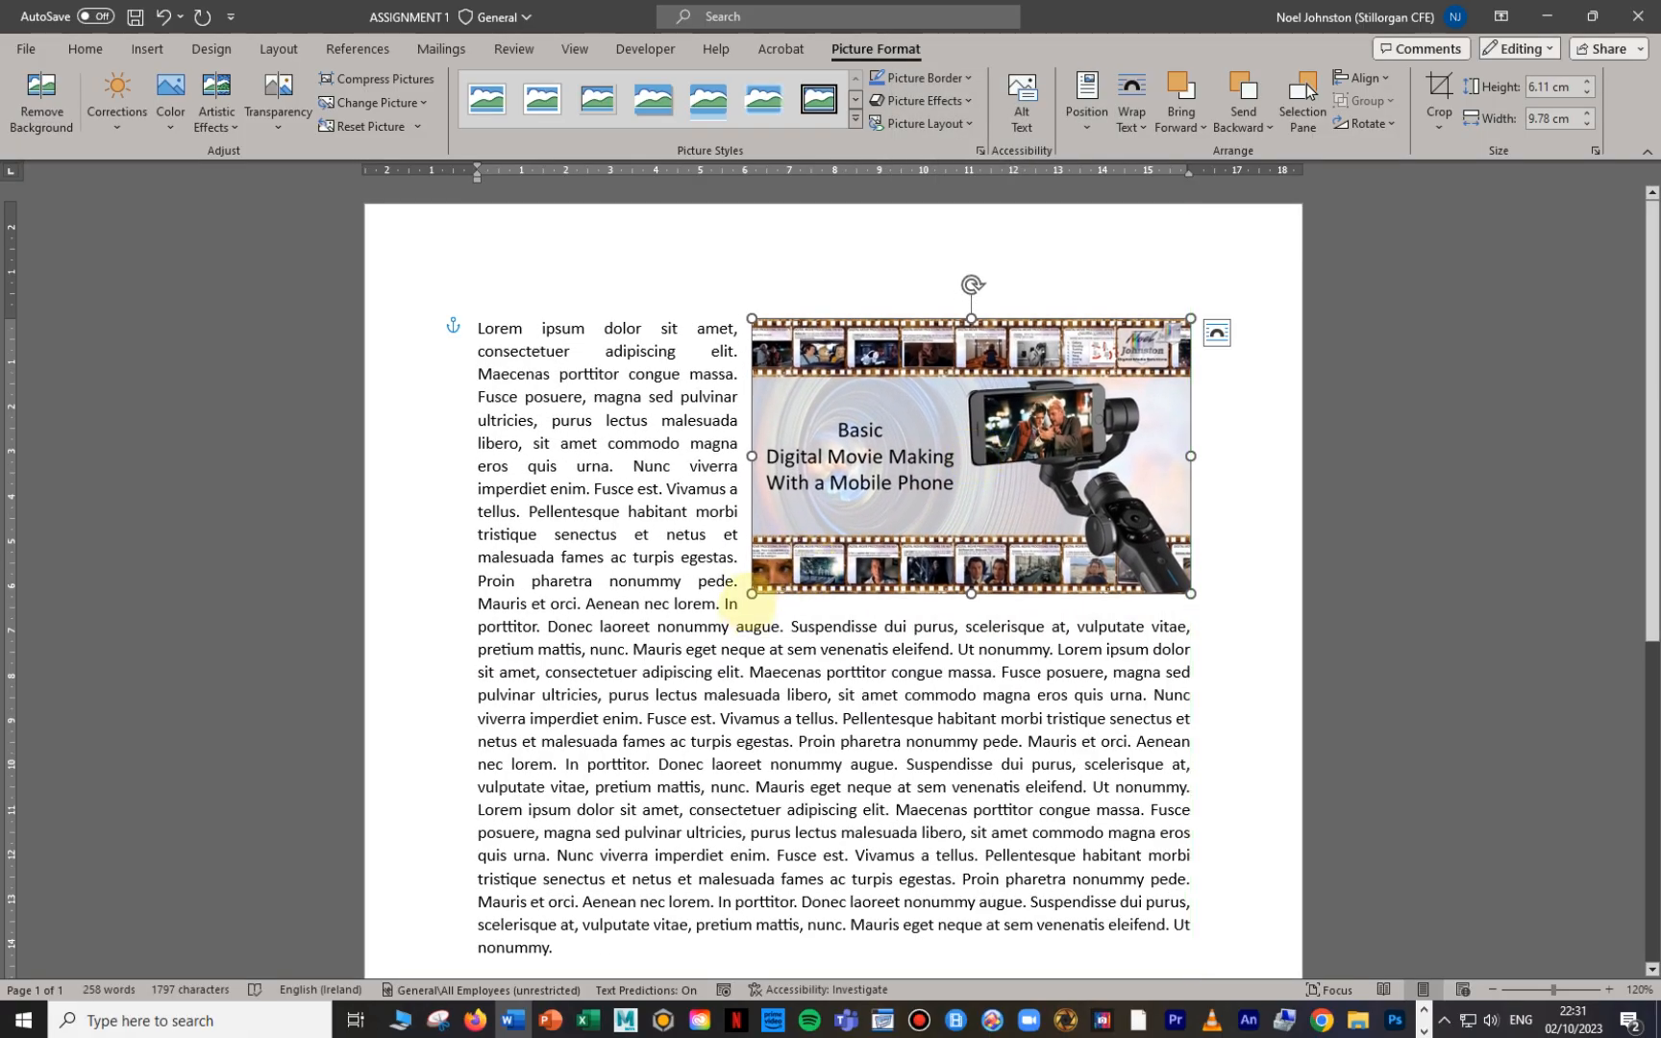
drag(750, 592, 952, 502)
Step: Insert the title text "This is Title One. " at the very start of the paragraph
click(475, 329)
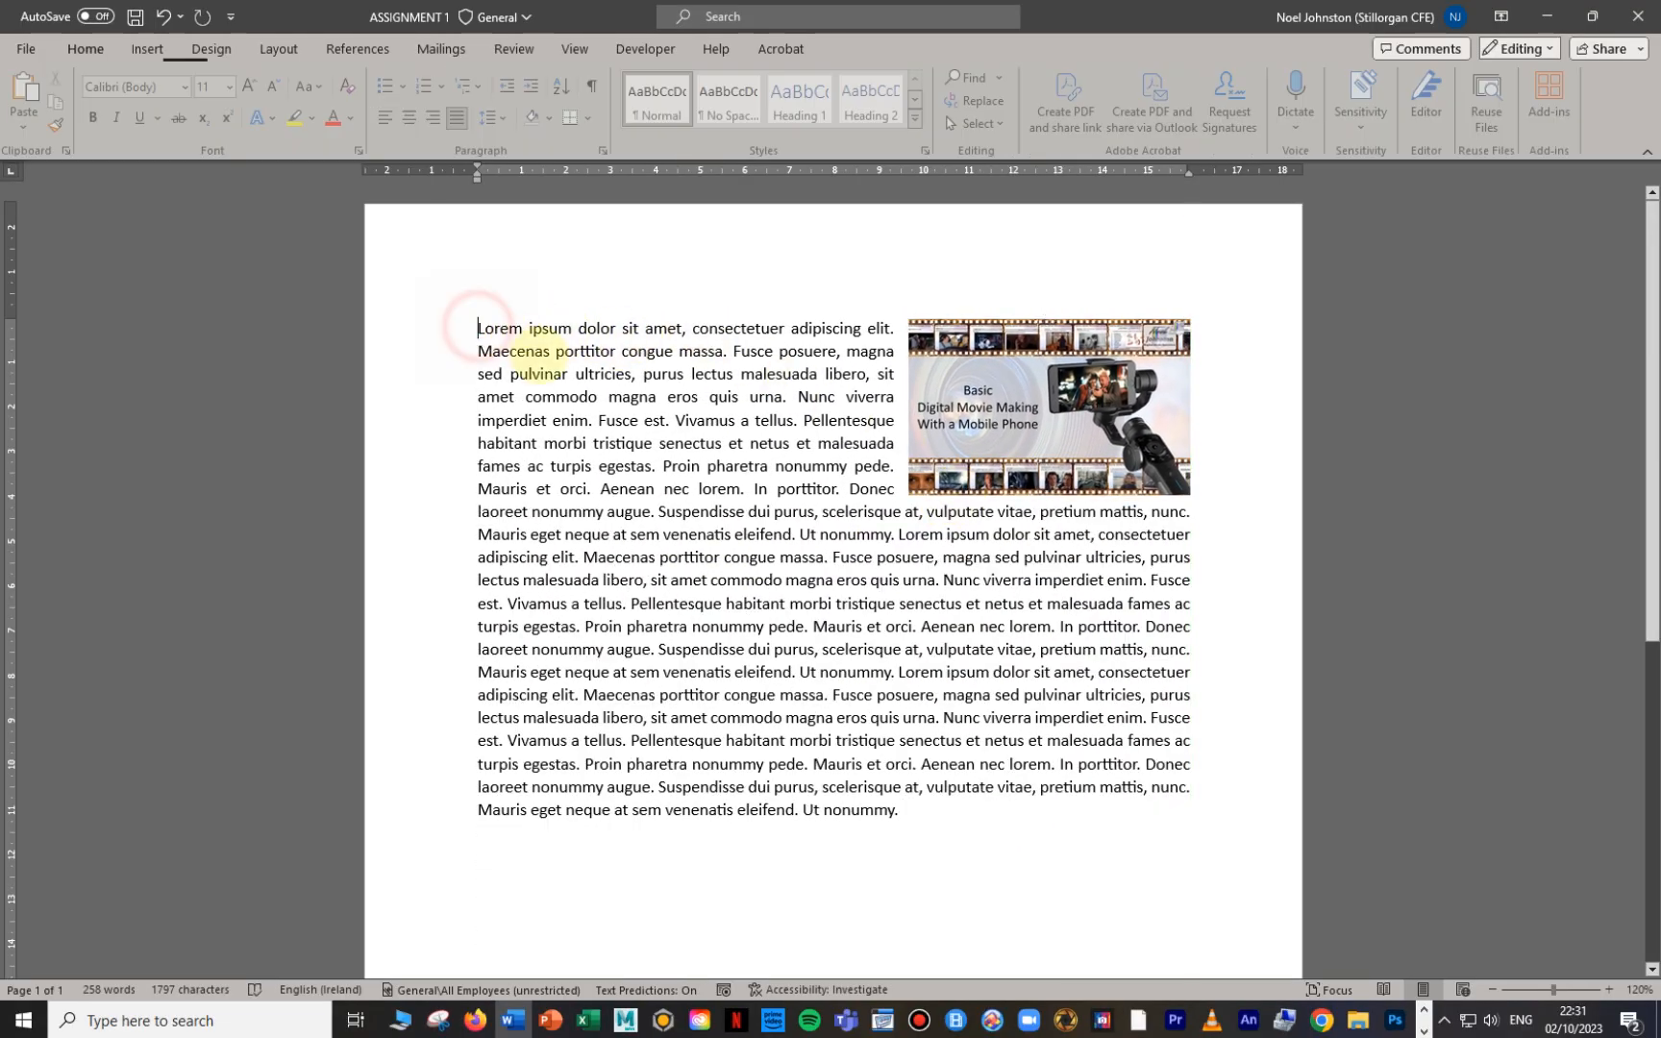
text(This is )
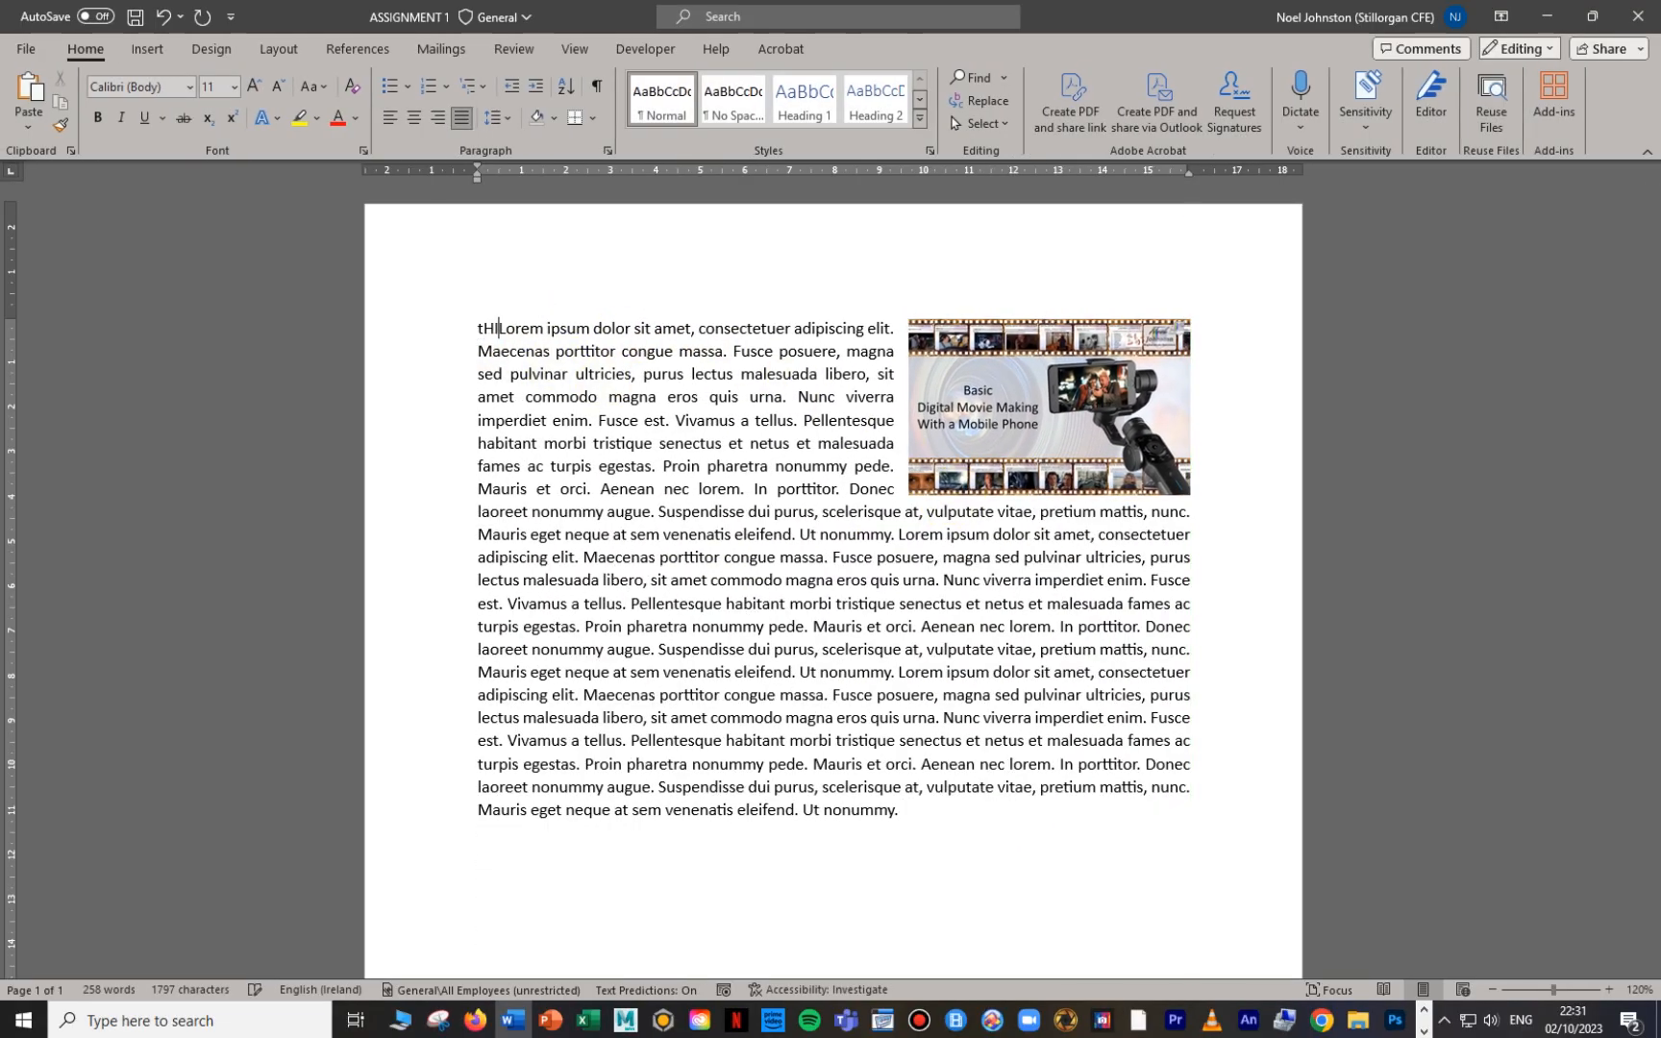
text(Title One)
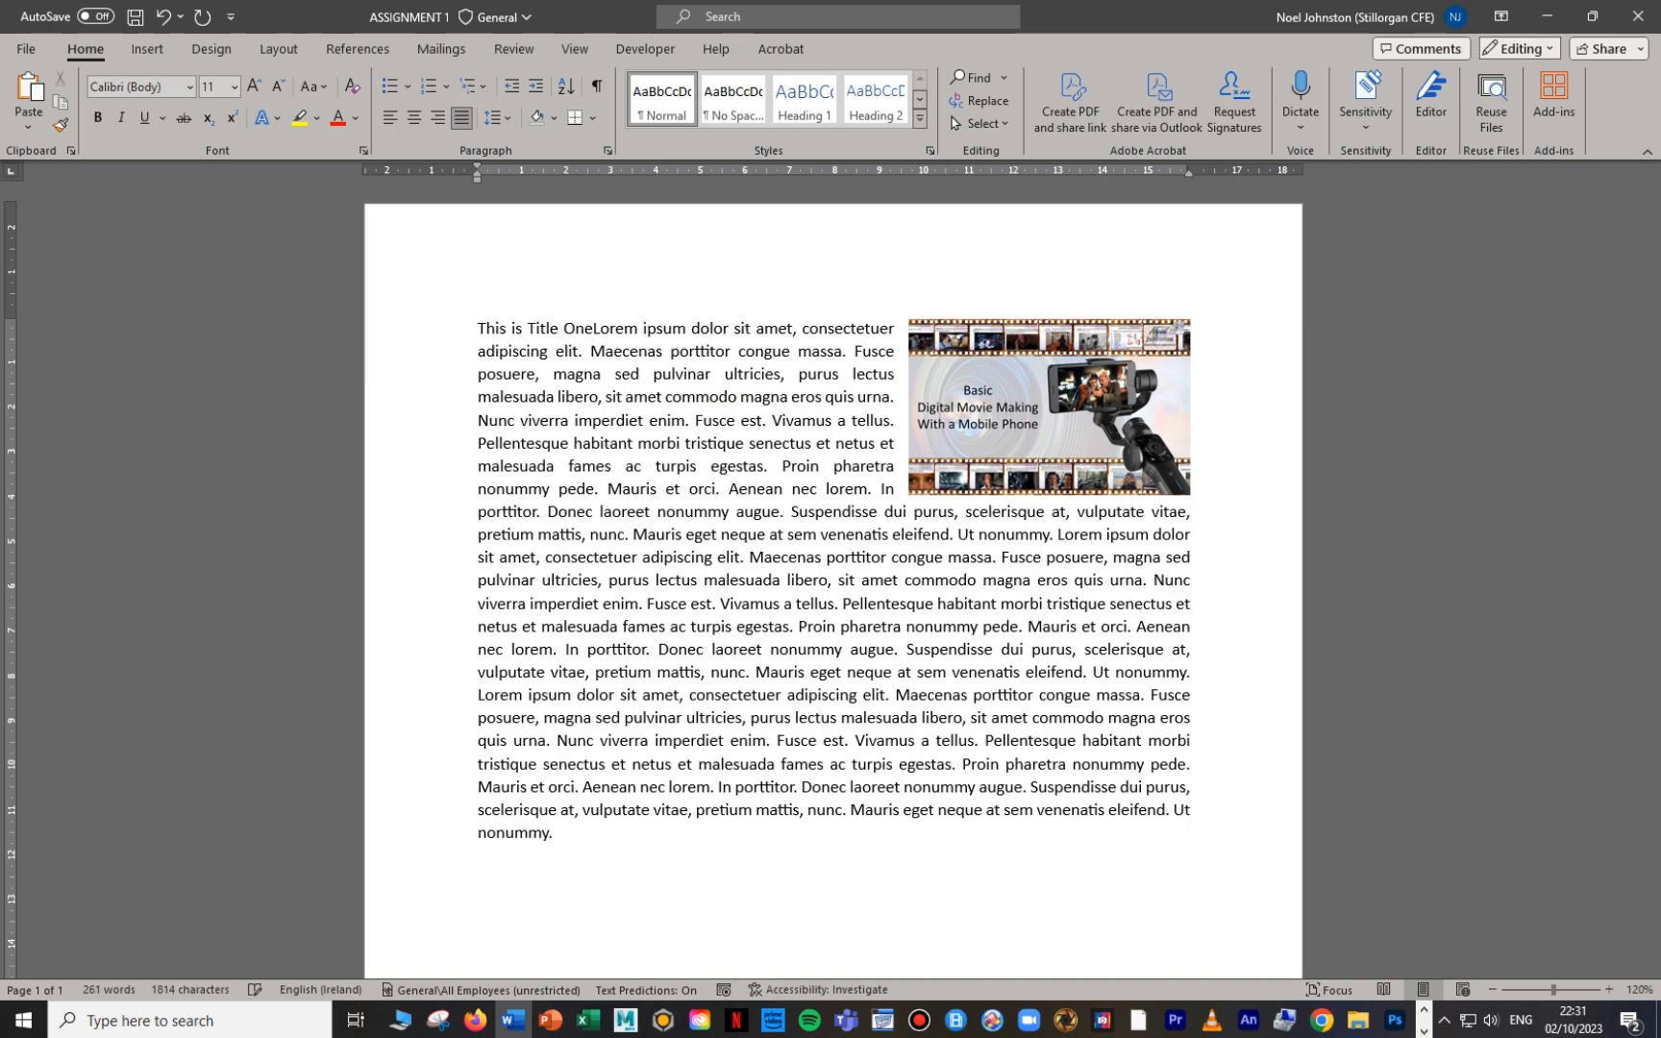
text(.)
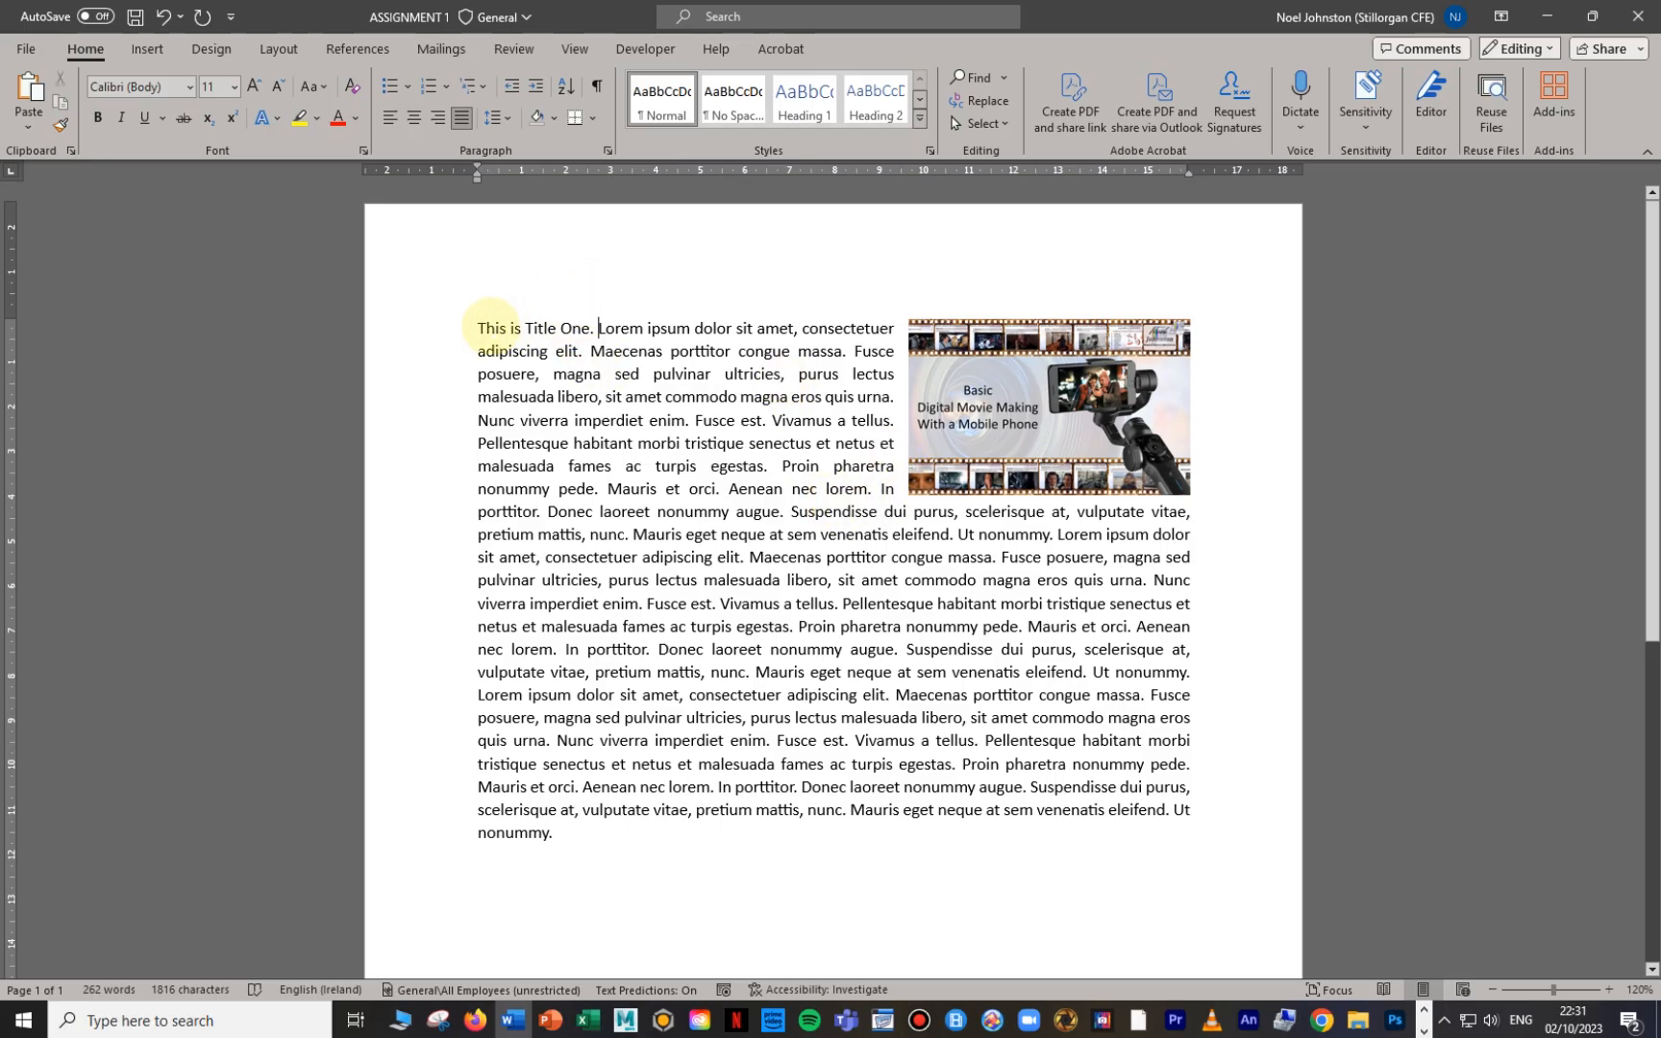
Step: Apply the Heading 1 style to the words "This is Title One"
drag(479, 328, 892, 489)
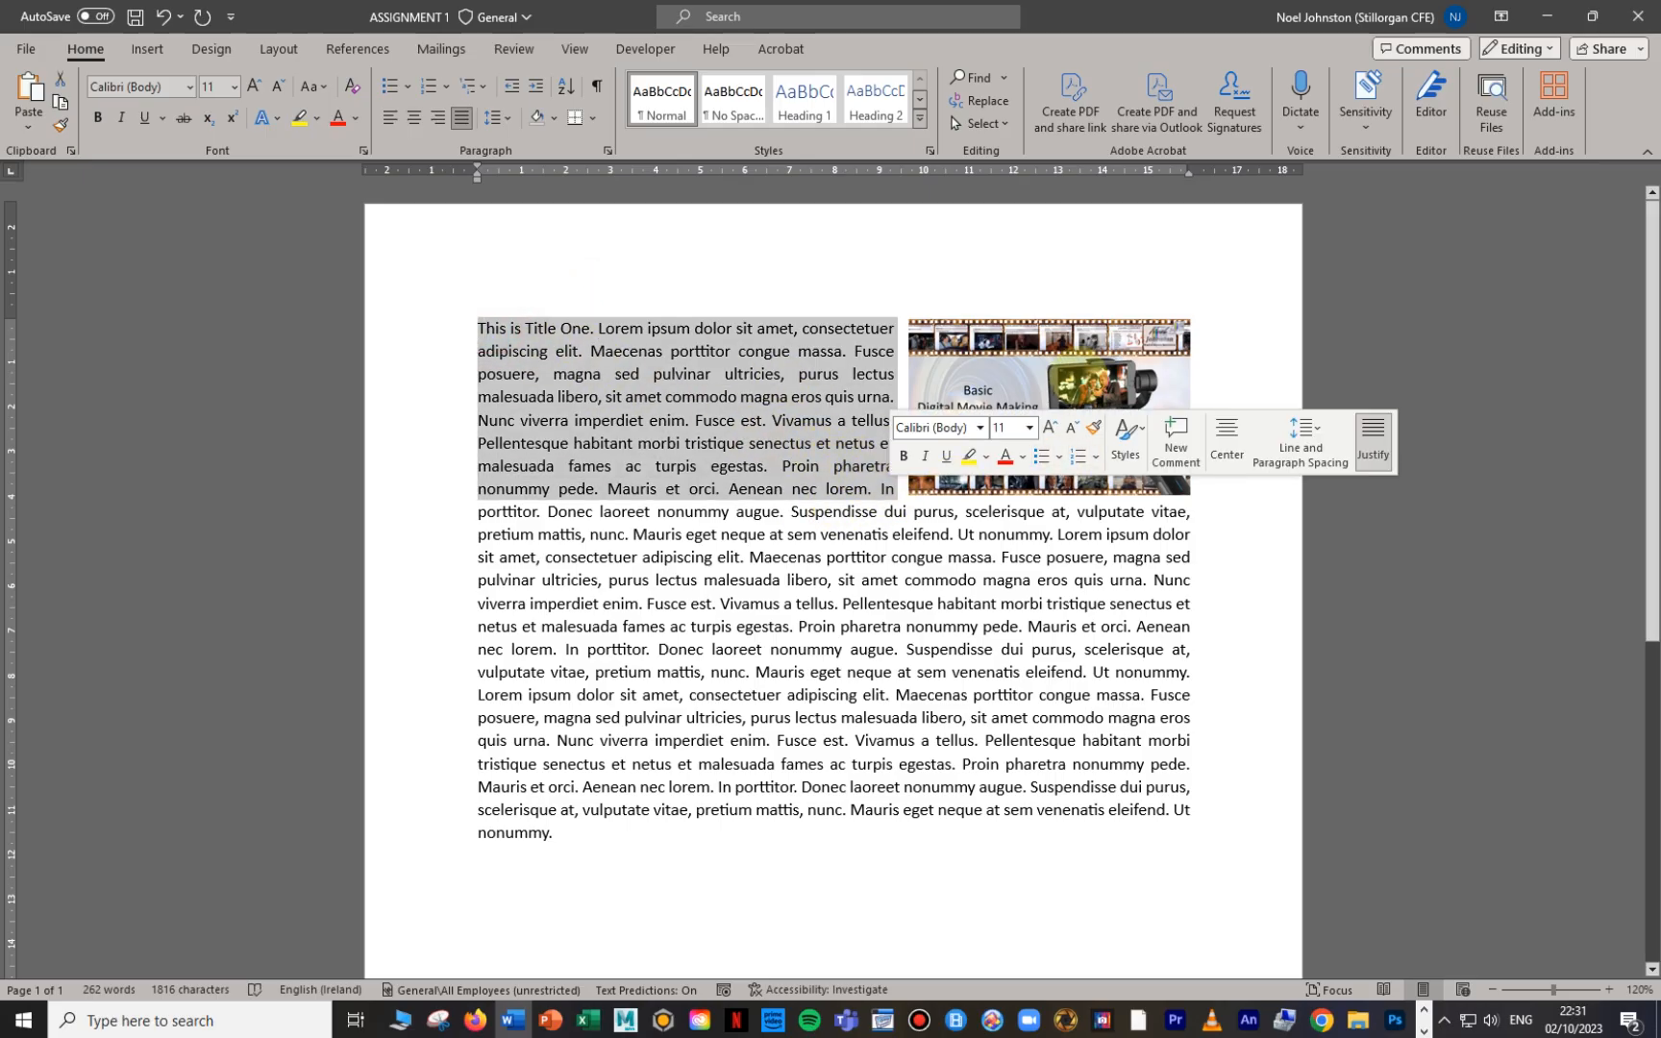
click(1079, 375)
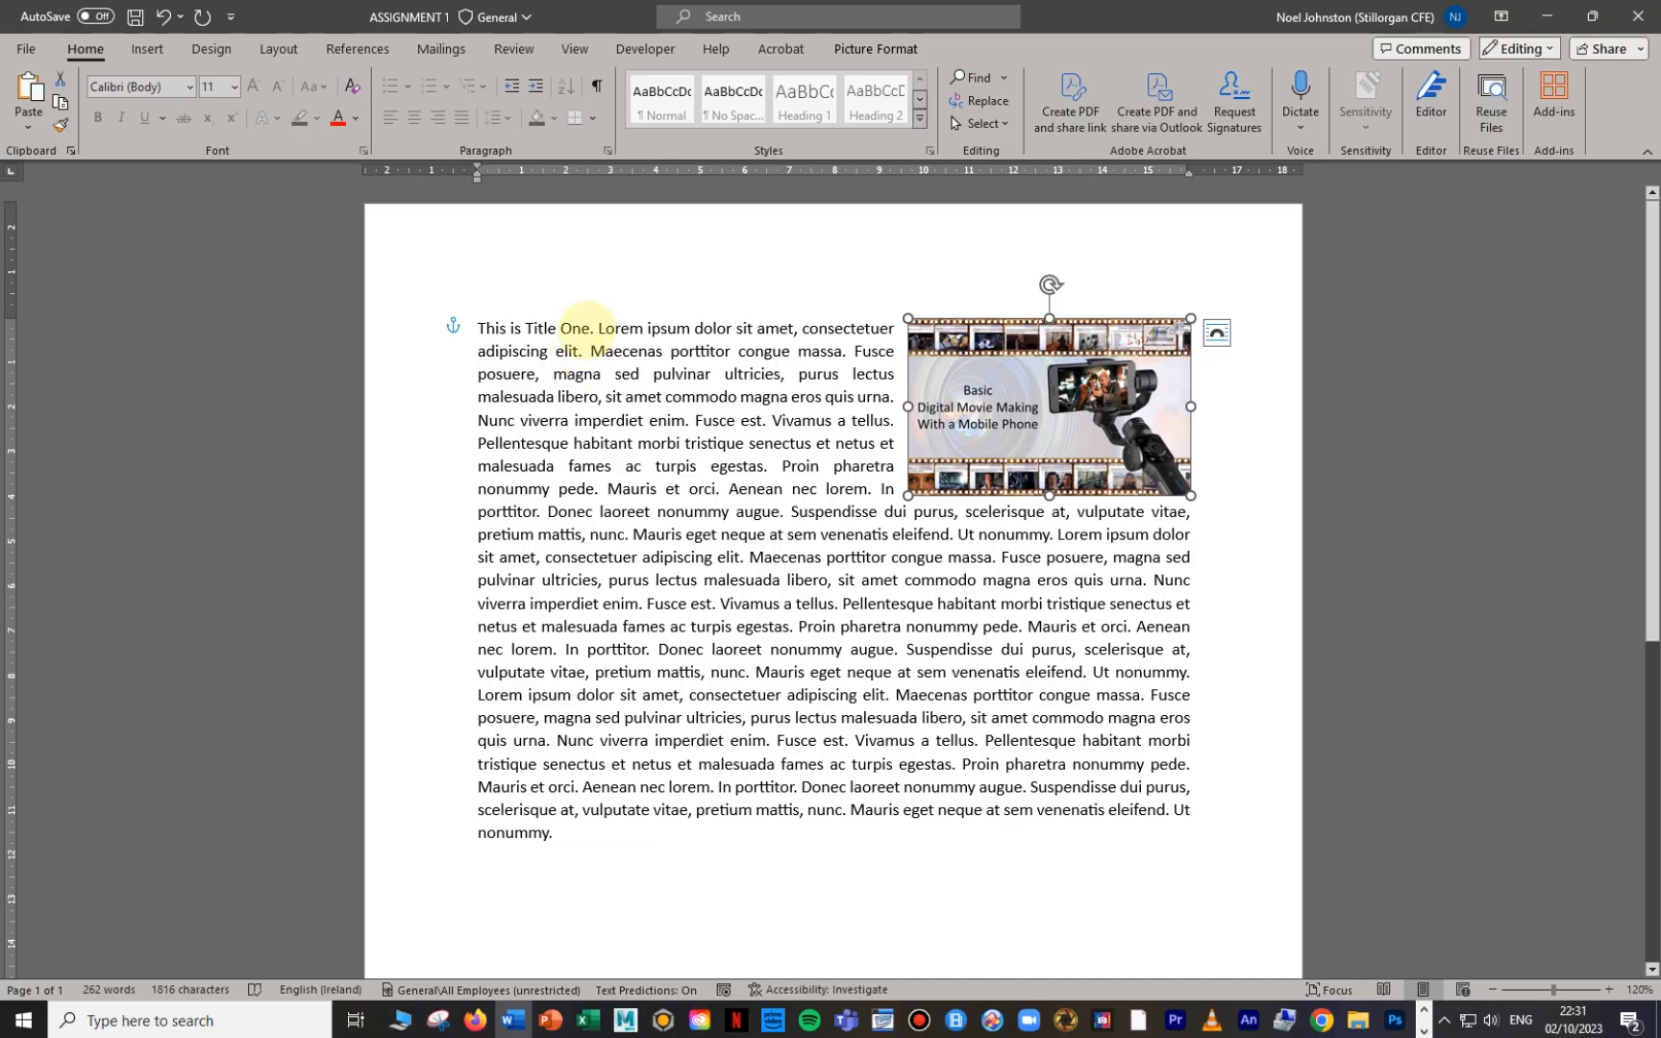
drag(588, 326, 510, 324)
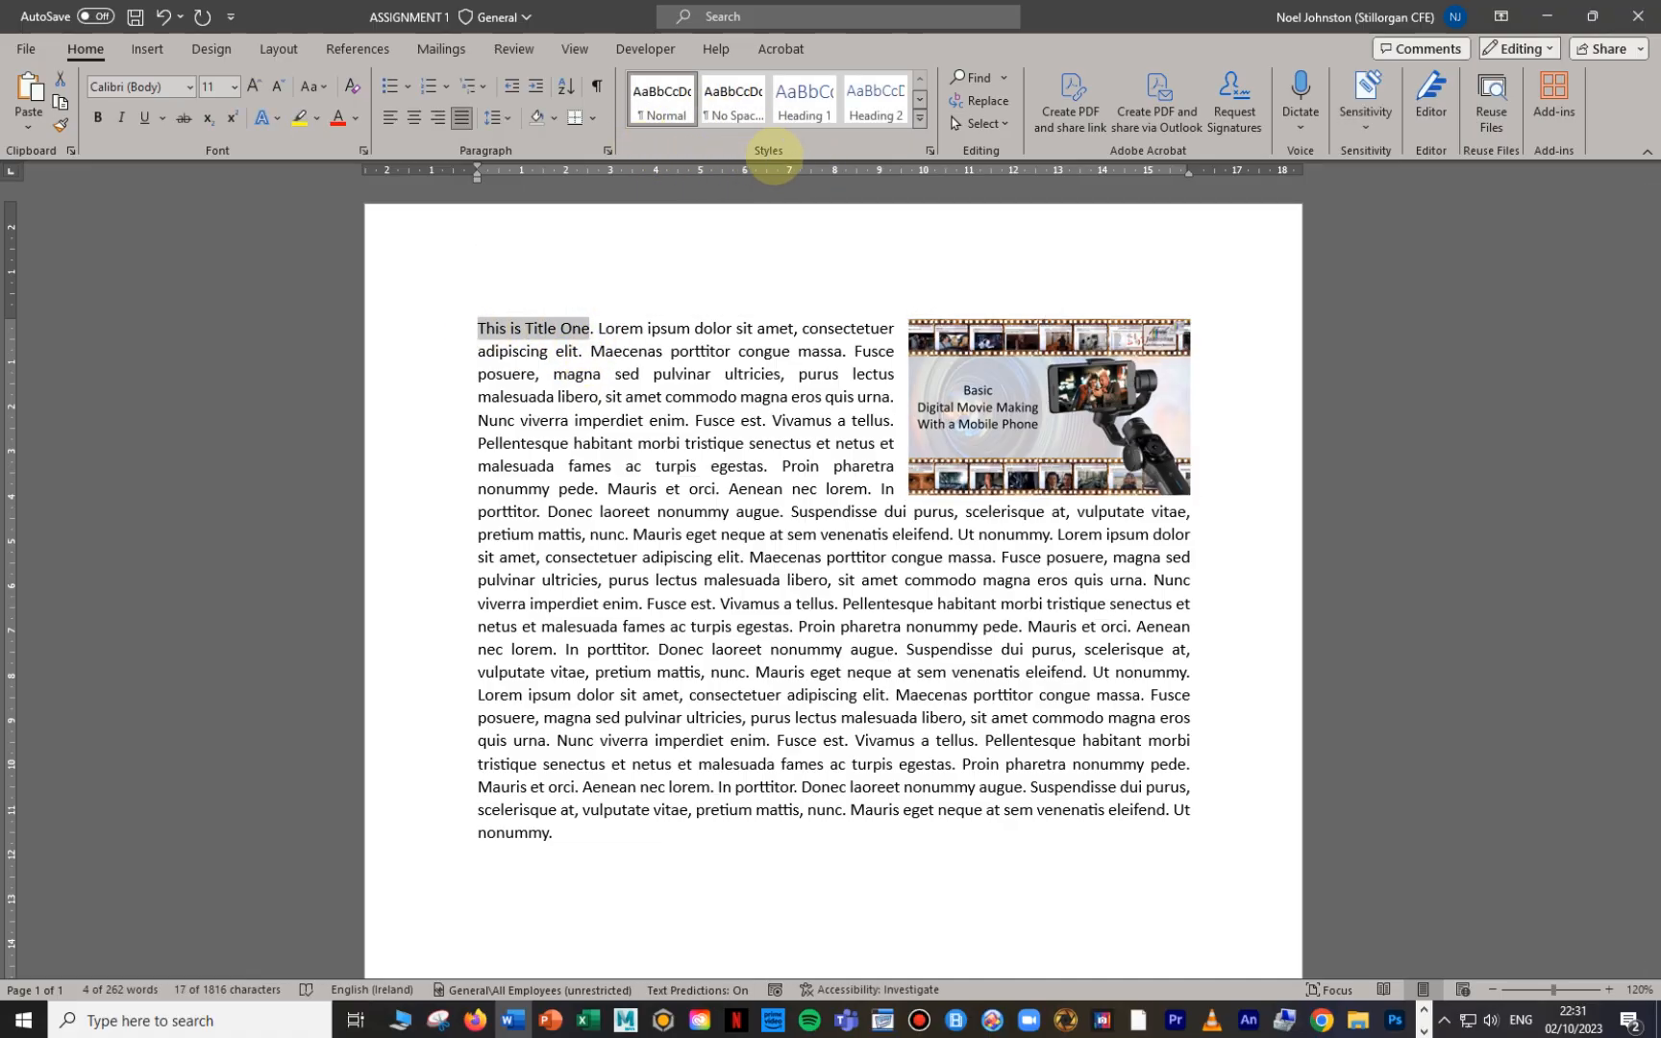
click(805, 95)
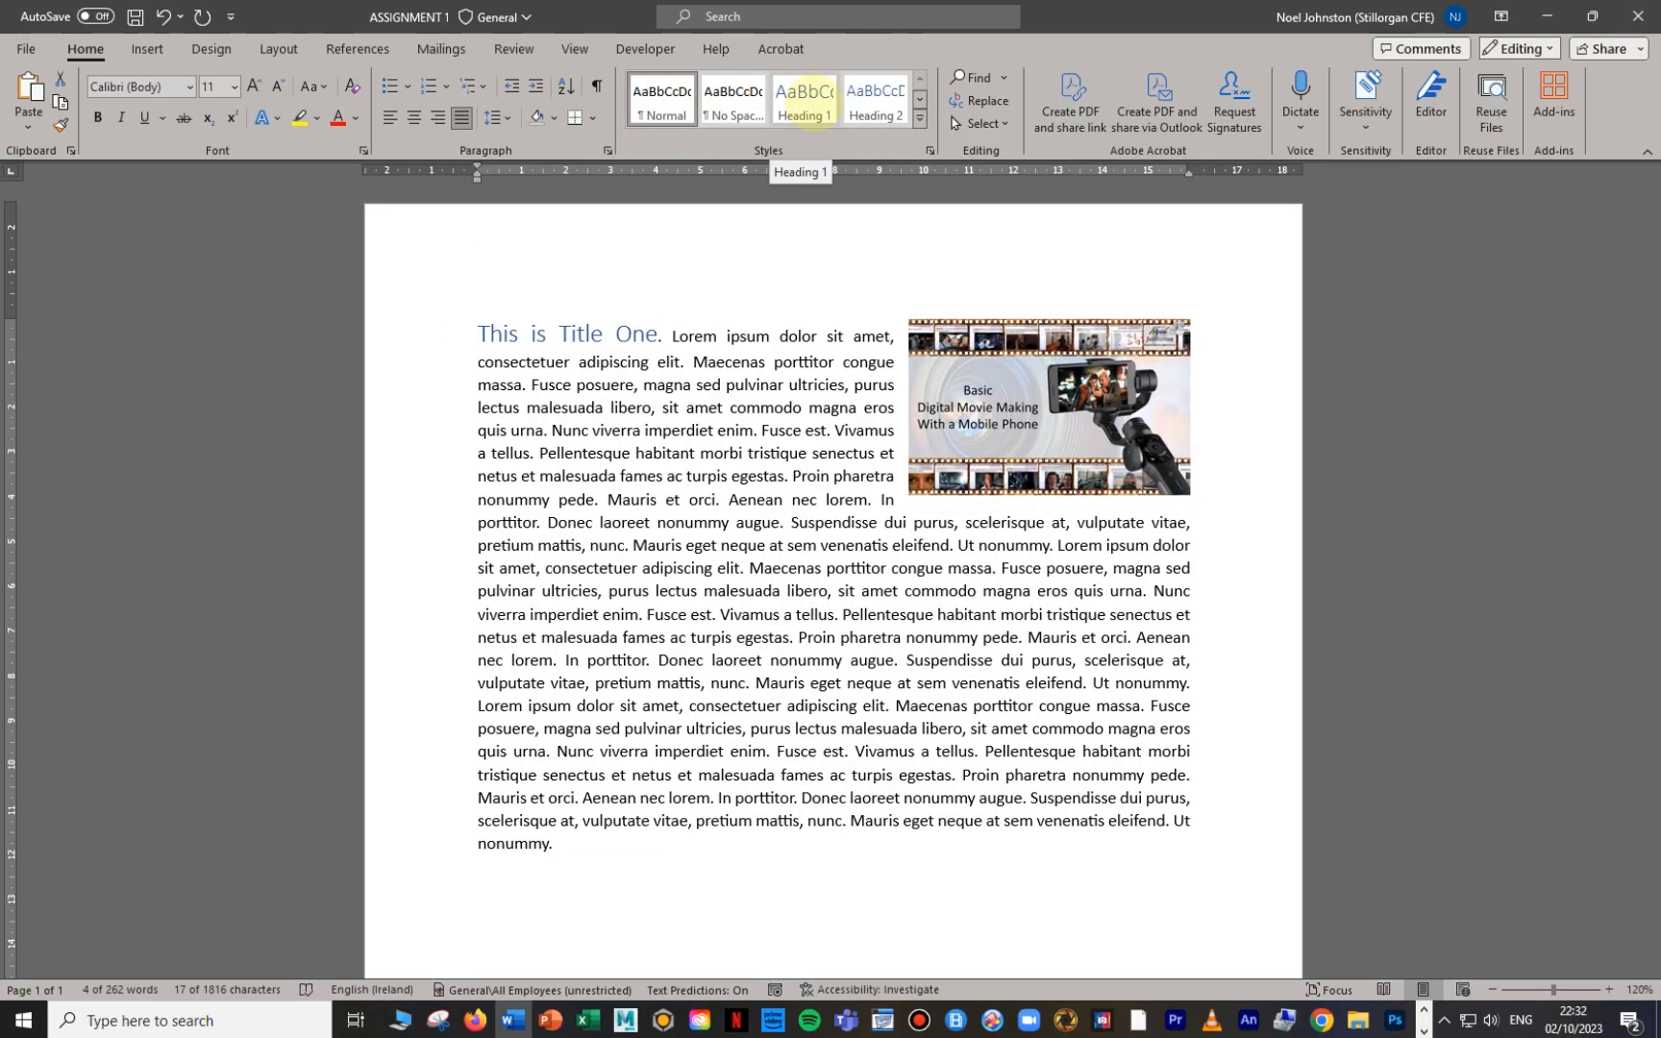
click(806, 95)
click(689, 500)
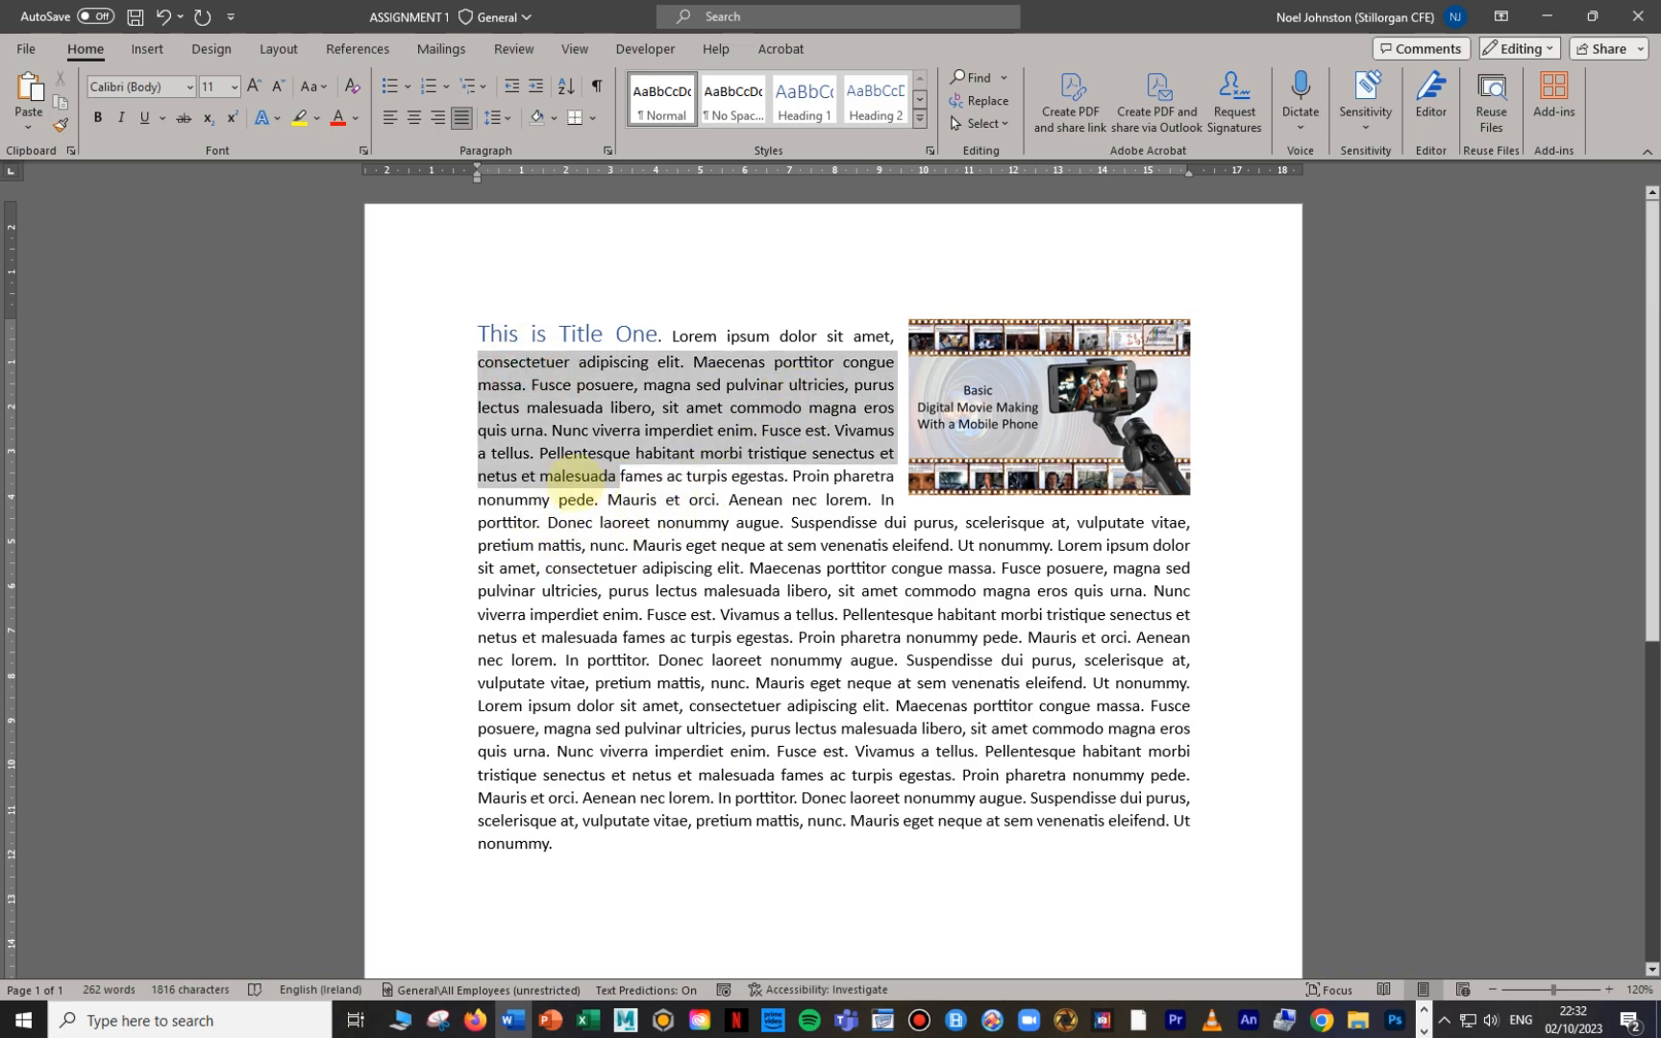
Step: Move the film-making picture slightly down beside the title and enlarge it to about 7.18 by 4.48 cm
click(991, 437)
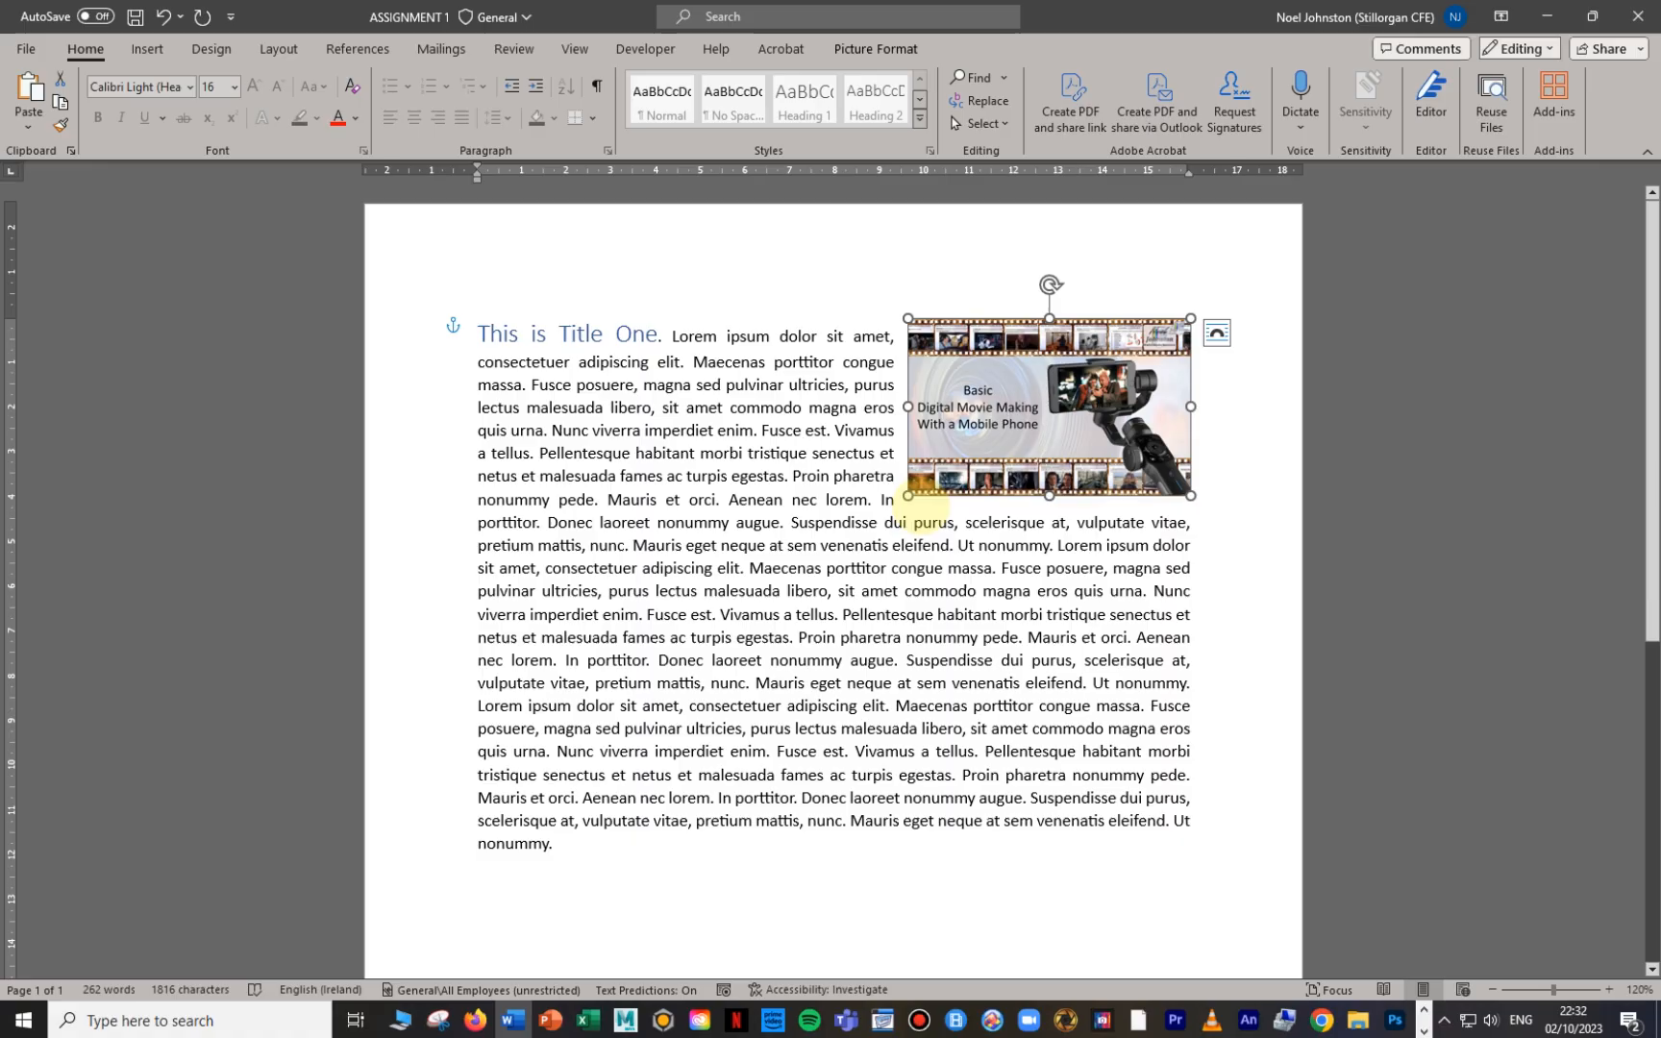
mouse_move(900, 500)
mouse_down()
mouse_move(845, 522)
mouse_move(865, 505)
mouse_move(765, 585)
mouse_move(926, 489)
mouse_move(849, 532)
mouse_move(901, 500)
mouse_up()
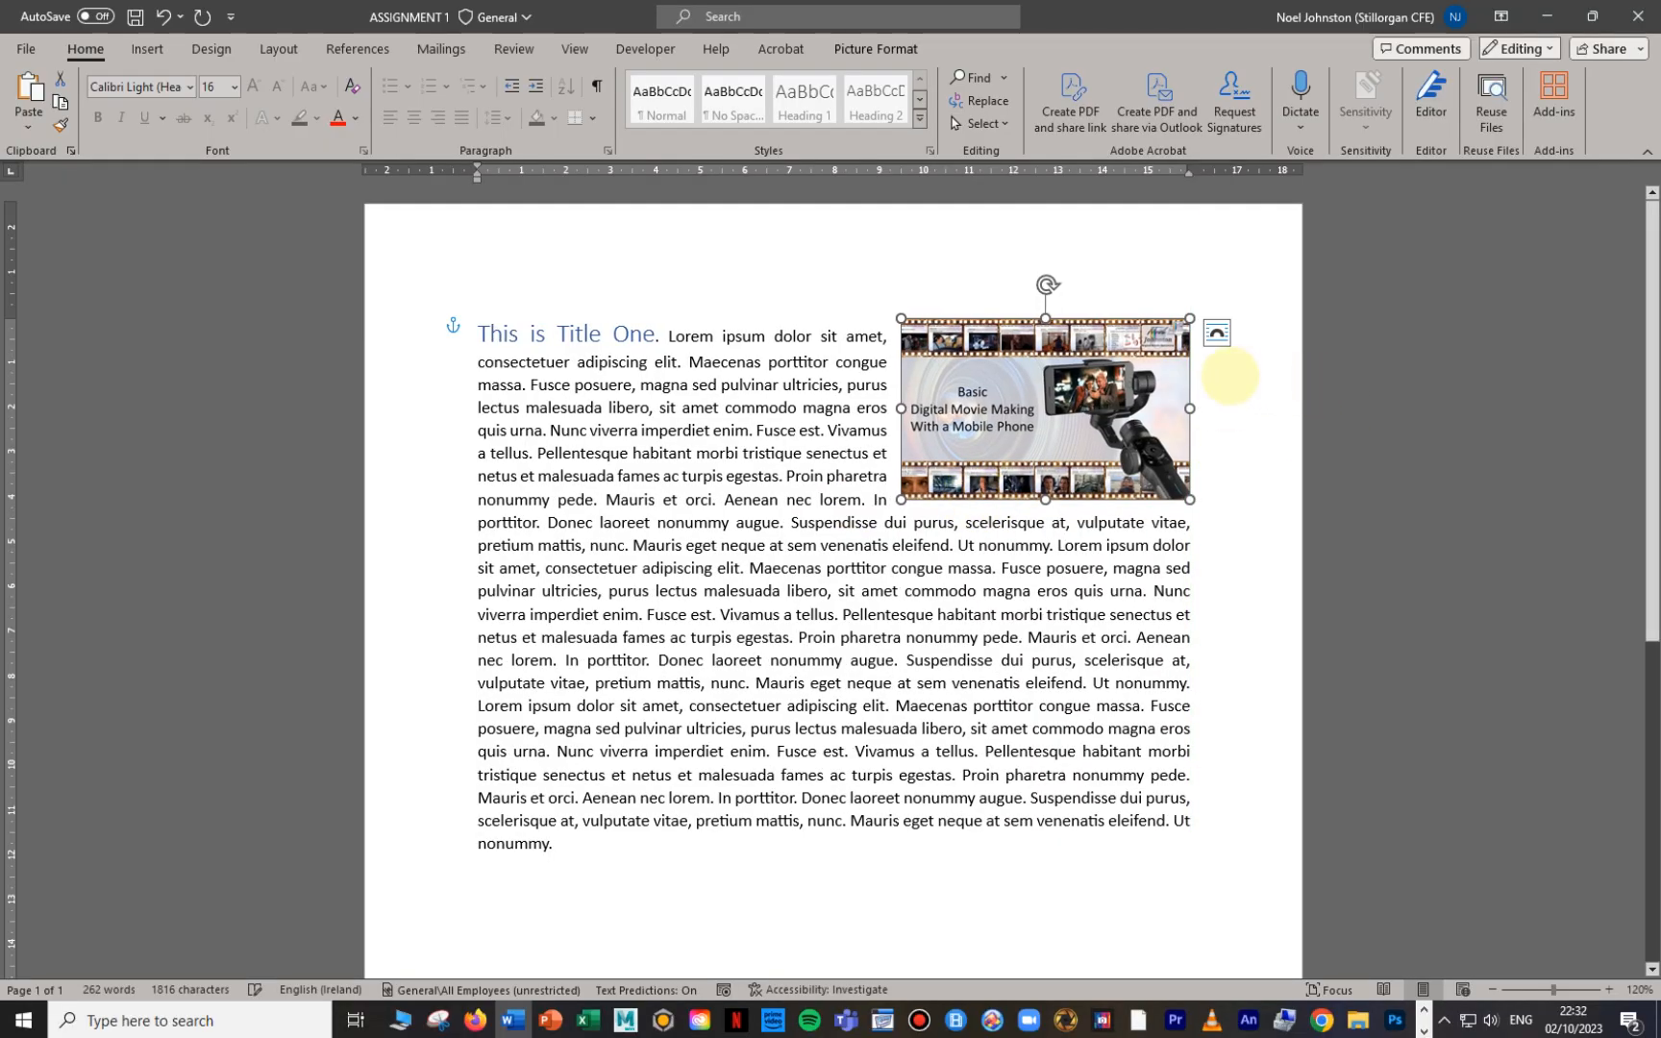
drag(1148, 380, 1148, 393)
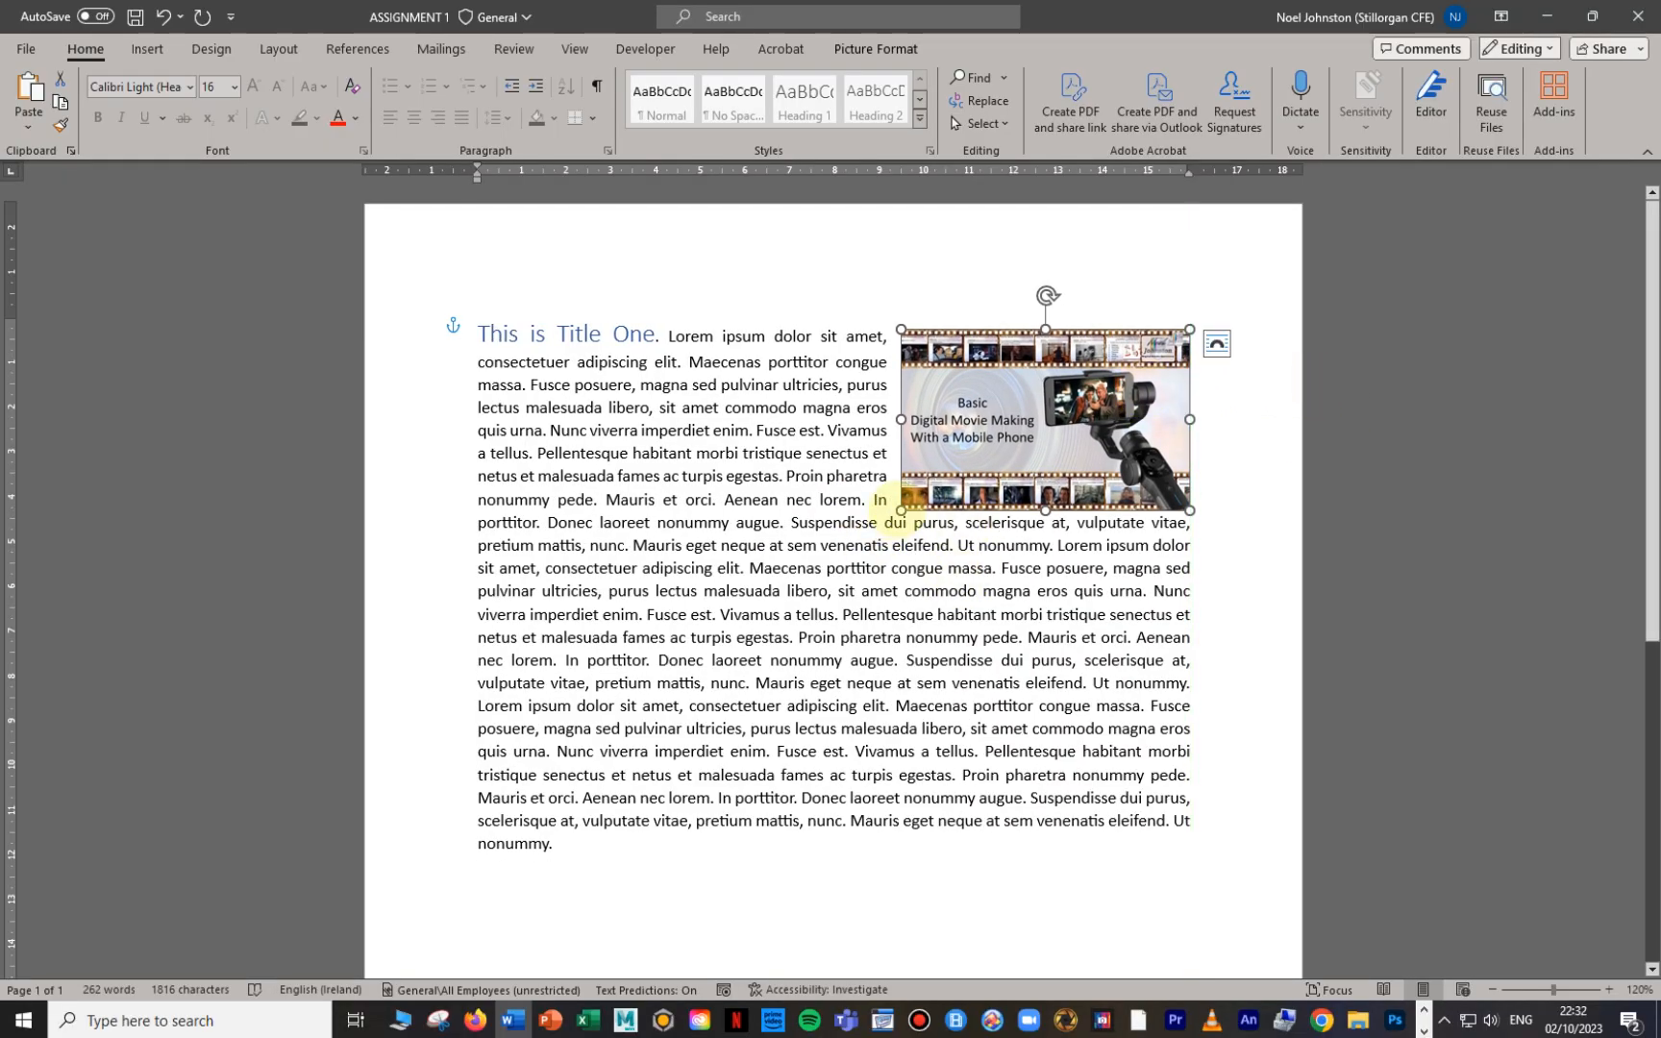
drag(887, 509, 988, 535)
click(674, 598)
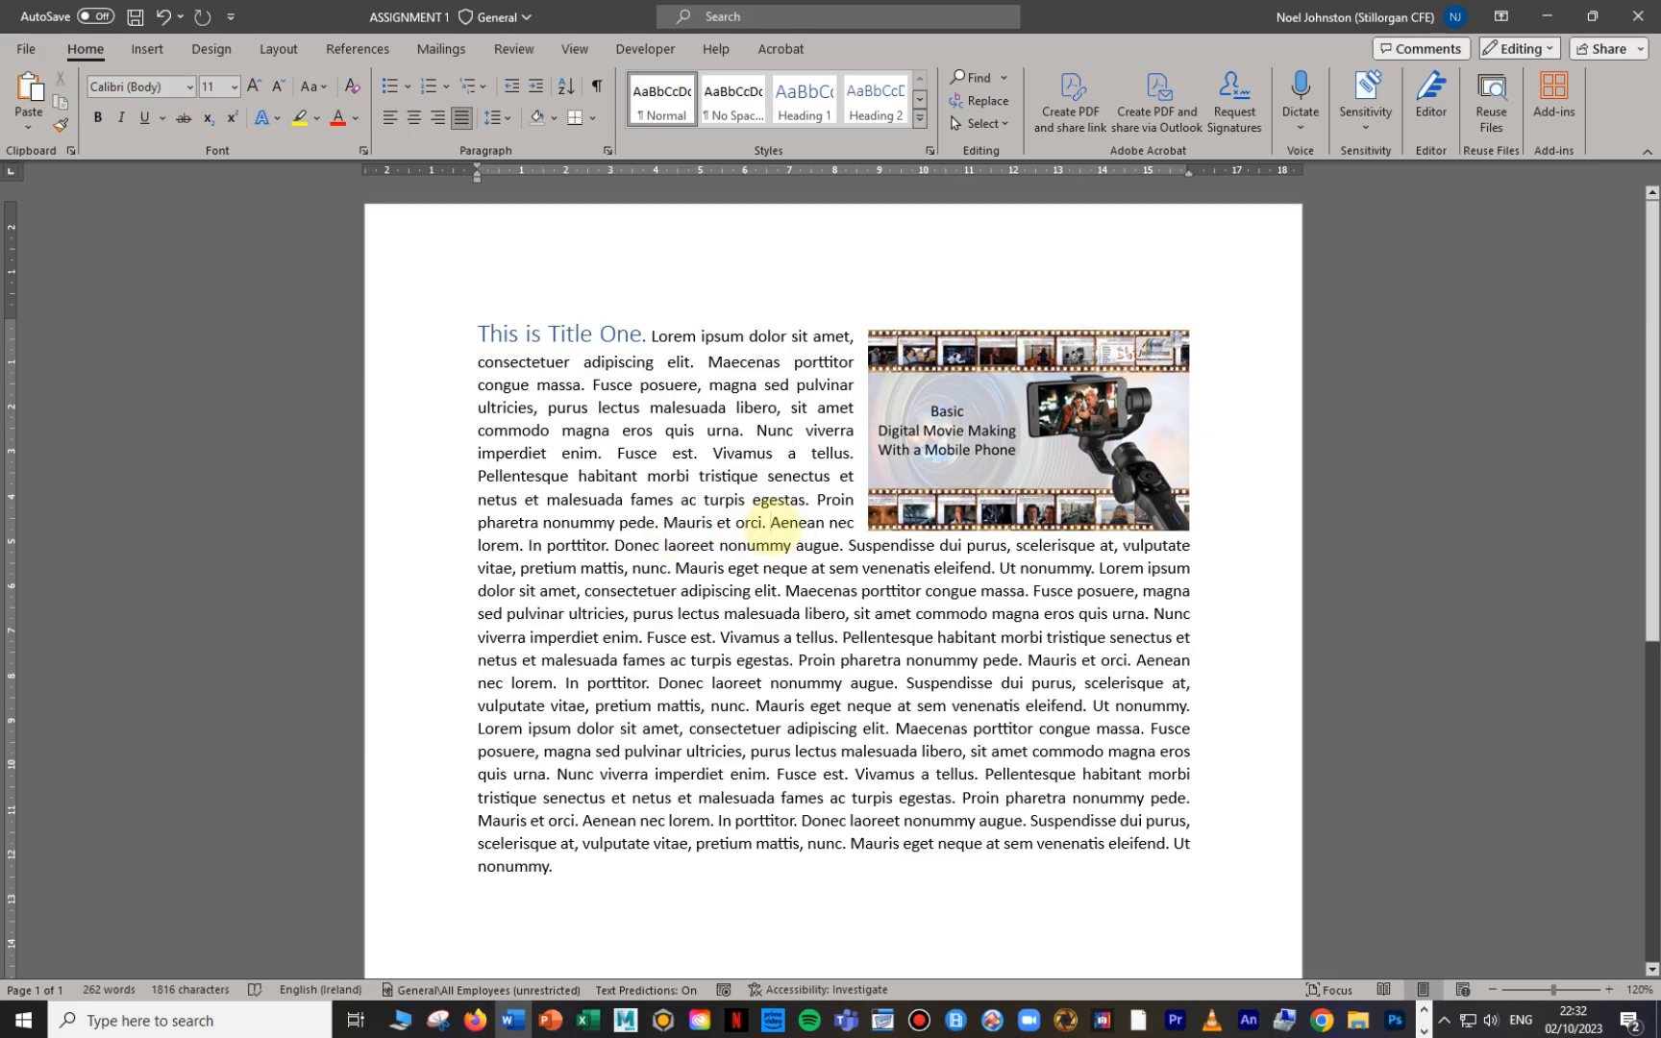
Step: Split the text before "Aenean nec lorem" beside the picture, leaving an empty paragraph between the two parts
click(771, 522)
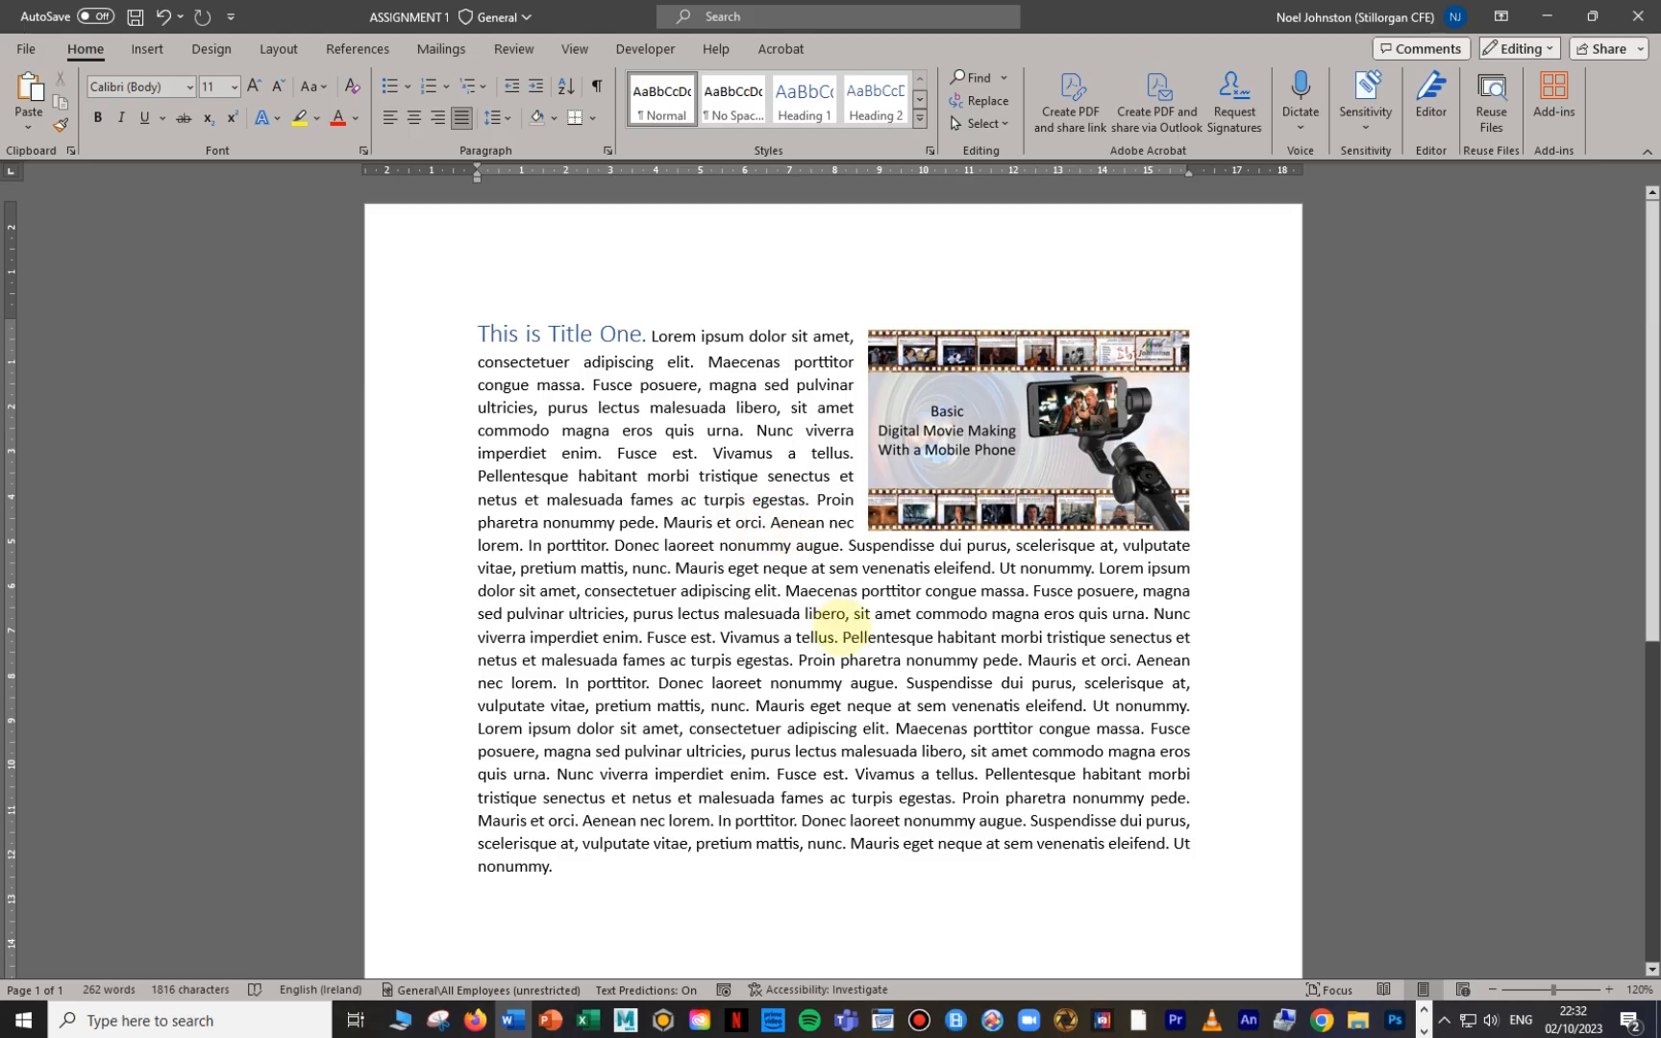
key(Return)
key(Return)
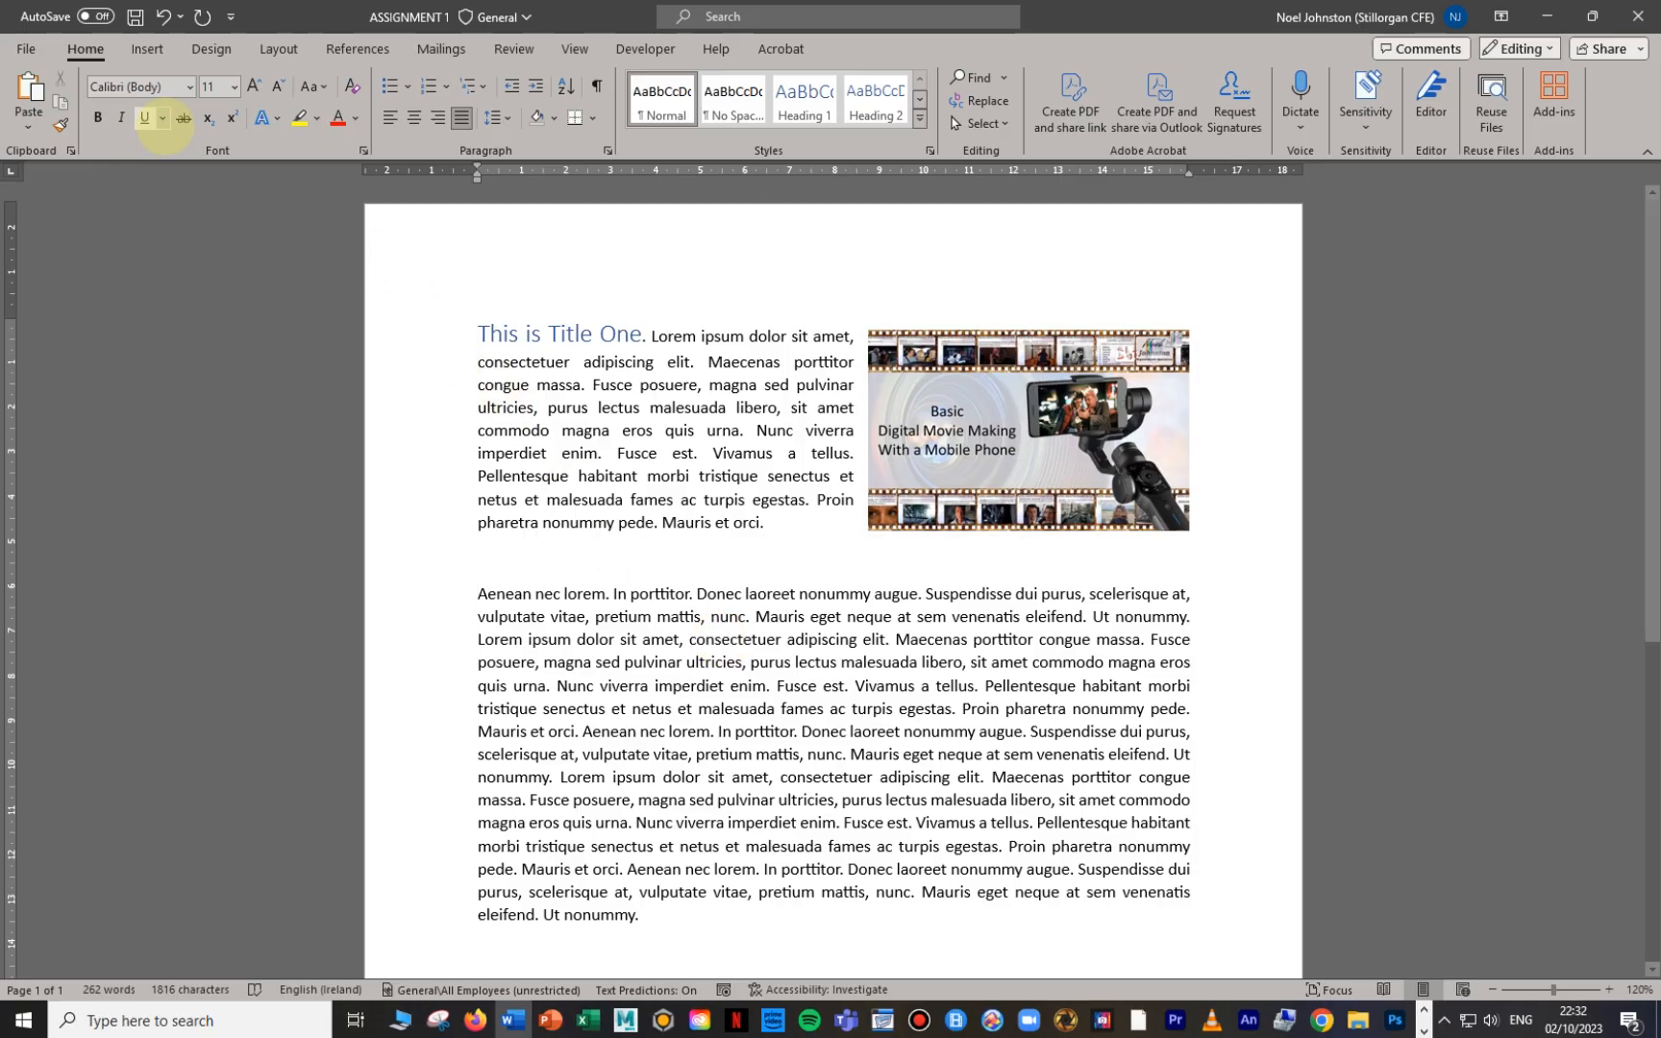
Step: Insert the picture Slide20 from the IMAGES FOR ASSIGNMENT 1 folder at the start of the second paragraph
click(147, 48)
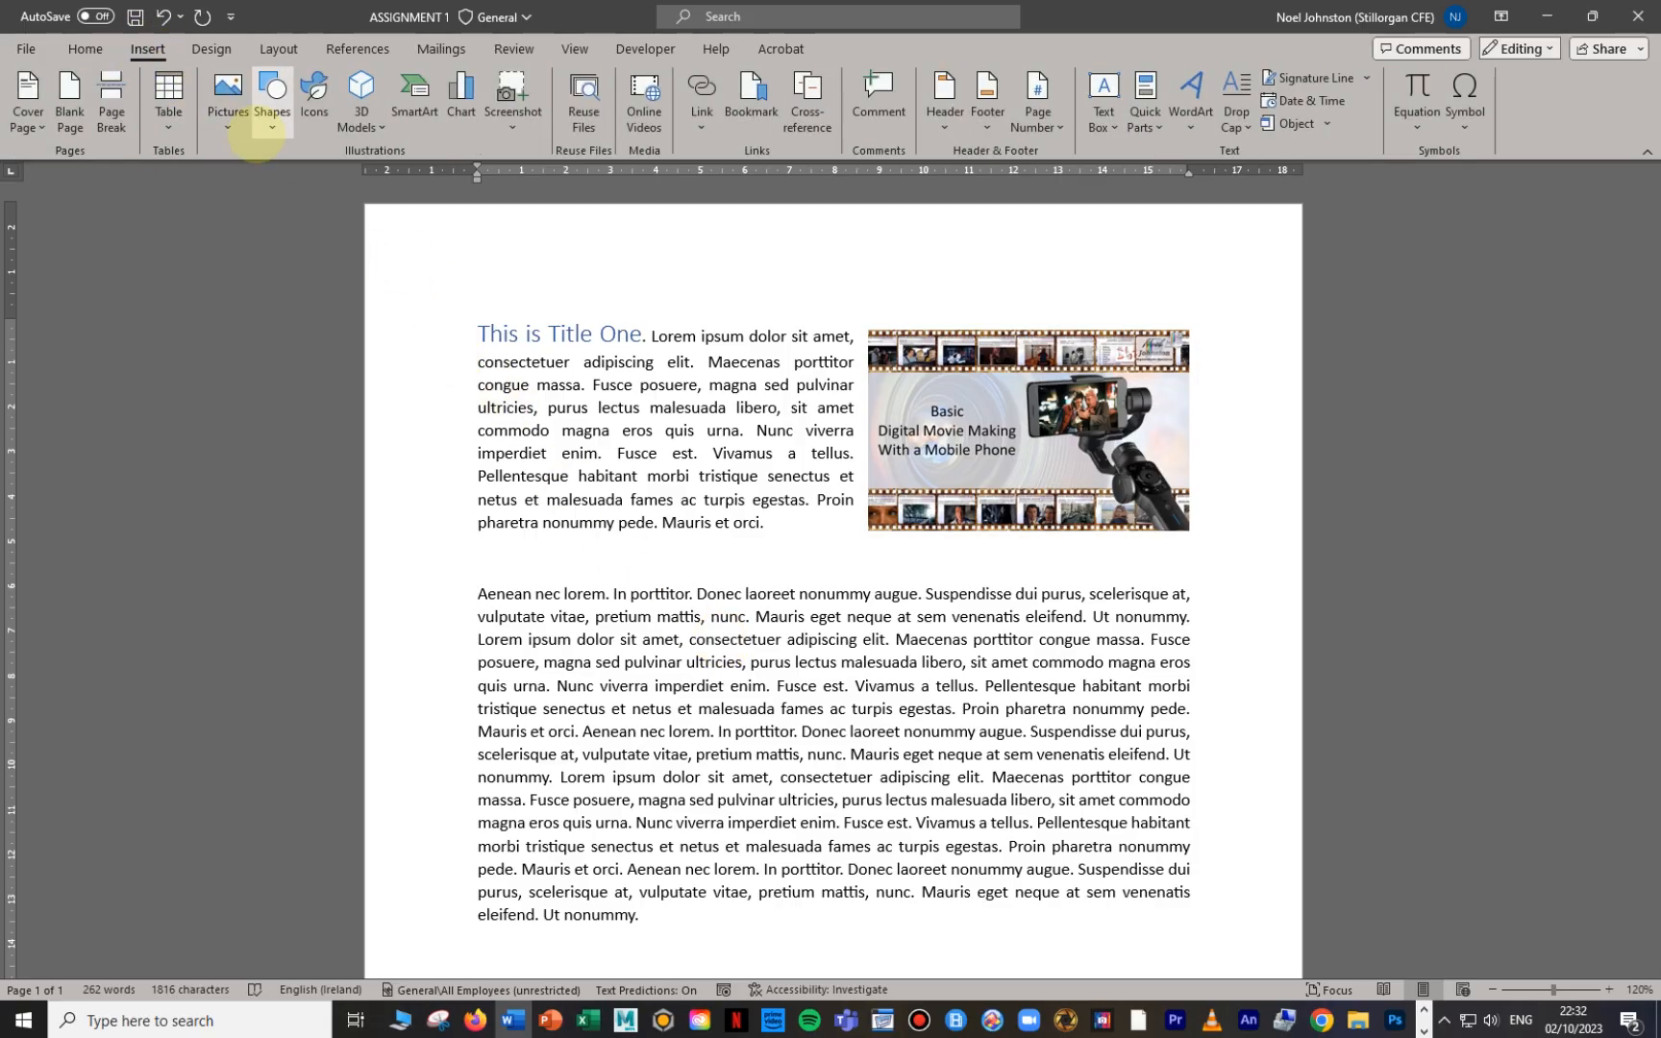
click(229, 106)
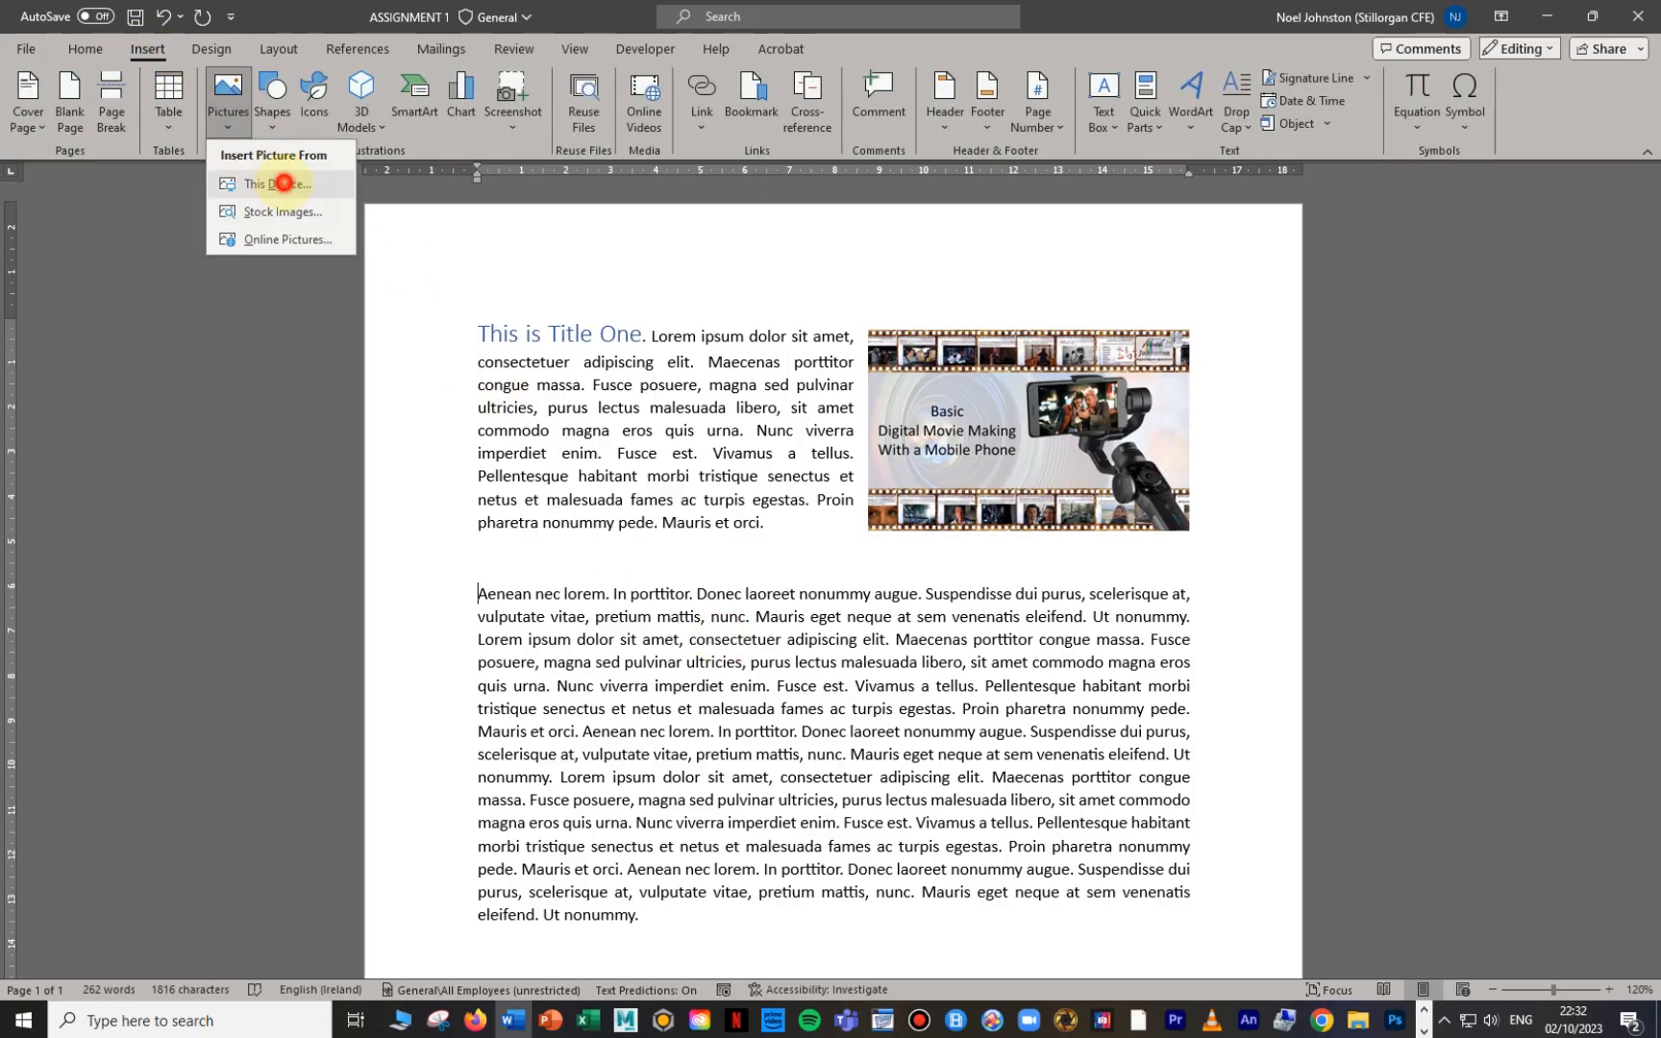
click(276, 184)
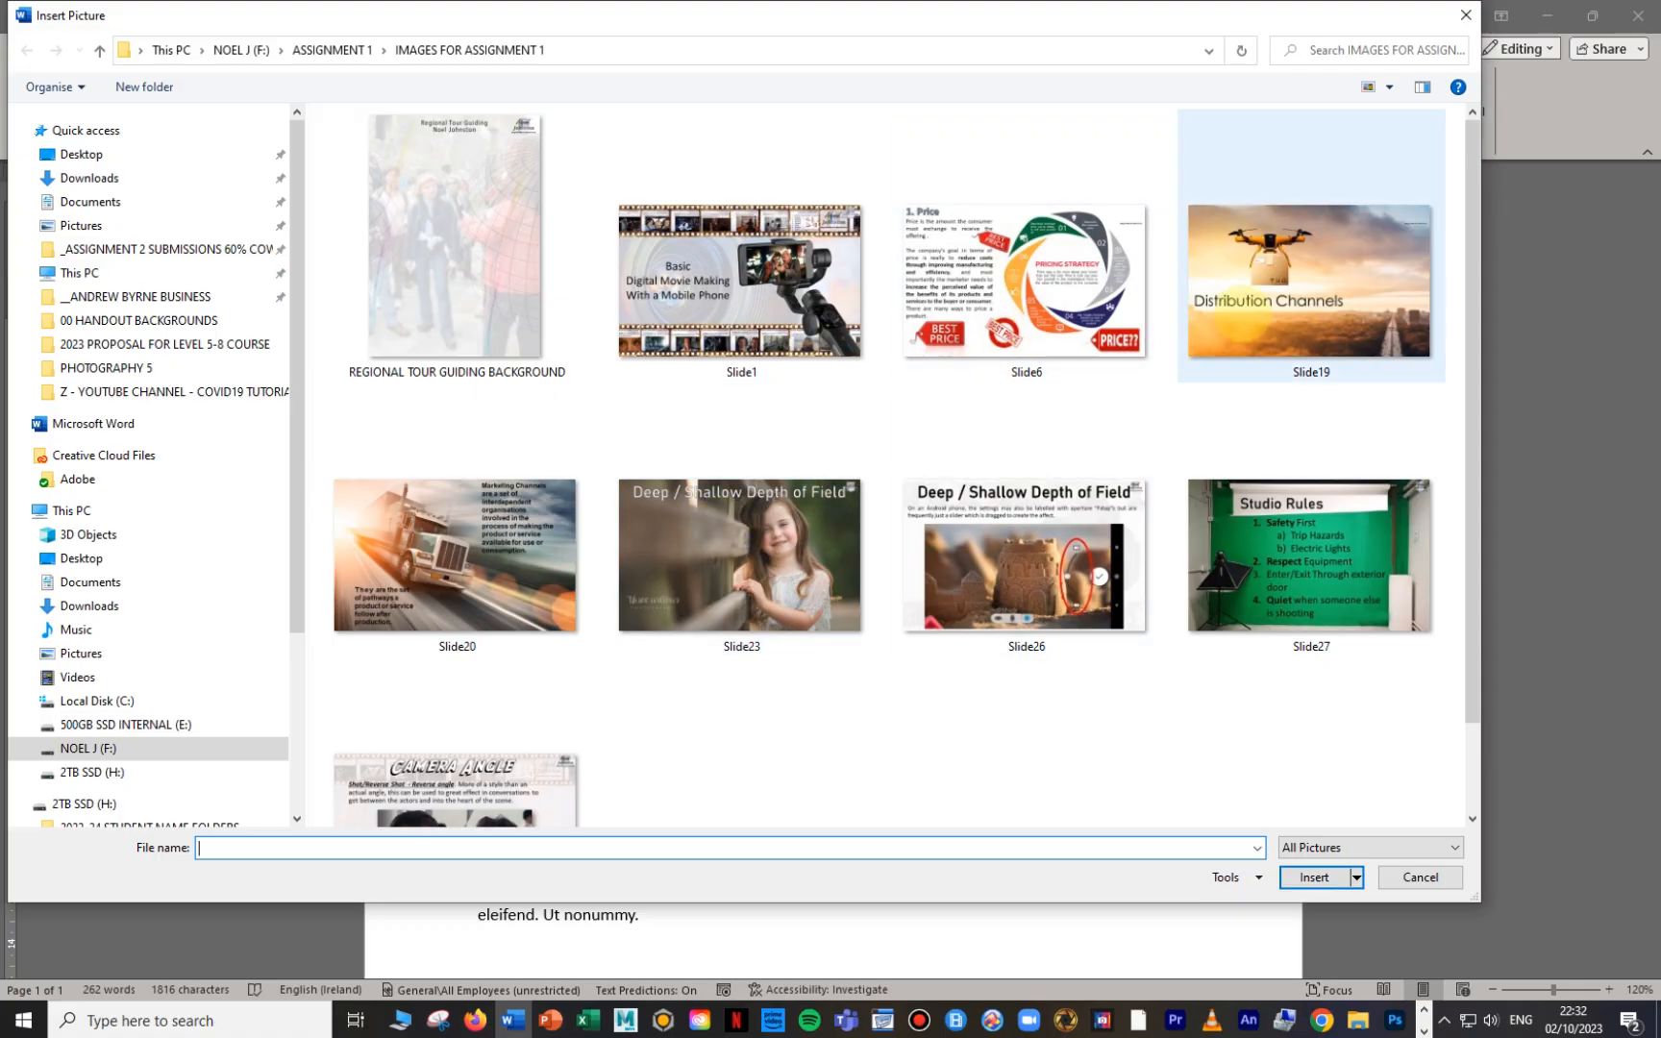
click(442, 519)
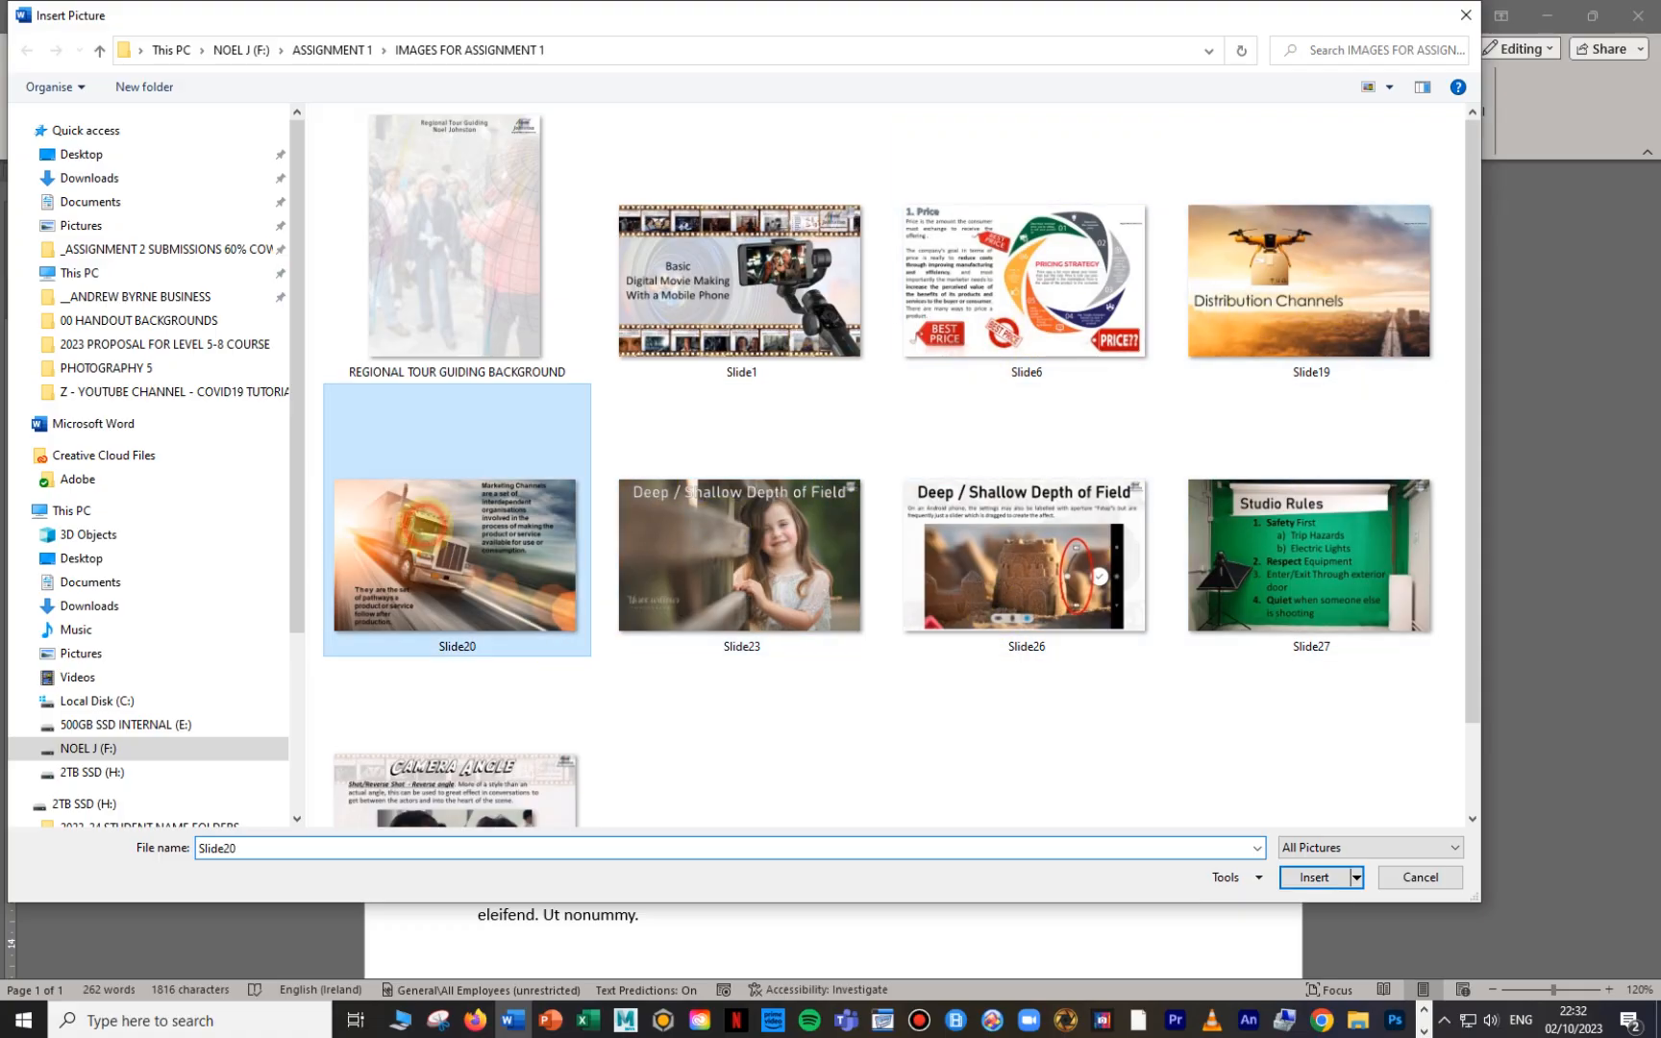
click(1315, 877)
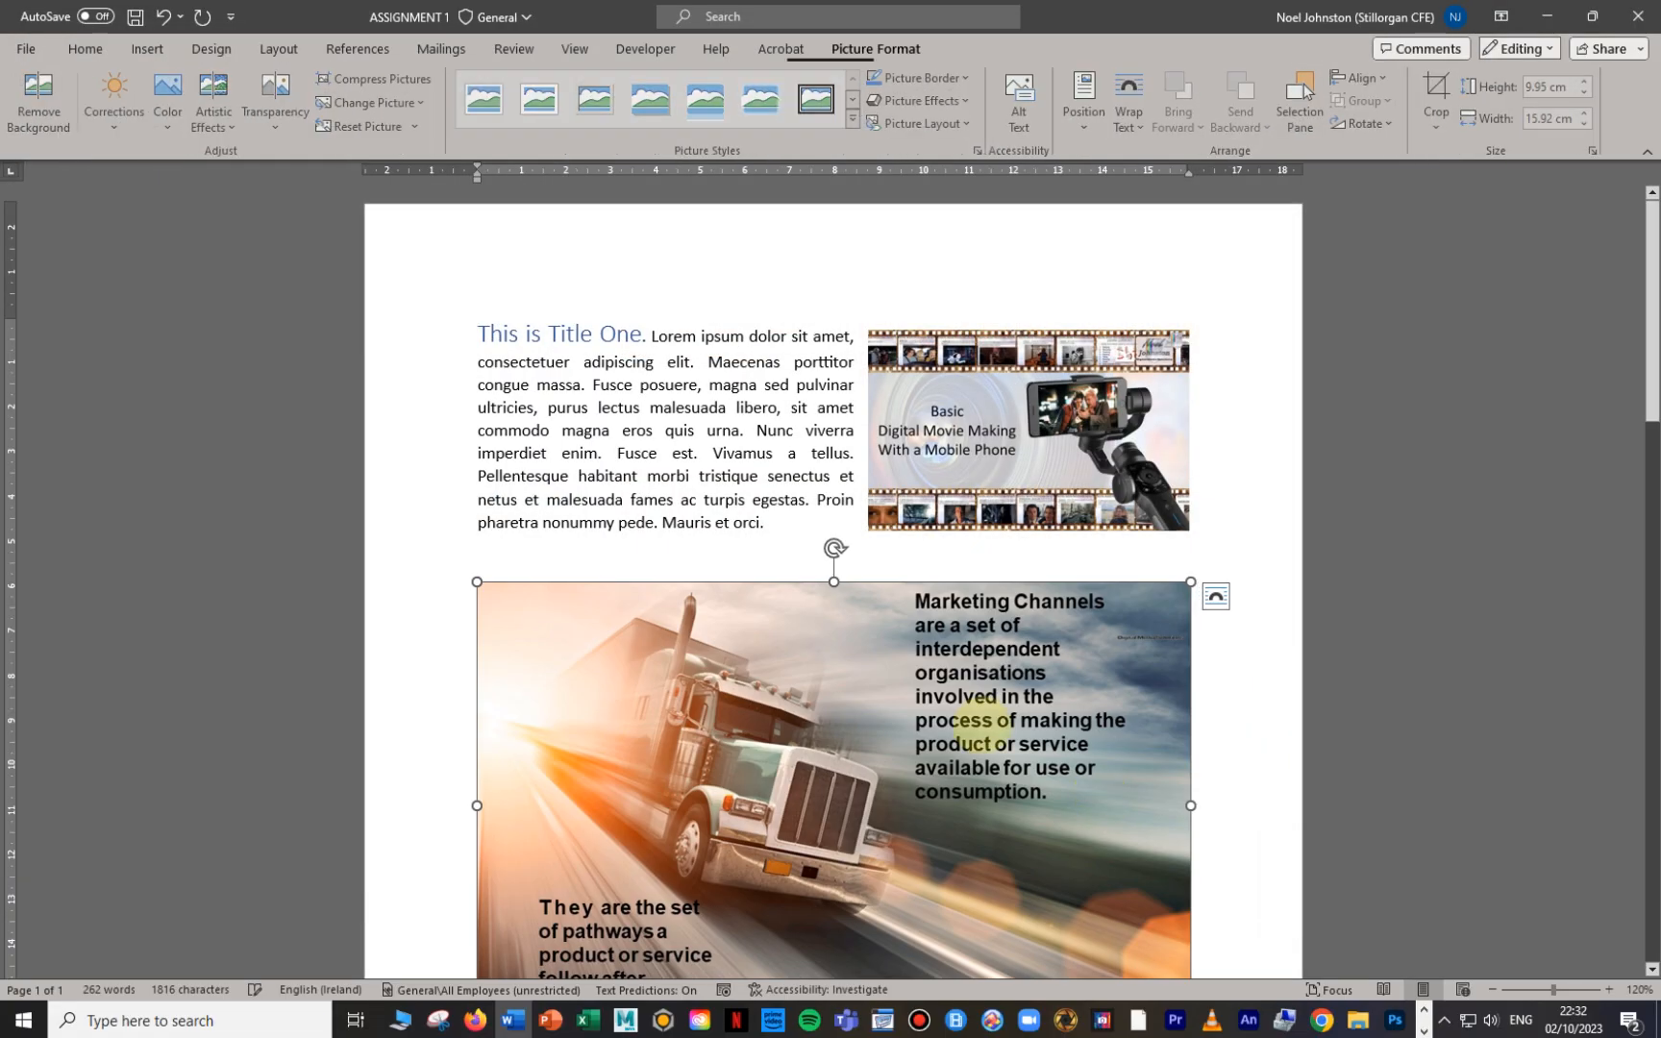
Step: Set the truck picture's text wrapping to Square and shrink it to about 5.79 by 3.62 cm at the left margin
scroll(872, 433, down, 3)
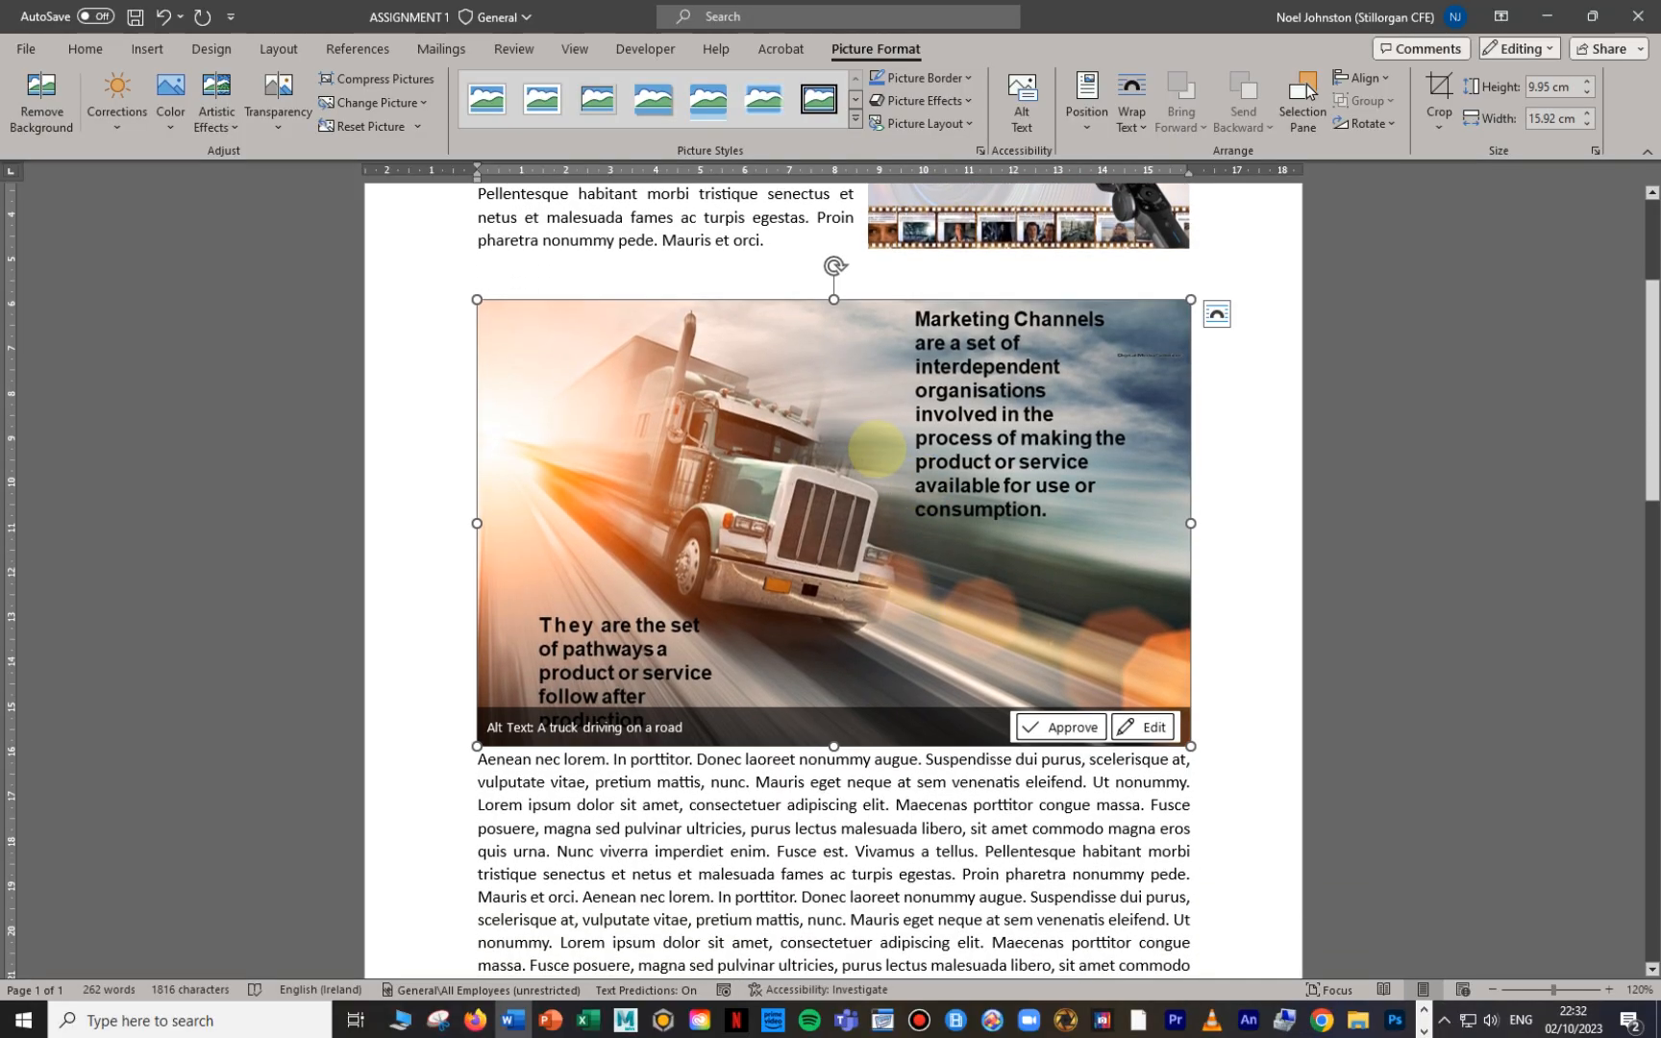
right_click(784, 439)
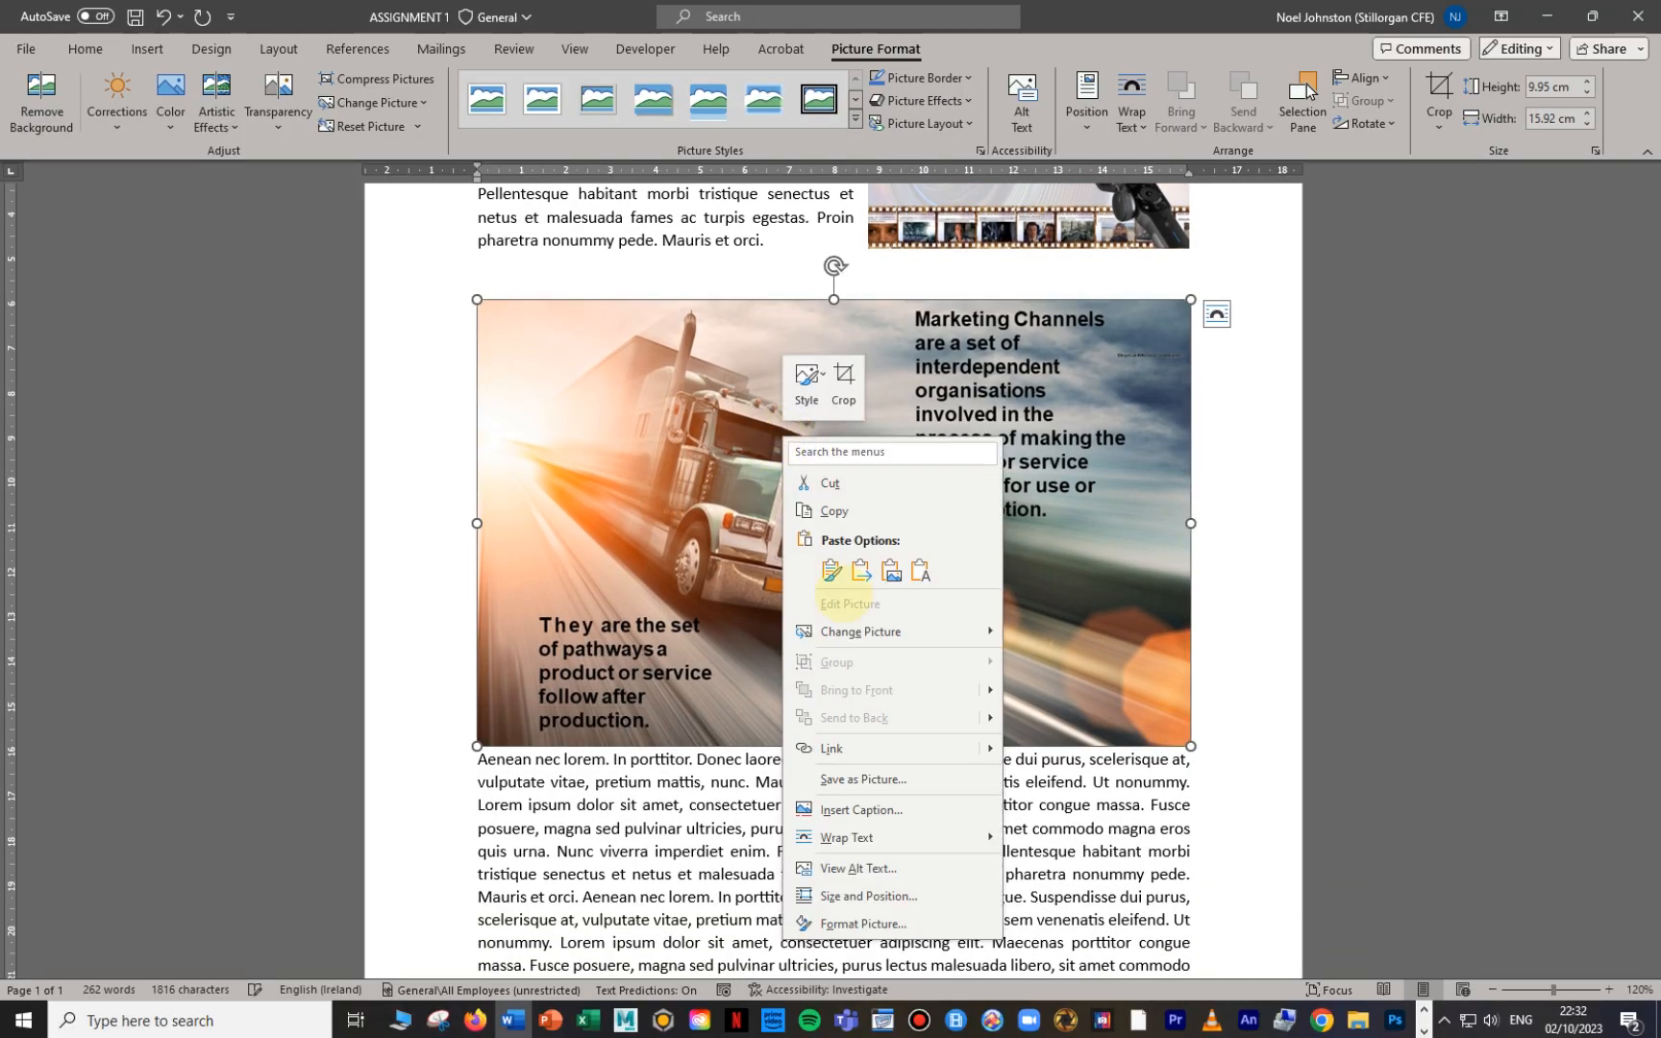
mouse_move(827, 838)
click(1094, 692)
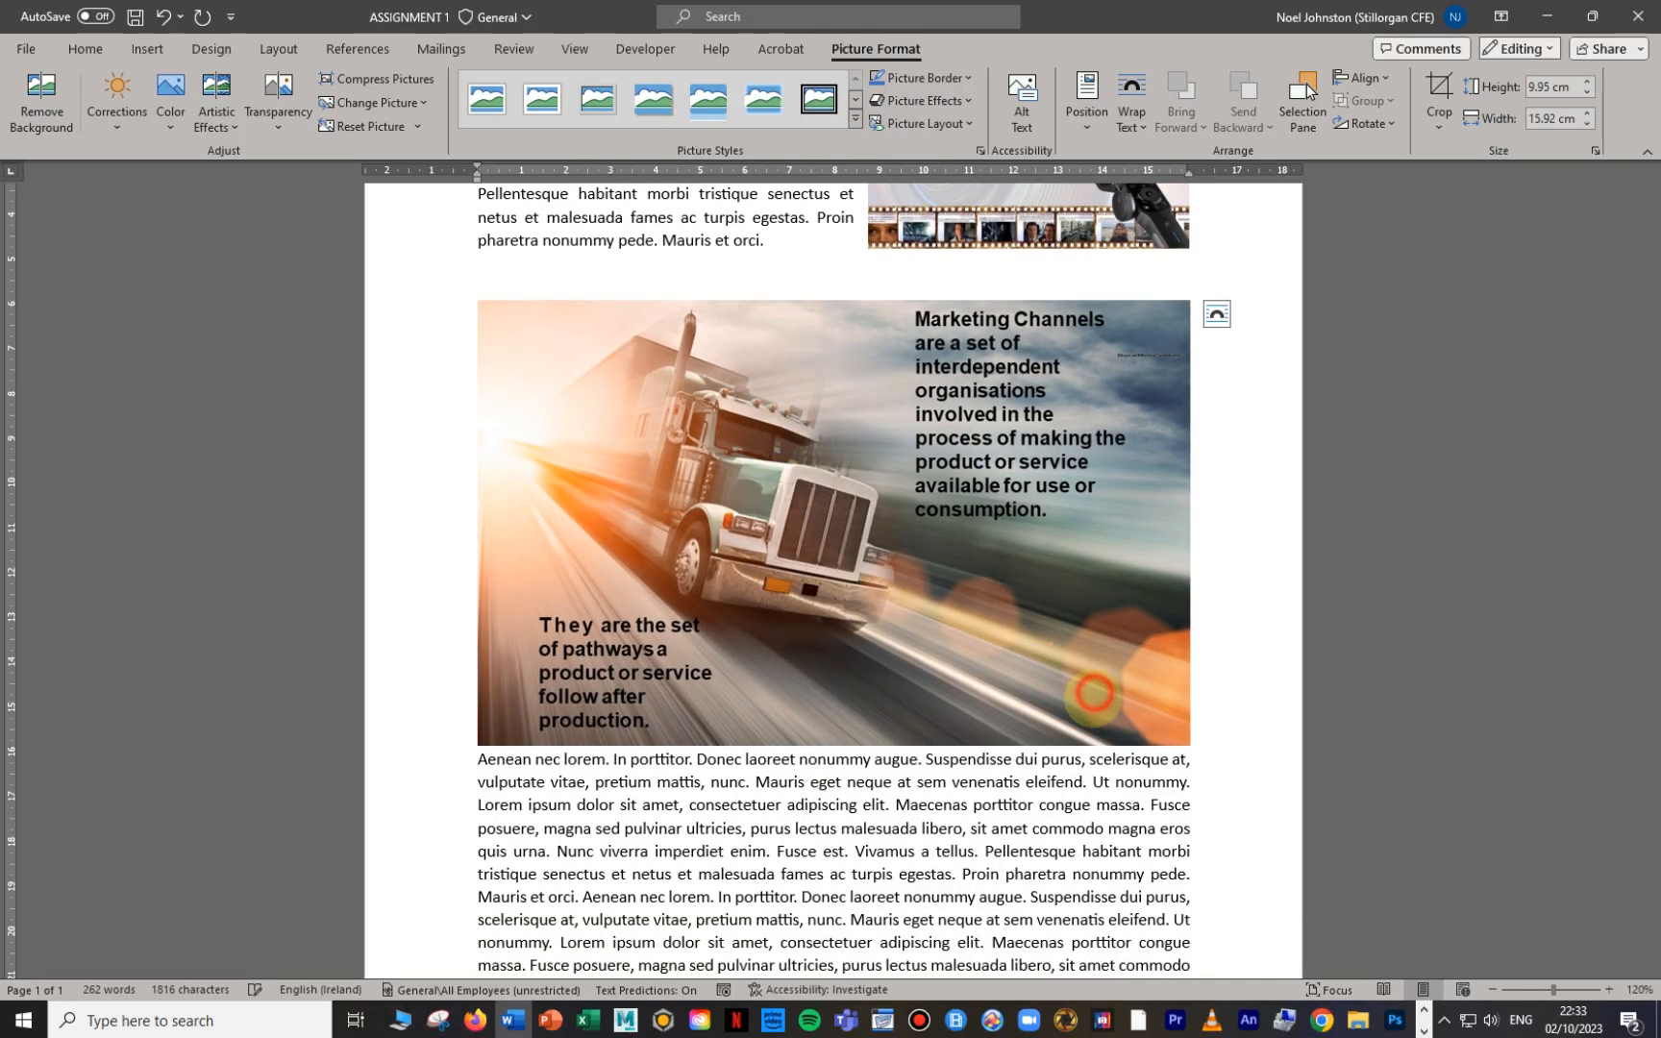
drag(1190, 745, 737, 462)
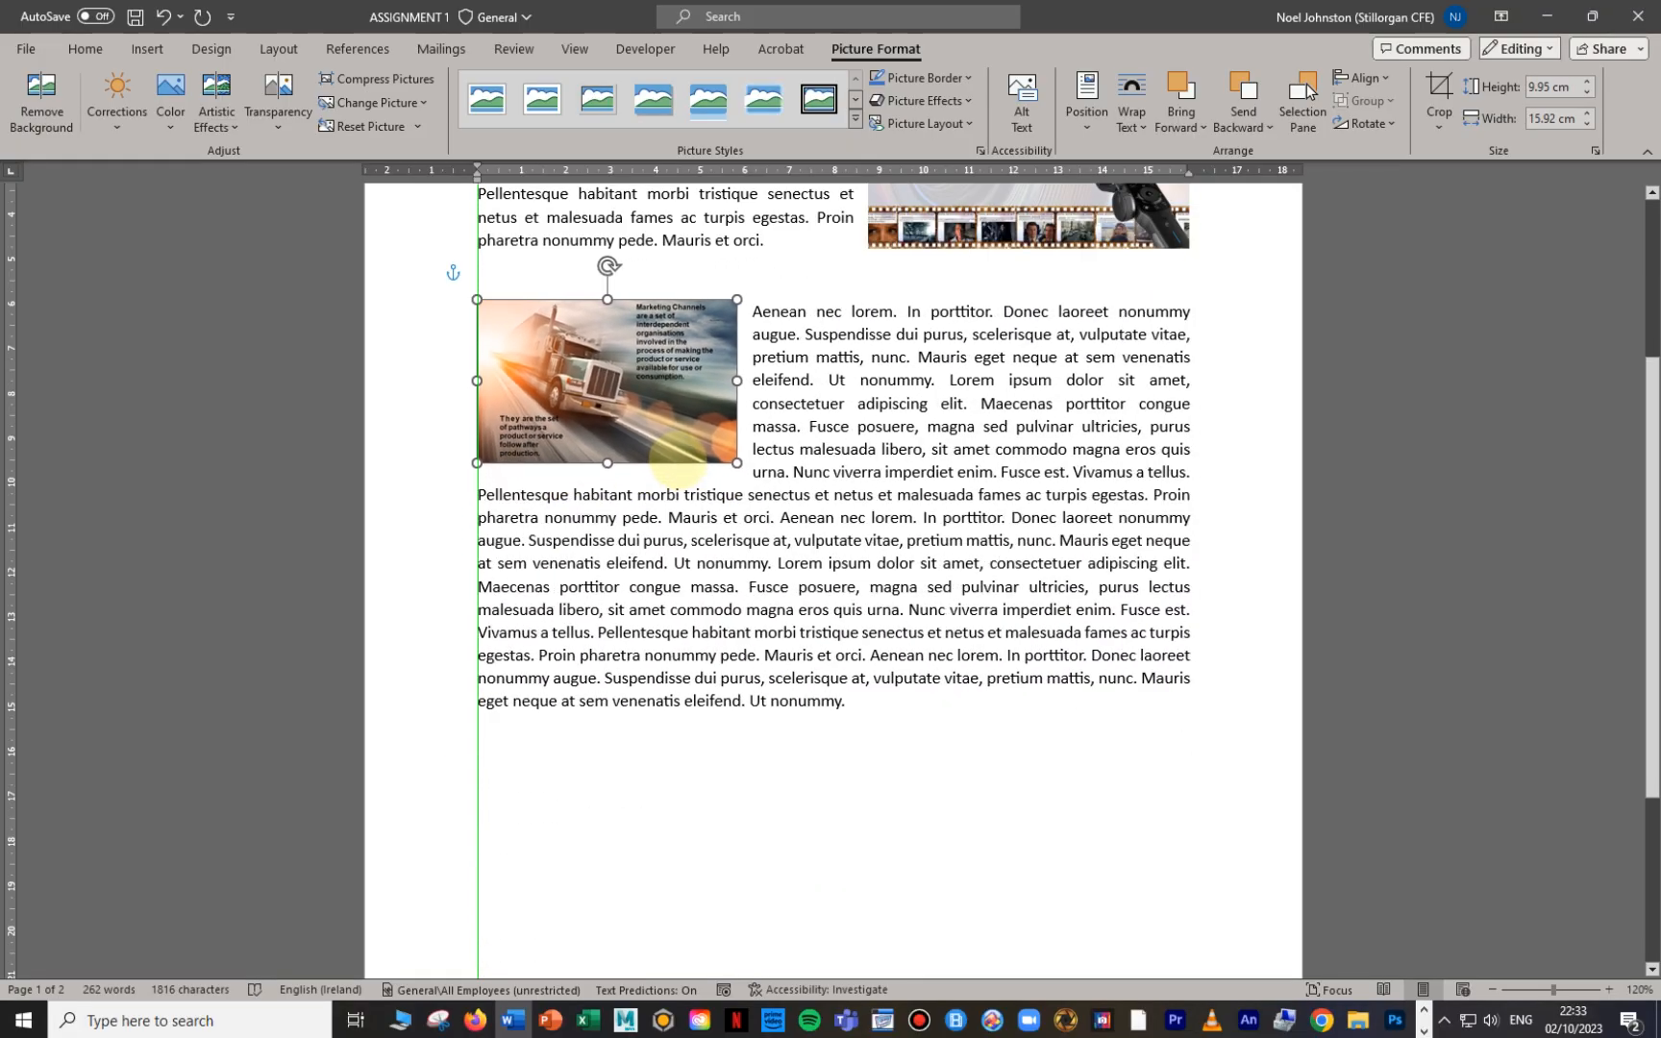
mouse_move(611, 411)
mouse_down()
mouse_move(608, 472)
mouse_move(606, 420)
mouse_up()
scroll(1038, 601, down, 1)
scroll(1038, 601, up, 3)
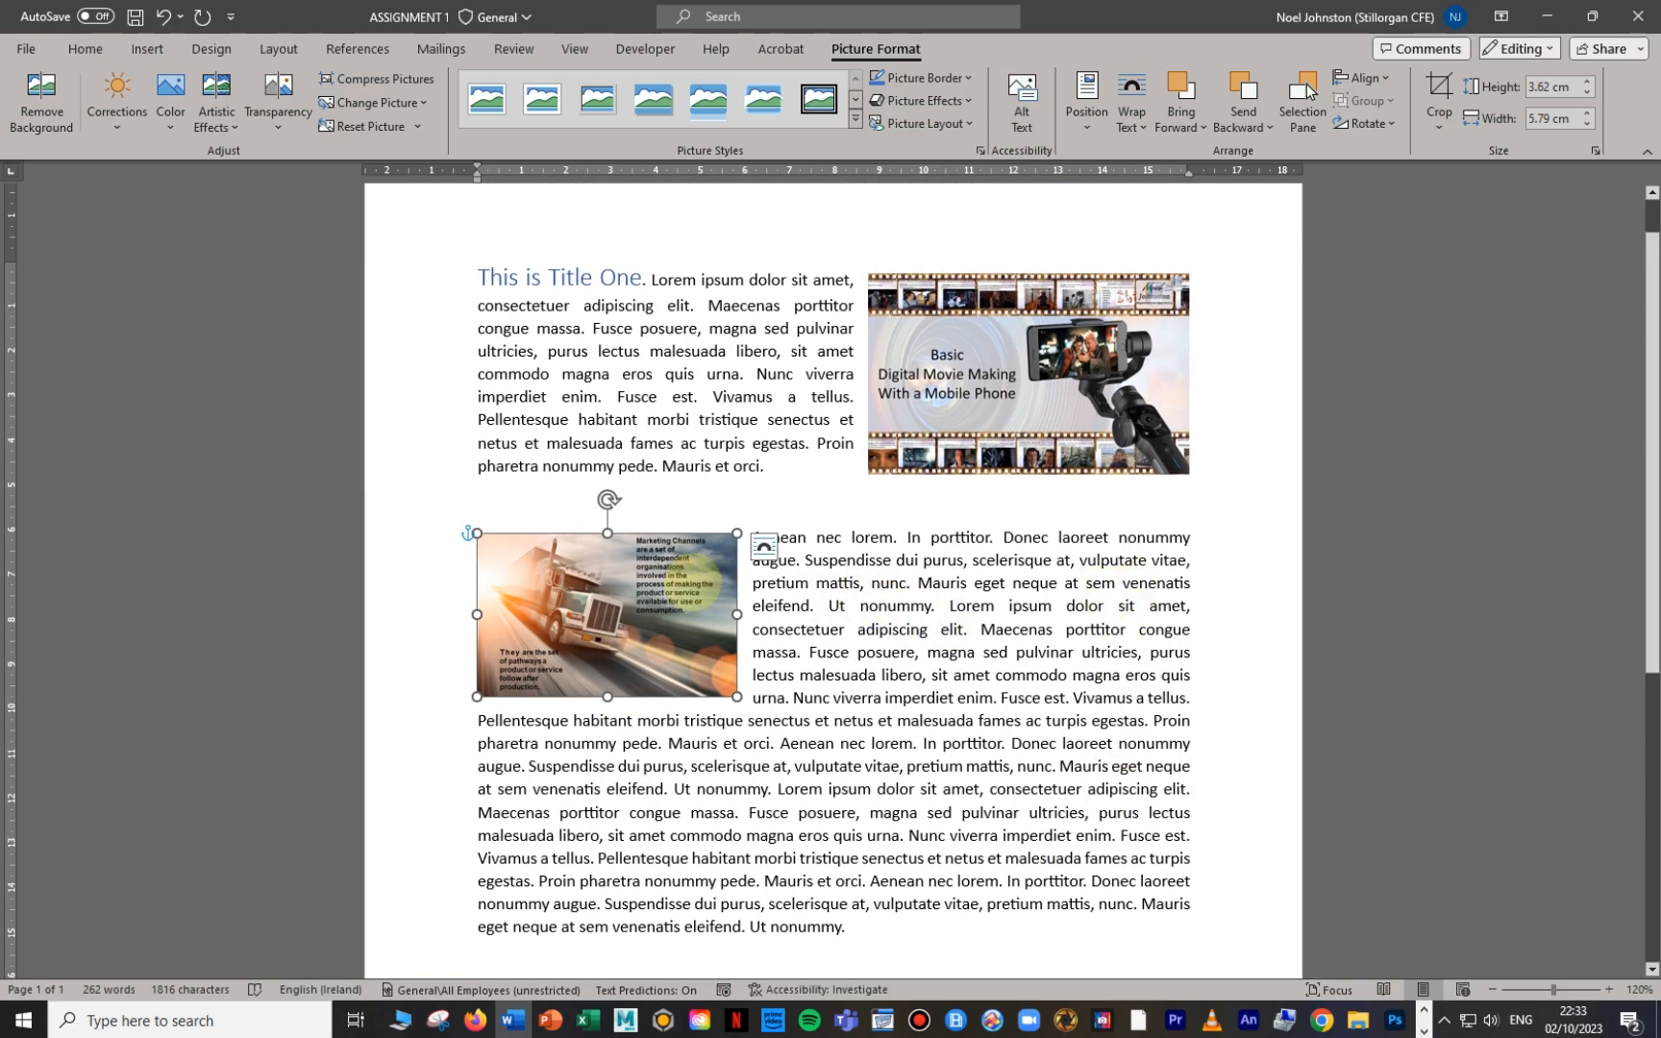
Step: Shrink the film-making picture slightly from its lower-left corner, keeping it against the right margin
scroll(871, 537, down, 1)
scroll(994, 326, up, 1)
click(870, 473)
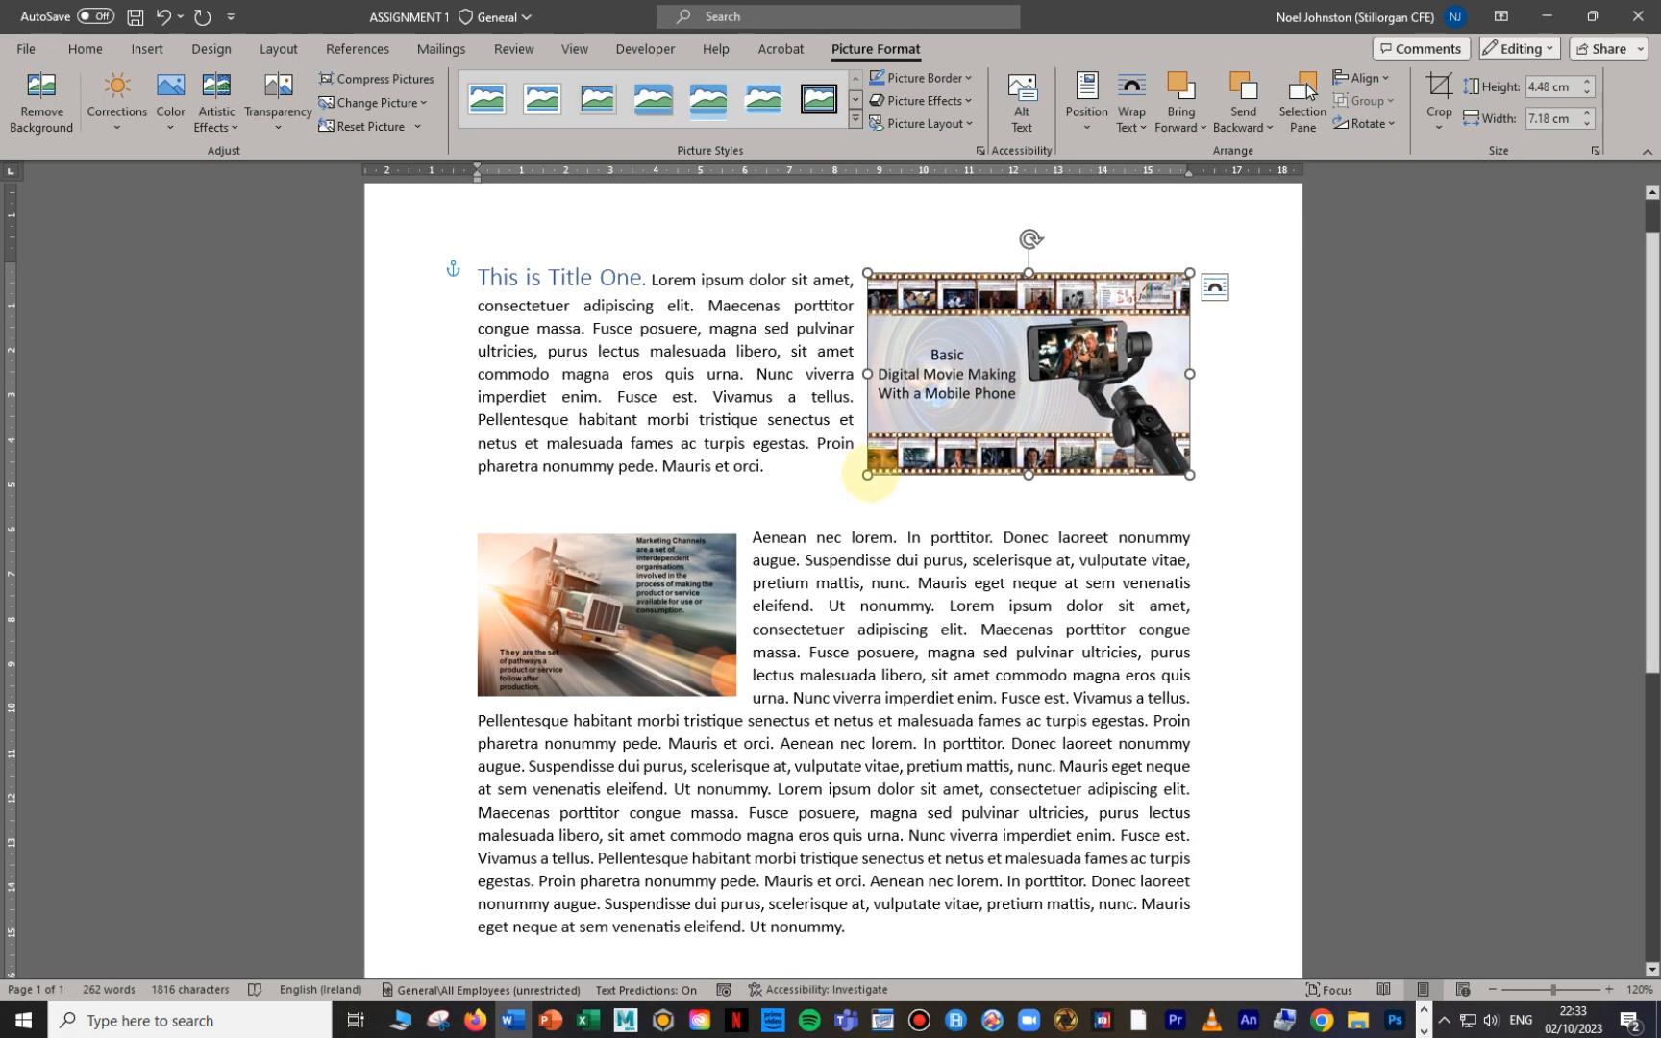
drag(868, 474, 901, 453)
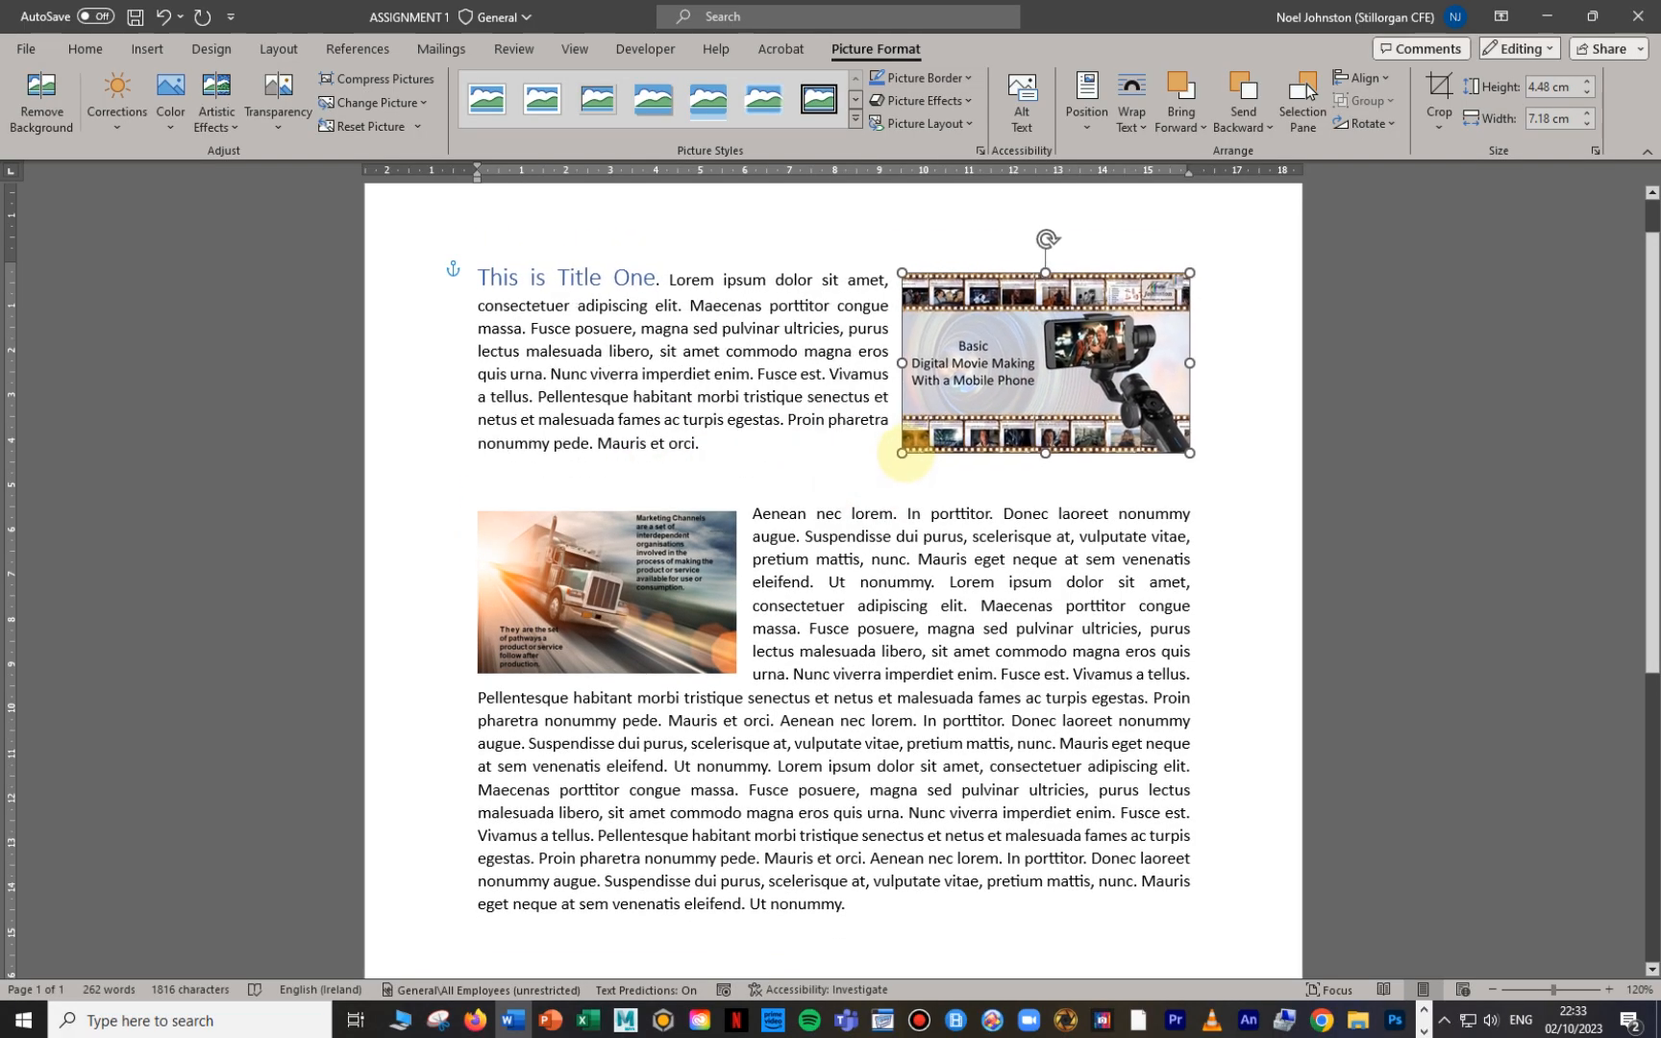
Step: Delete the empty paragraph between the first text block and the truck picture's paragraph
click(670, 474)
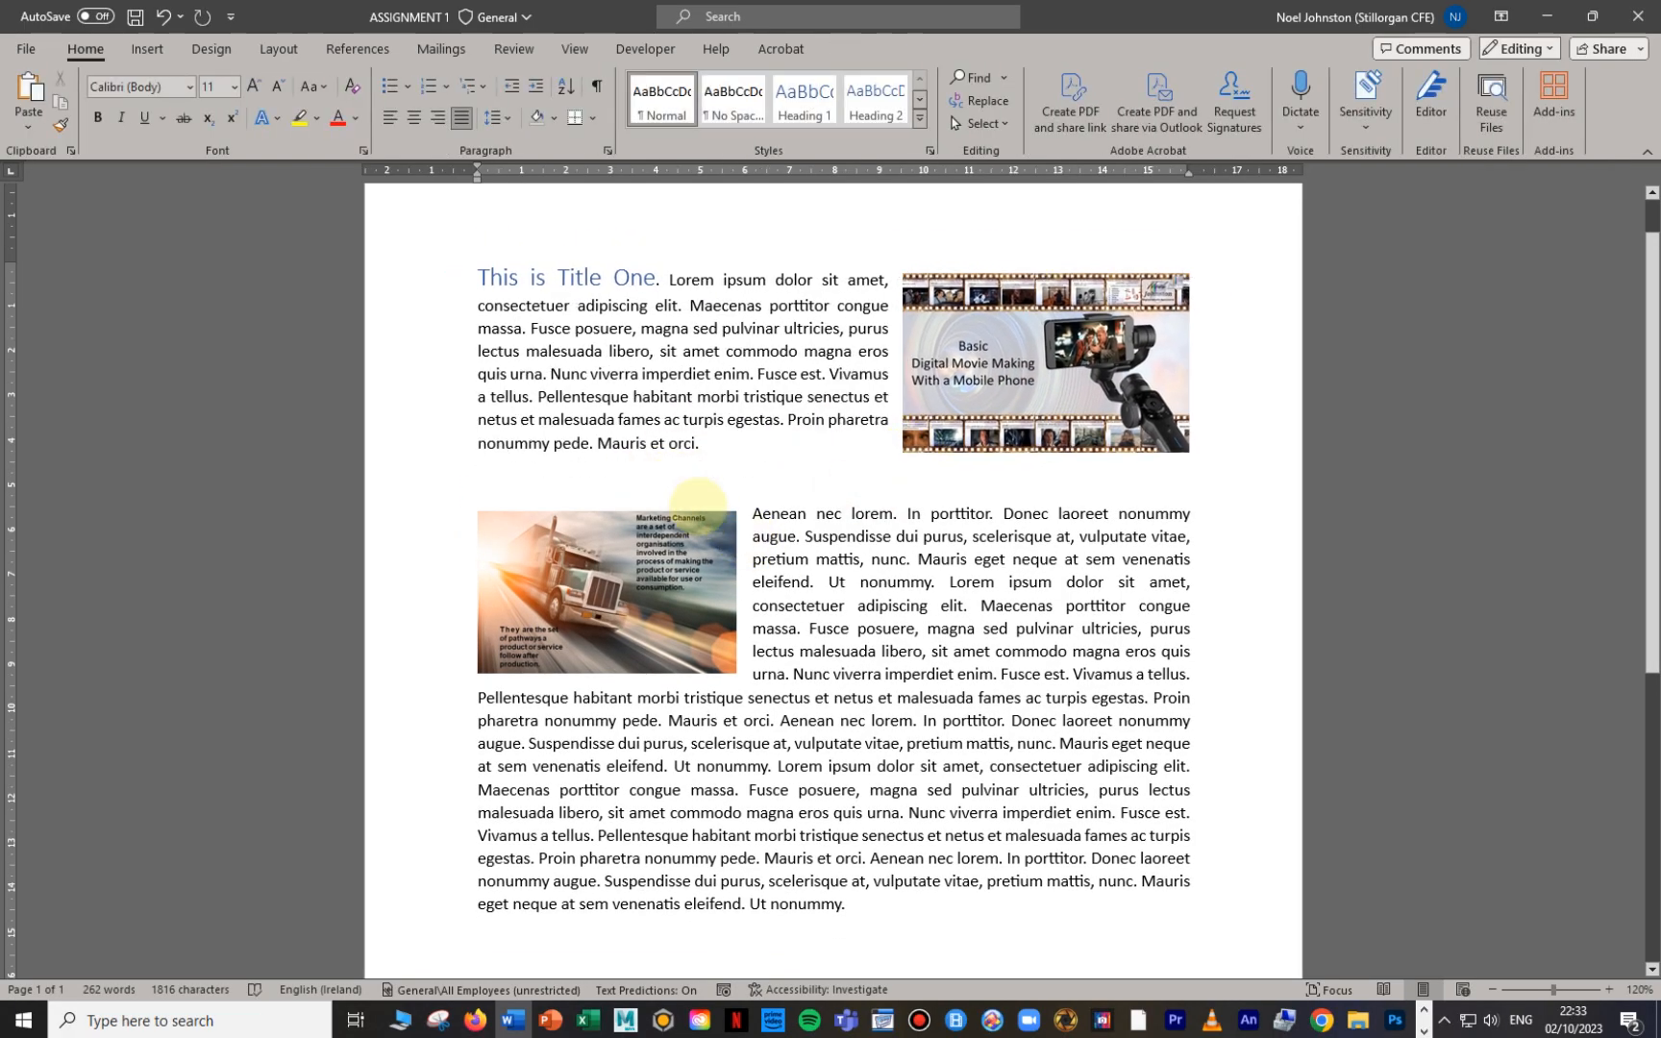
key(Delete)
scroll(962, 592, down, 2)
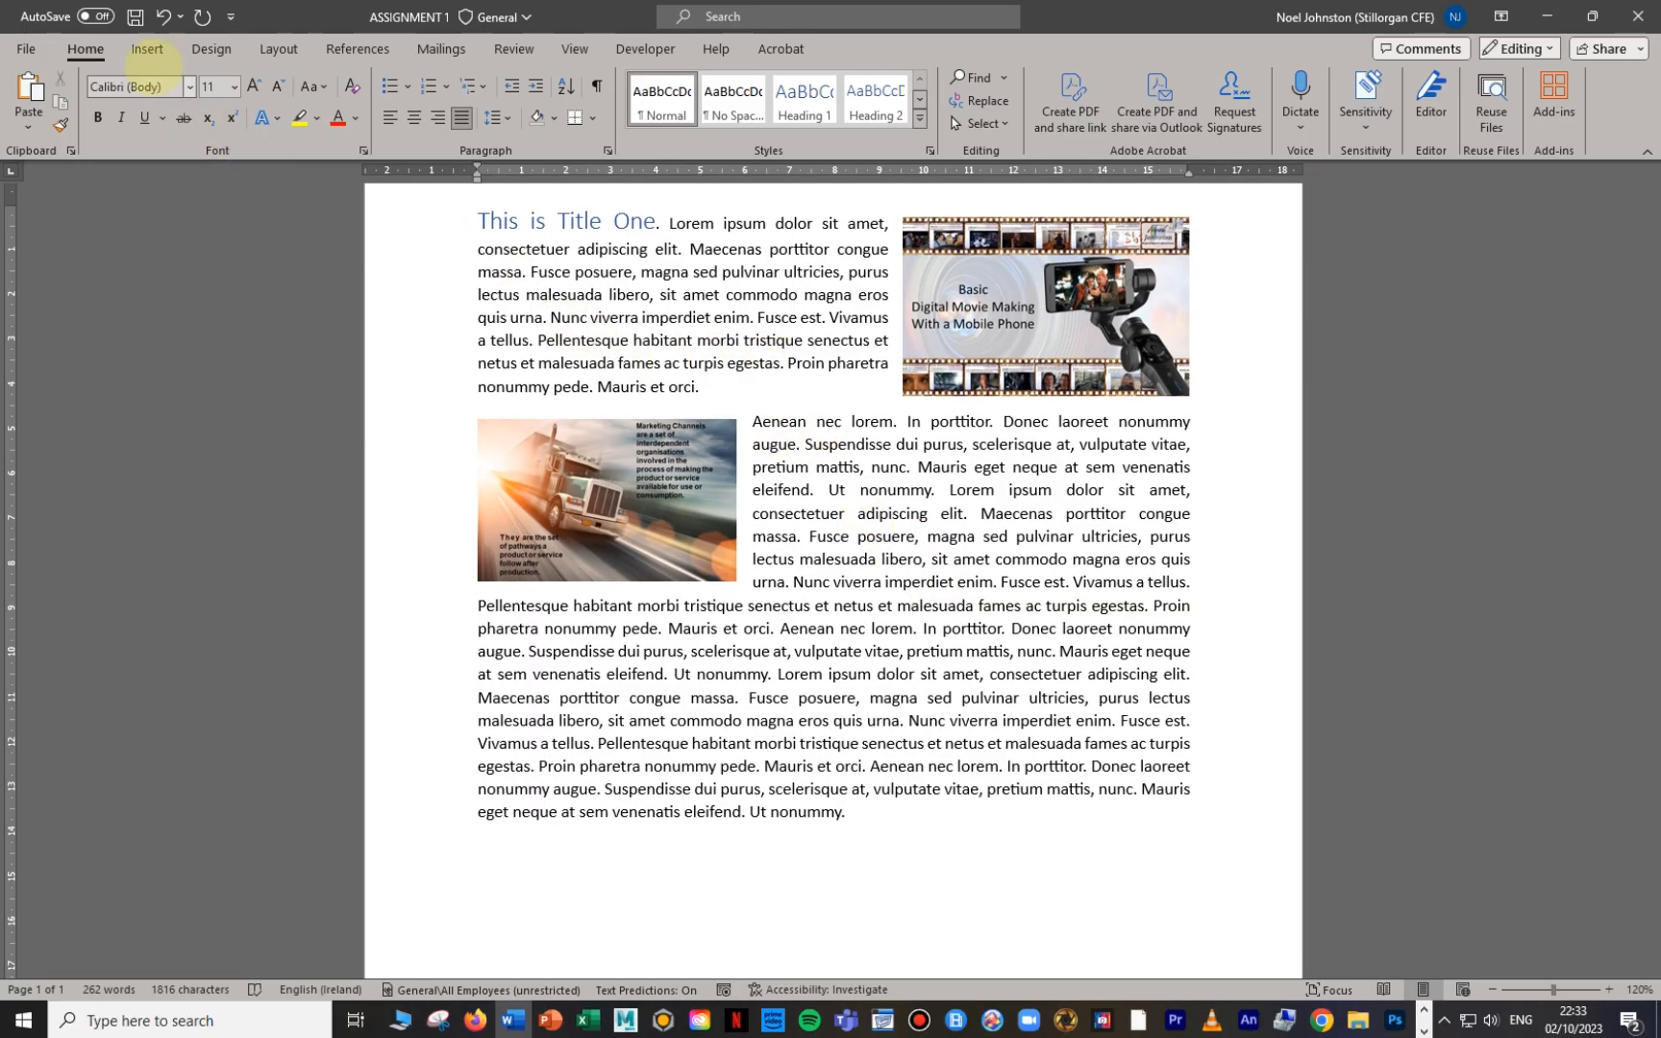
Step: Insert the picture Slide26 from the IMAGES FOR ASSIGNMENT 1 folder at the start of the second paragraph
click(147, 48)
click(225, 107)
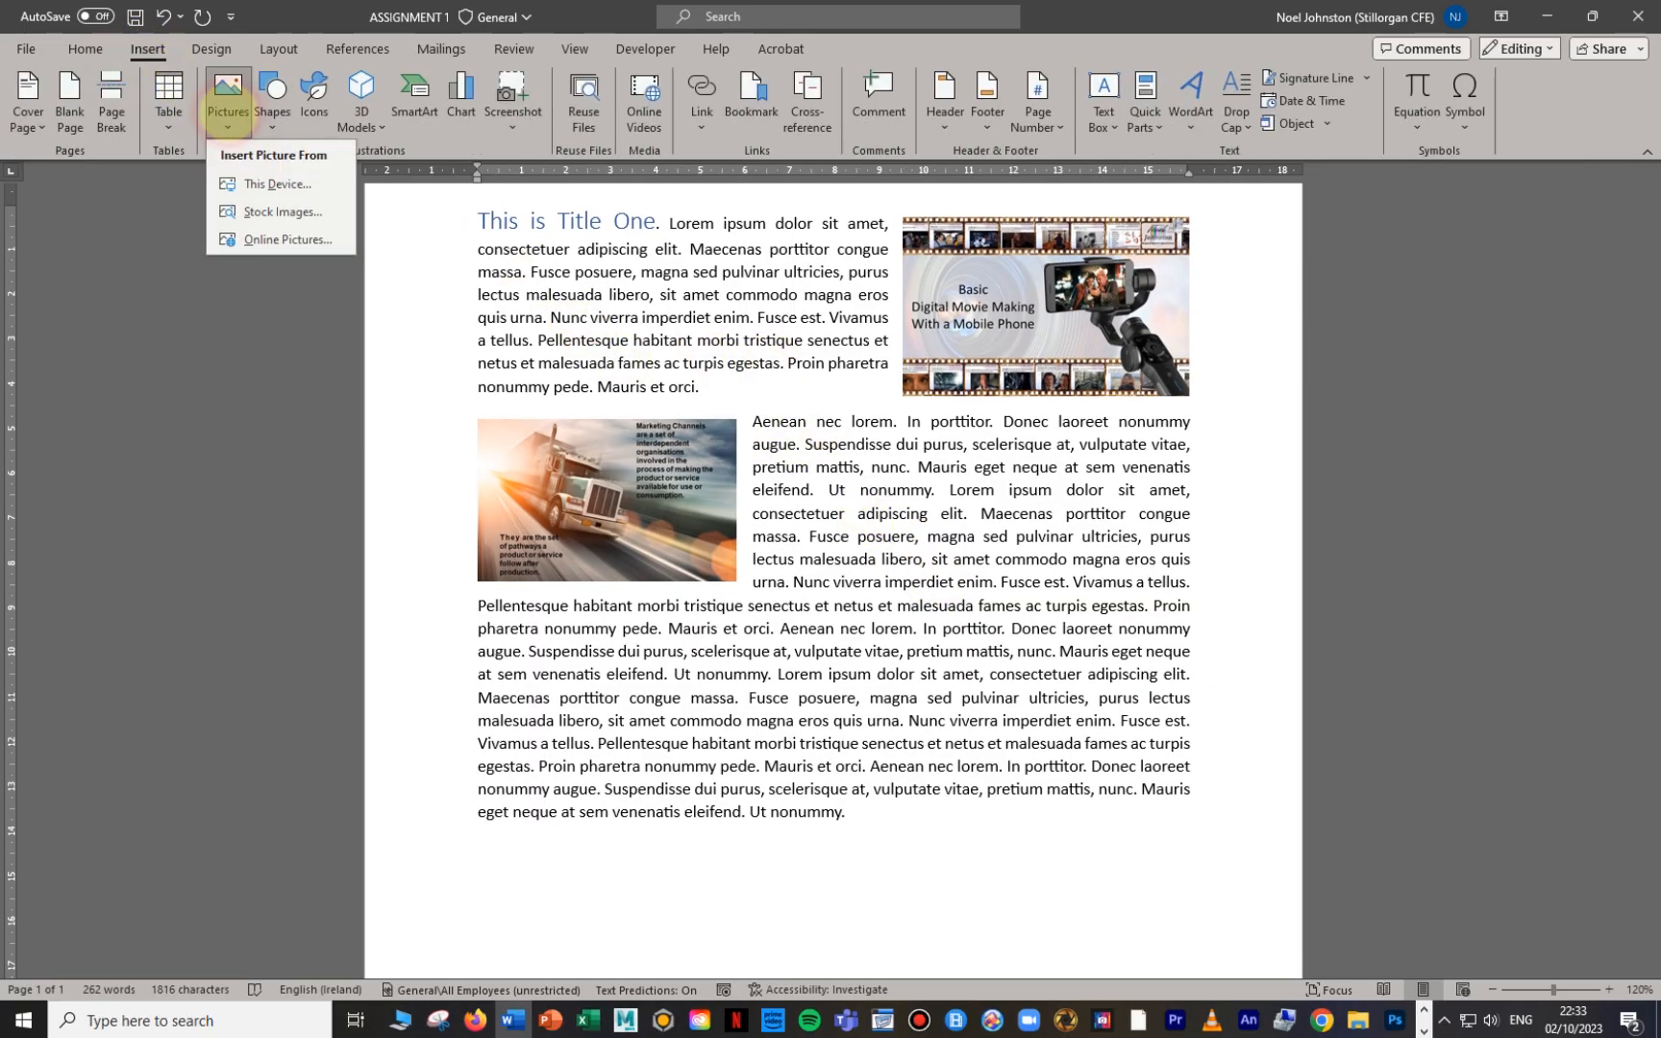
click(289, 184)
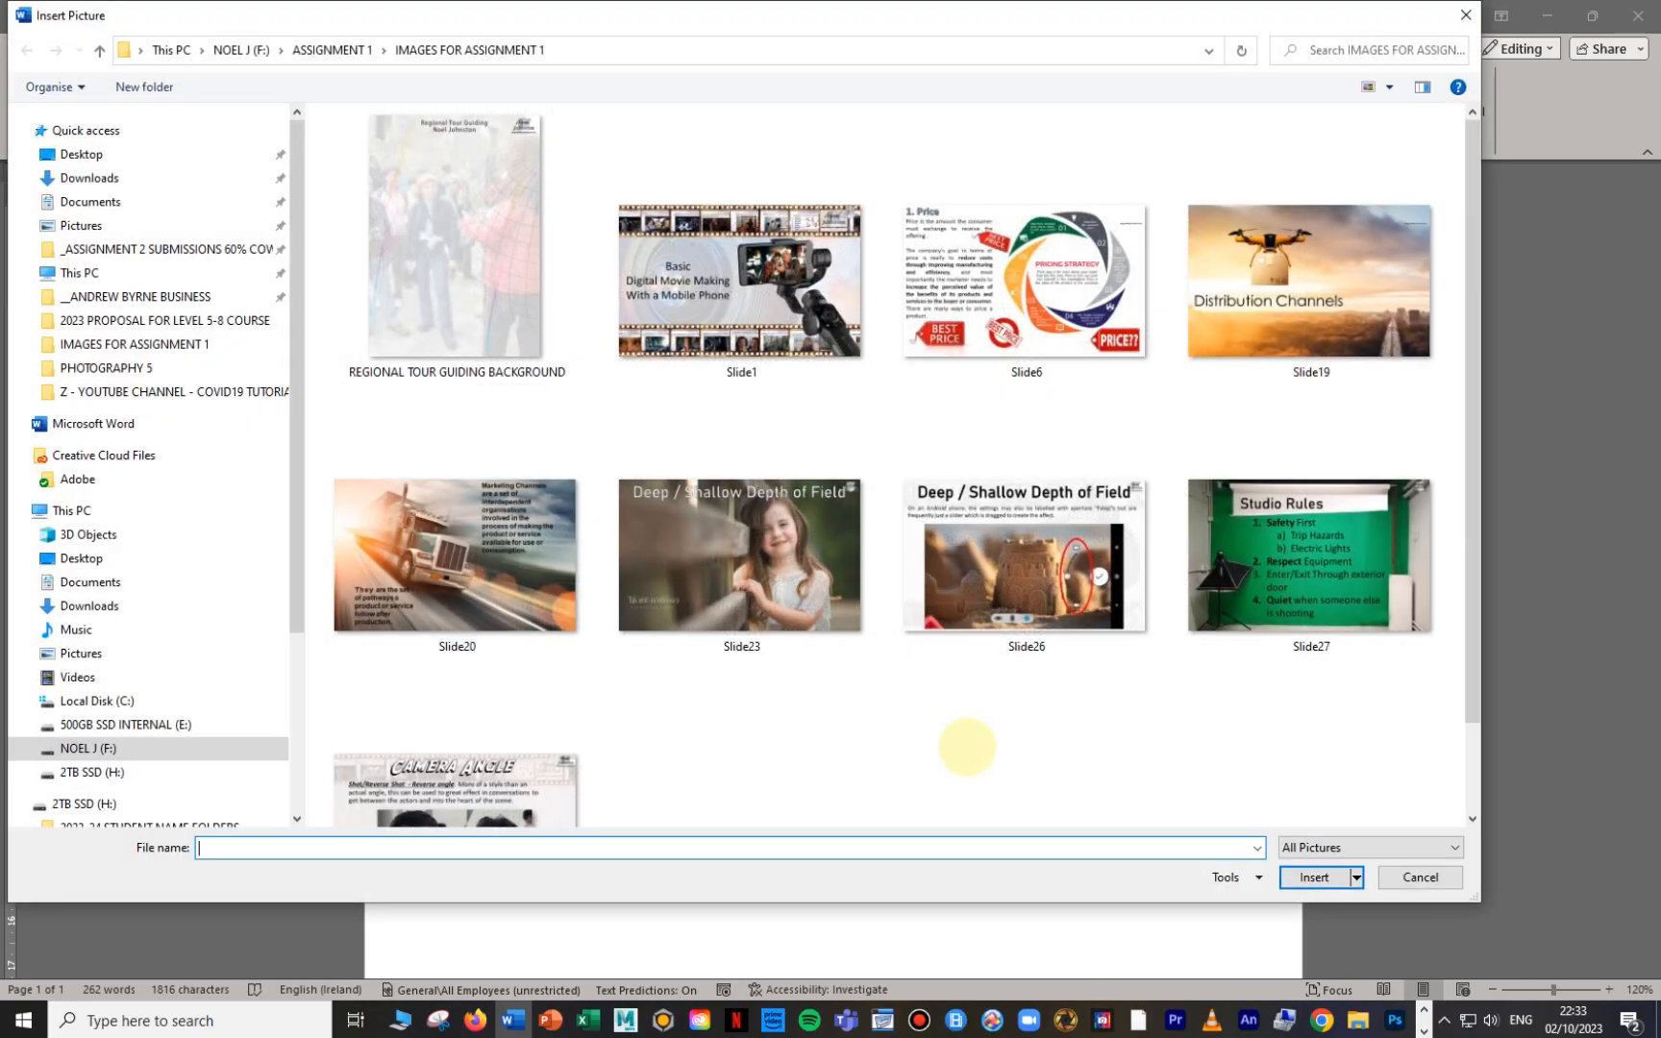
click(1067, 552)
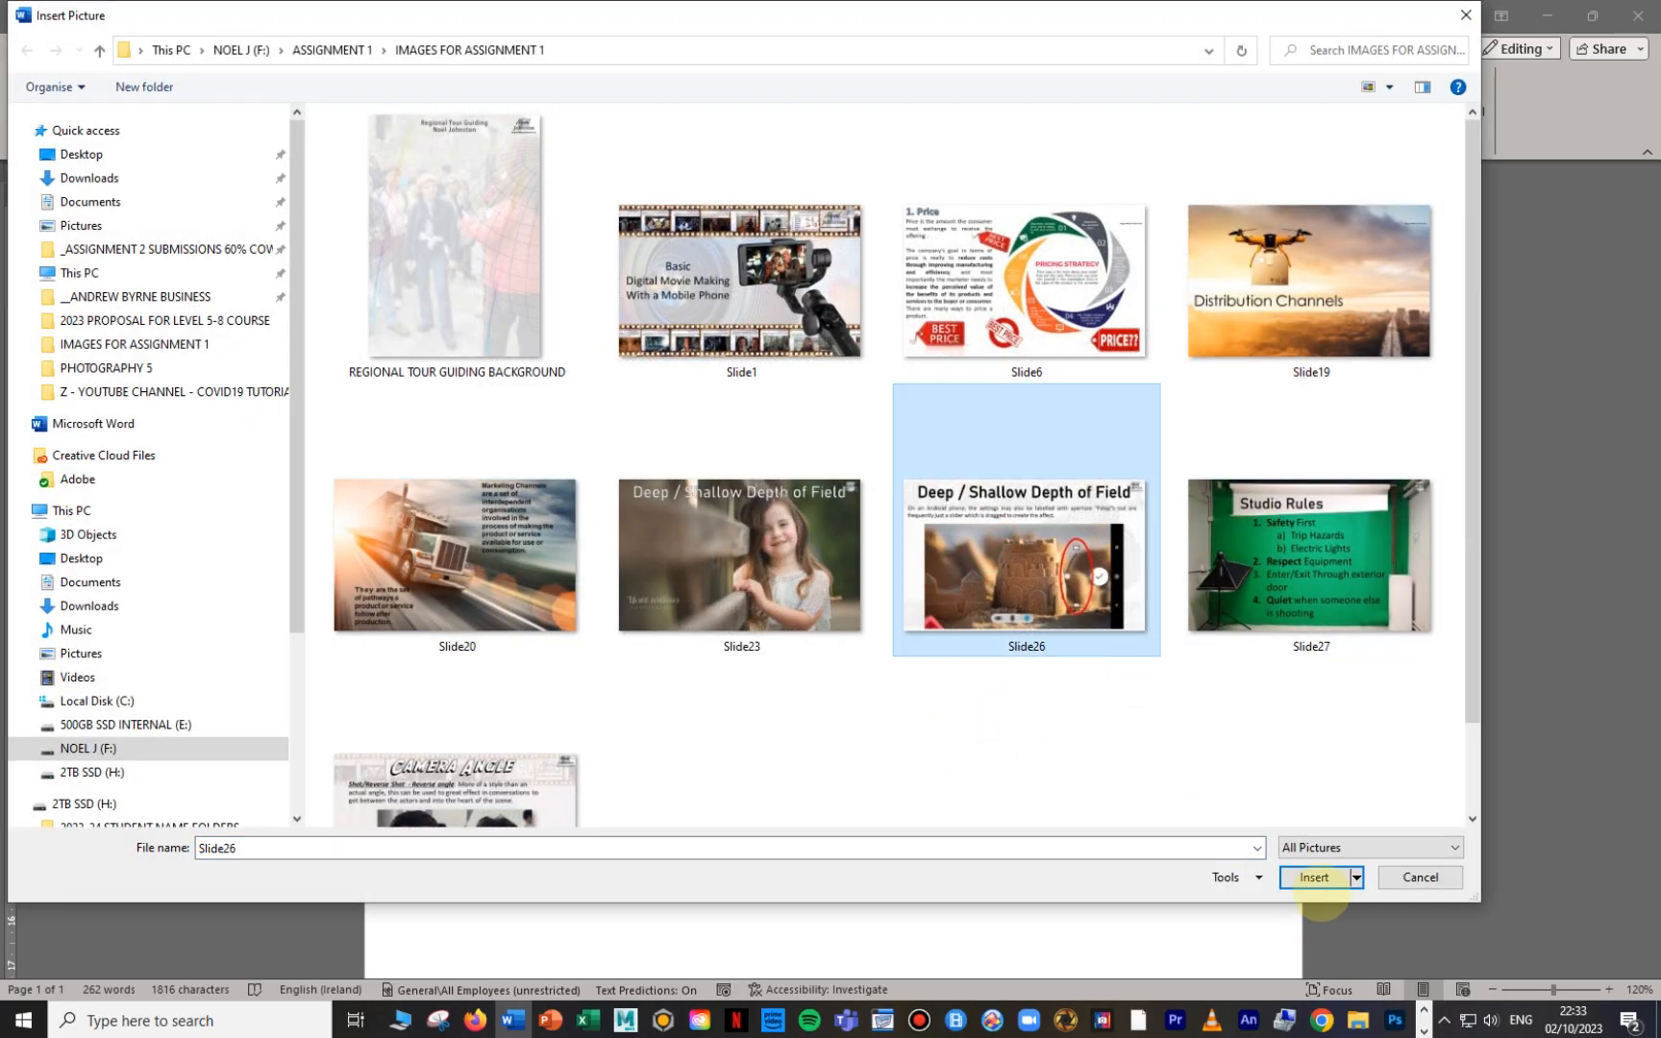
click(1315, 876)
scroll(914, 576, down, 5)
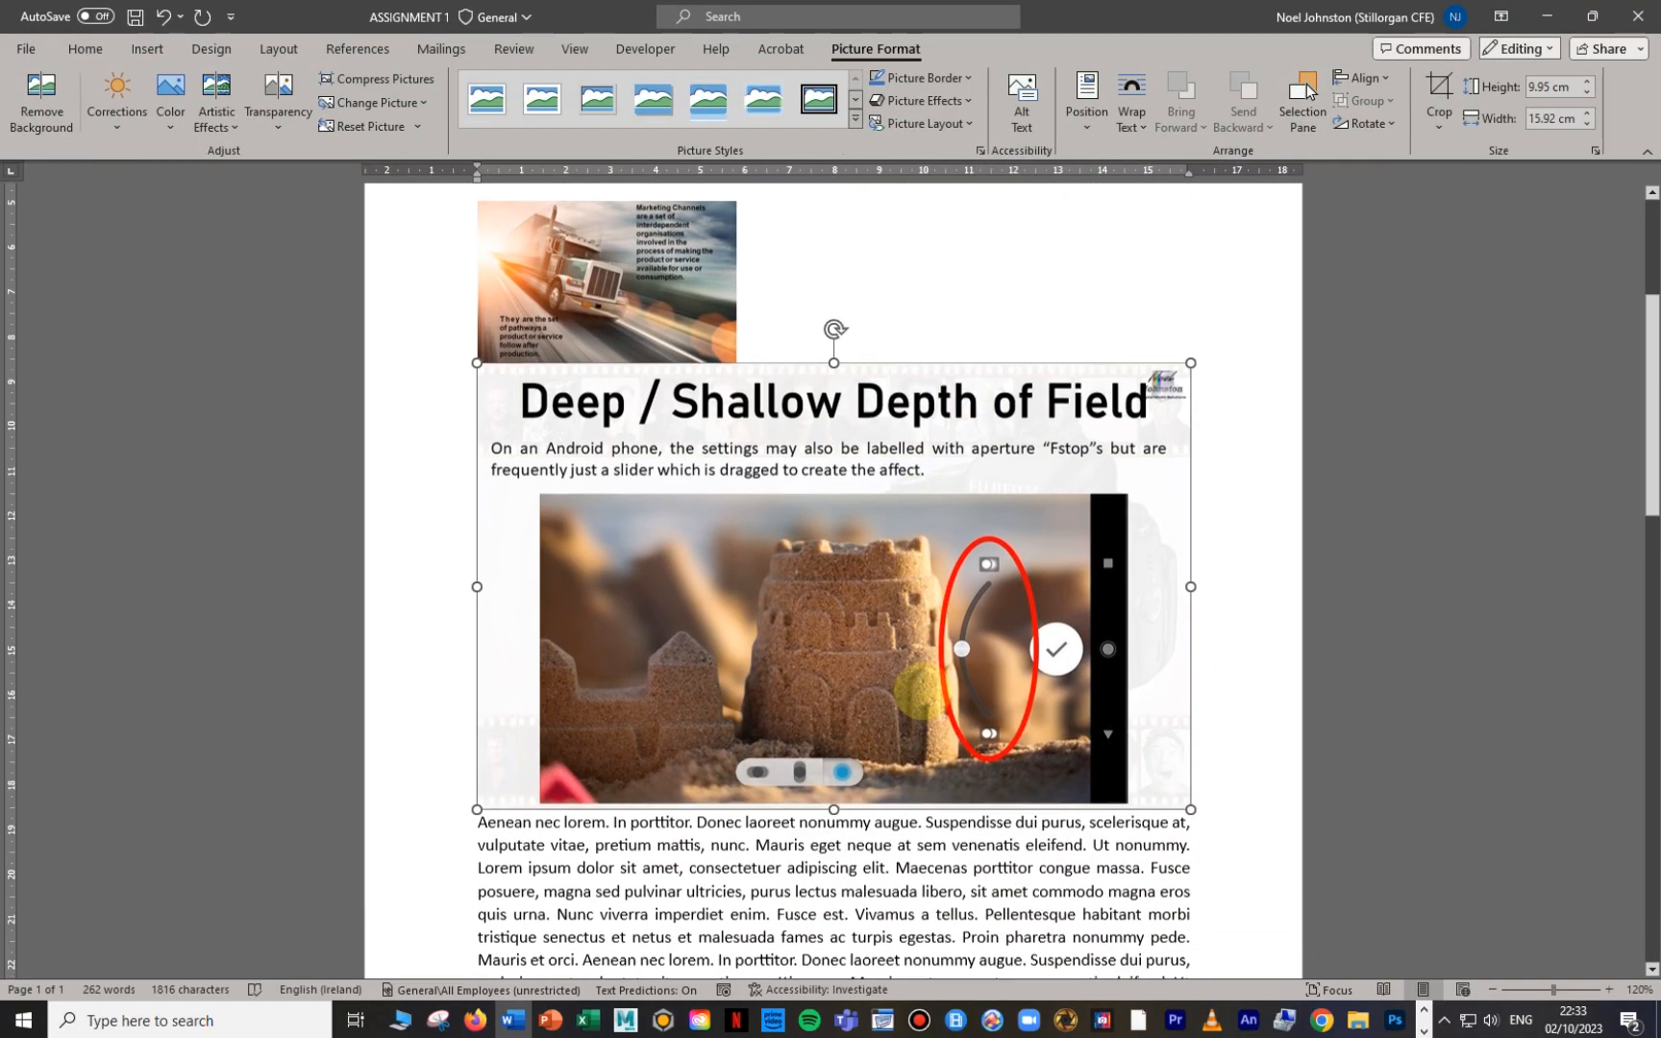
scroll(916, 460, up, 3)
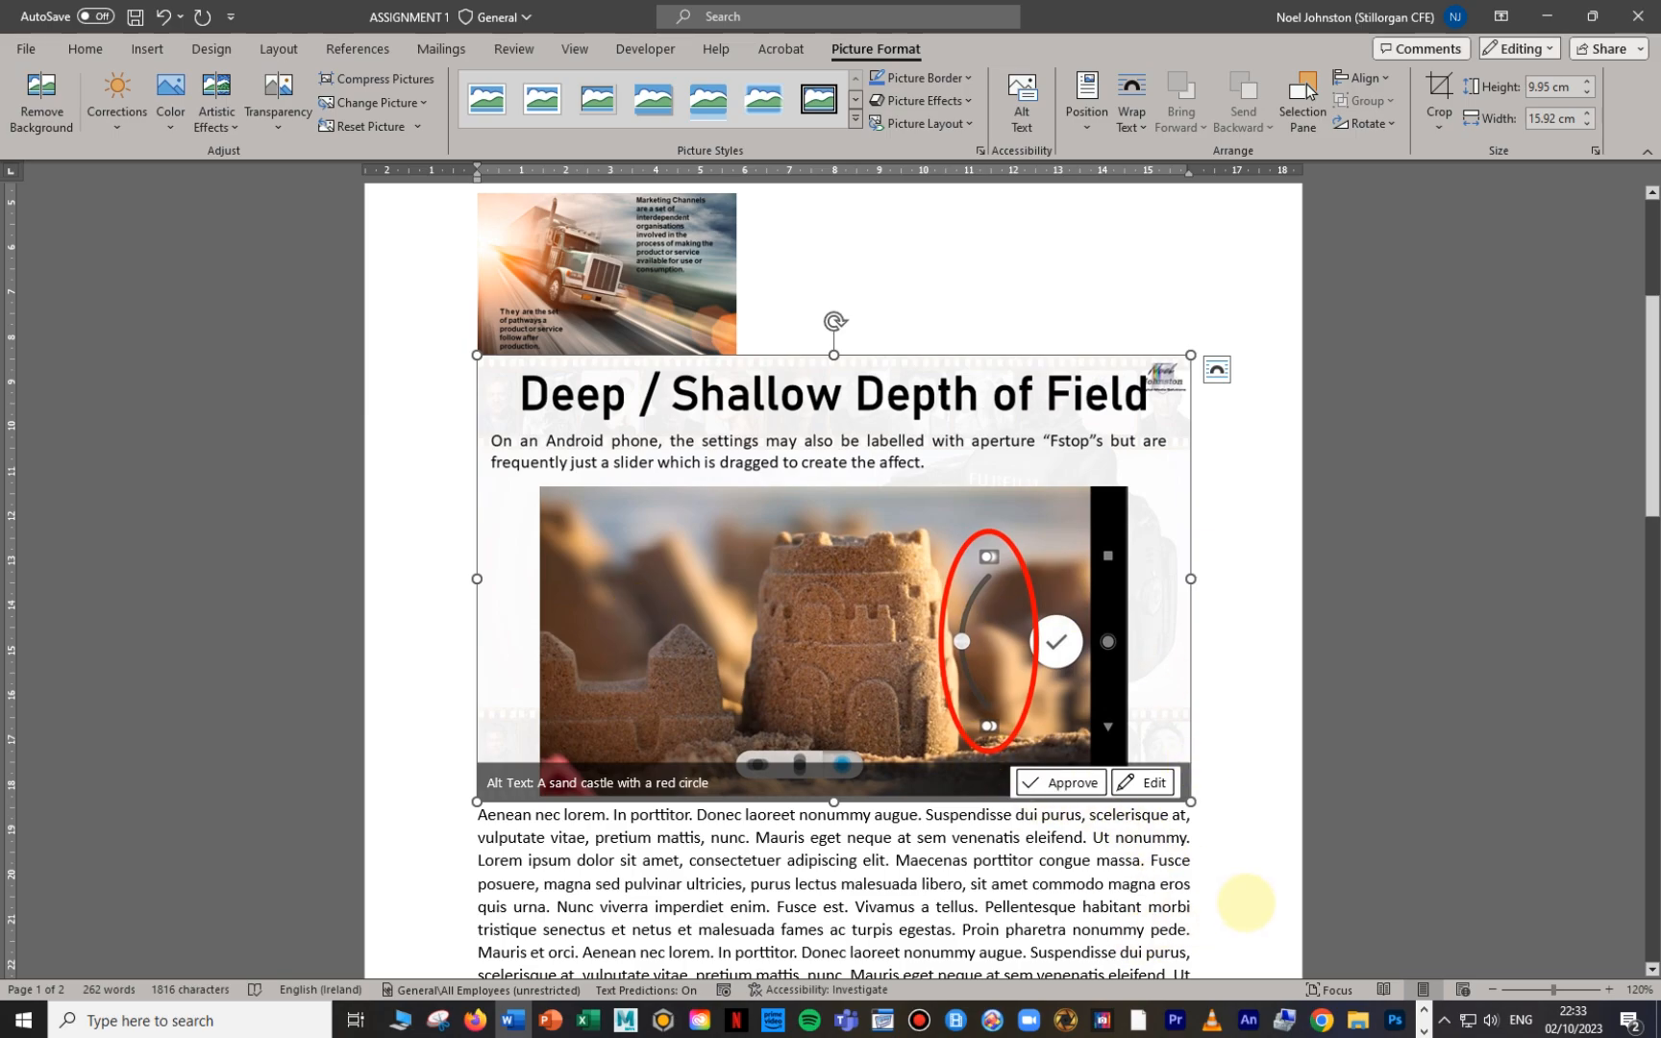
Step: Shrink the sandcastle picture to about 8.3 by 5.19 cm and set its text wrapping to Square
drag(1191, 797, 841, 553)
right_click(932, 291)
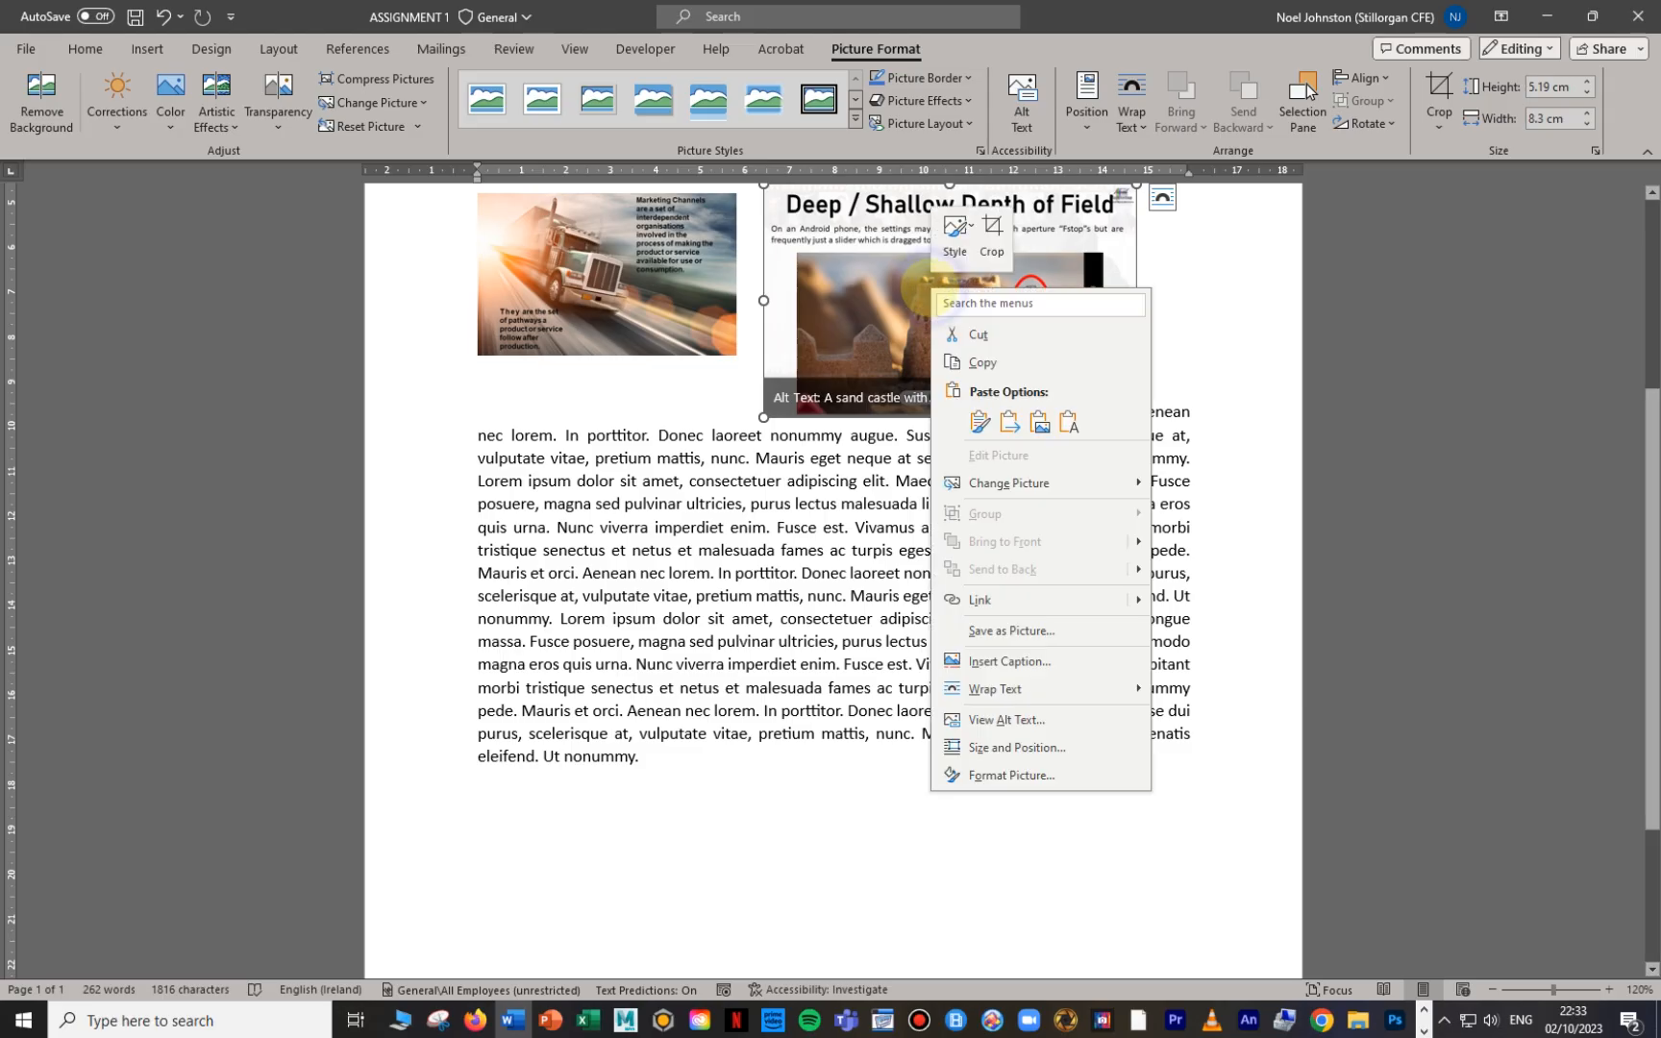
mouse_move(1064, 690)
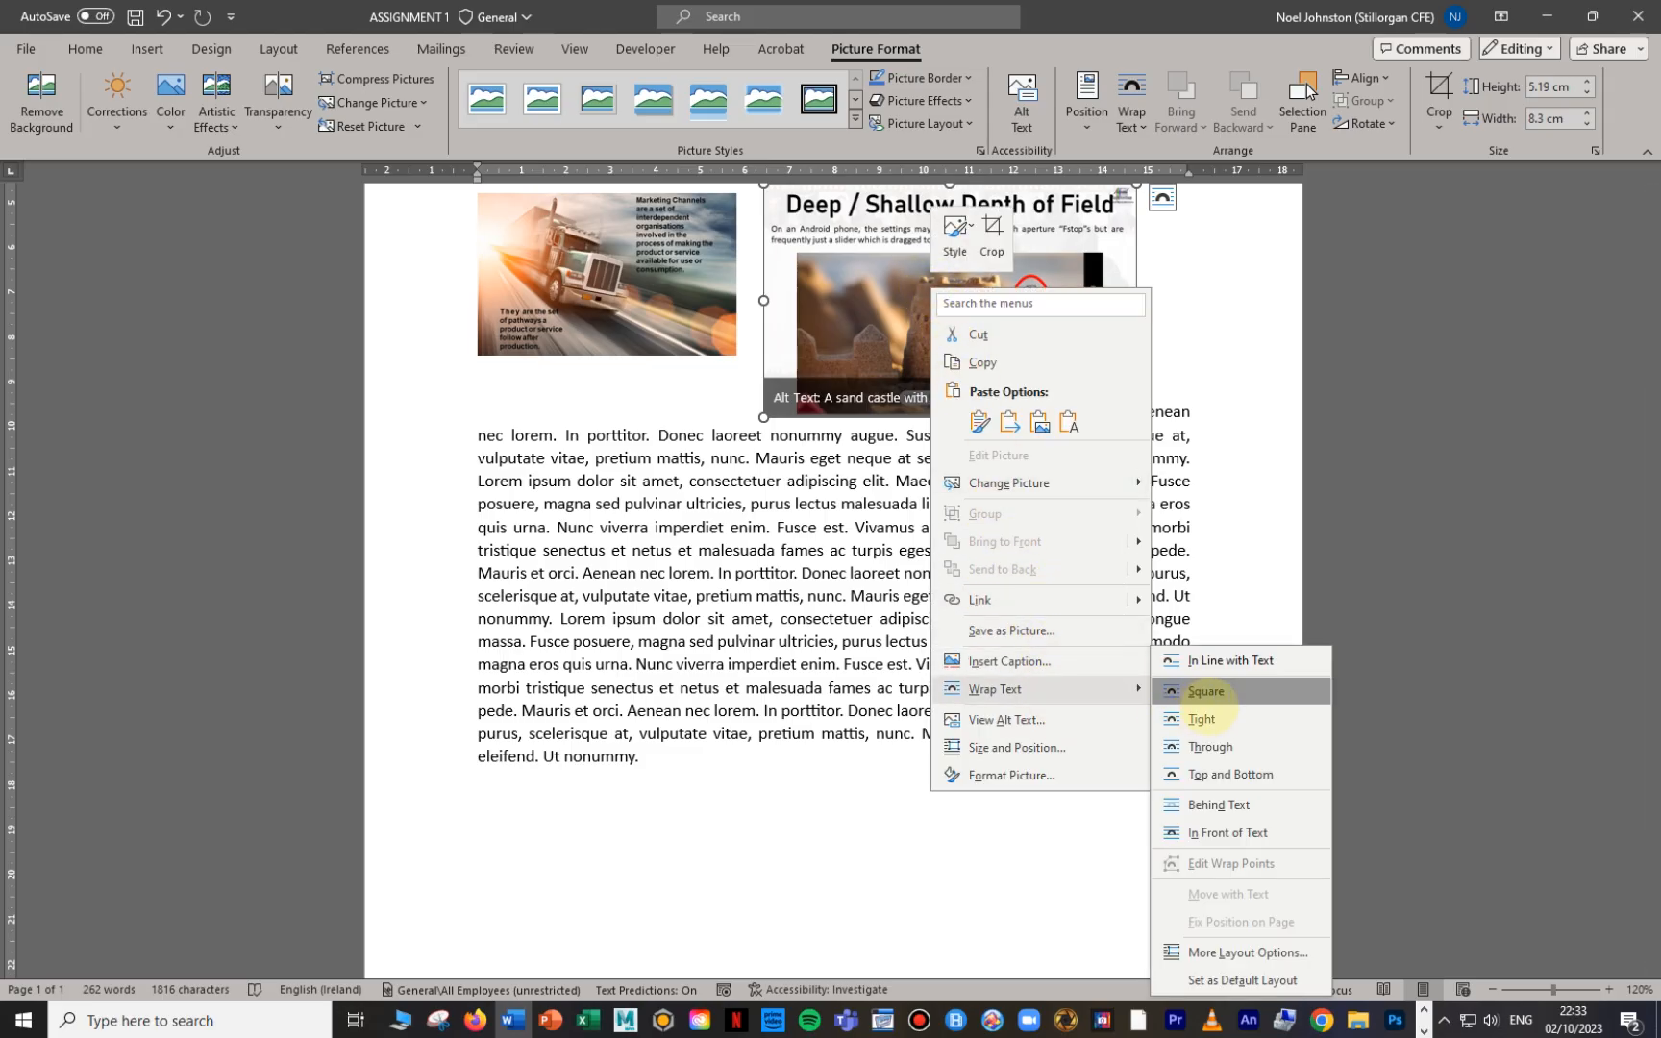
click(1228, 689)
Step: Move the sandcastle picture down along the right margin, below the truck picture, into the lower part of the second paragraph
drag(961, 276, 1012, 439)
scroll(999, 457, up, 3)
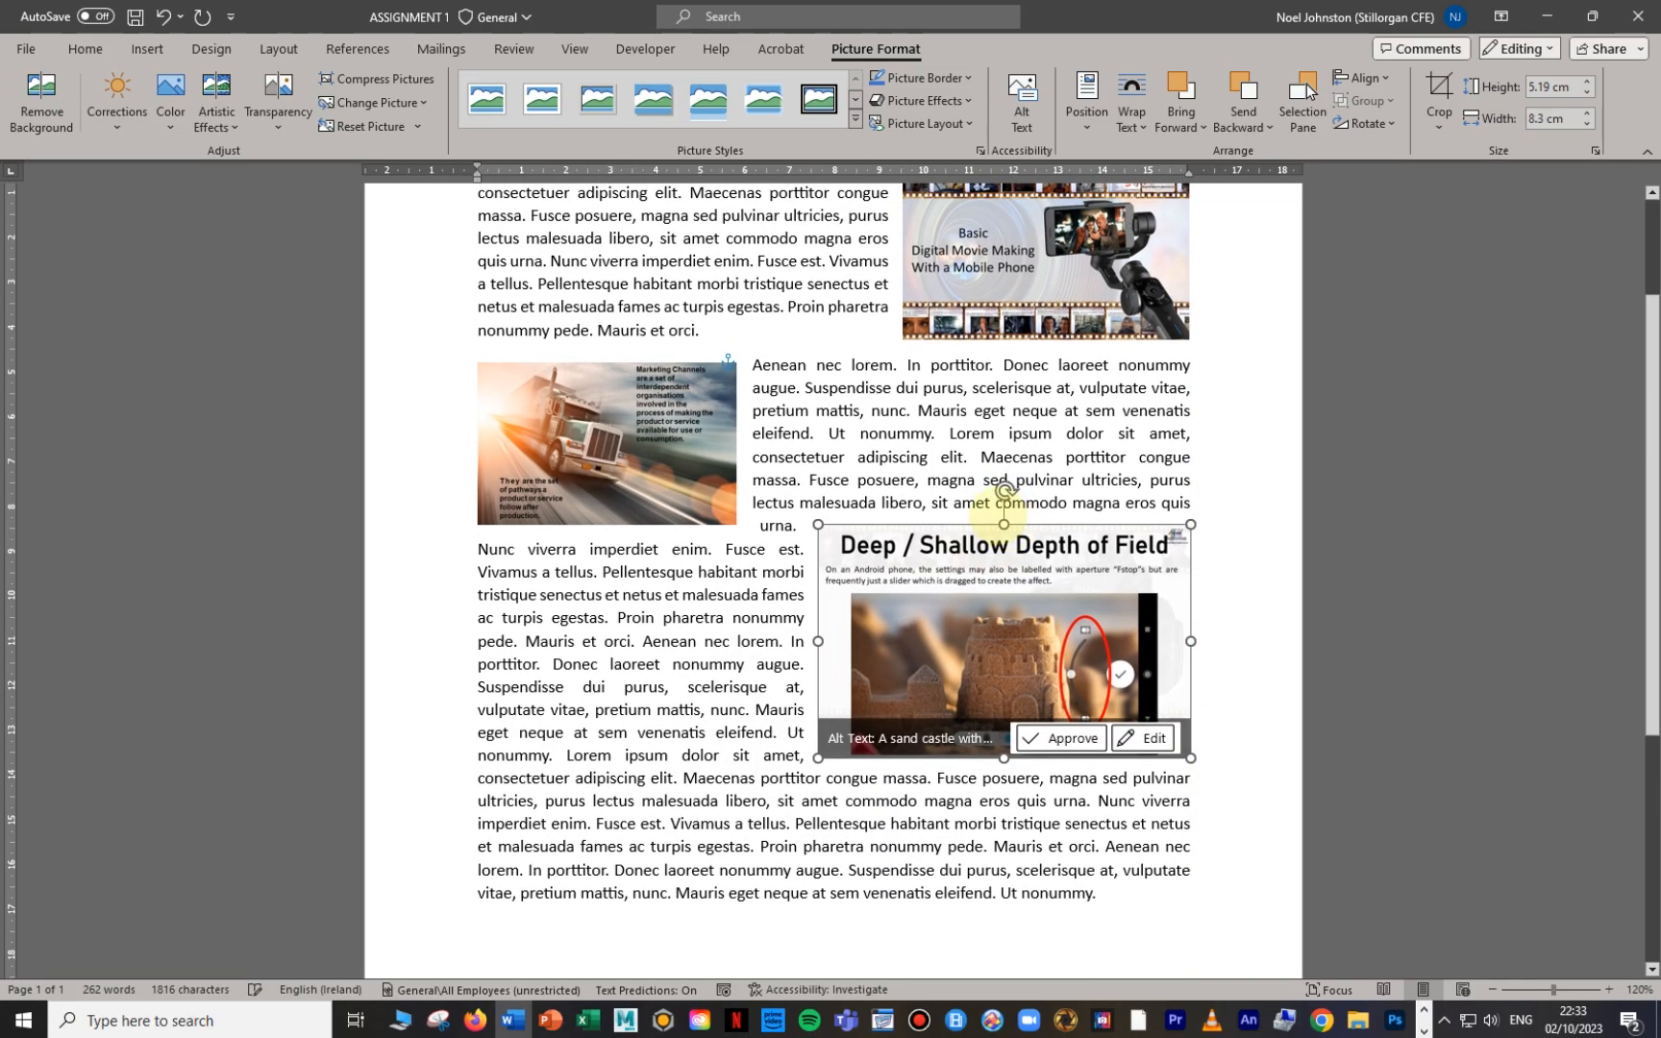
drag(983, 657, 994, 765)
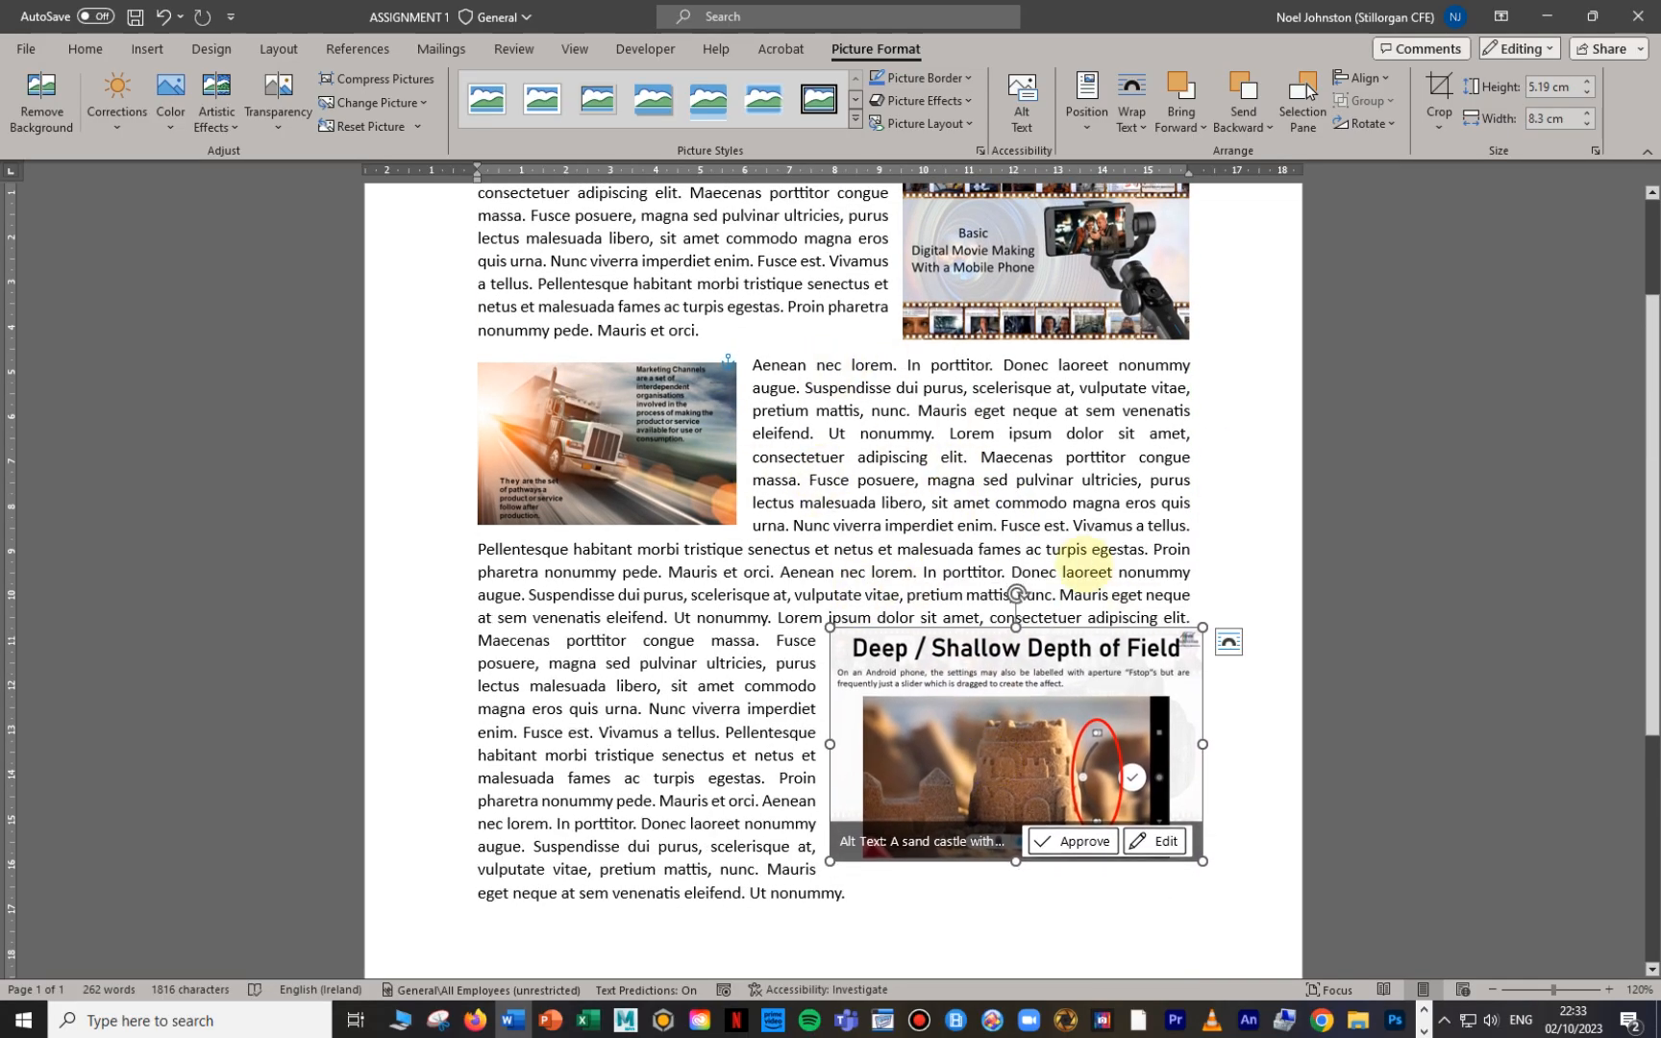
Step: Split the second paragraph before "Vivamus a tellus" and move the sandcastle picture up beside the start of the new paragraph
click(1073, 522)
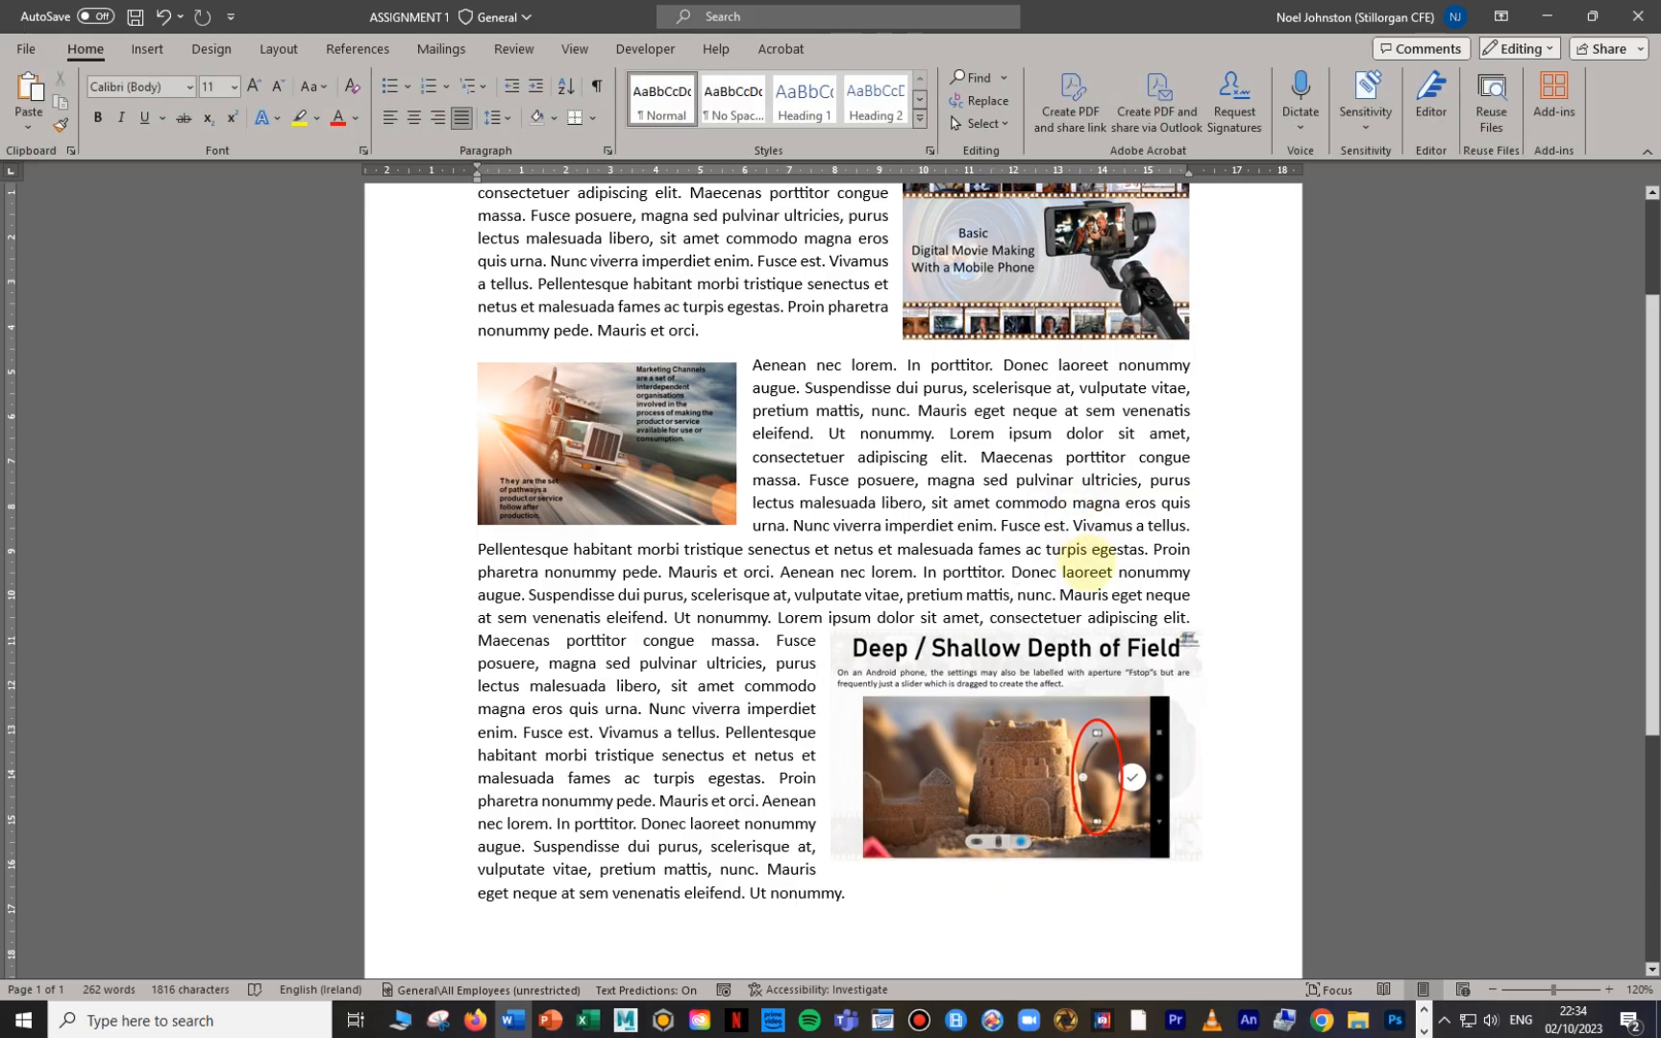
key(Return)
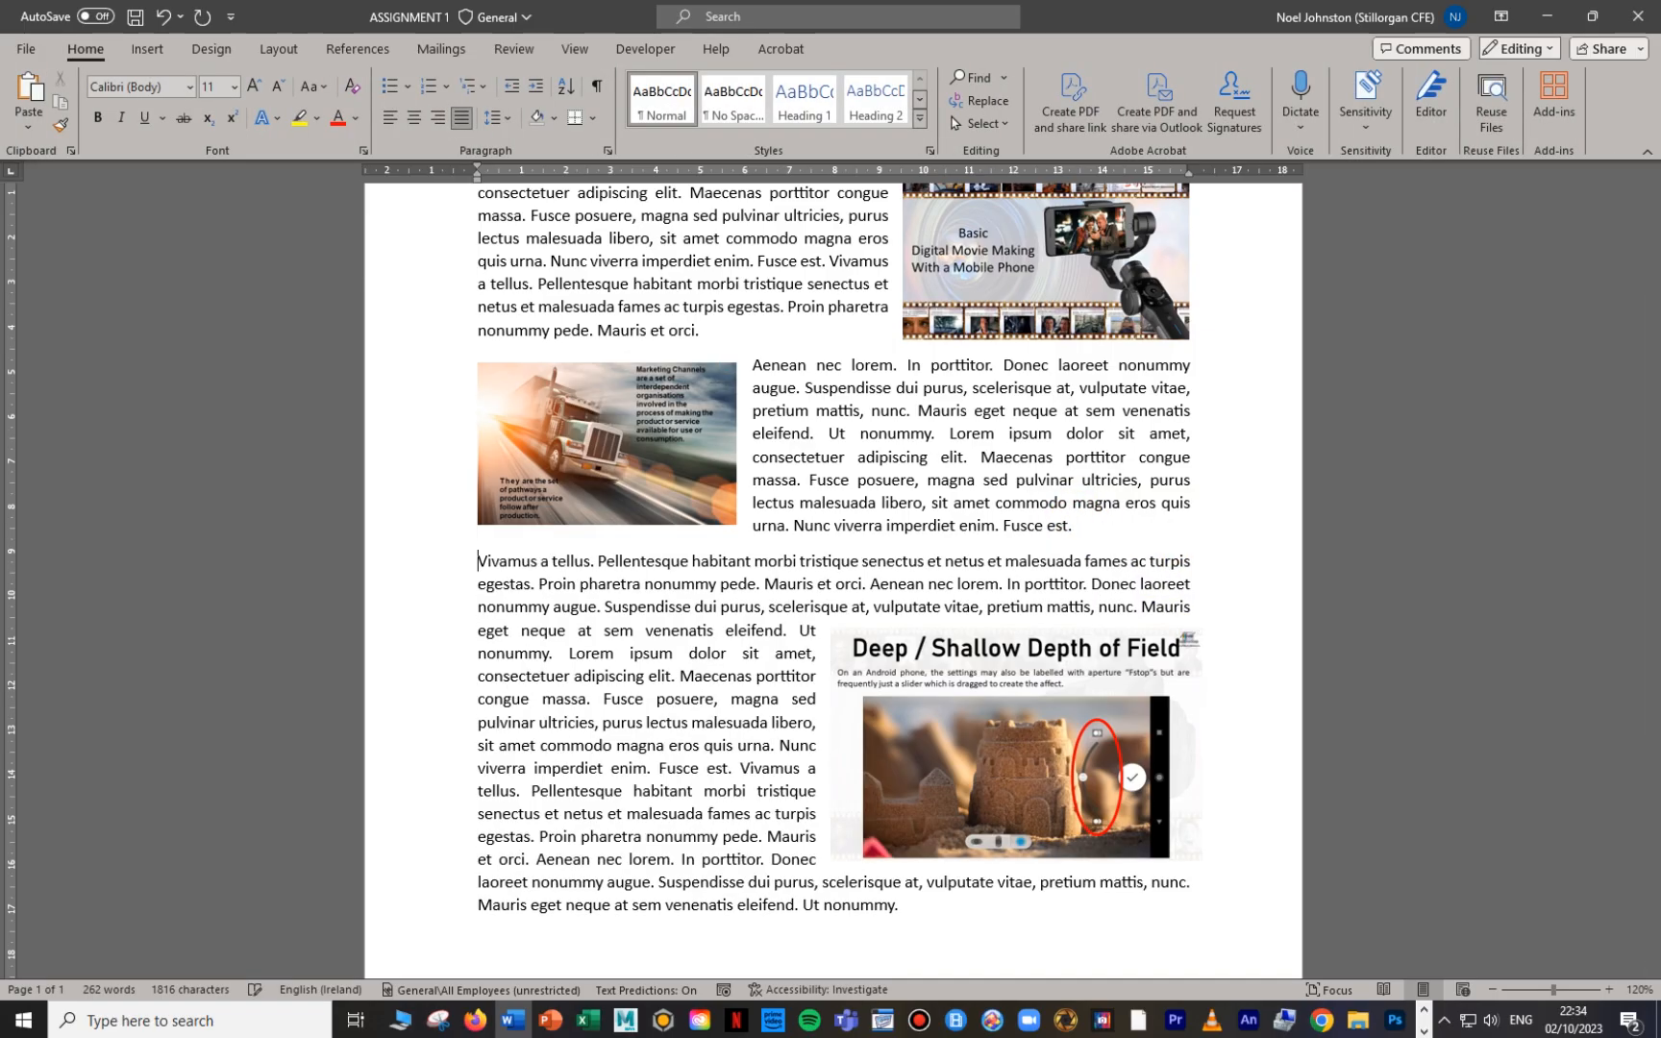
click(1096, 729)
drag(1096, 729, 1090, 652)
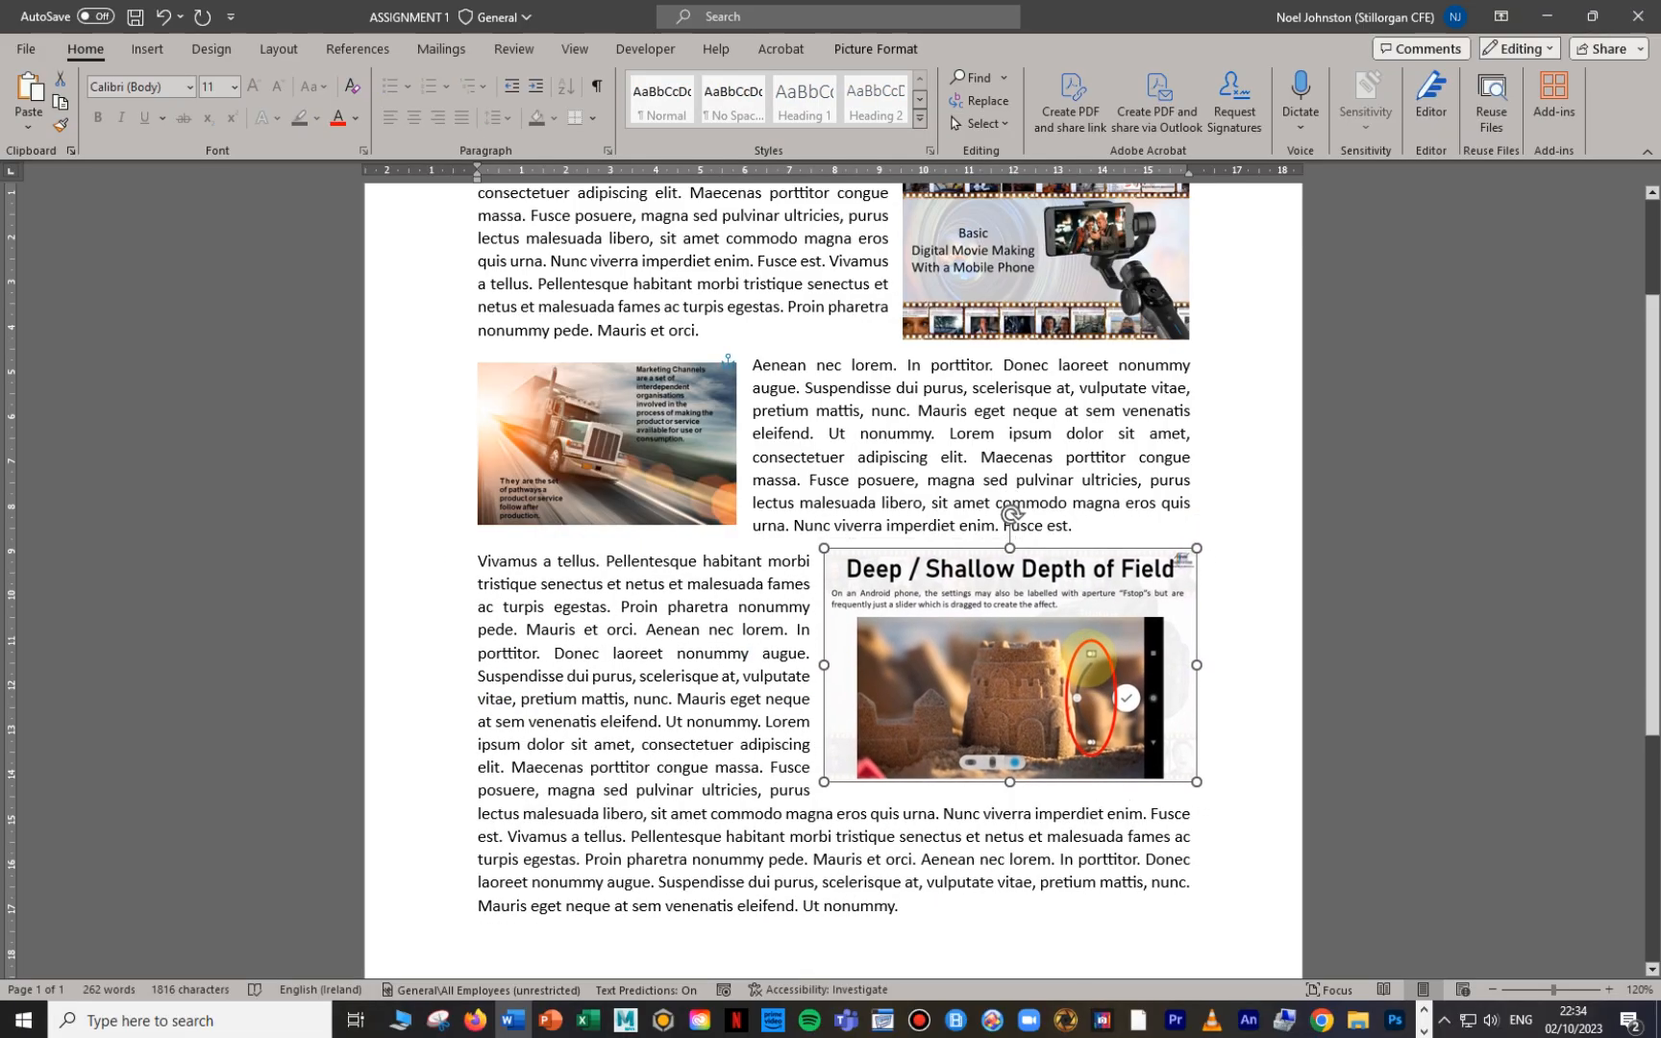
Step: Shrink the sandcastle picture to about 7.99 by 5 cm from its lower-left corner, then deselect it
drag(824, 781, 838, 773)
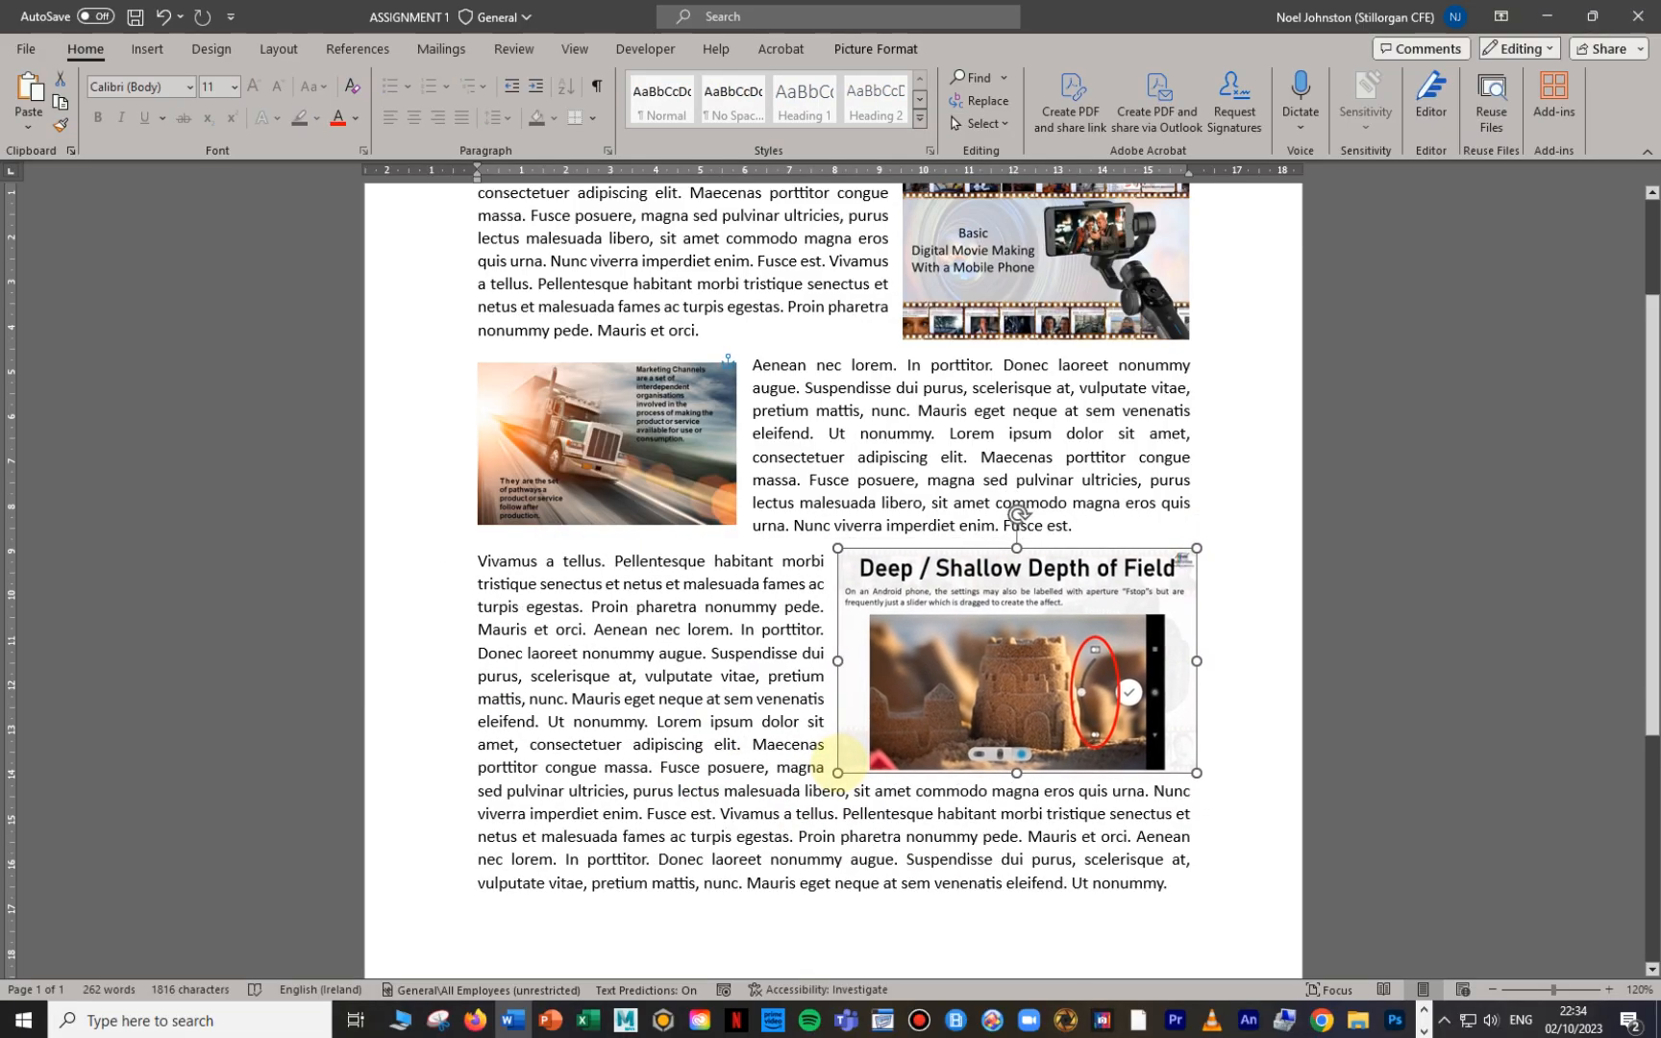
scroll(833, 716, up, 2)
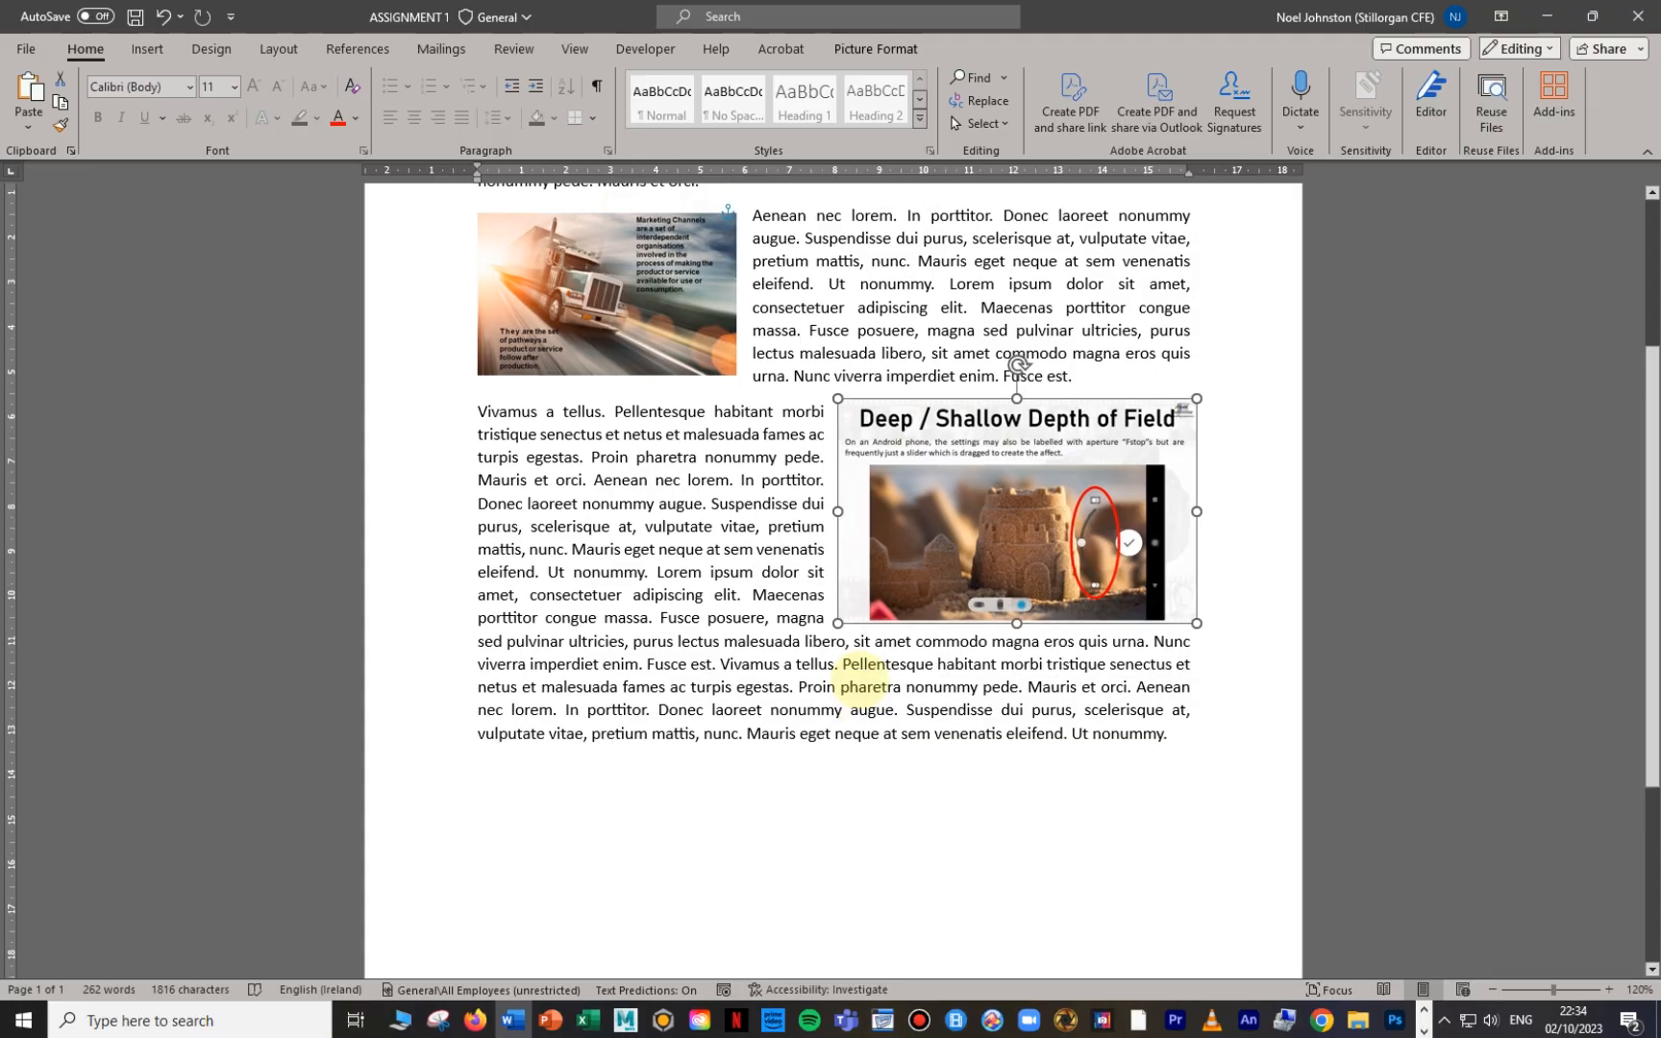
click(699, 640)
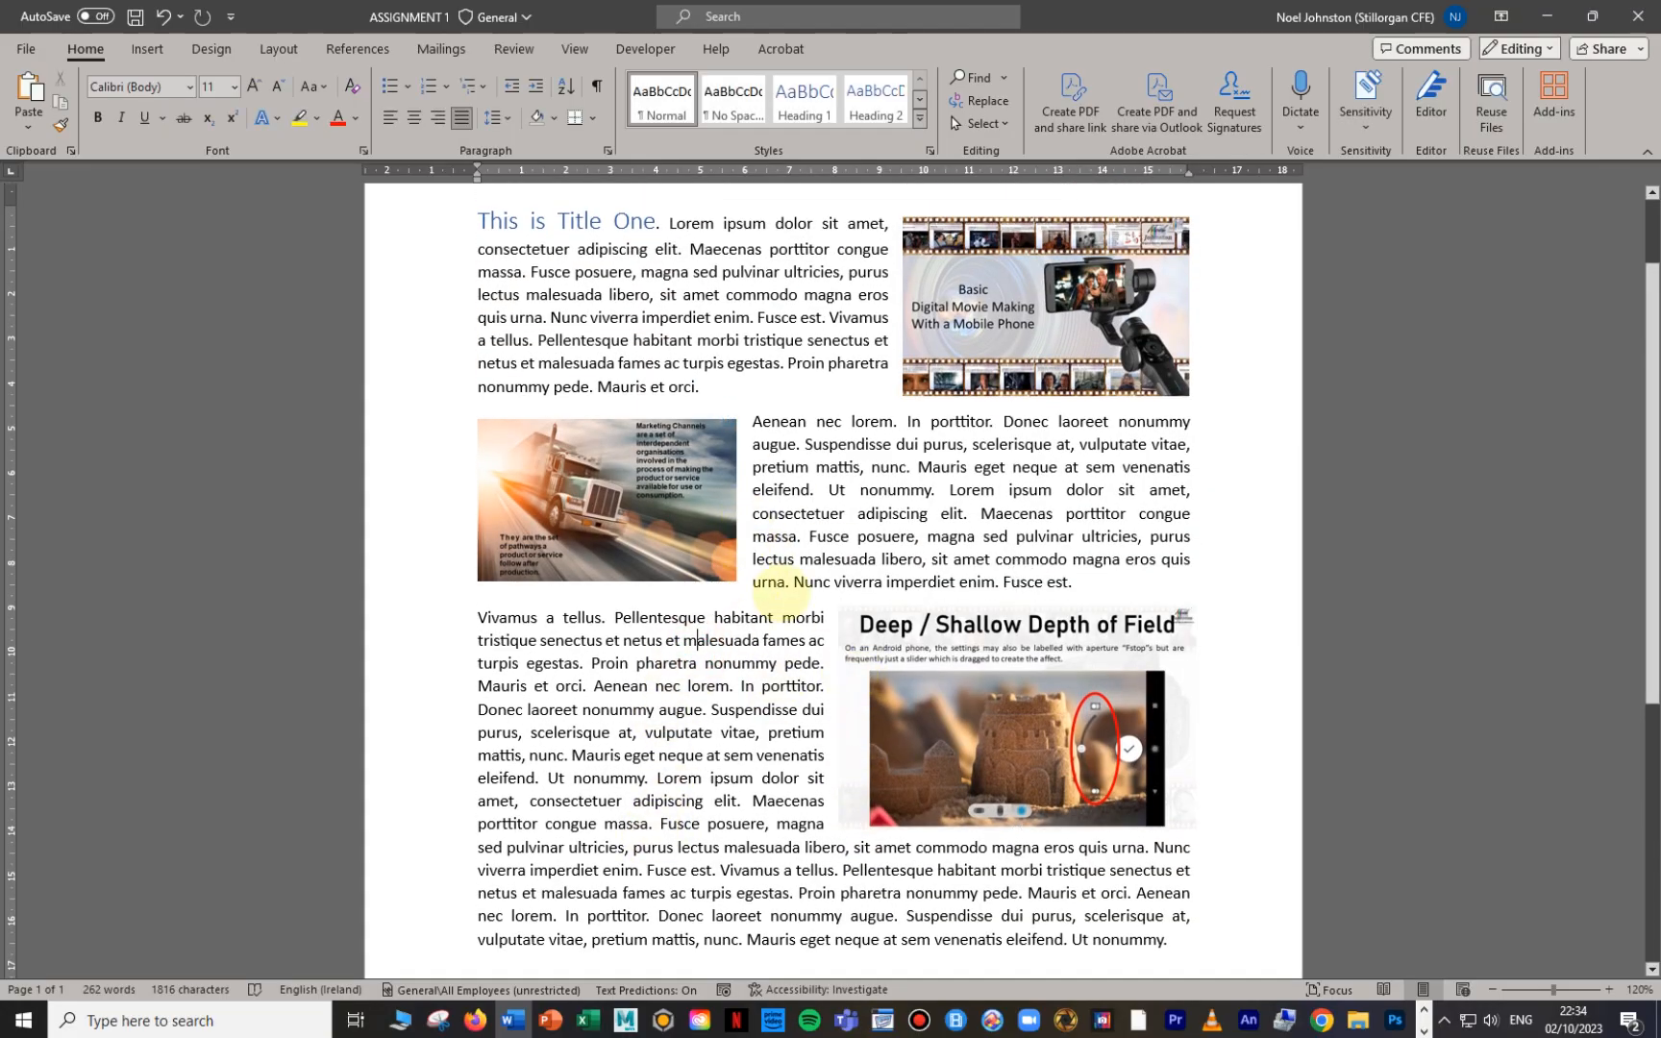
Step: Apply the Heading 2 style to the words "Aenean nec lorem" at the start of the second paragraph
drag(478, 220, 655, 222)
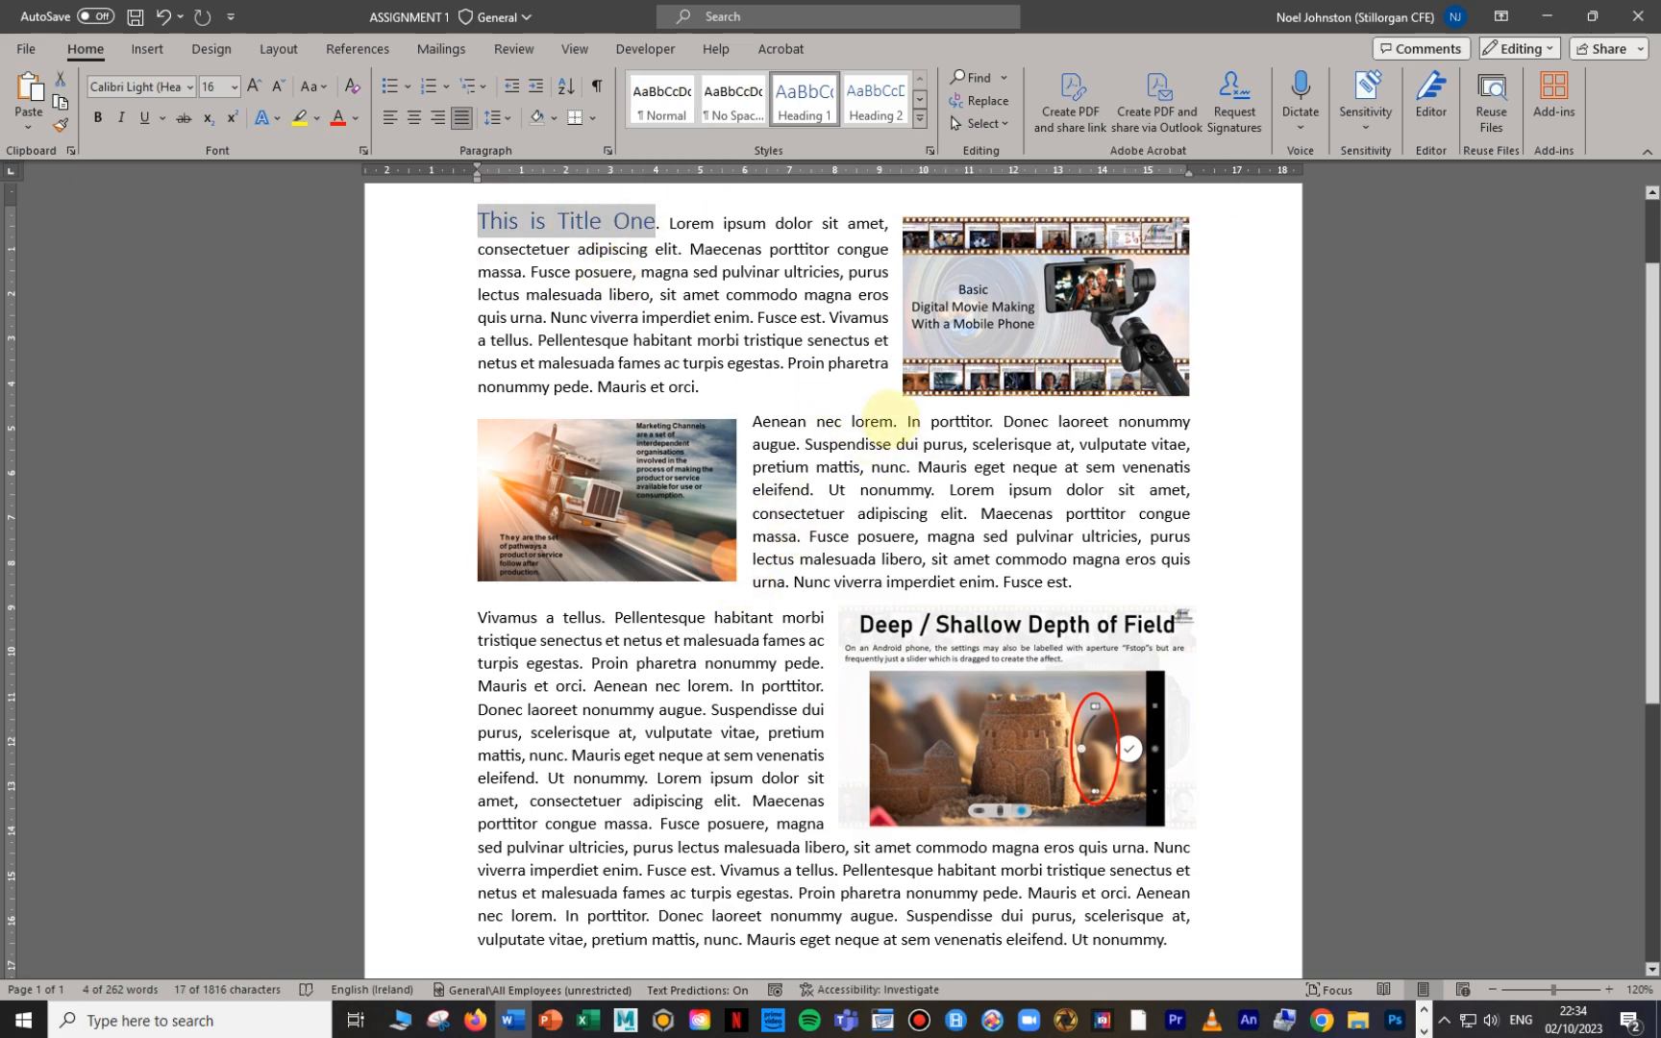
drag(891, 421, 754, 421)
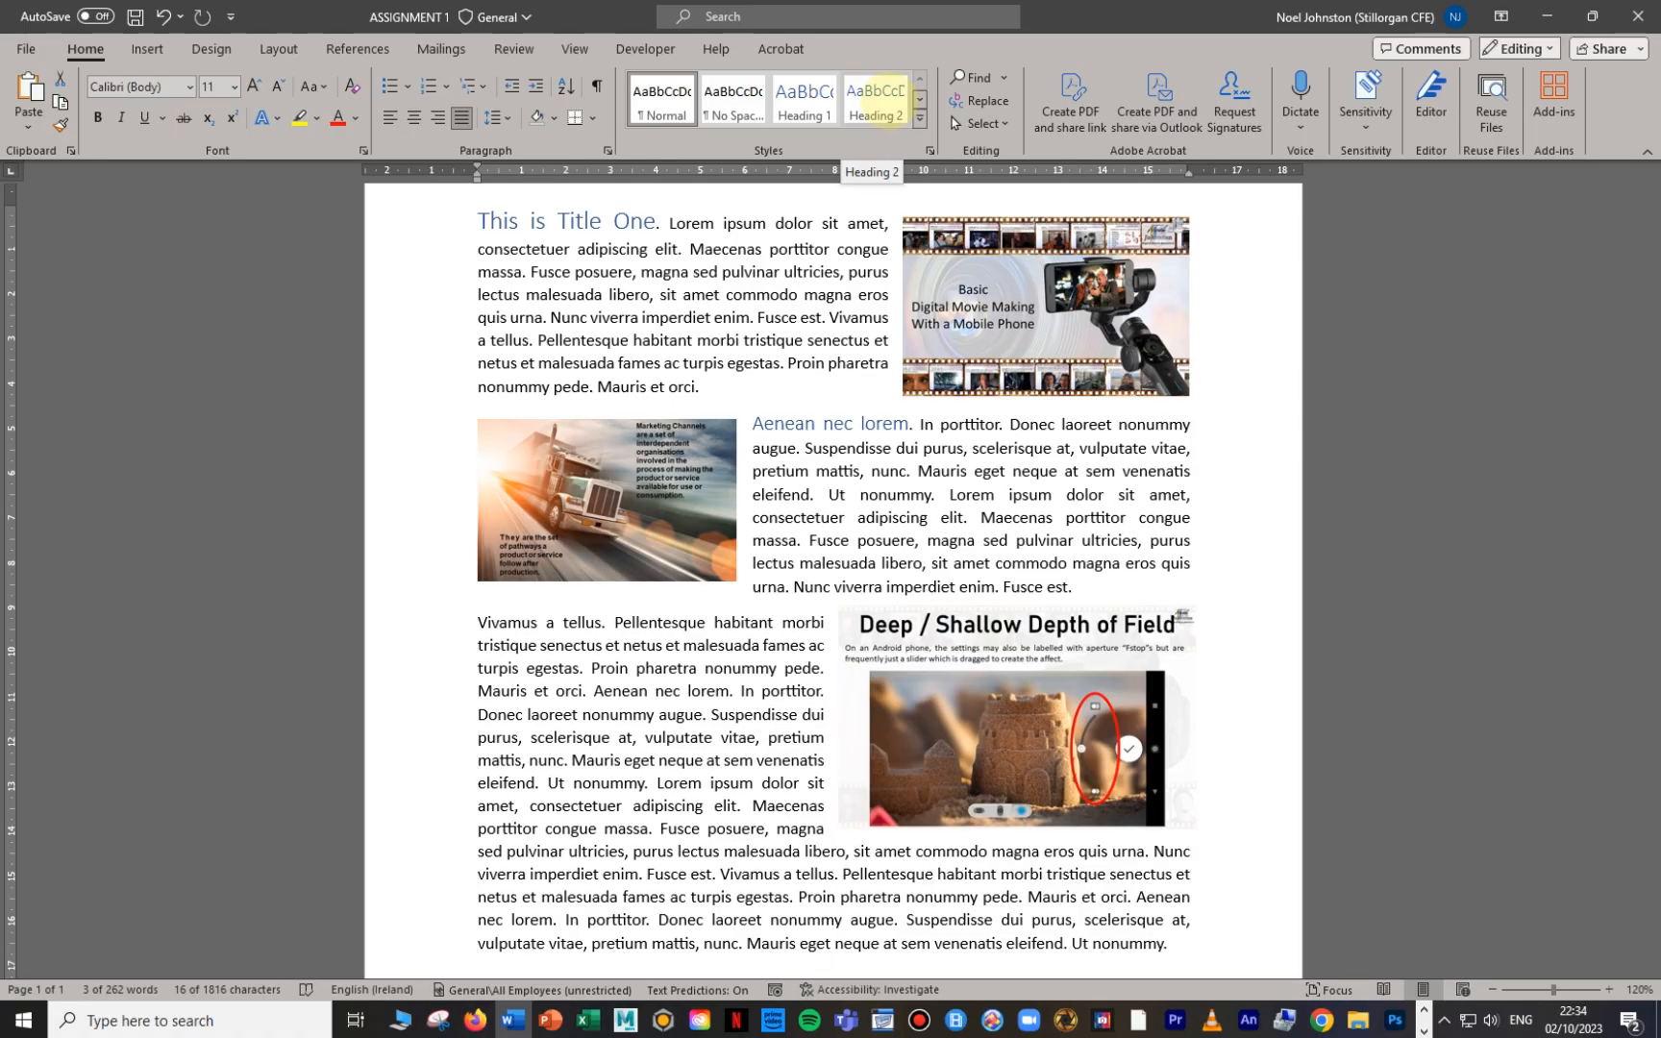
click(877, 96)
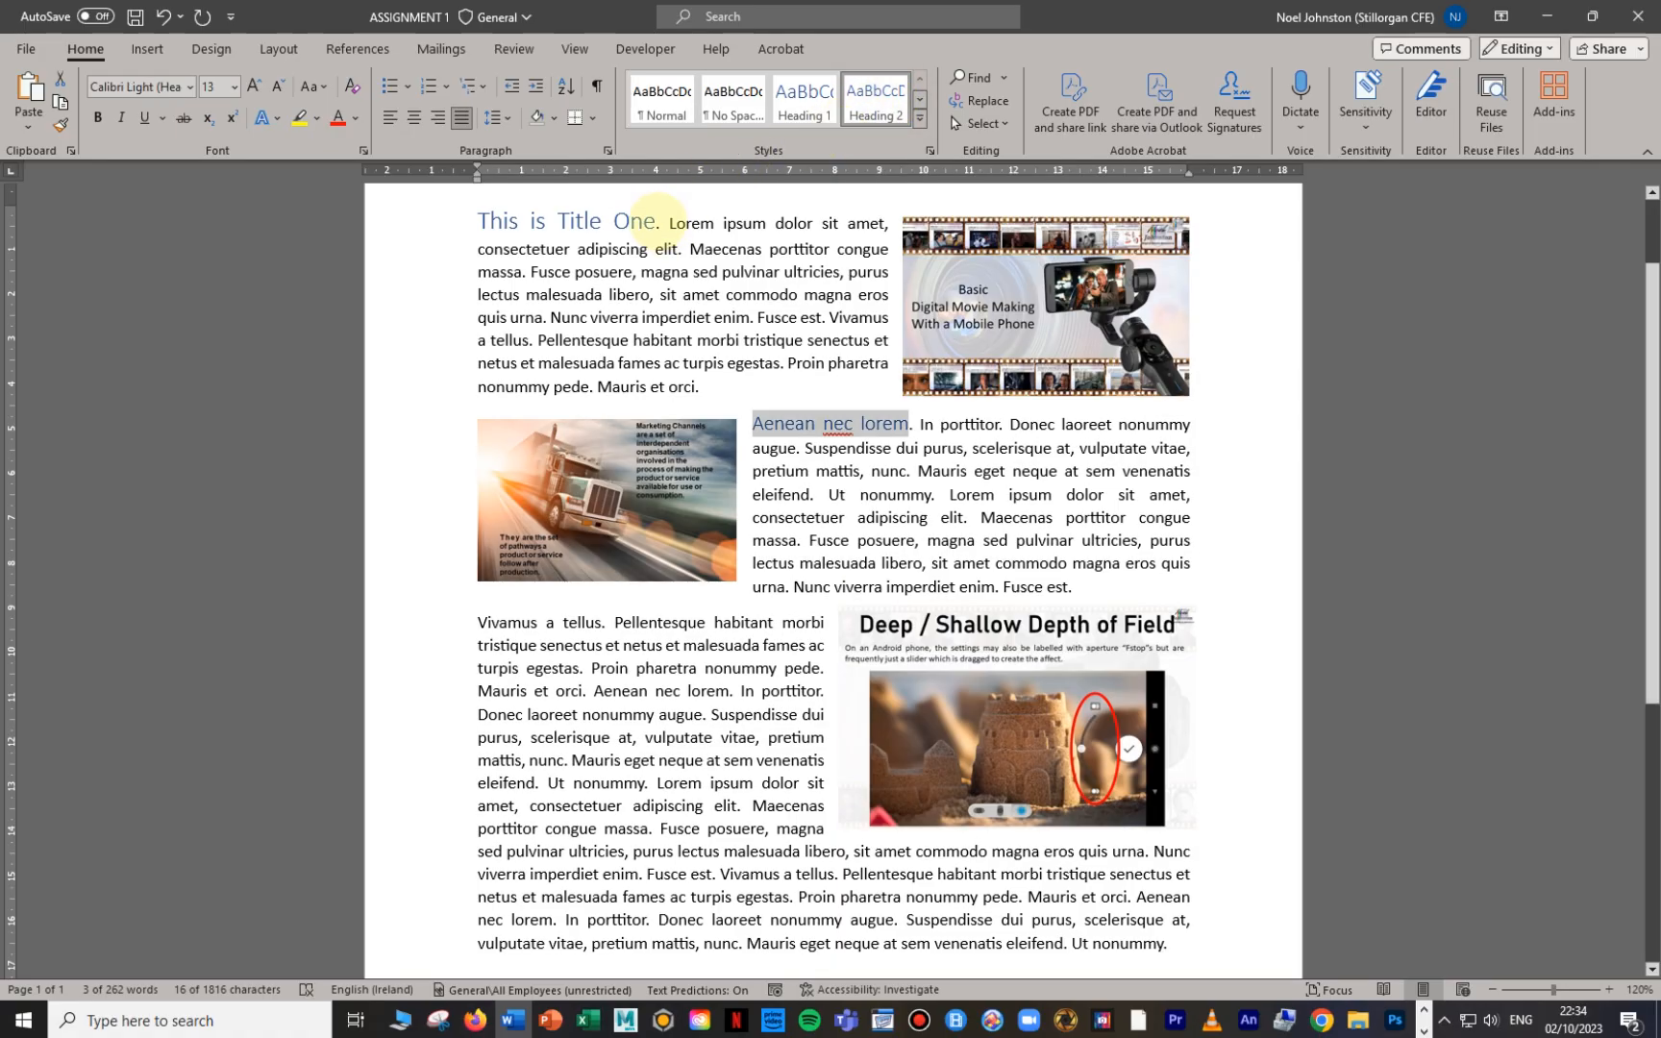
Step: Apply the Heading 2 style to "This is Title One." and to "Vivamus a tellus." at the start of the third paragraph
drag(667, 223, 478, 223)
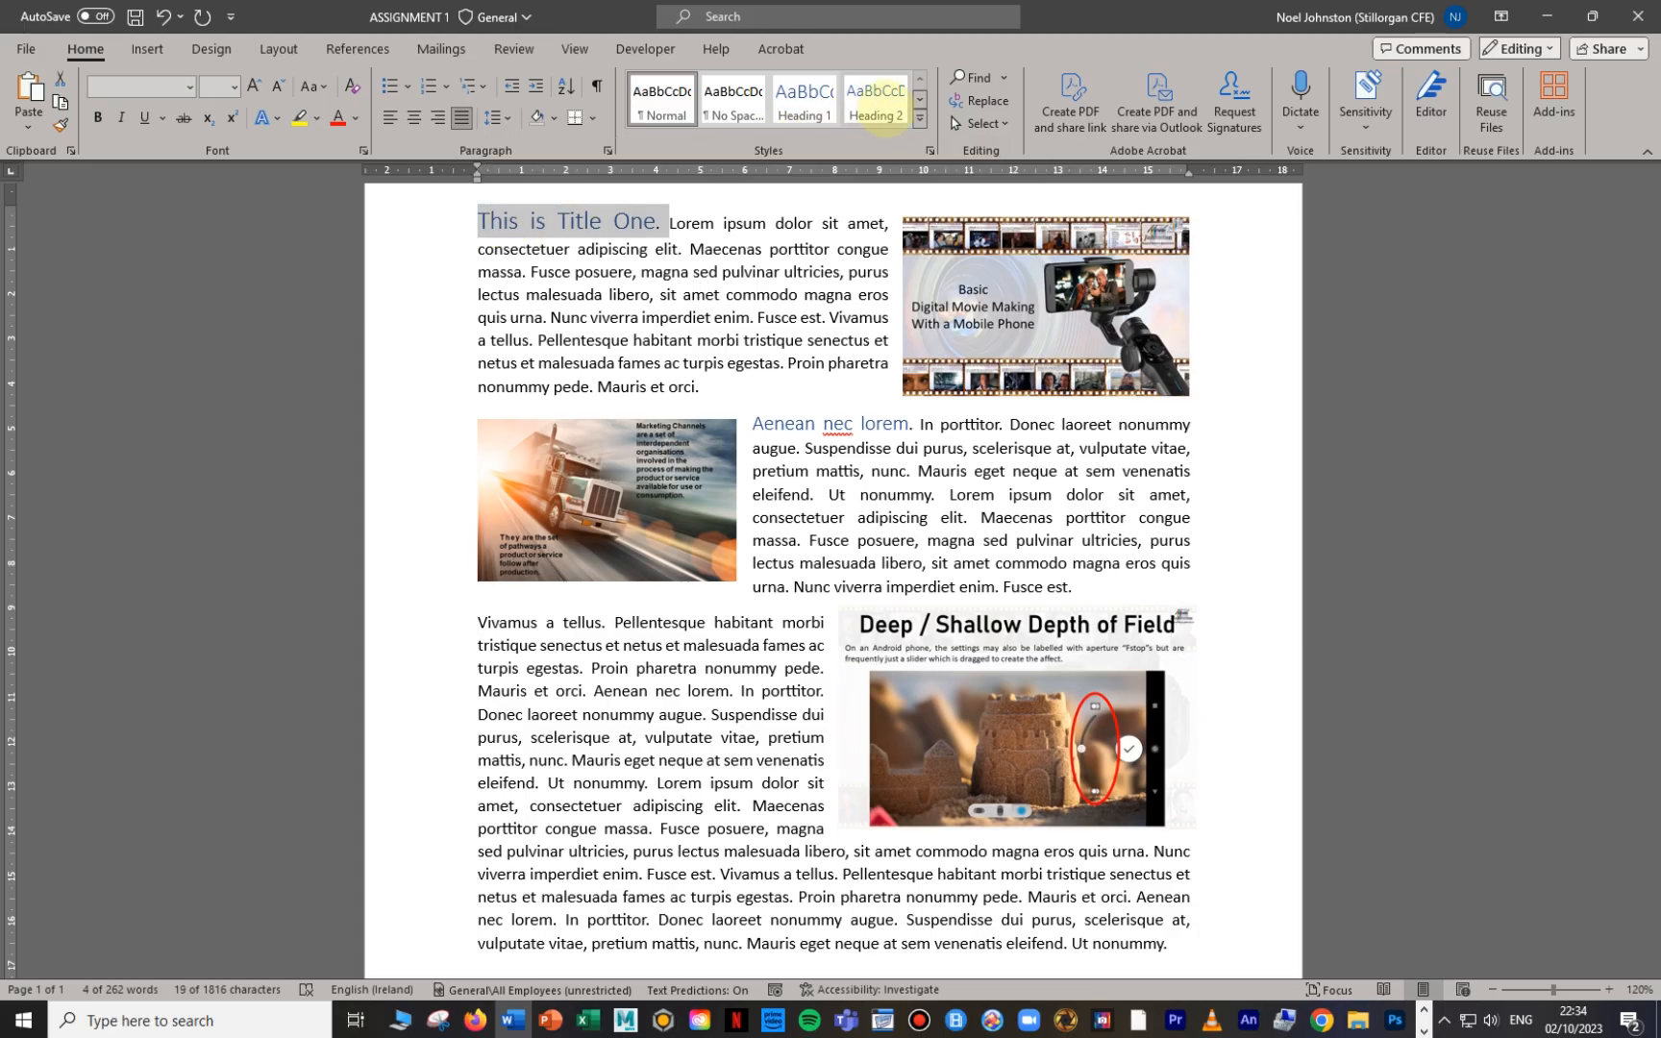
click(878, 96)
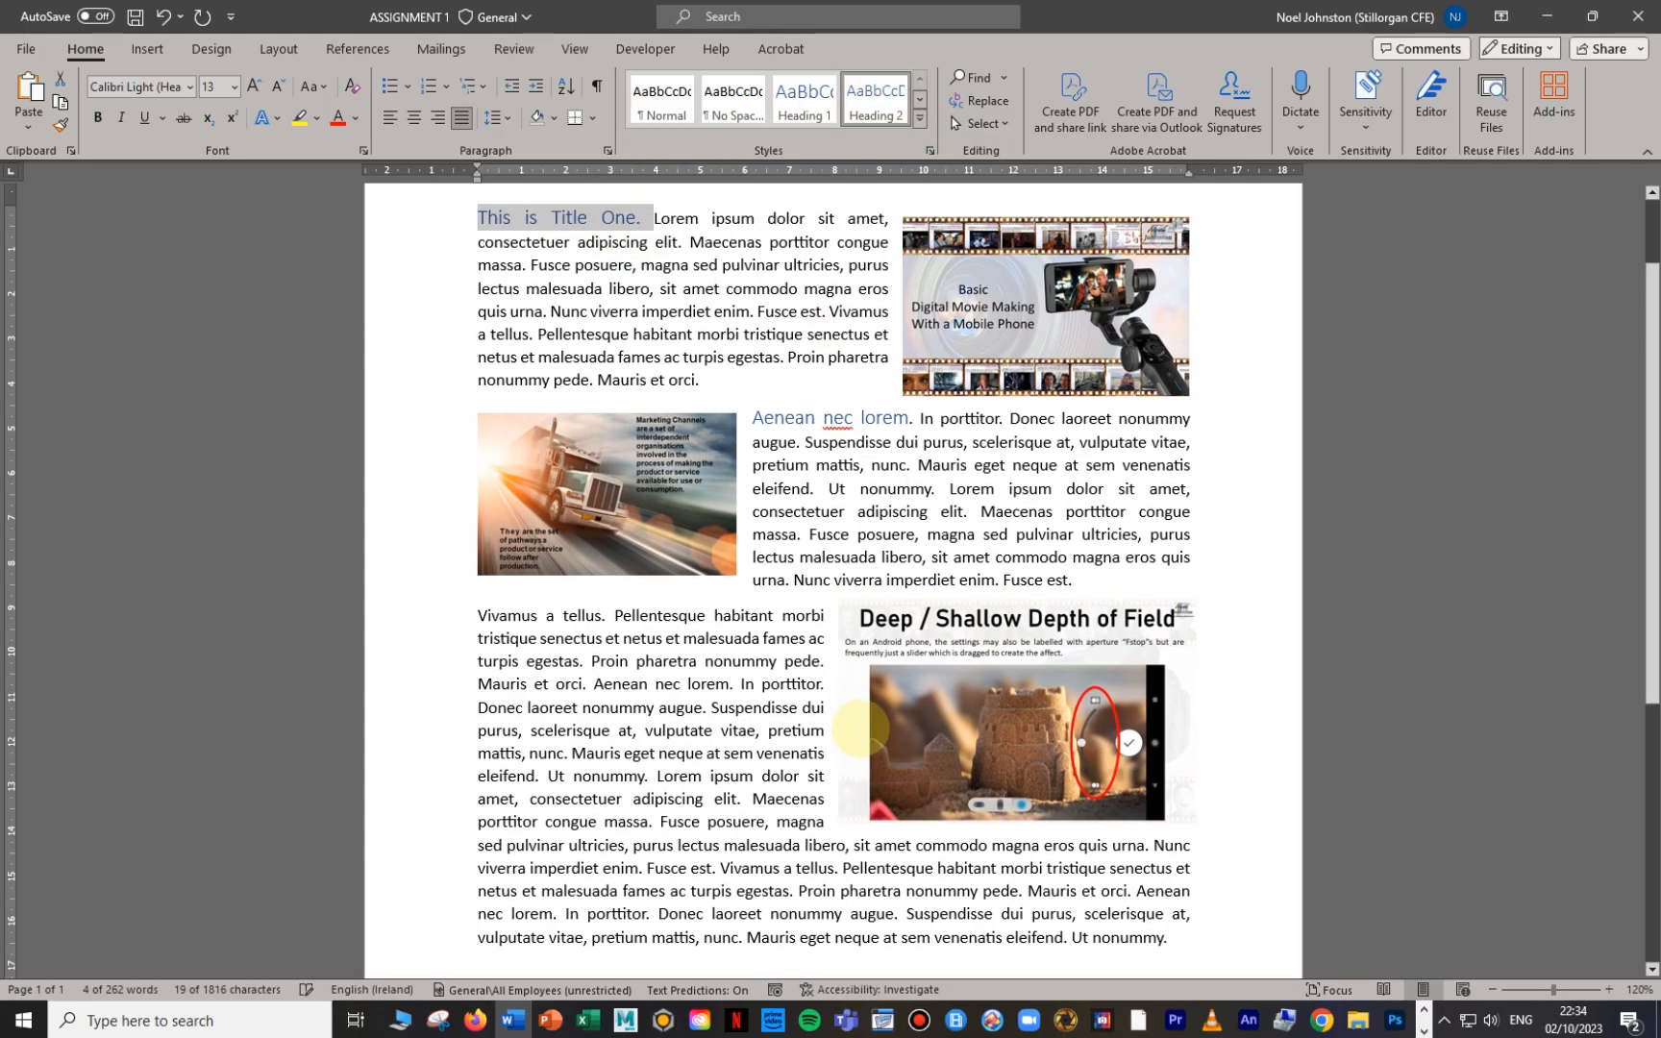
drag(613, 615, 477, 616)
click(886, 99)
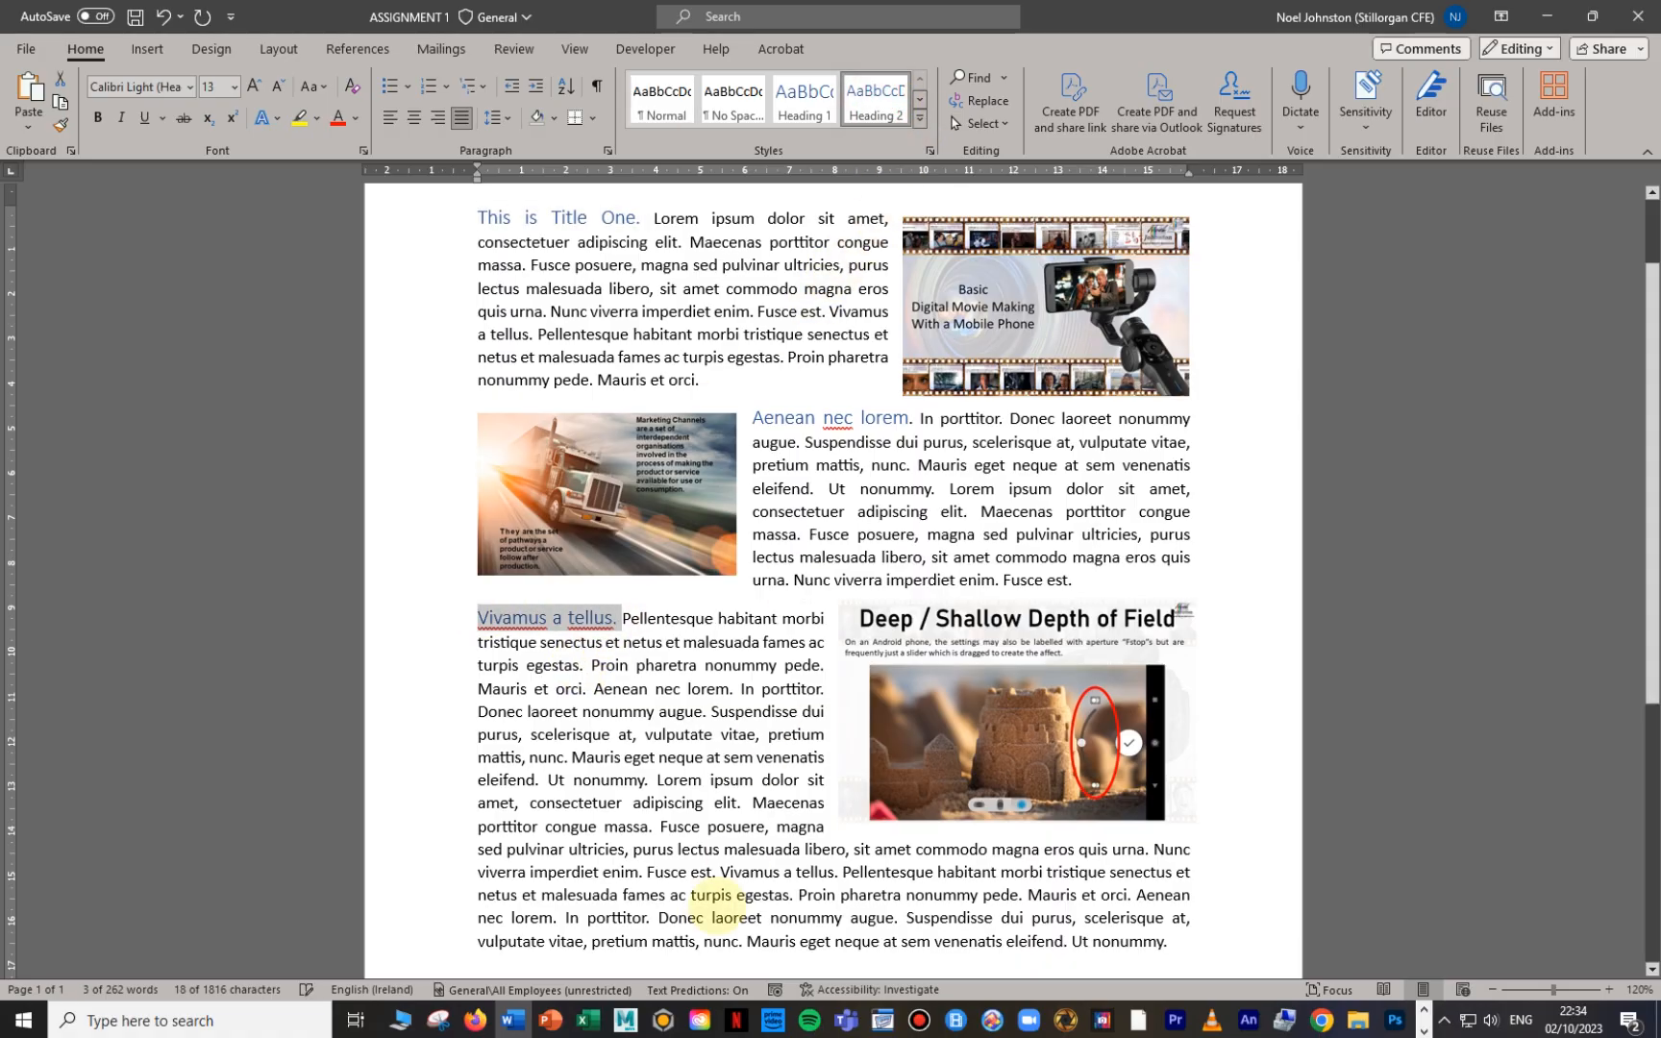
click(654, 783)
scroll(669, 567, up, 1)
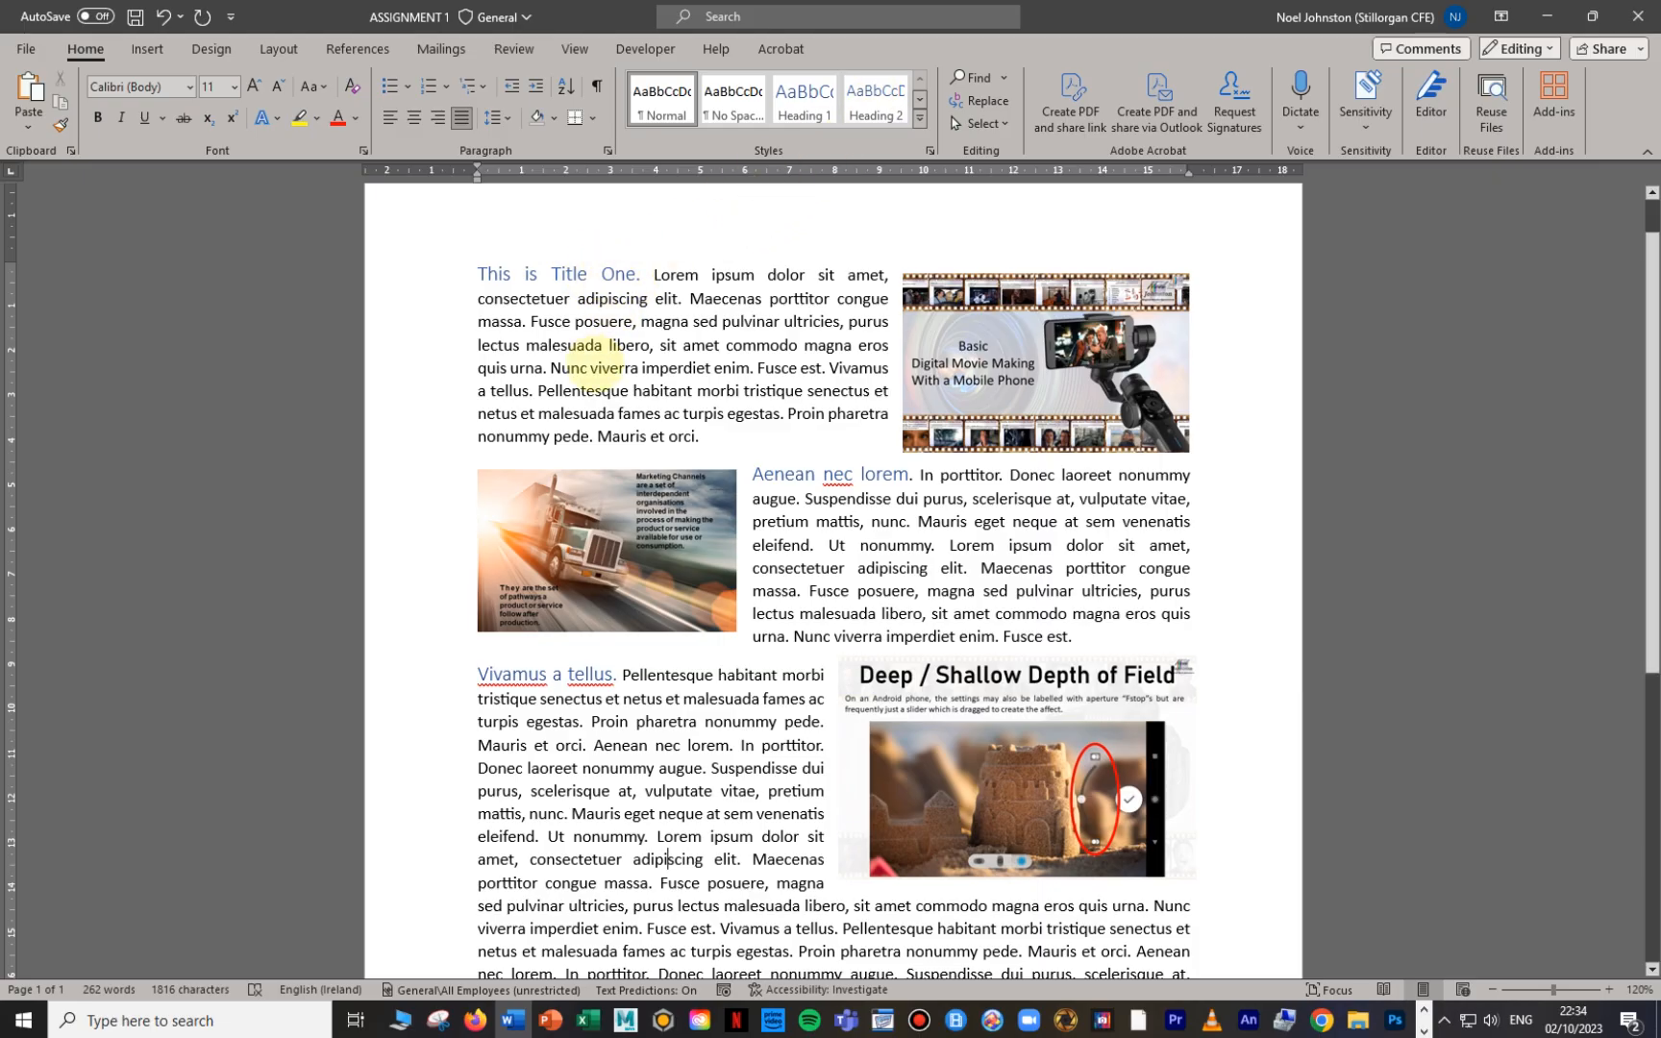
scroll(628, 450, down, 1)
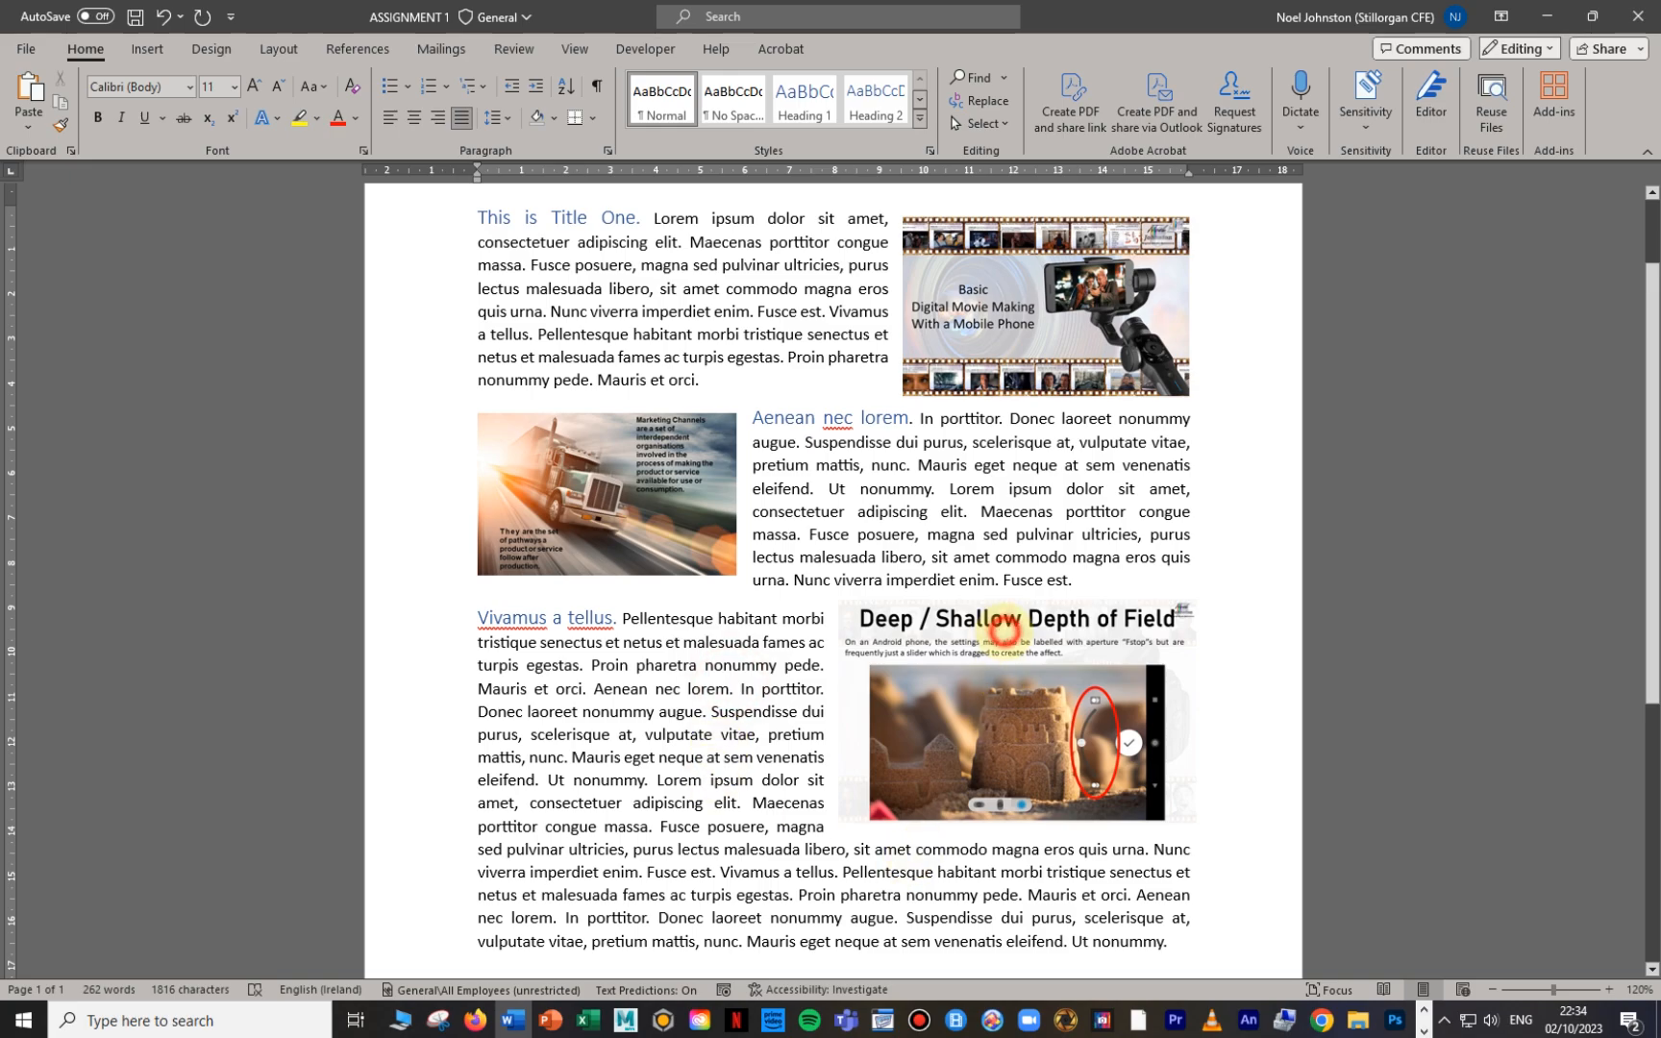
click(1004, 626)
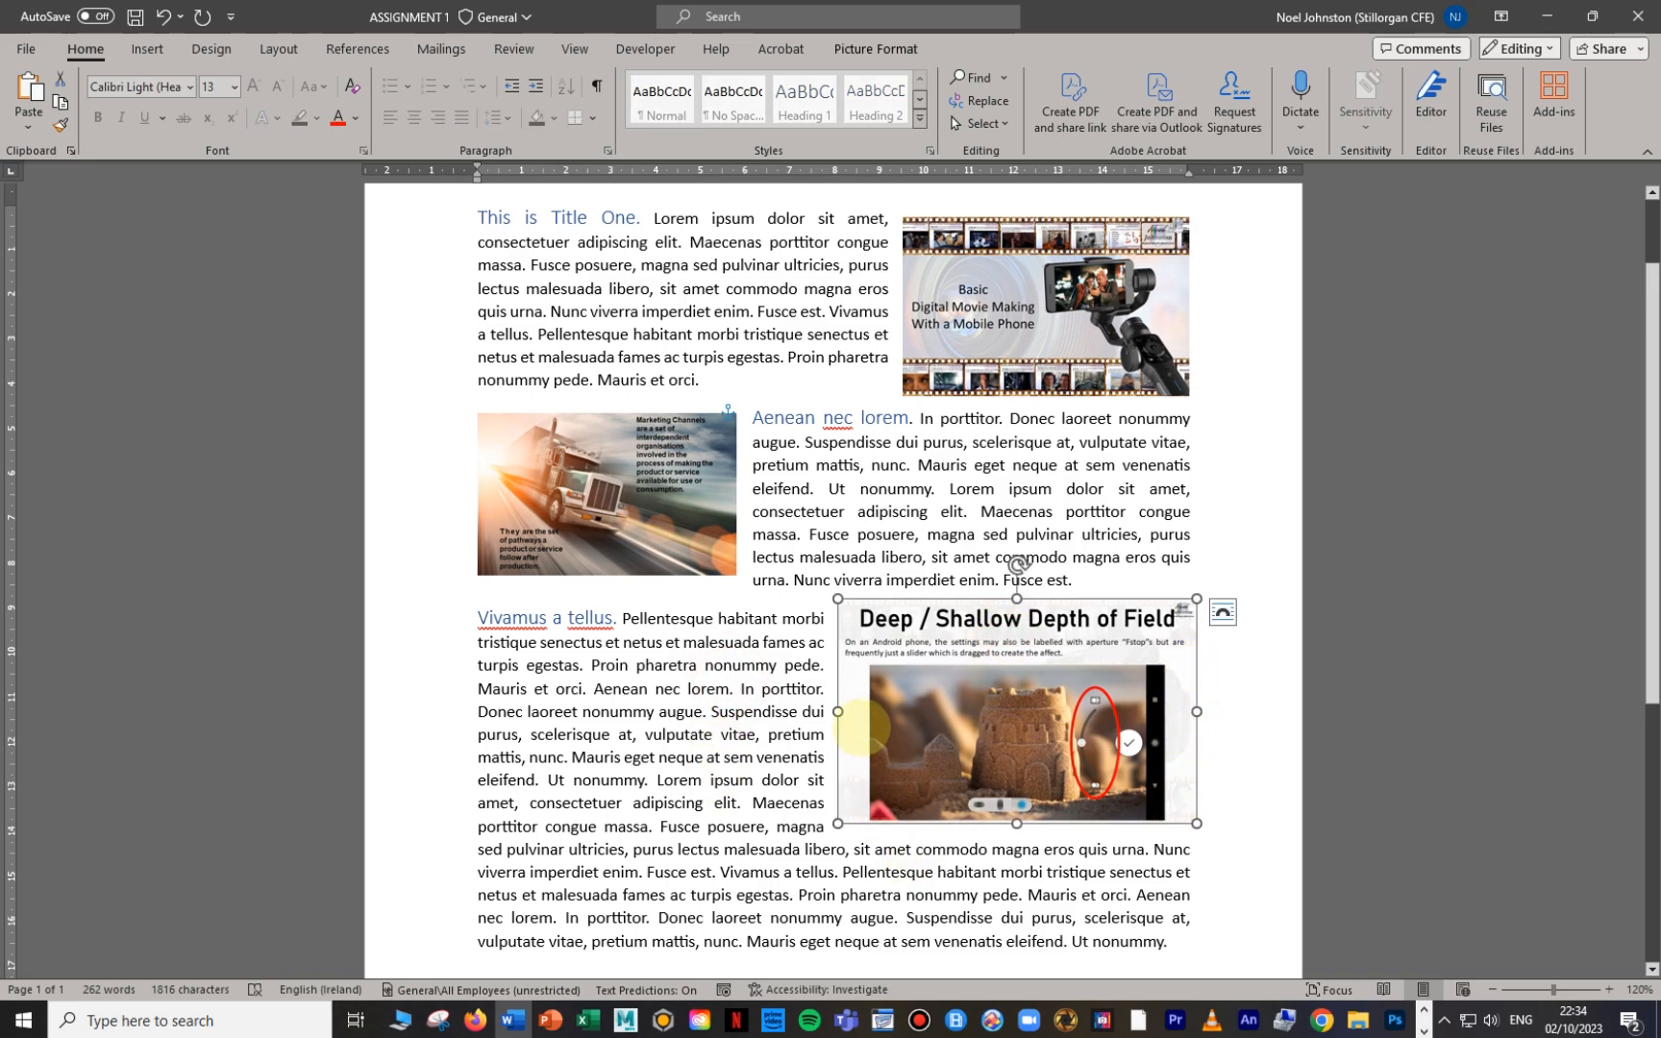
click(1050, 902)
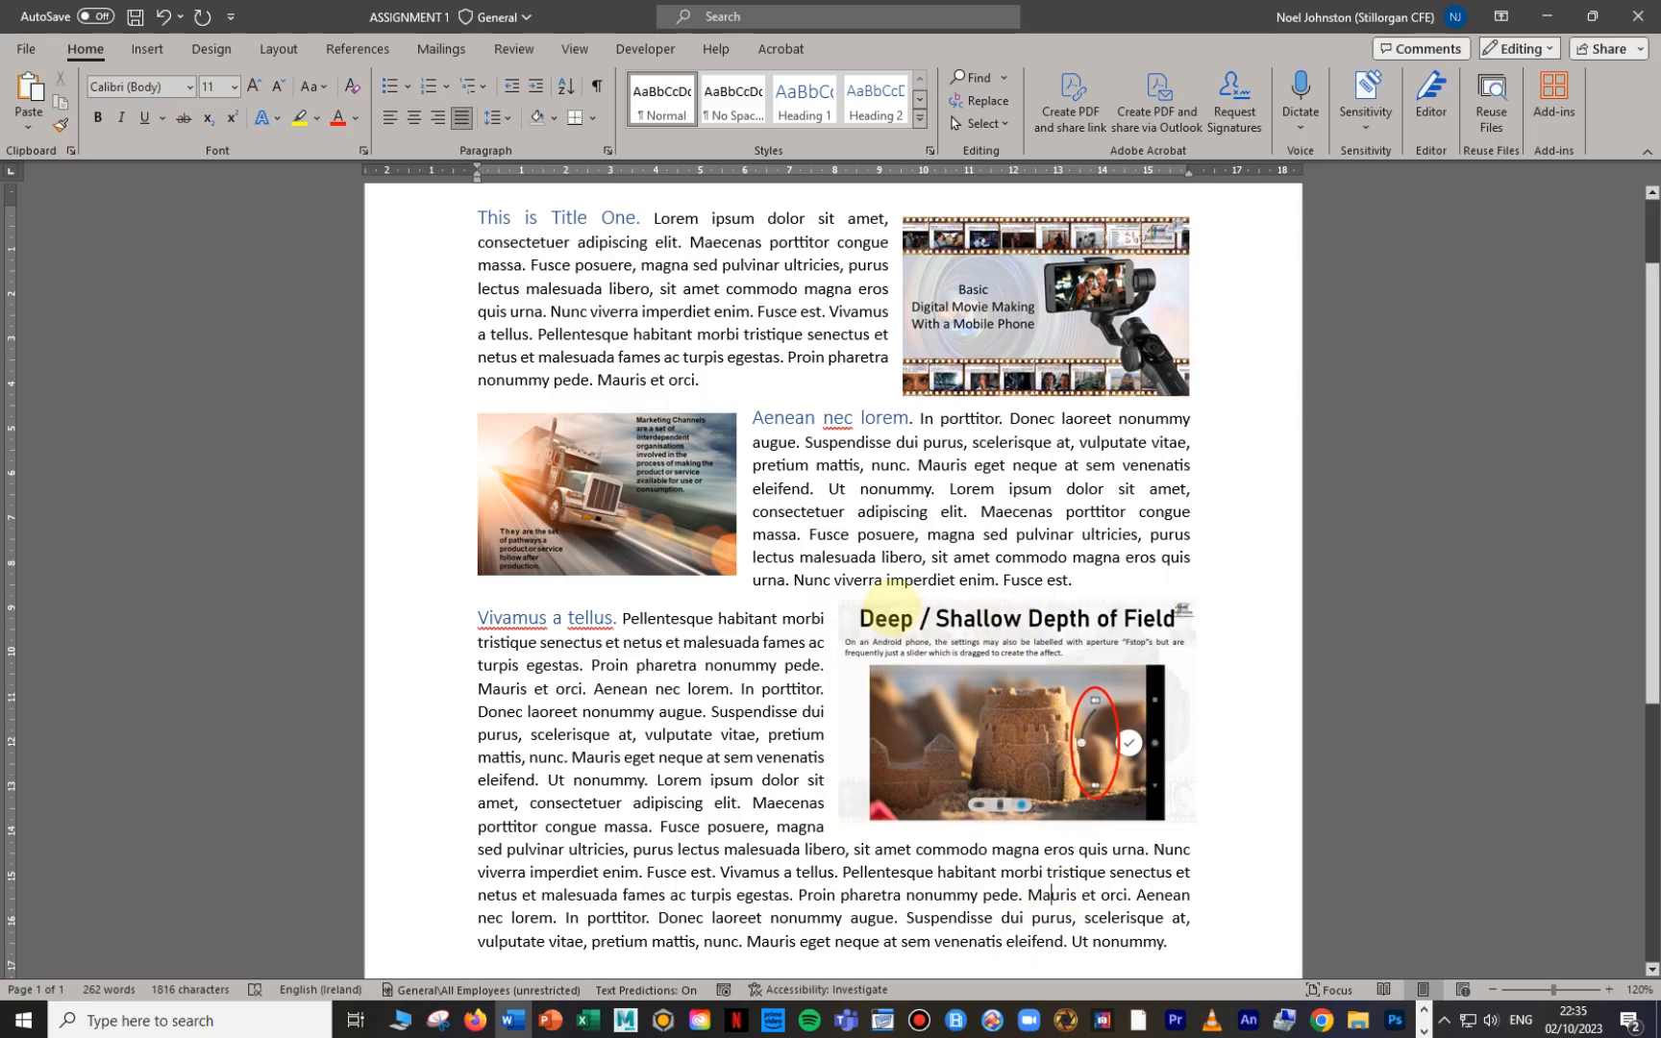
Step: Look through the border colour and outline weight options for the sandcastle picture, leaving its border unset
ctrl+scroll(948, 662, up, 8)
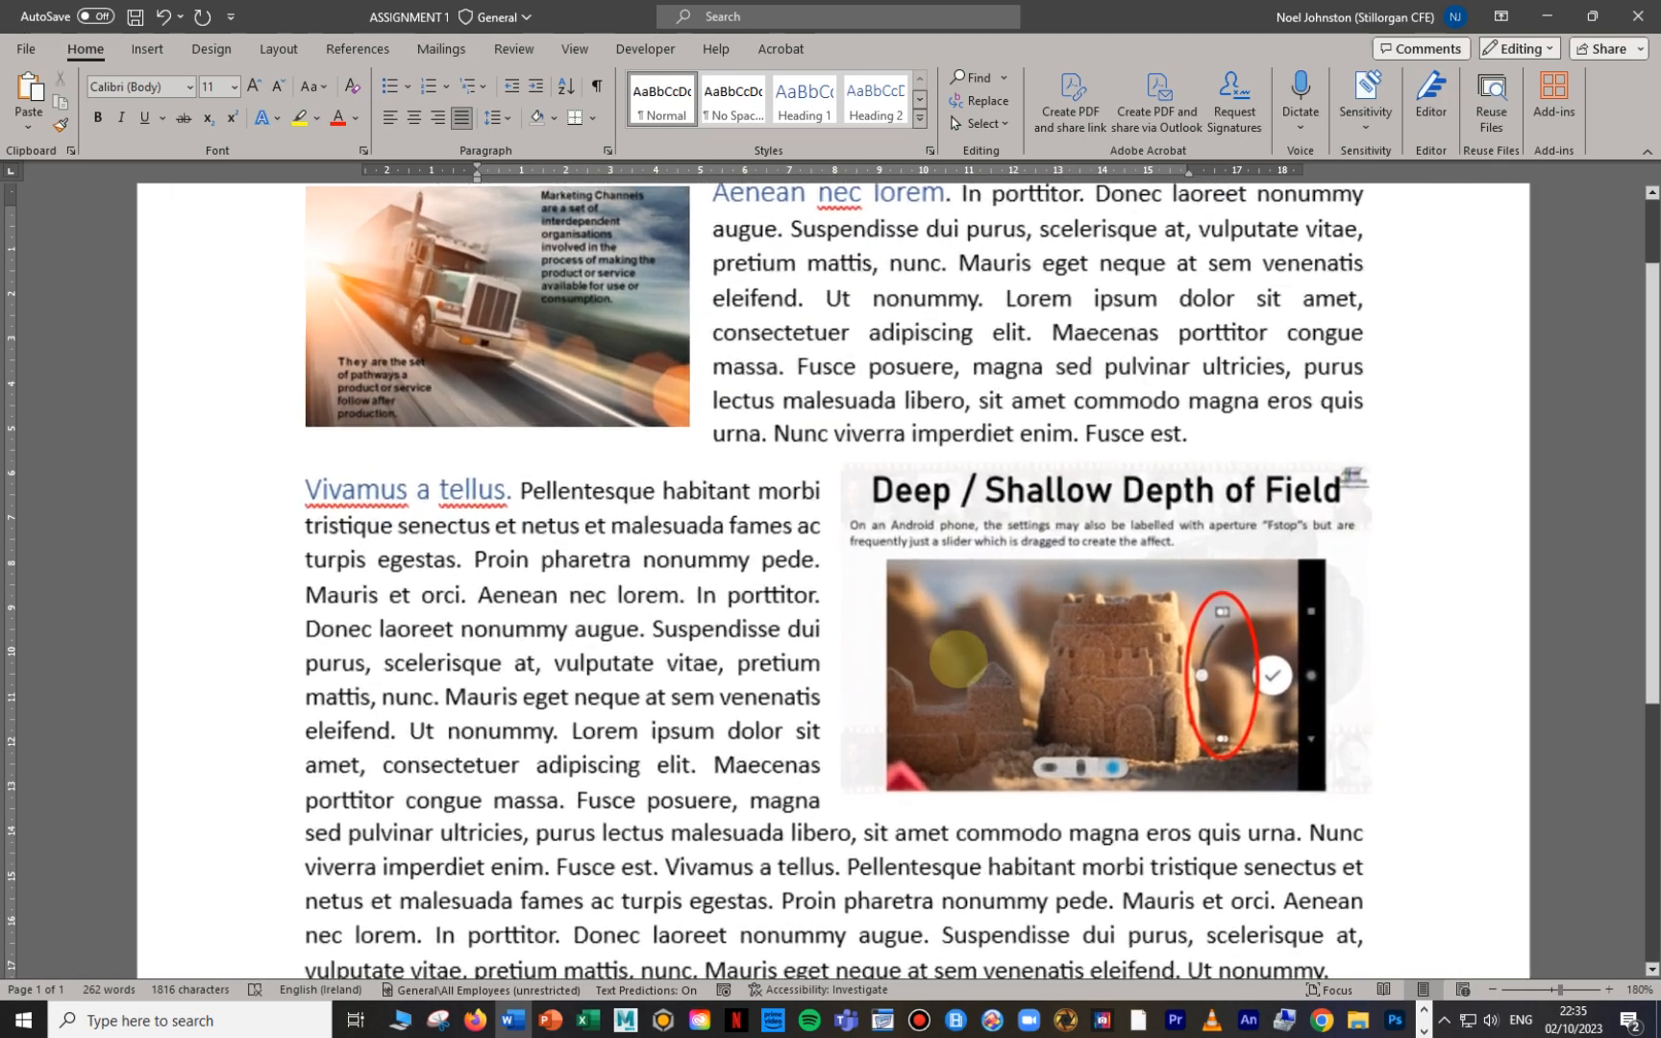
ctrl+scroll(1197, 660, down, 6)
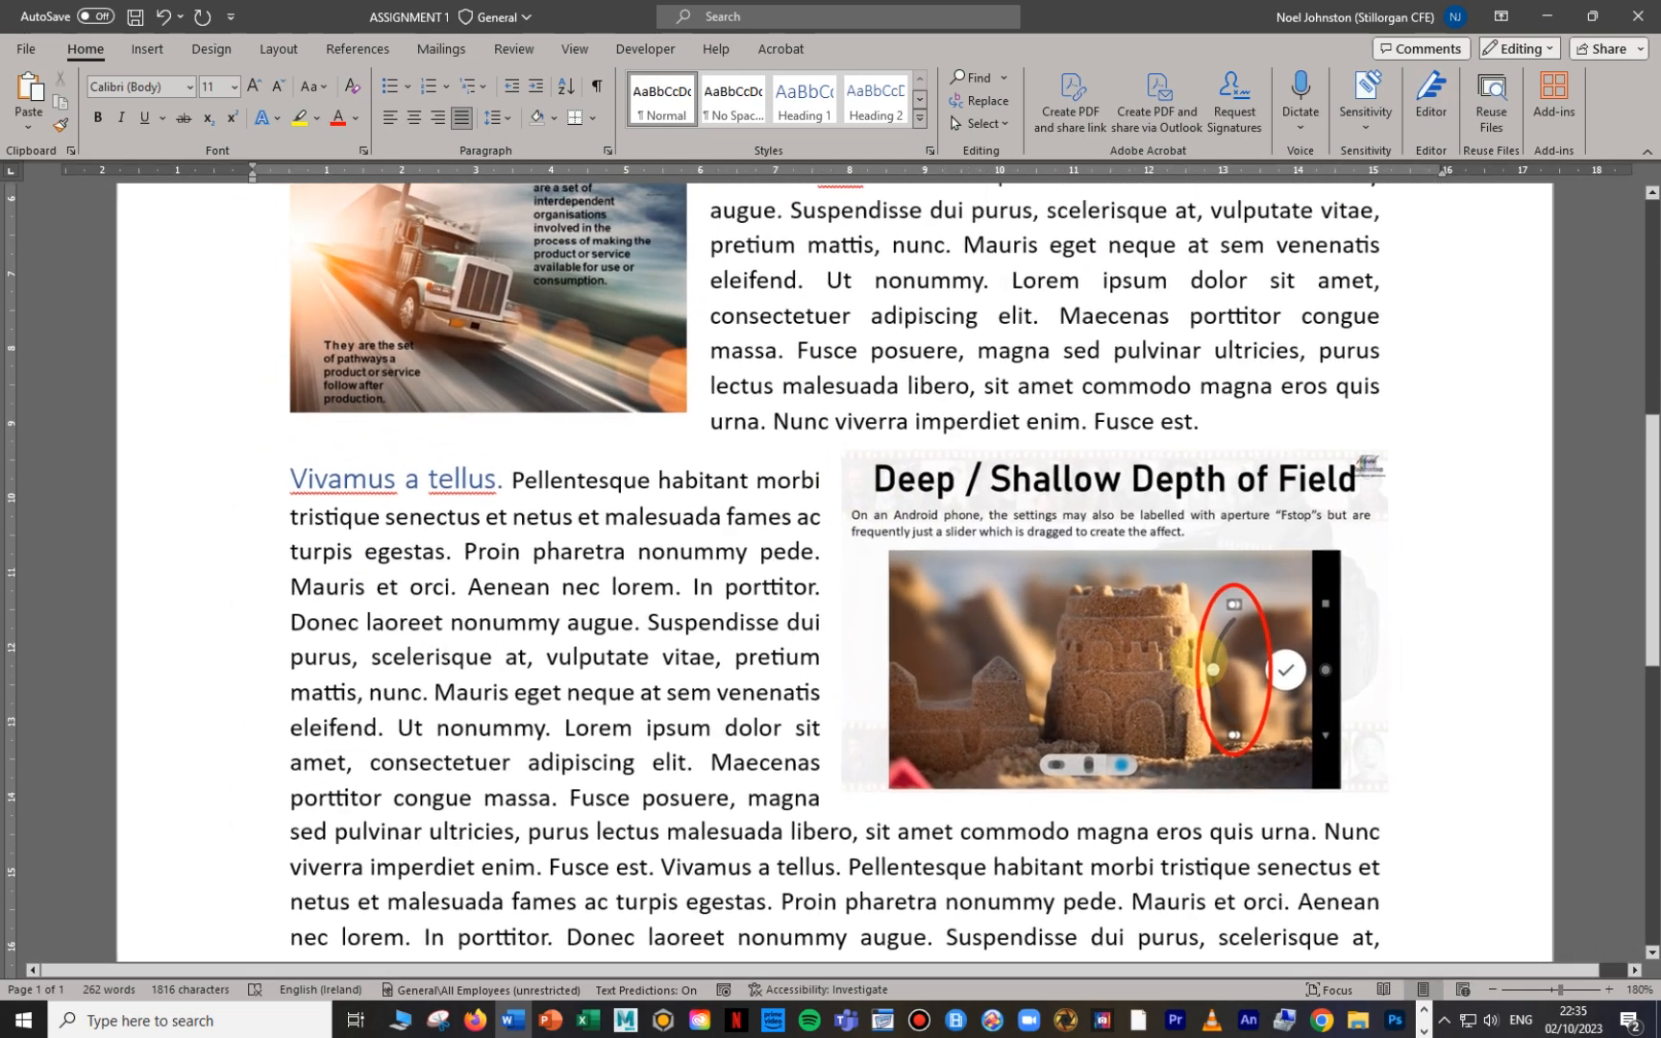
ctrl+scroll(1154, 693, up, 2)
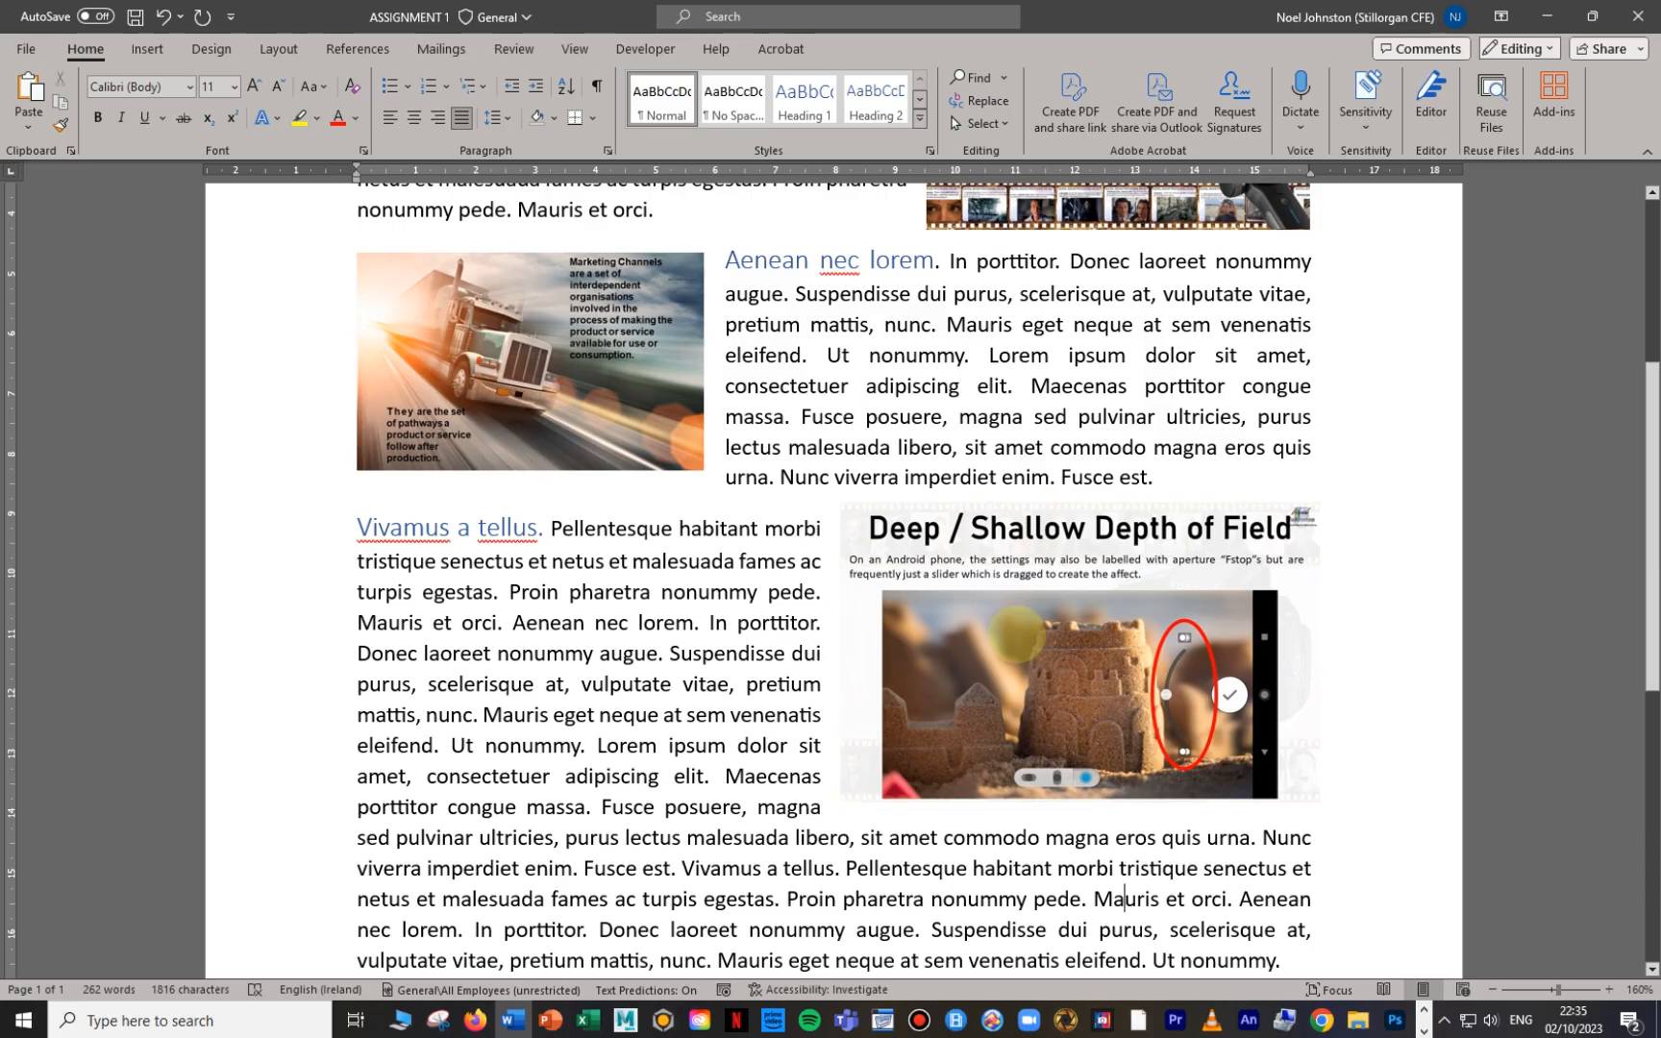
click(1035, 613)
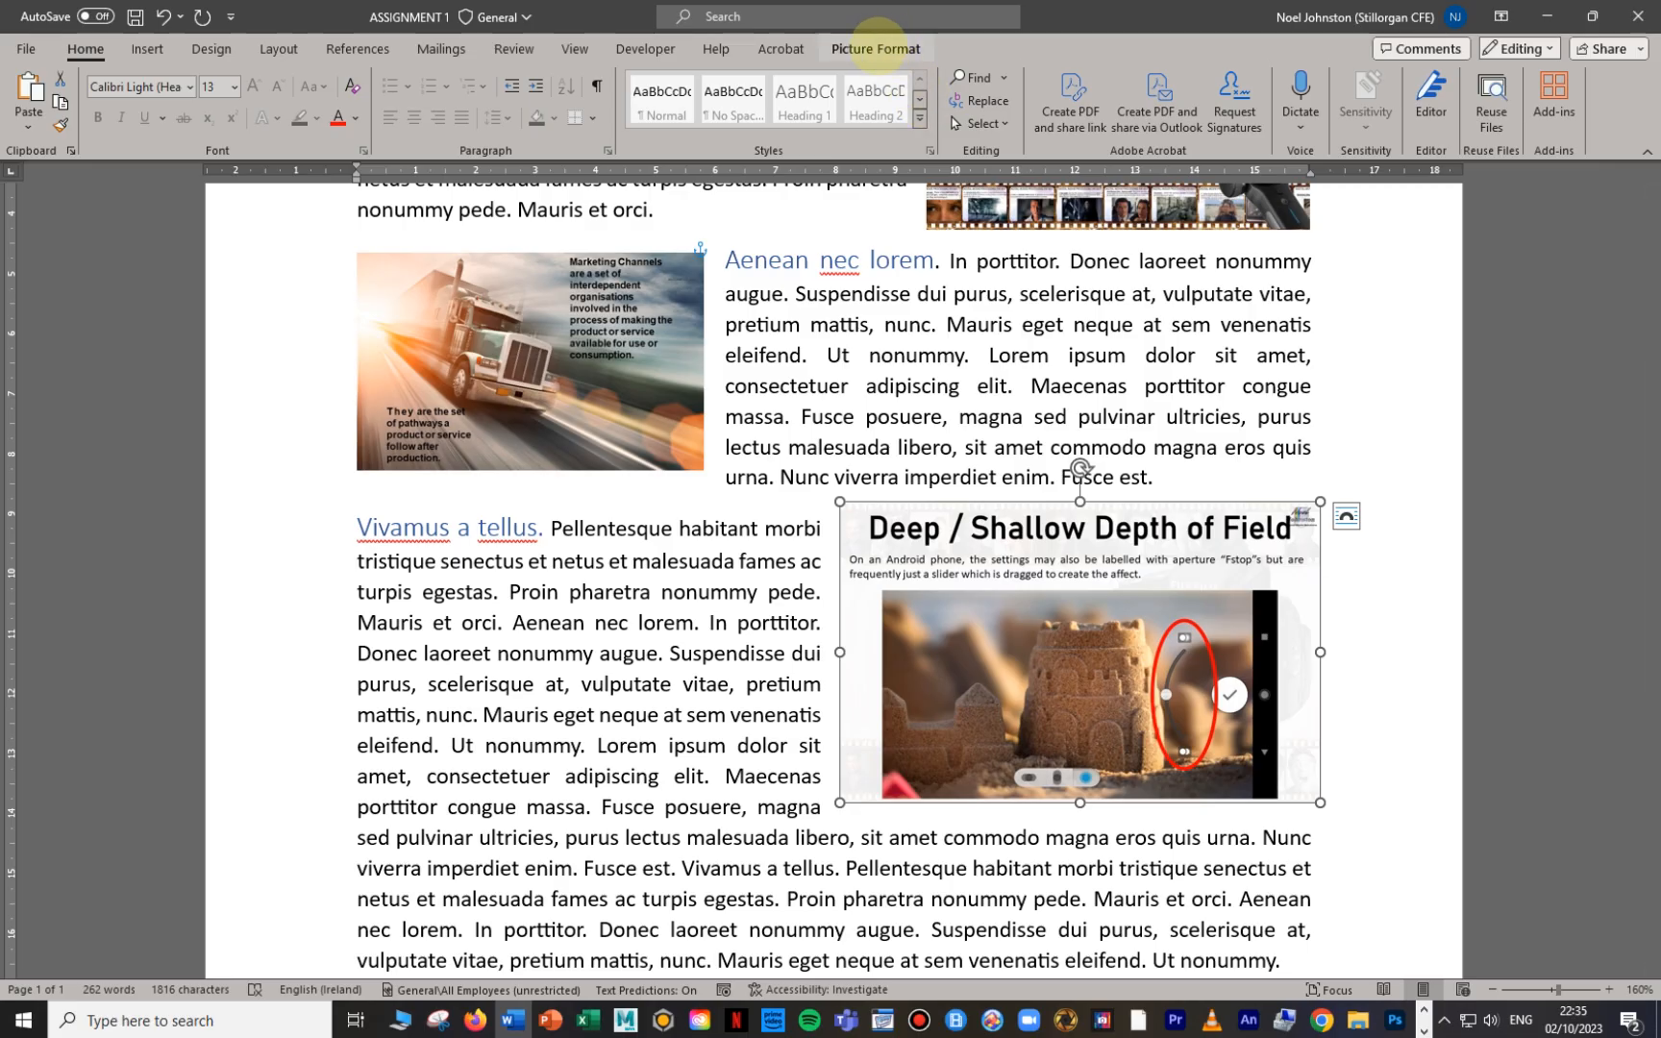
click(875, 45)
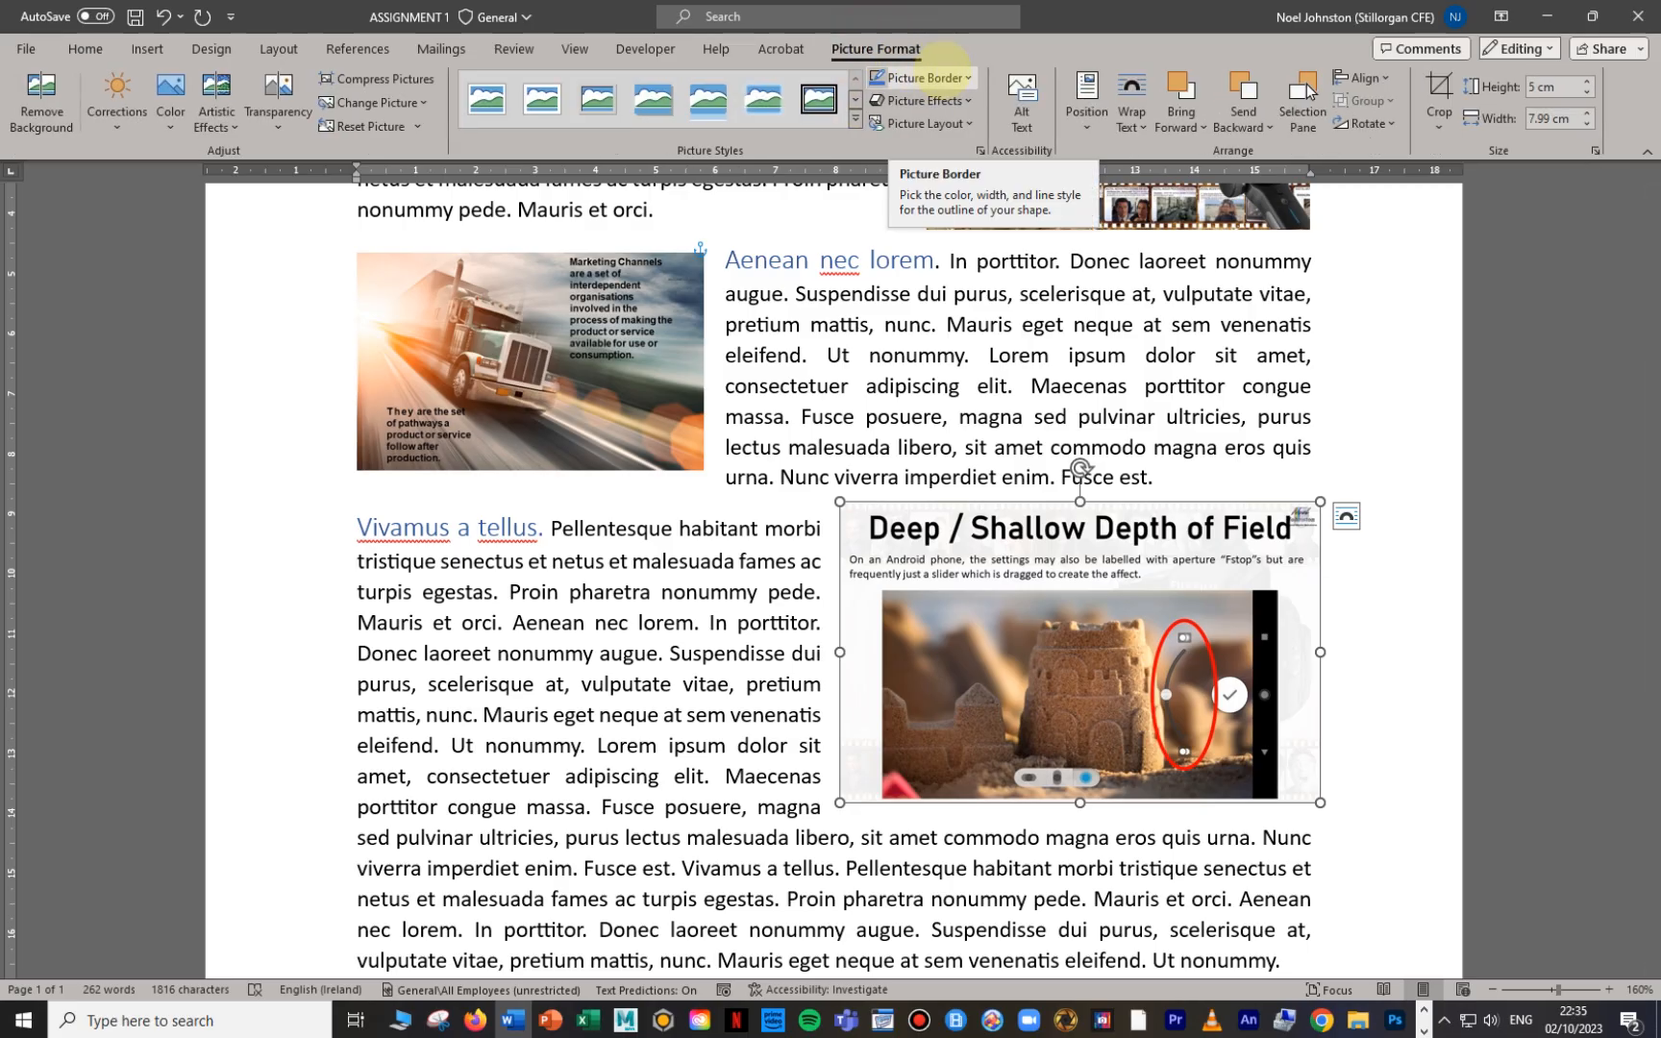
click(923, 78)
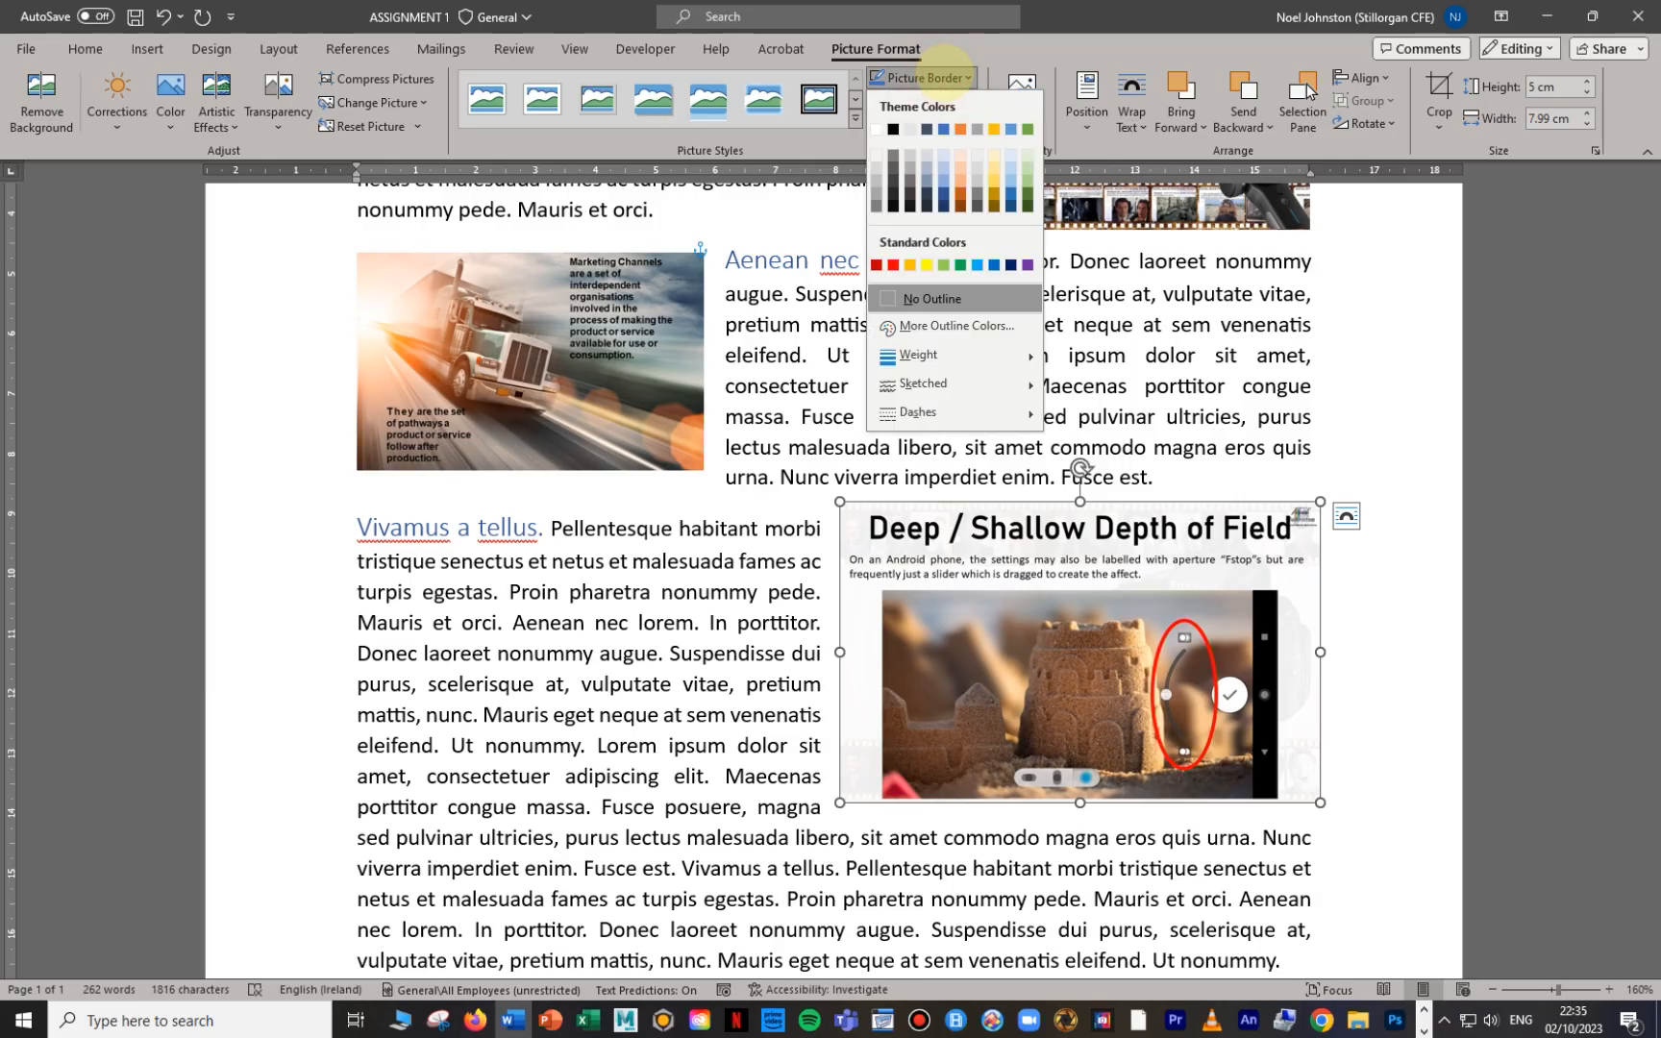
mouse_move(1014, 358)
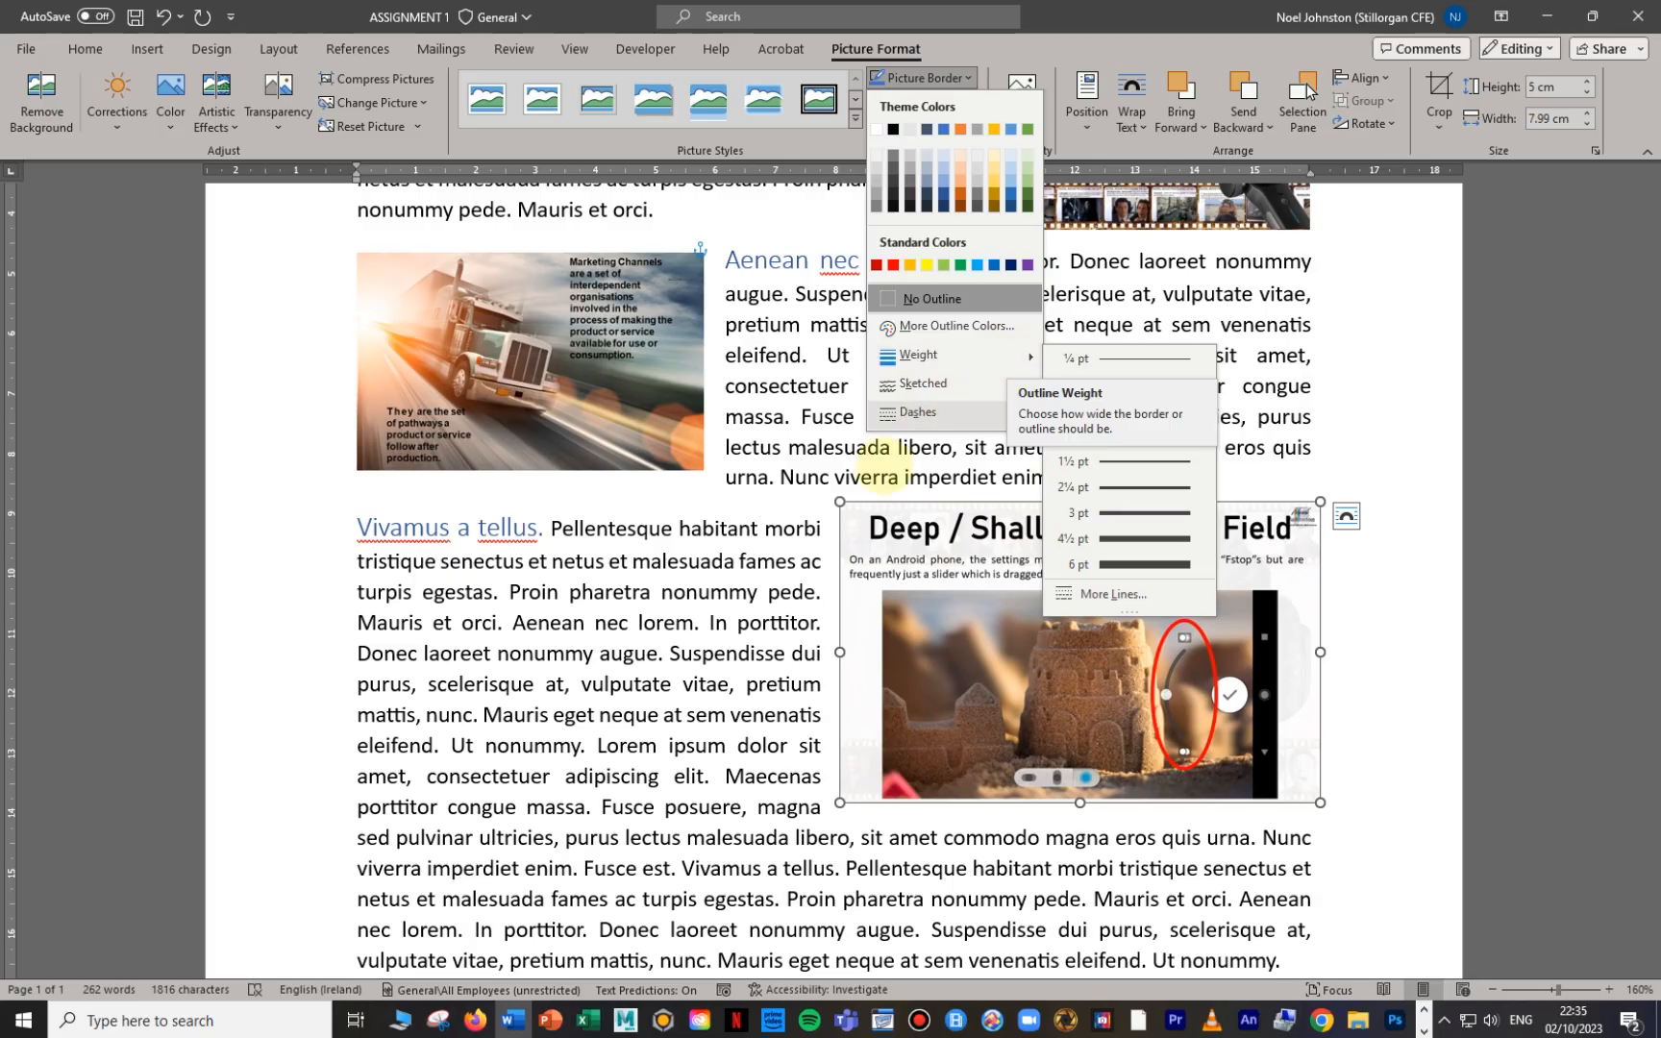
click(734, 621)
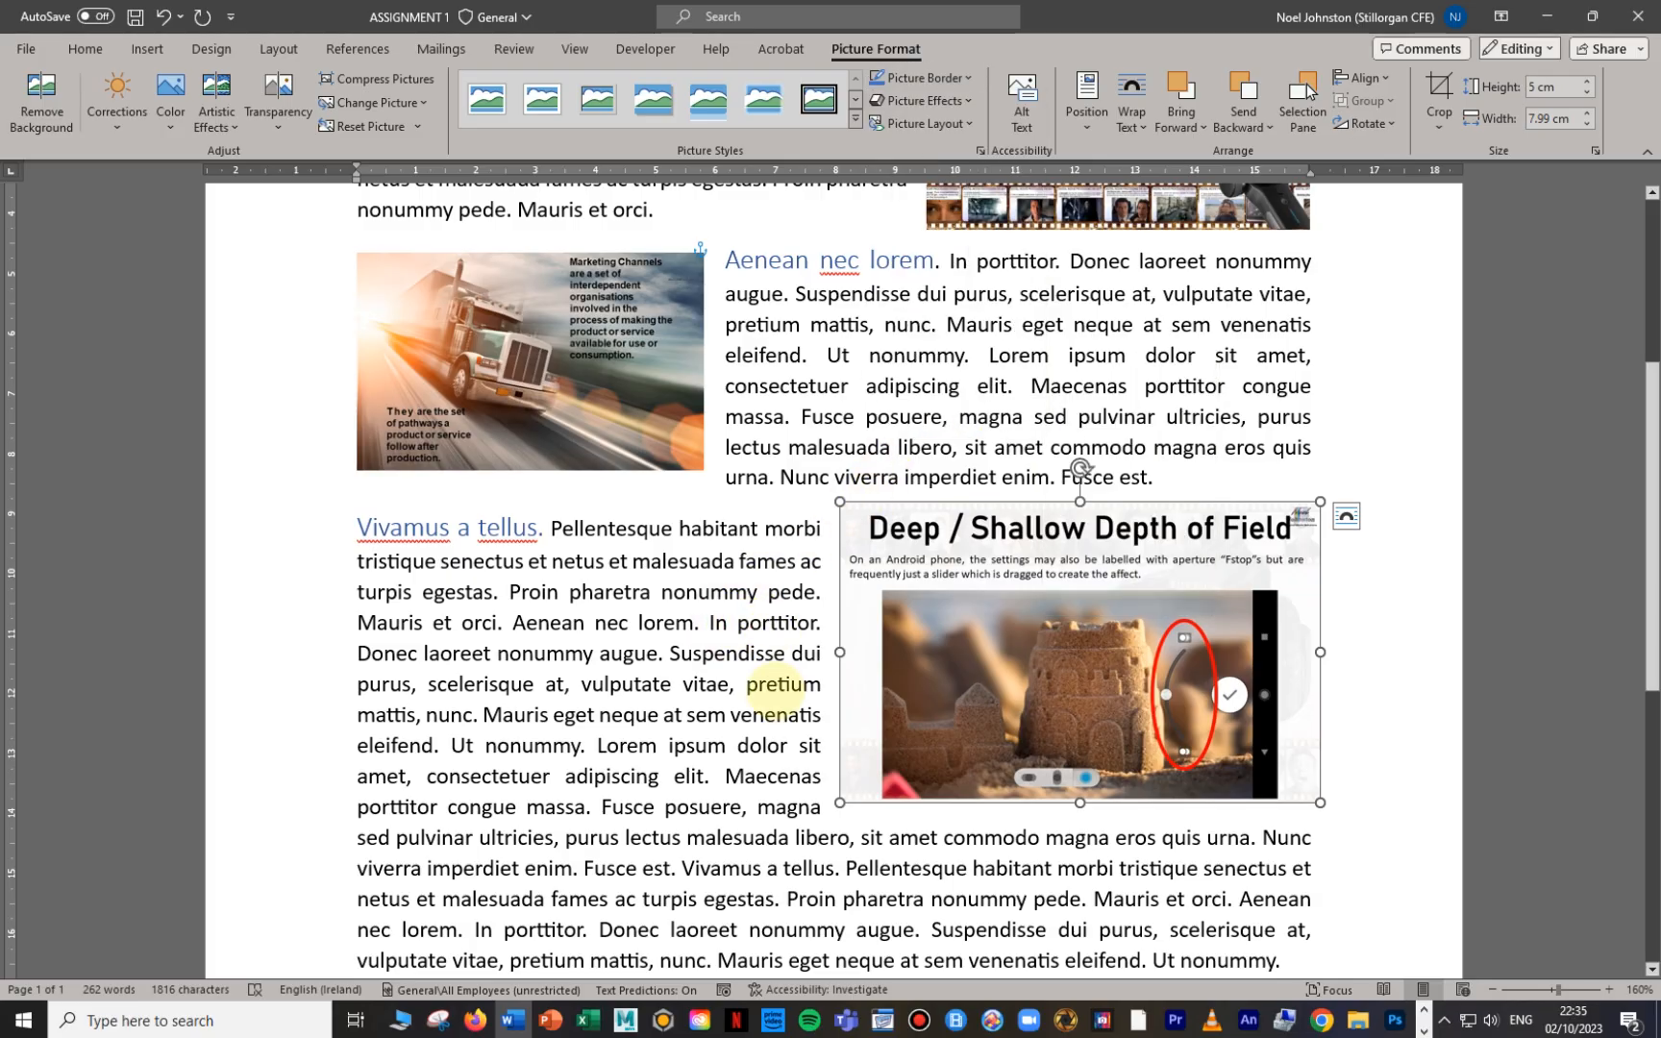
Step: Add a ¼ pt outline to the sandcastle picture, then deselect it
click(925, 899)
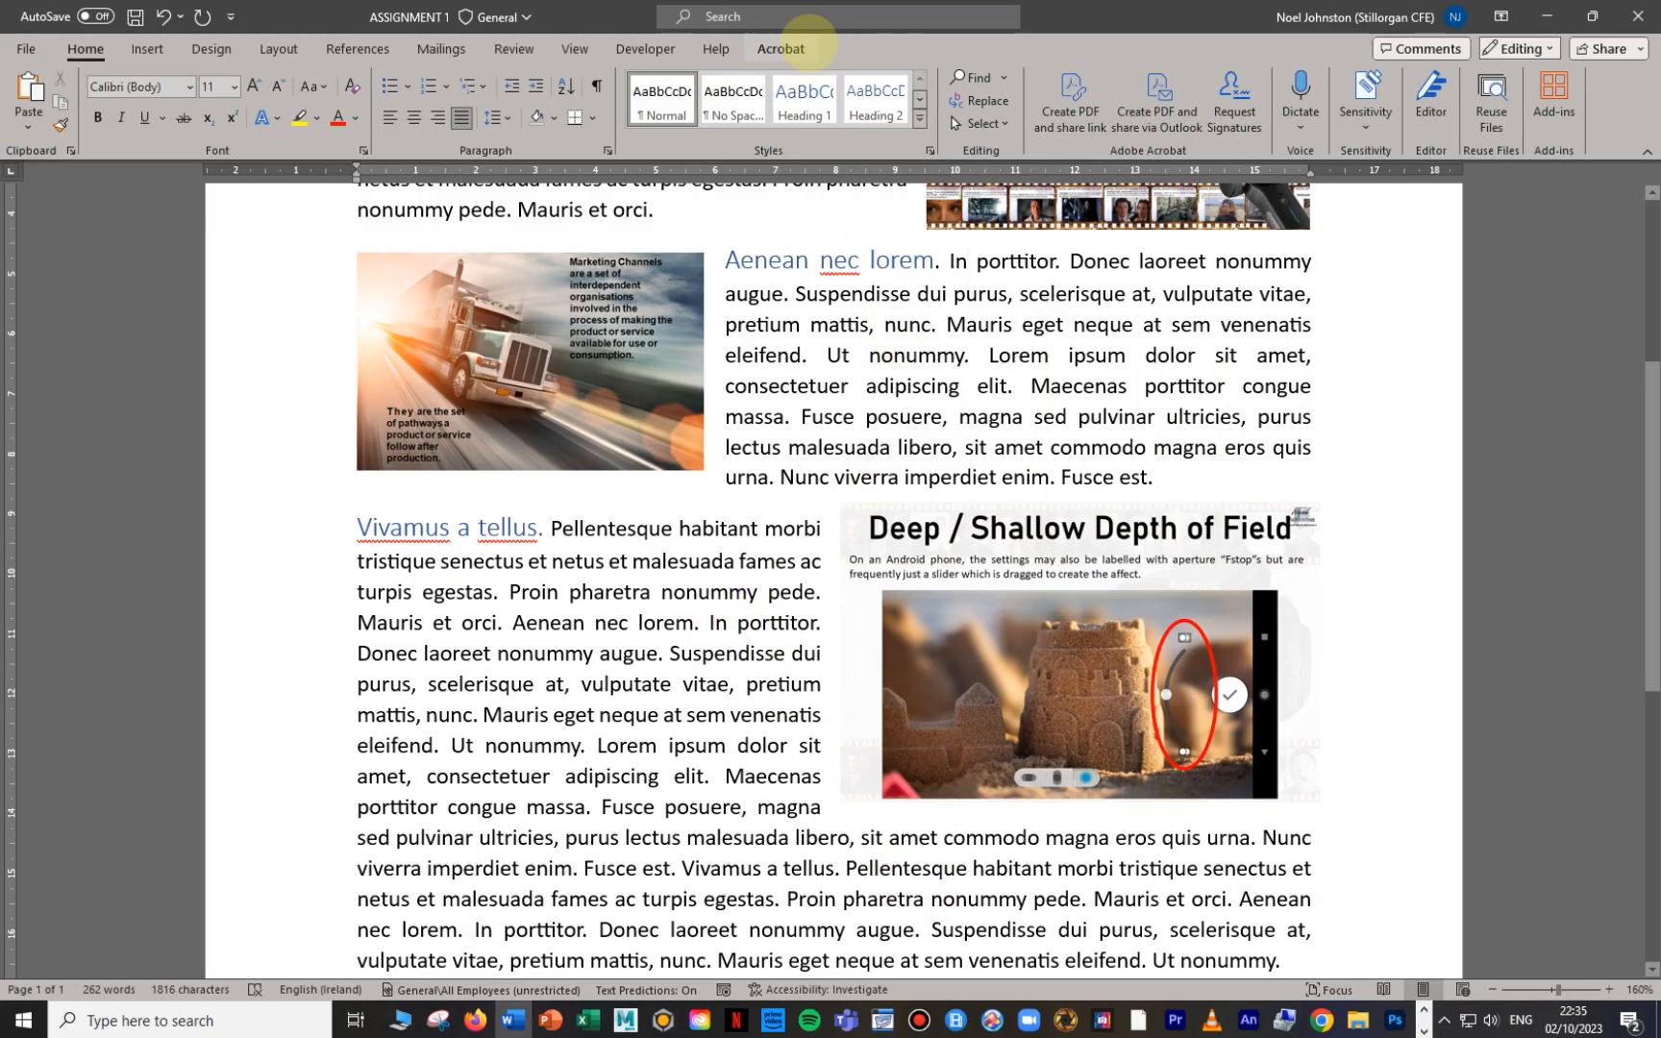
click(1106, 630)
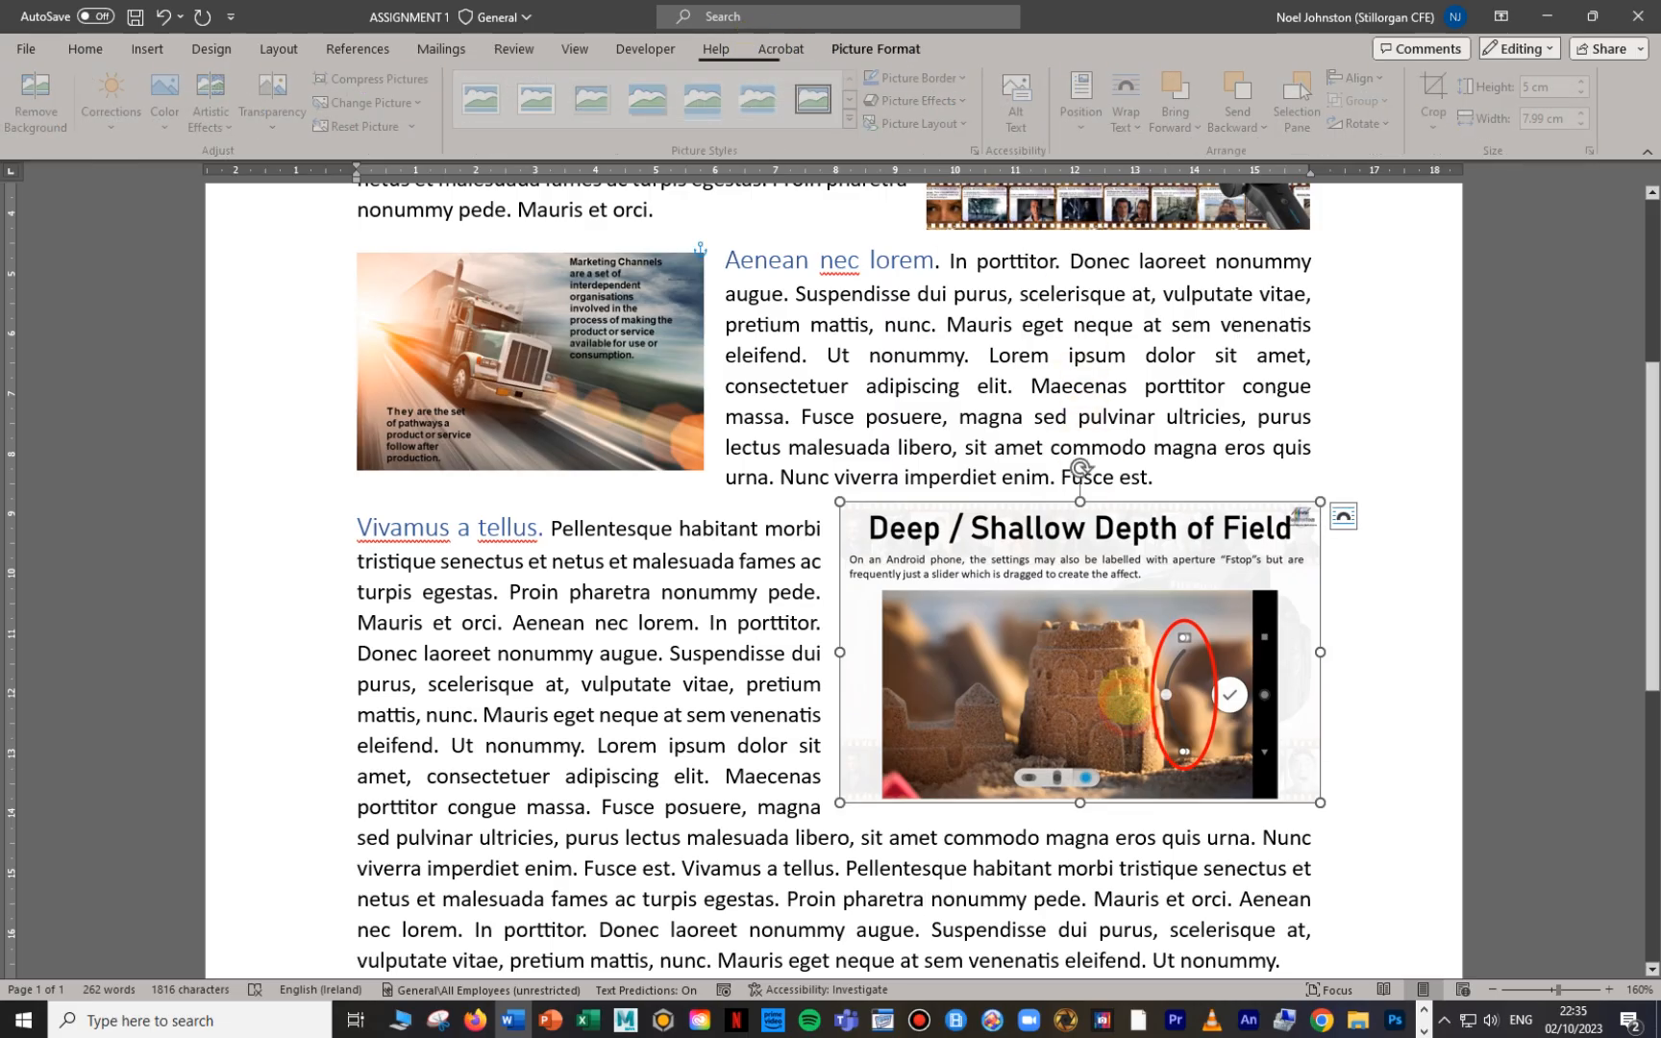
click(952, 77)
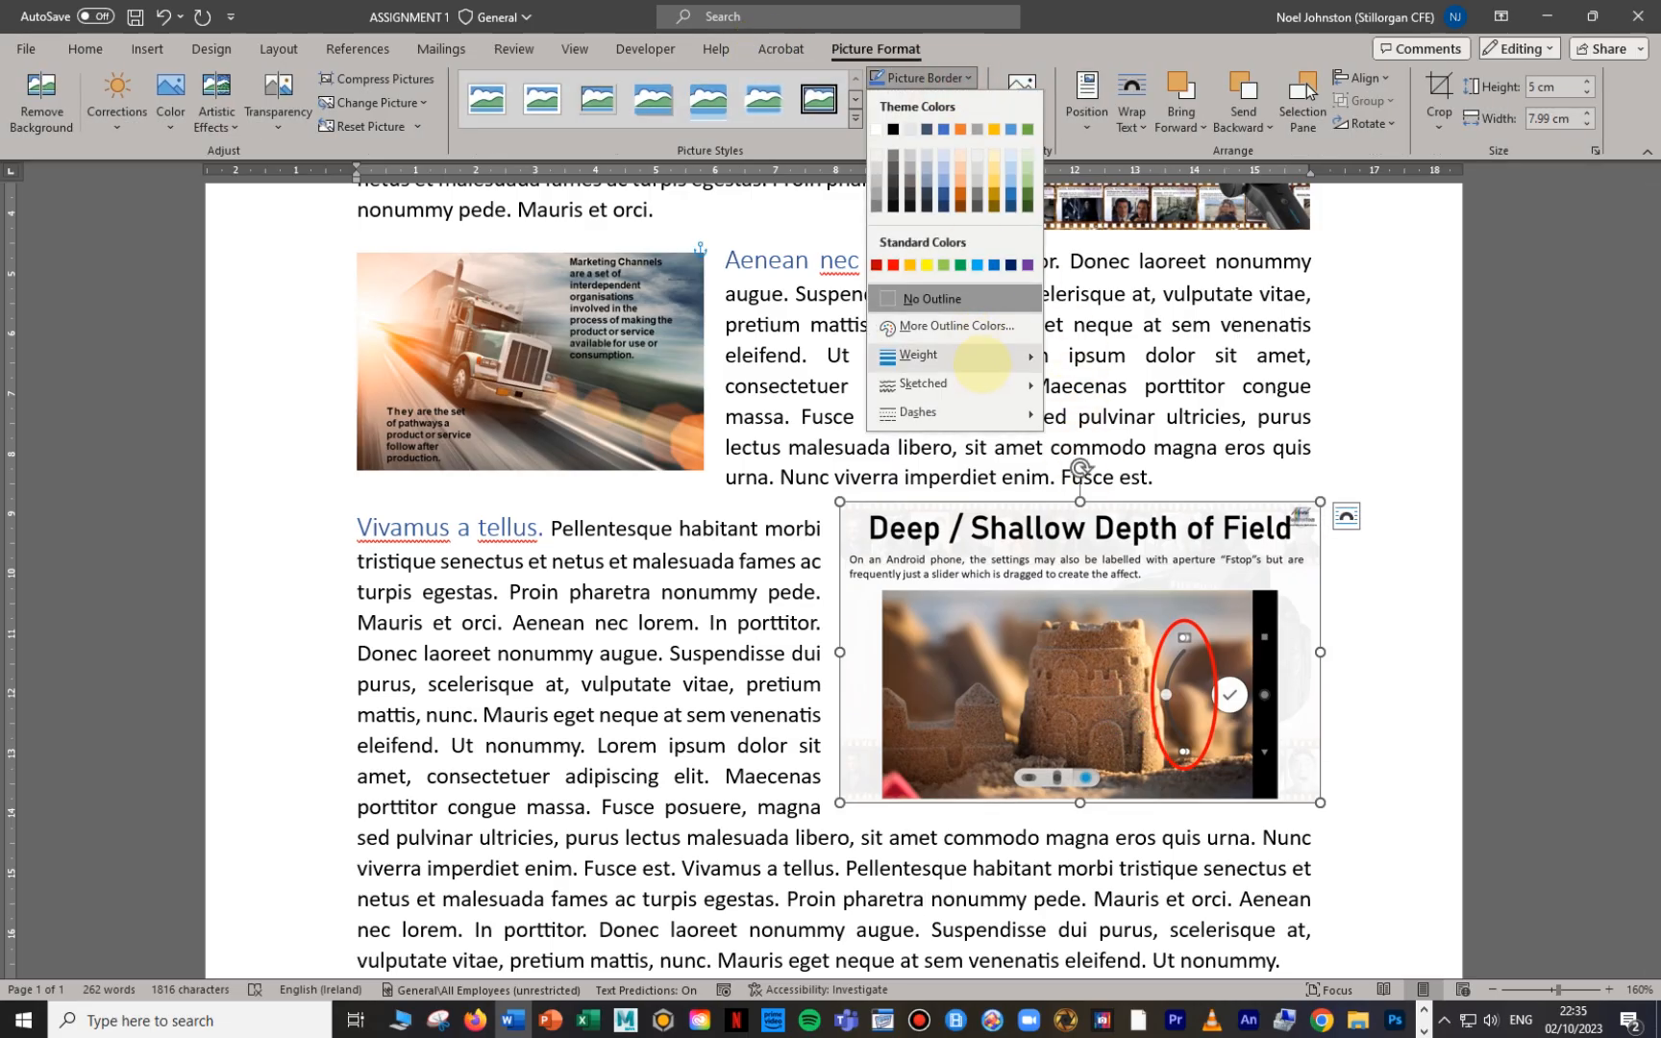
mouse_move(923, 354)
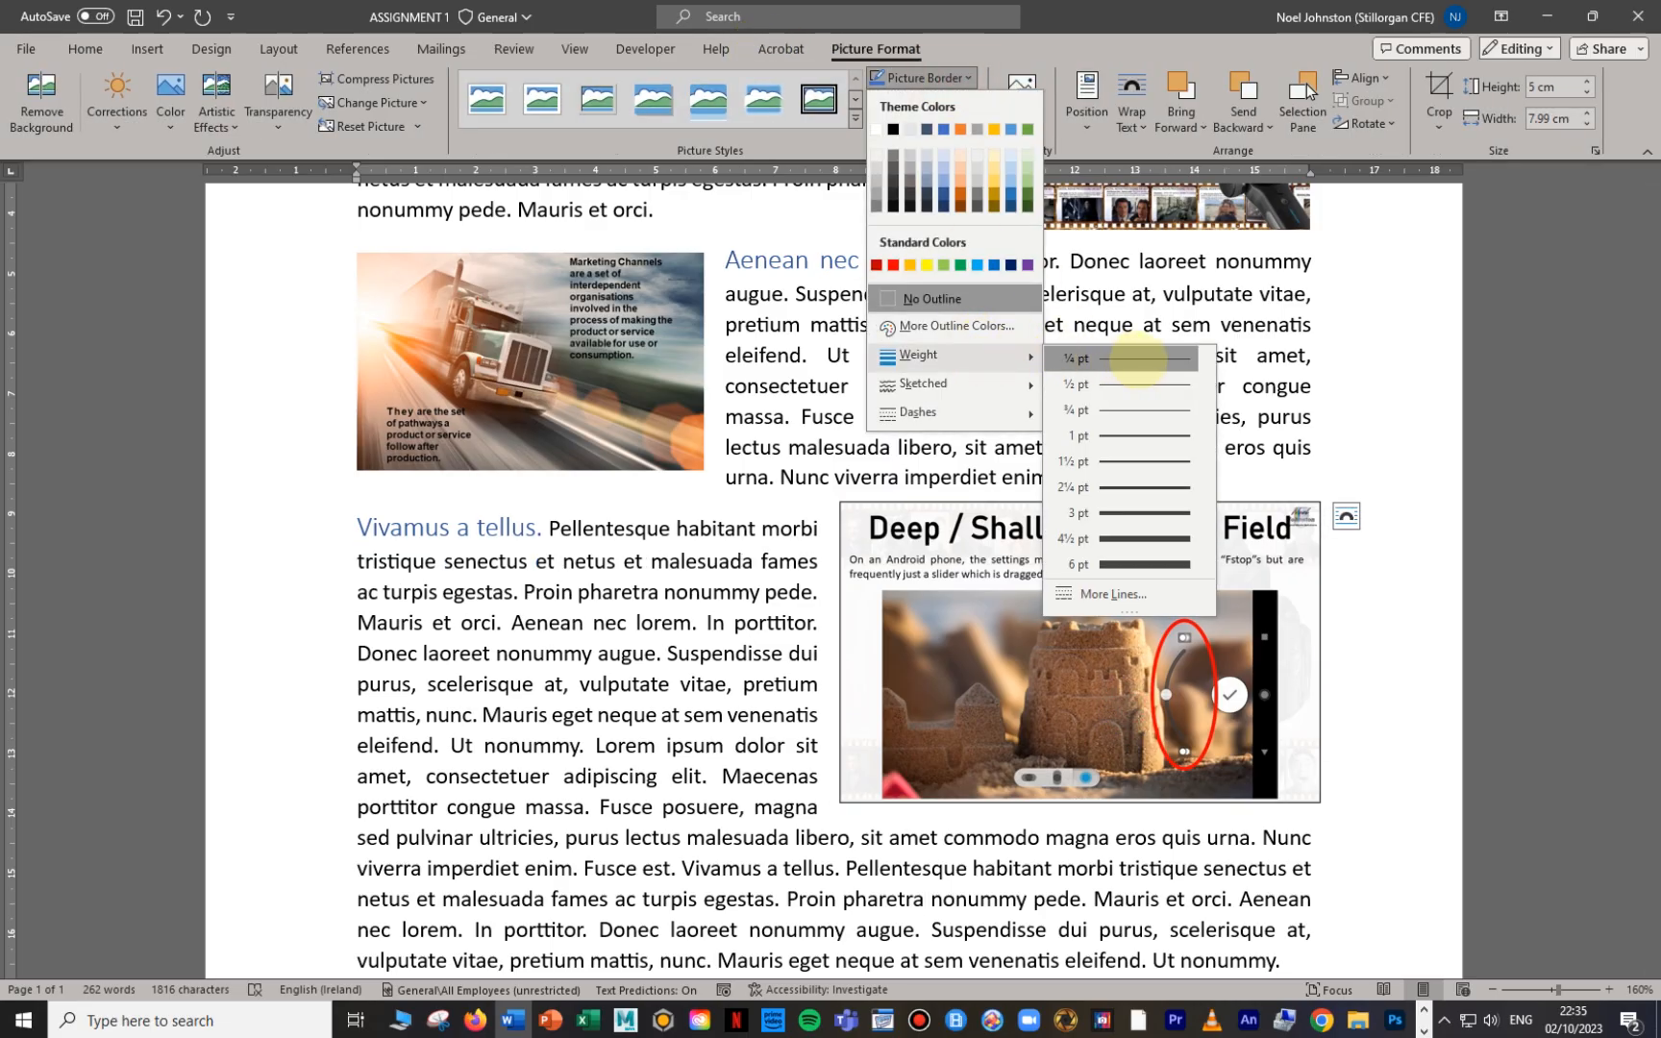
click(1137, 359)
click(663, 714)
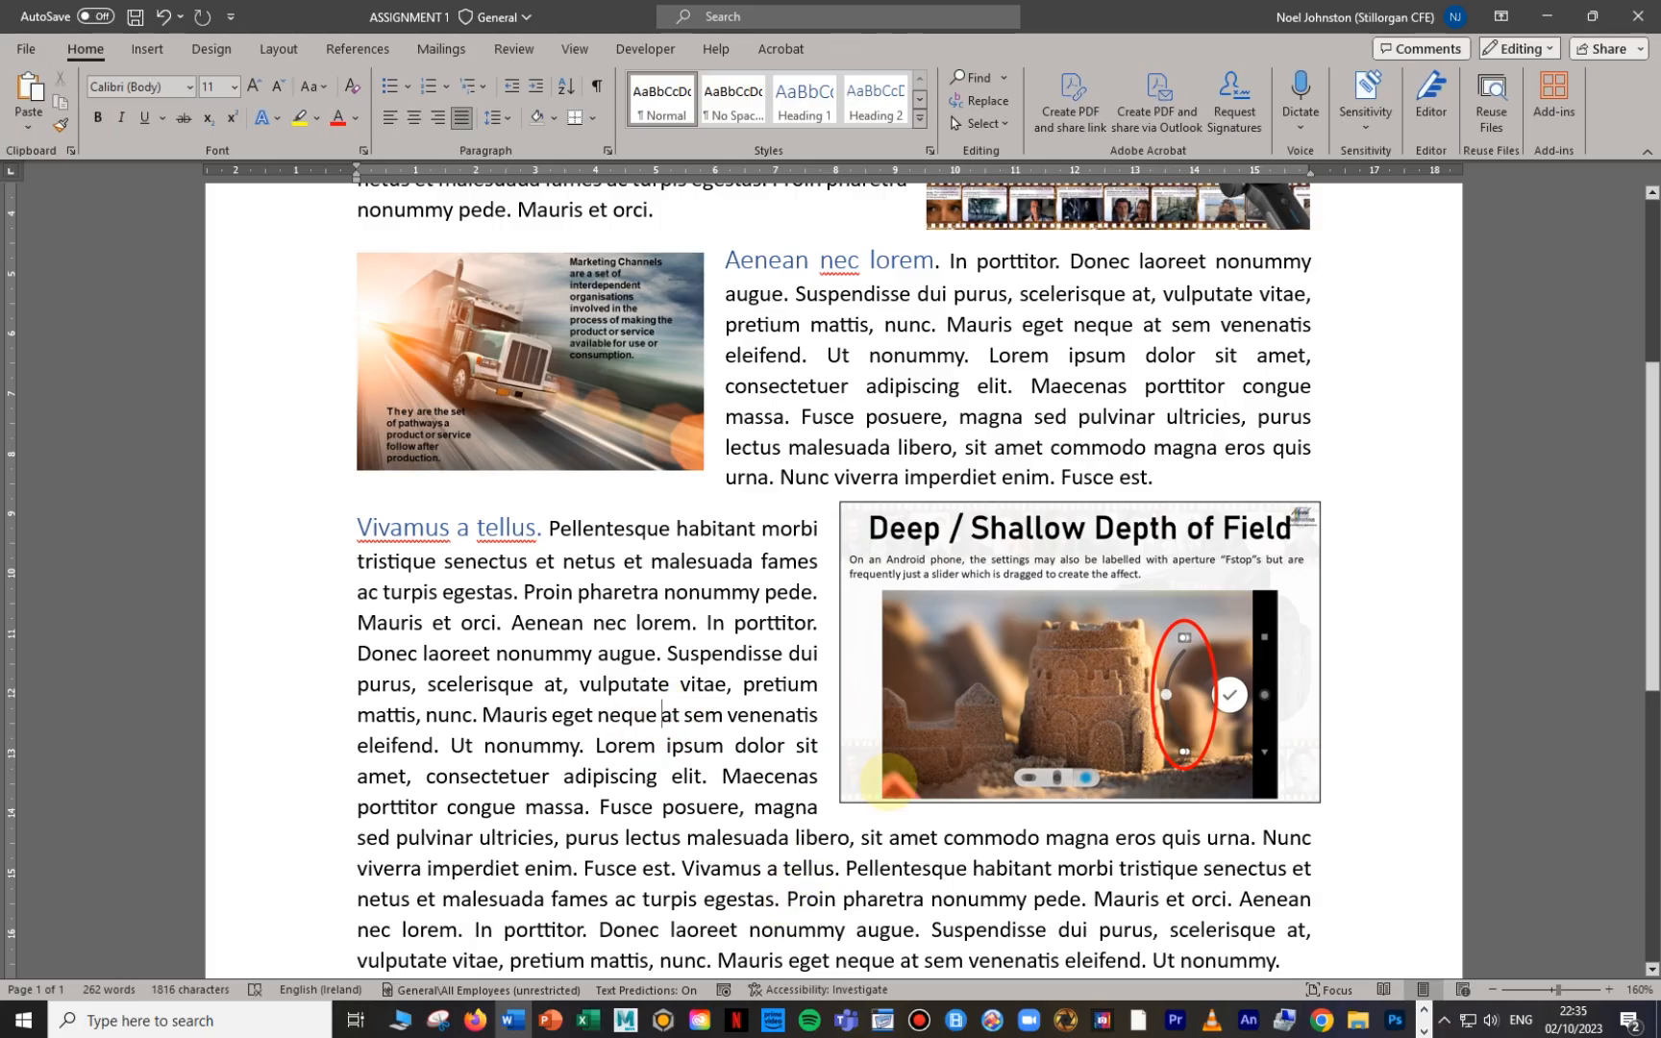
Step: Give the truck picture beside the second paragraph a ¼ pt outline
scroll(841, 634, up, 3)
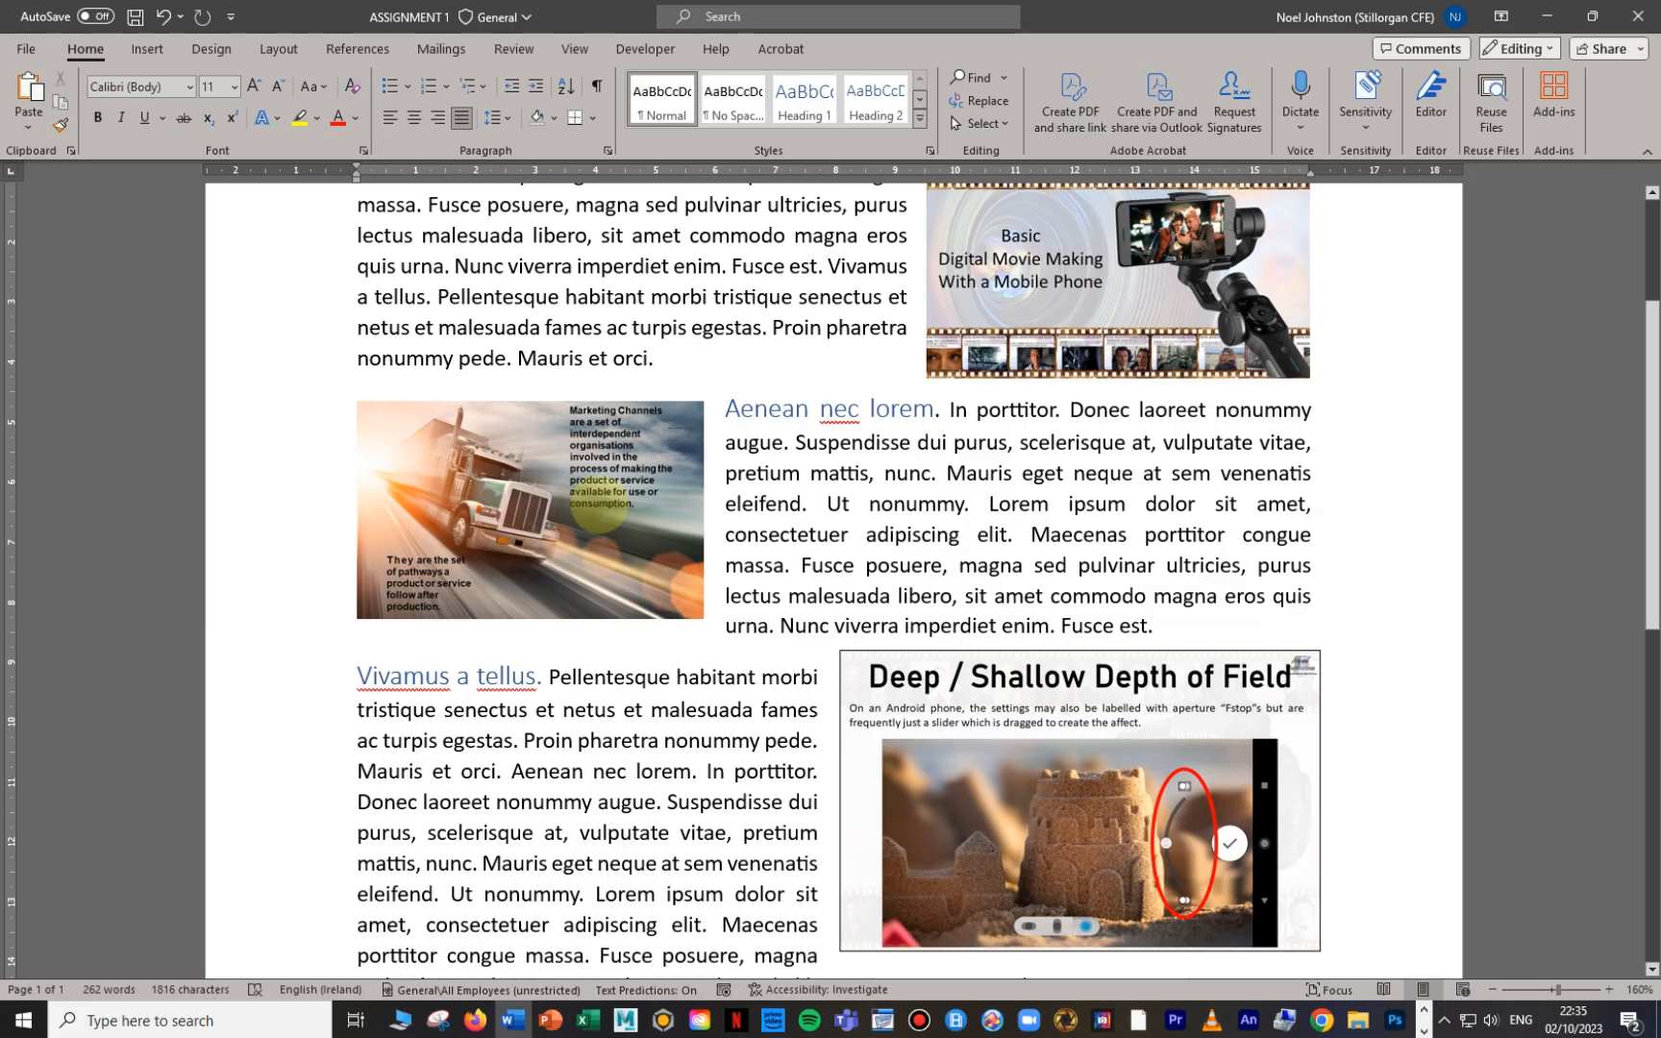
click(601, 492)
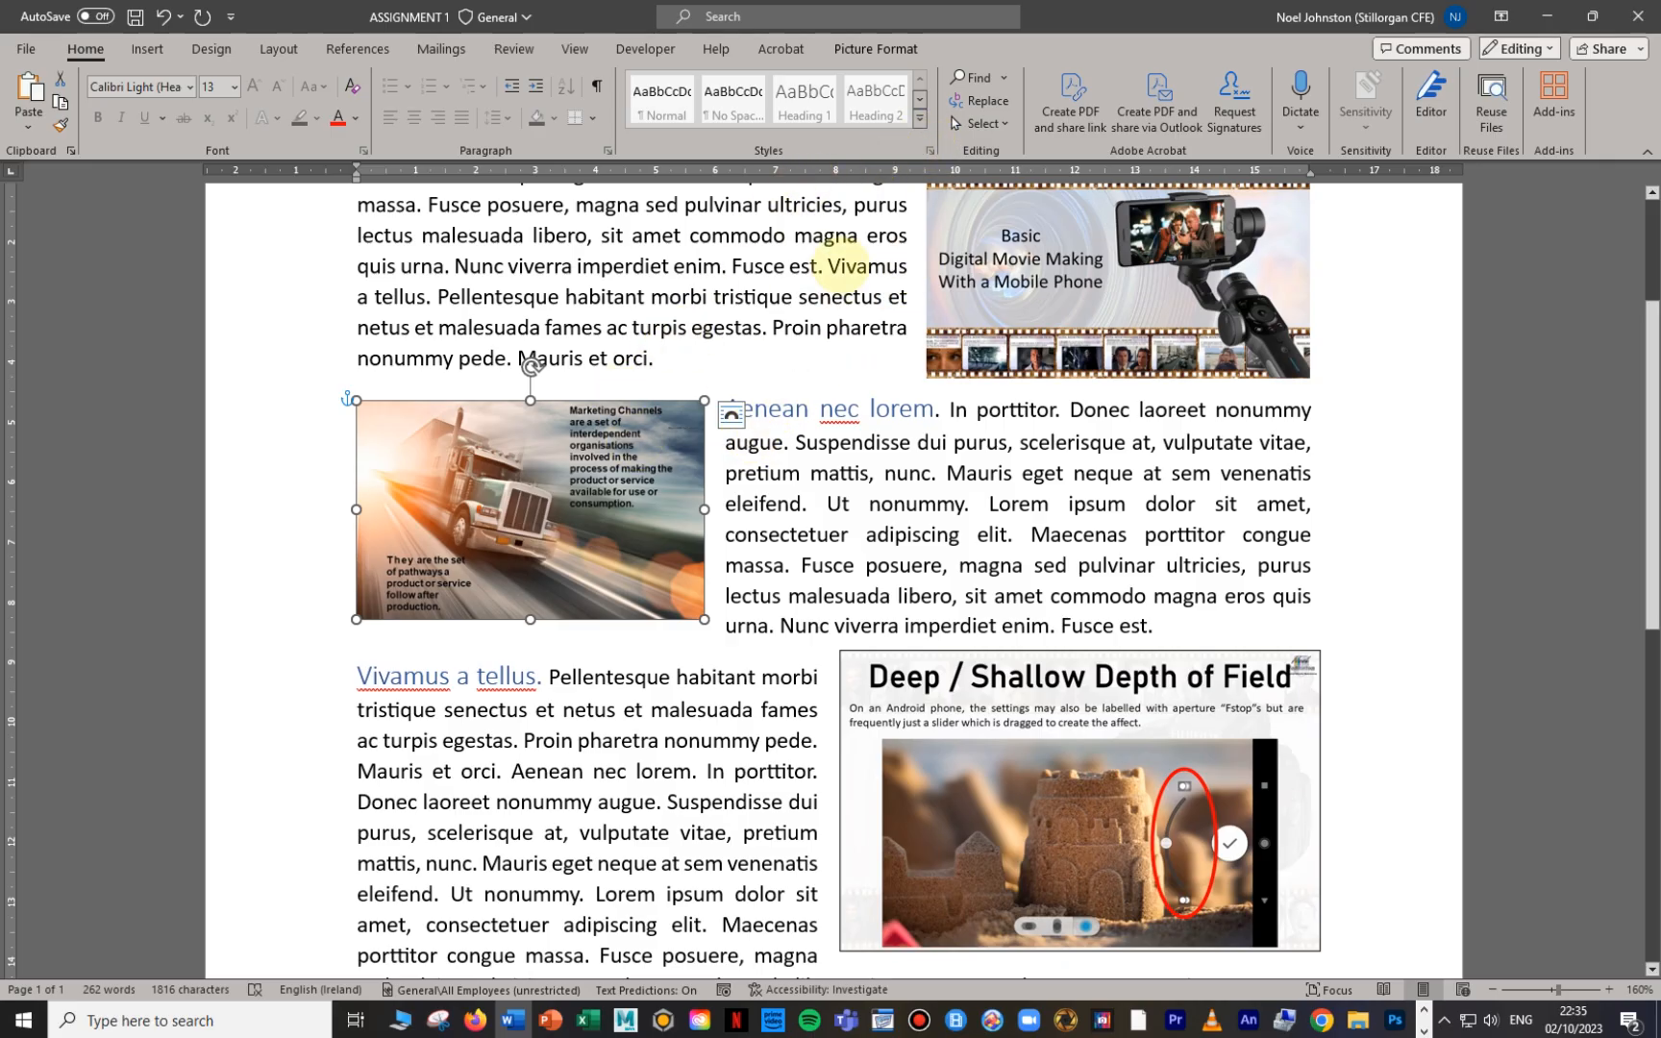
click(875, 48)
click(923, 78)
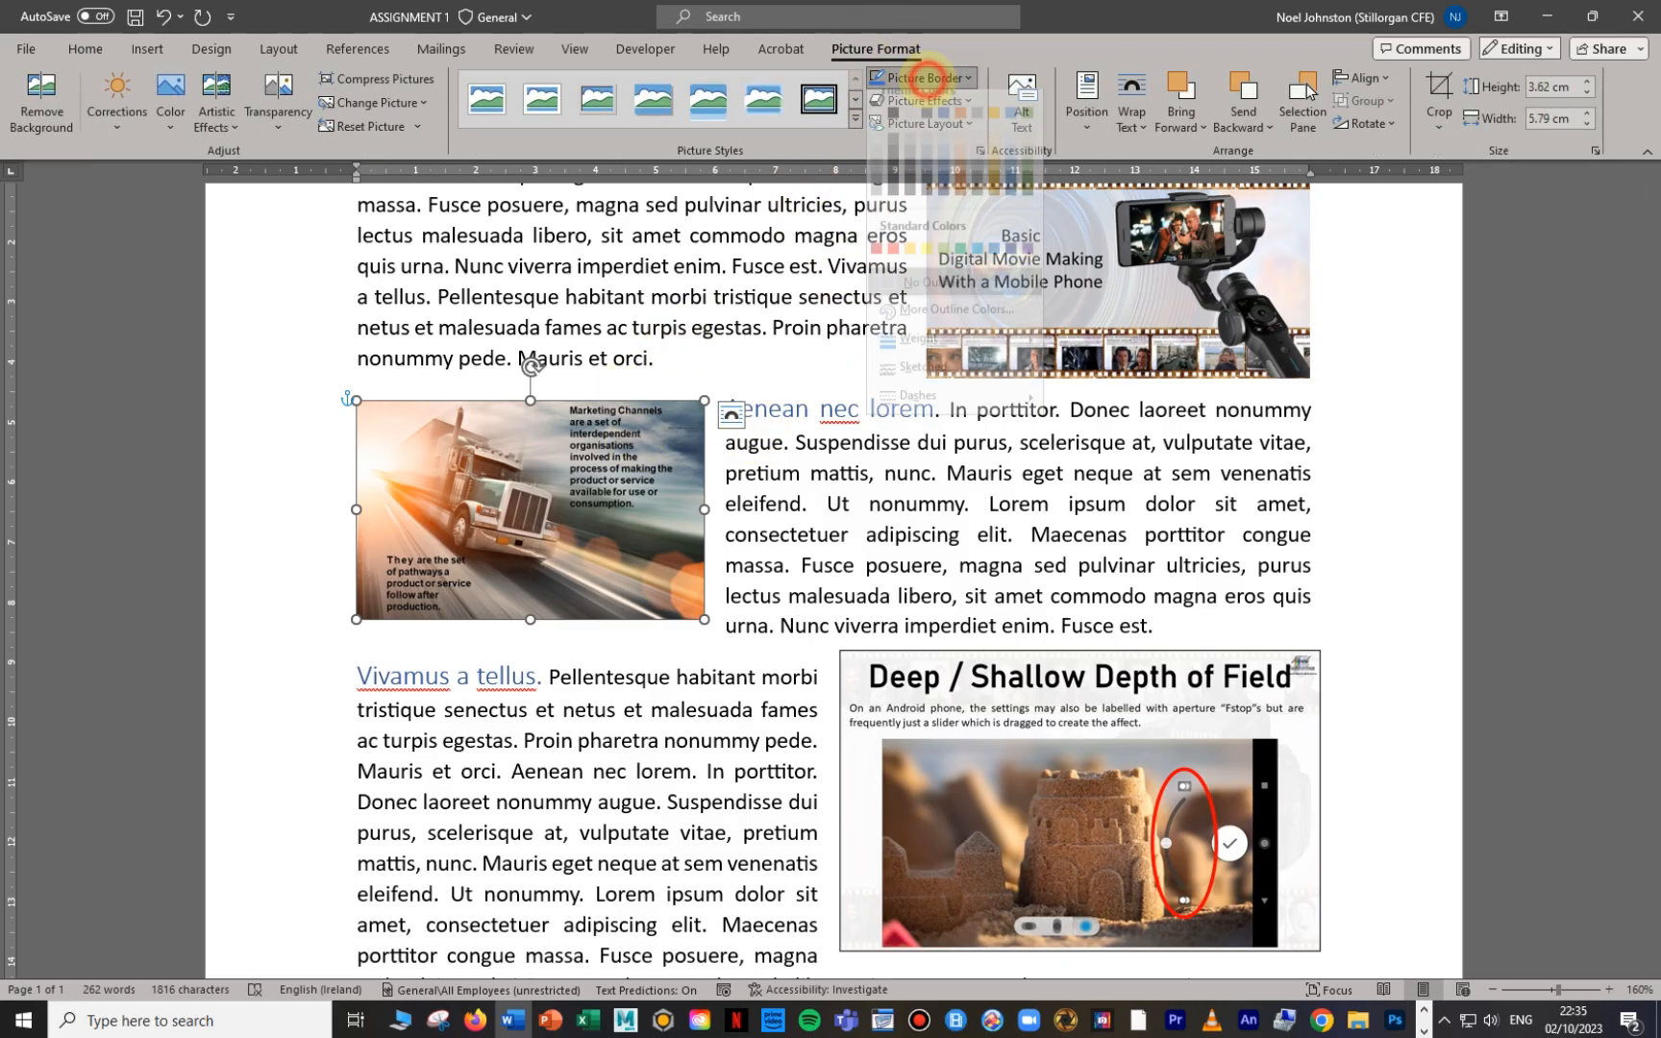
mouse_move(962, 355)
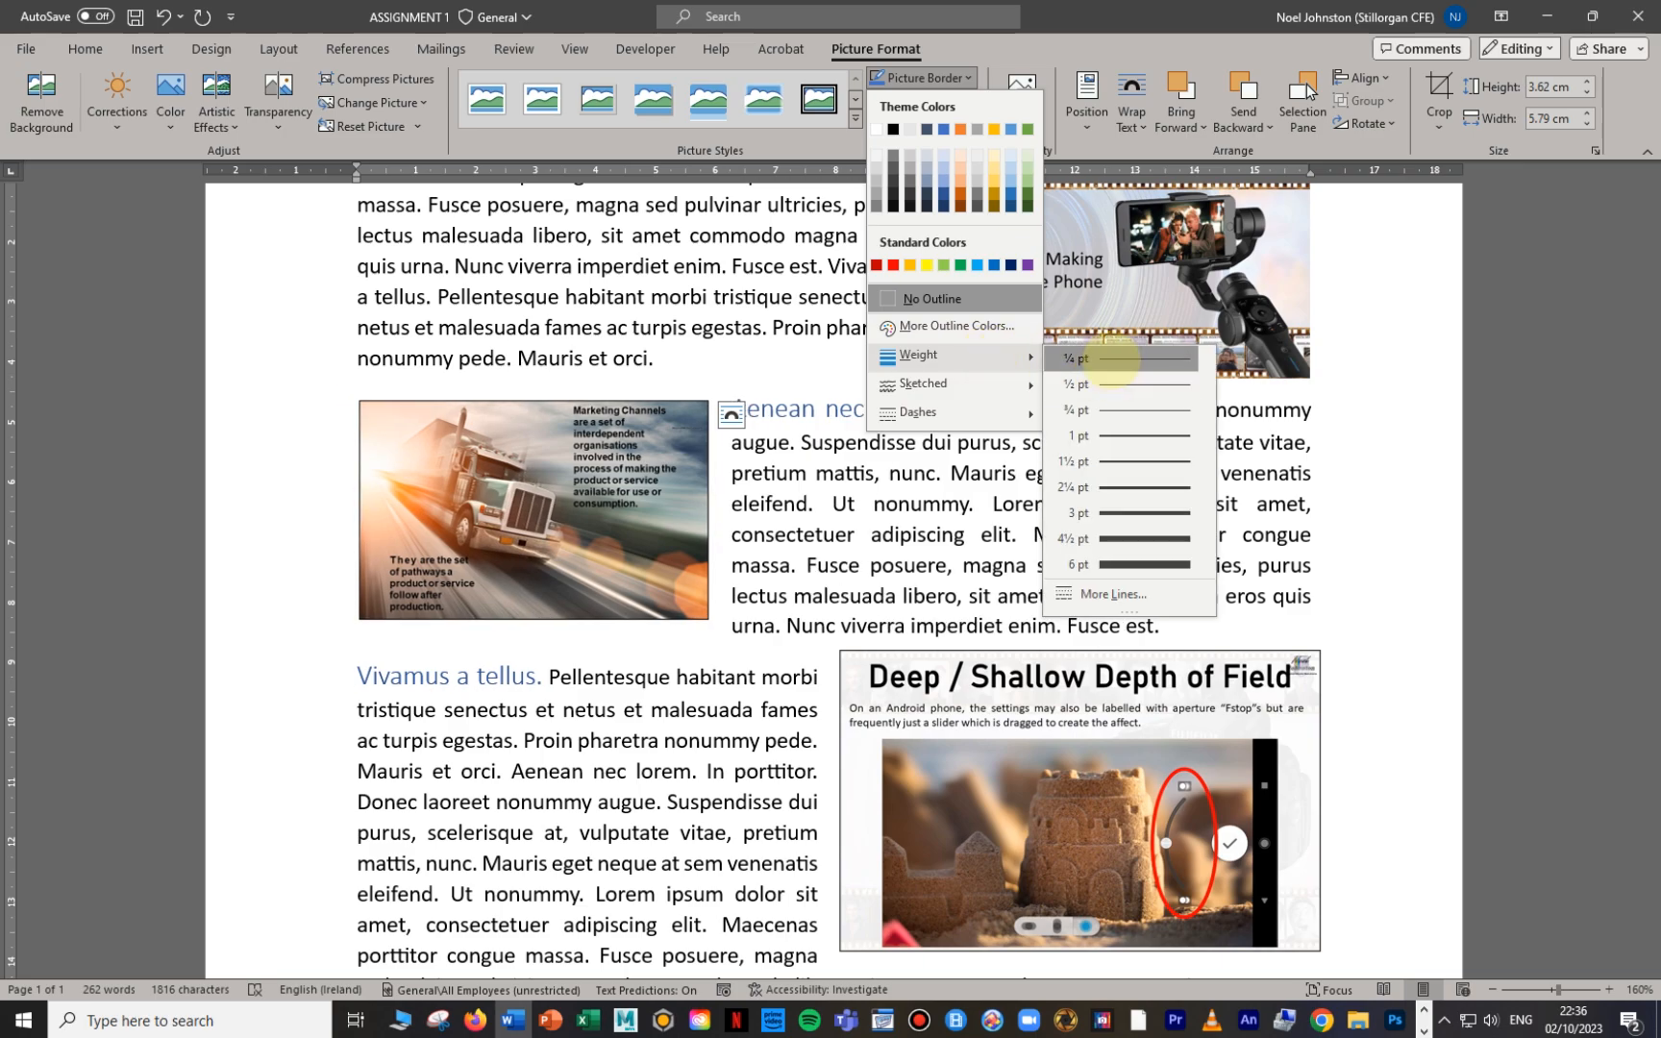
click(1110, 358)
Step: Add a ¼ pt outline to the Basic Digital Movie Making picture beside the first paragraph, then deselect it
scroll(935, 649, up, 3)
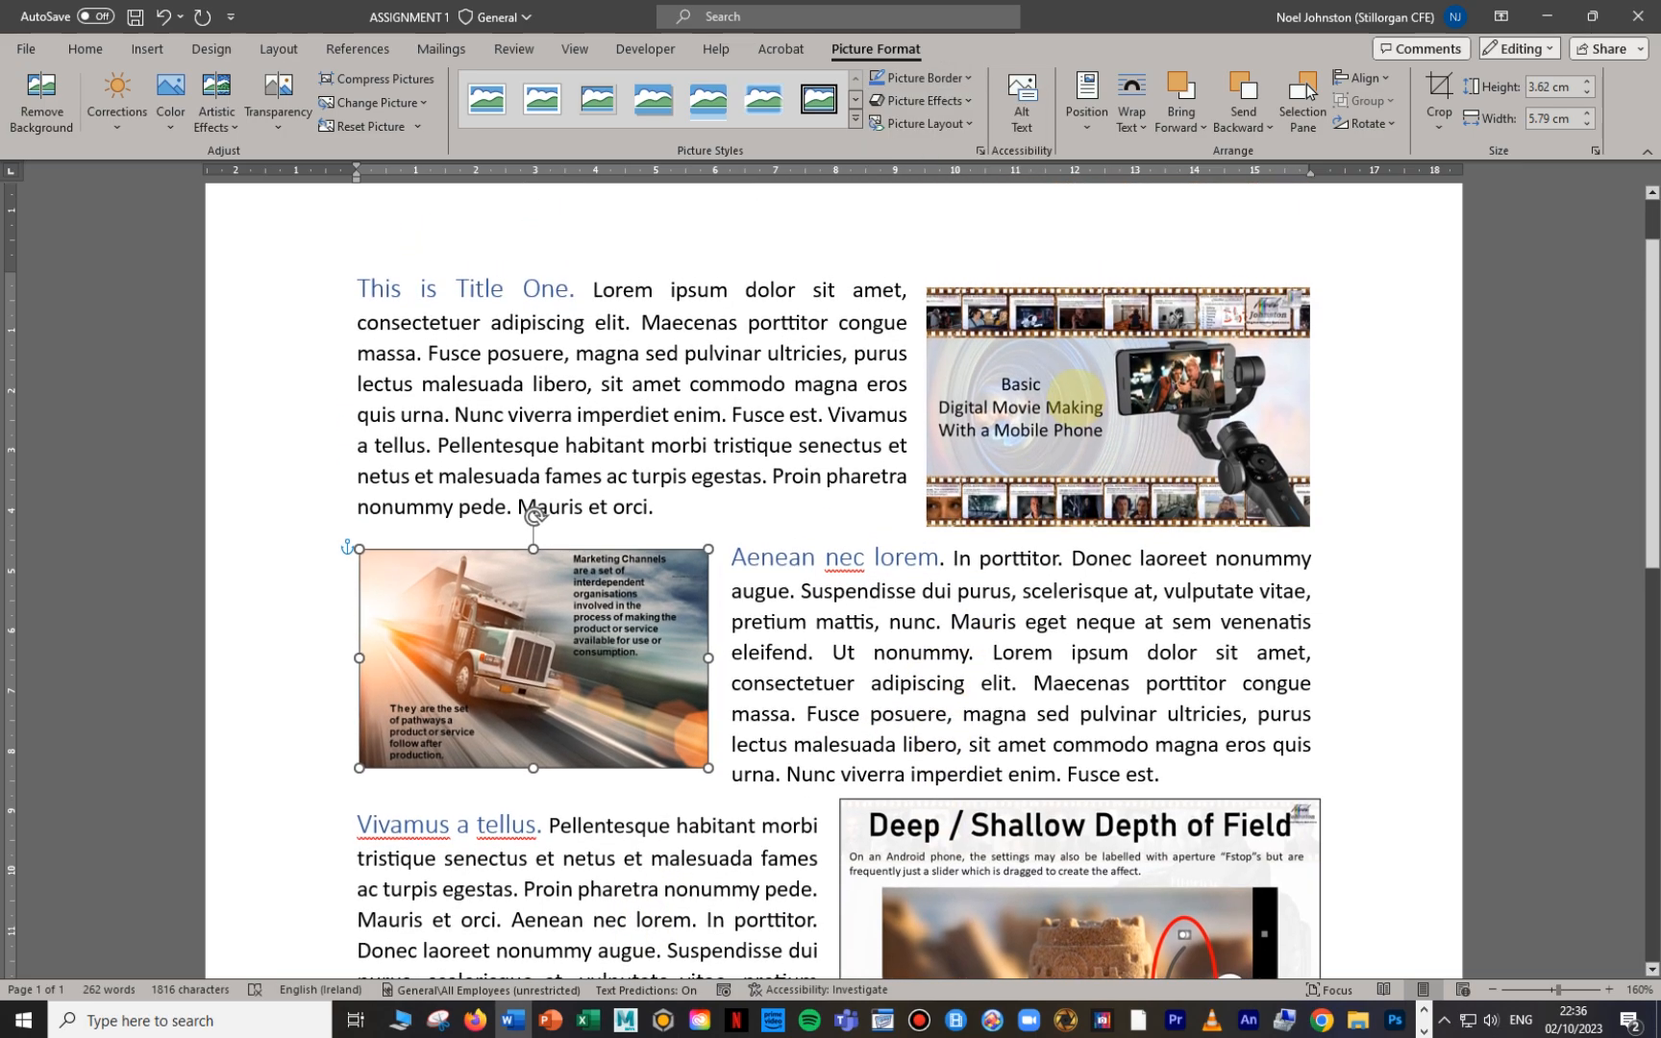
click(1077, 399)
click(923, 78)
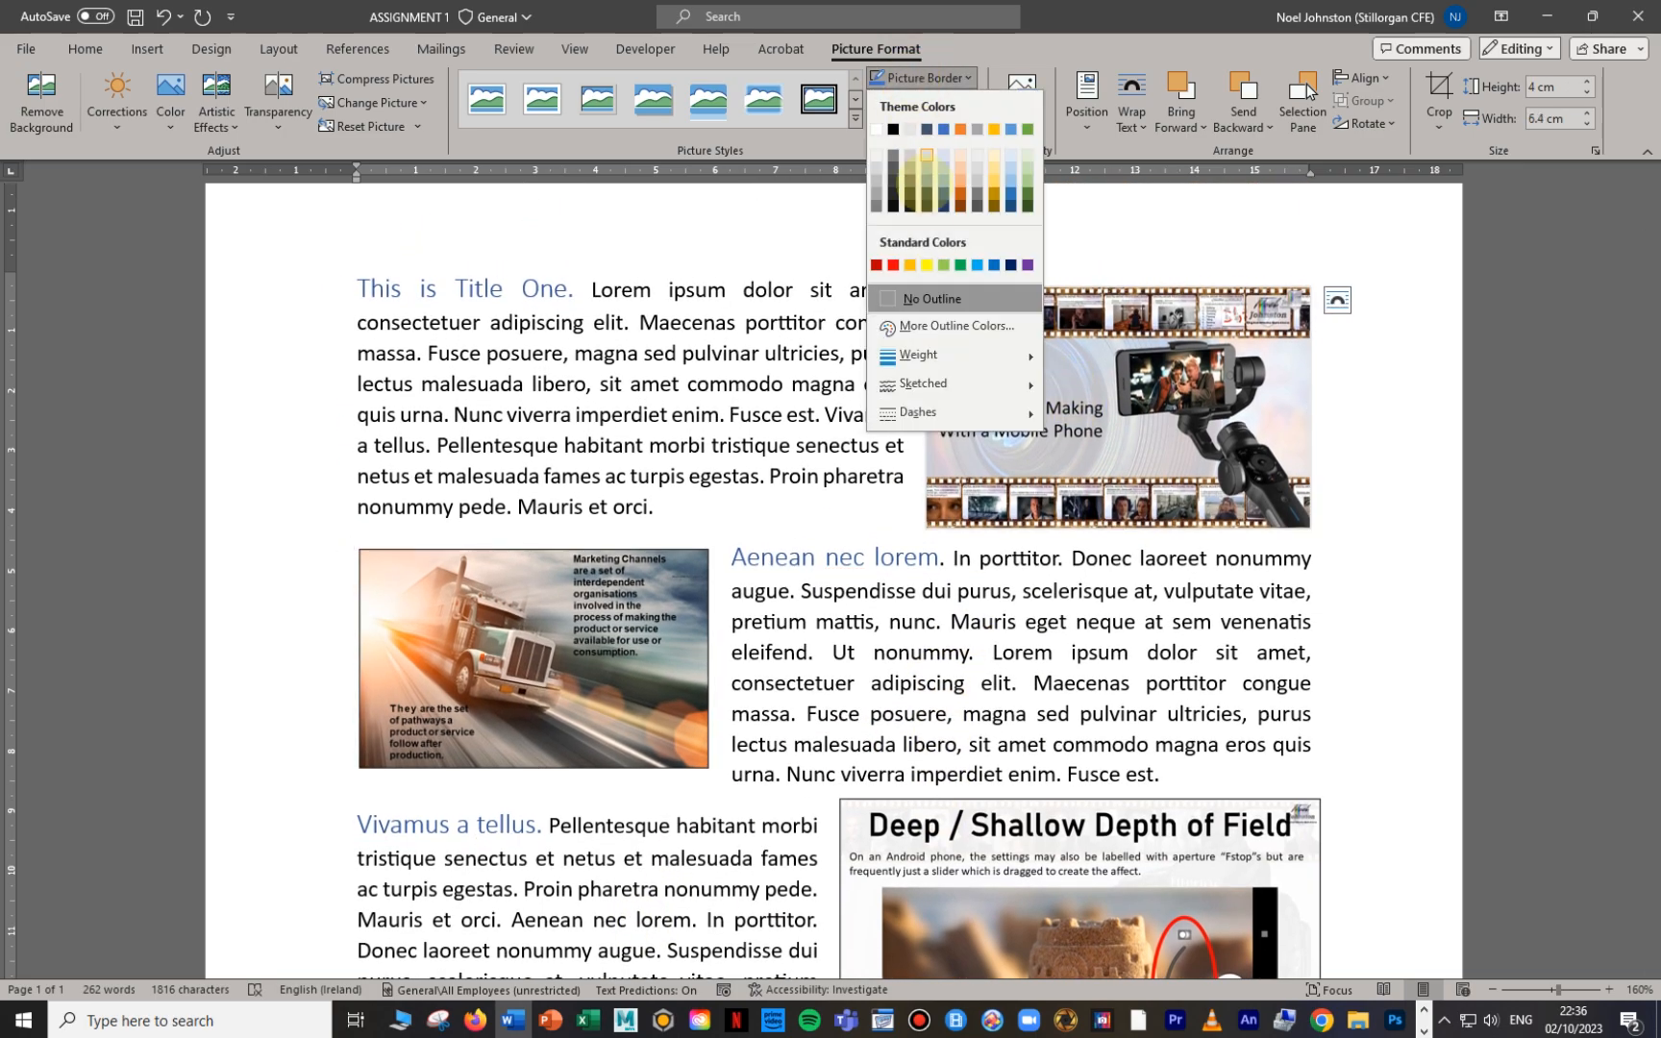
mouse_move(963, 356)
click(1112, 357)
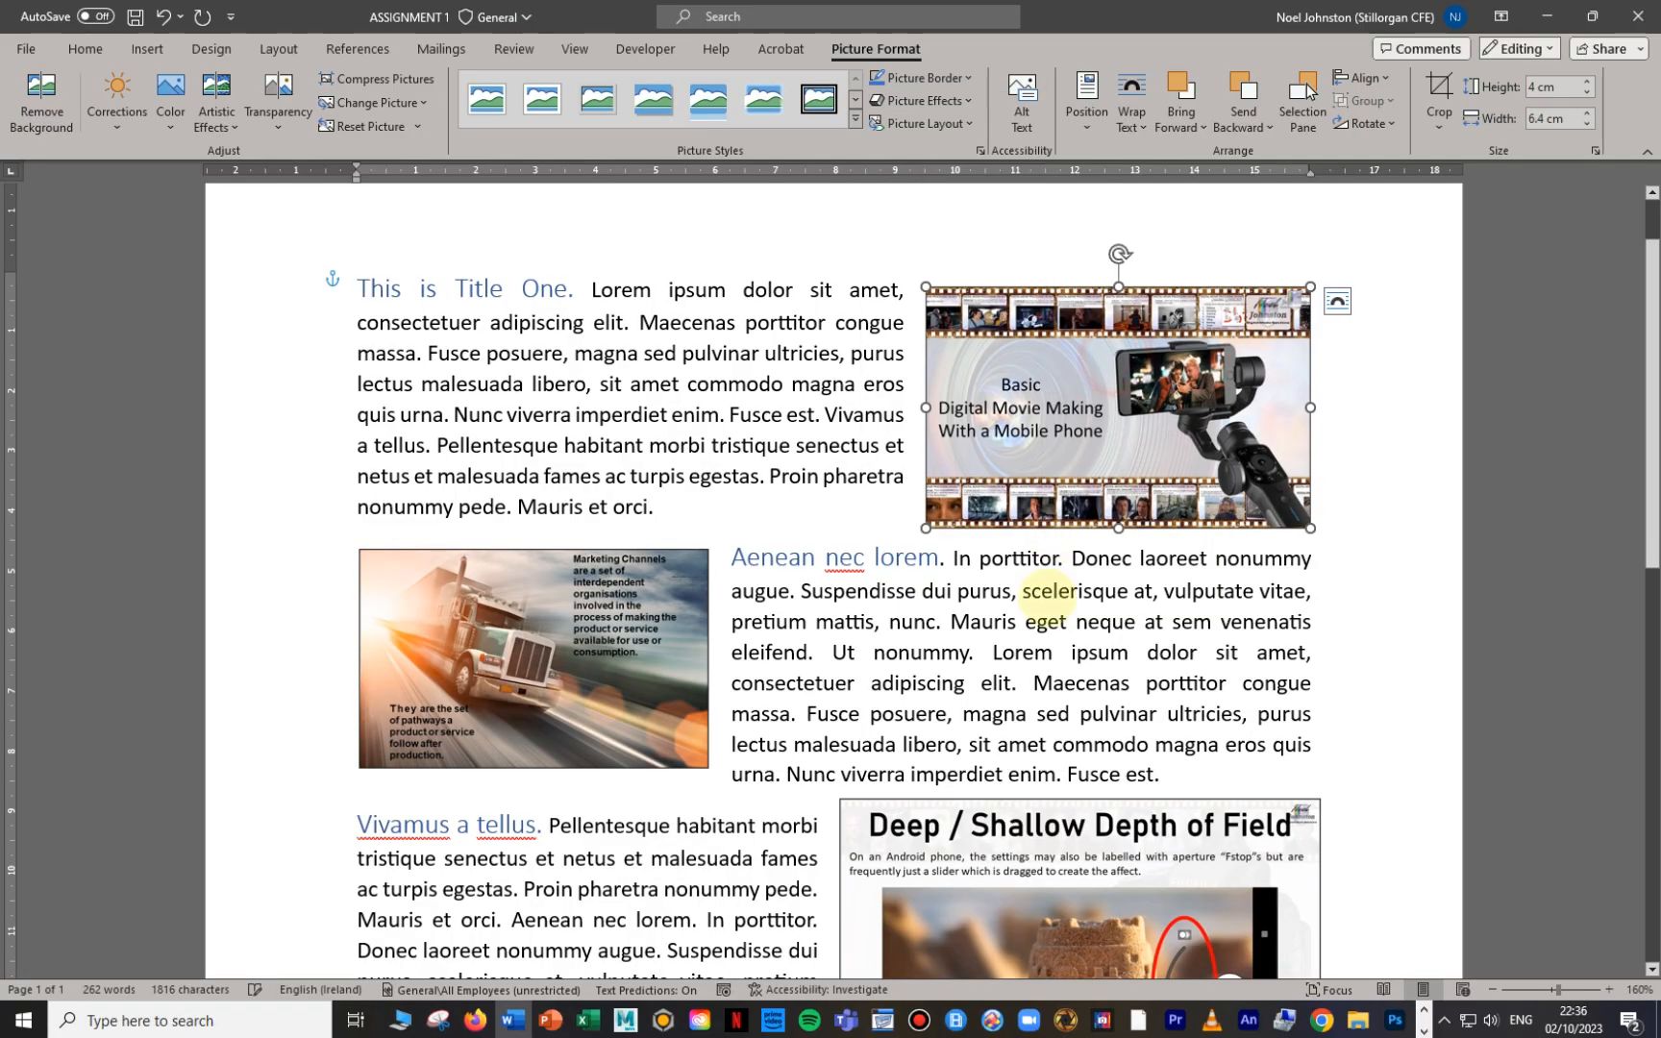
click(1034, 658)
Step: Examine how the three outlined pictures sit alongside the headings and justified paragraphs across the page
scroll(1024, 656, down, 3)
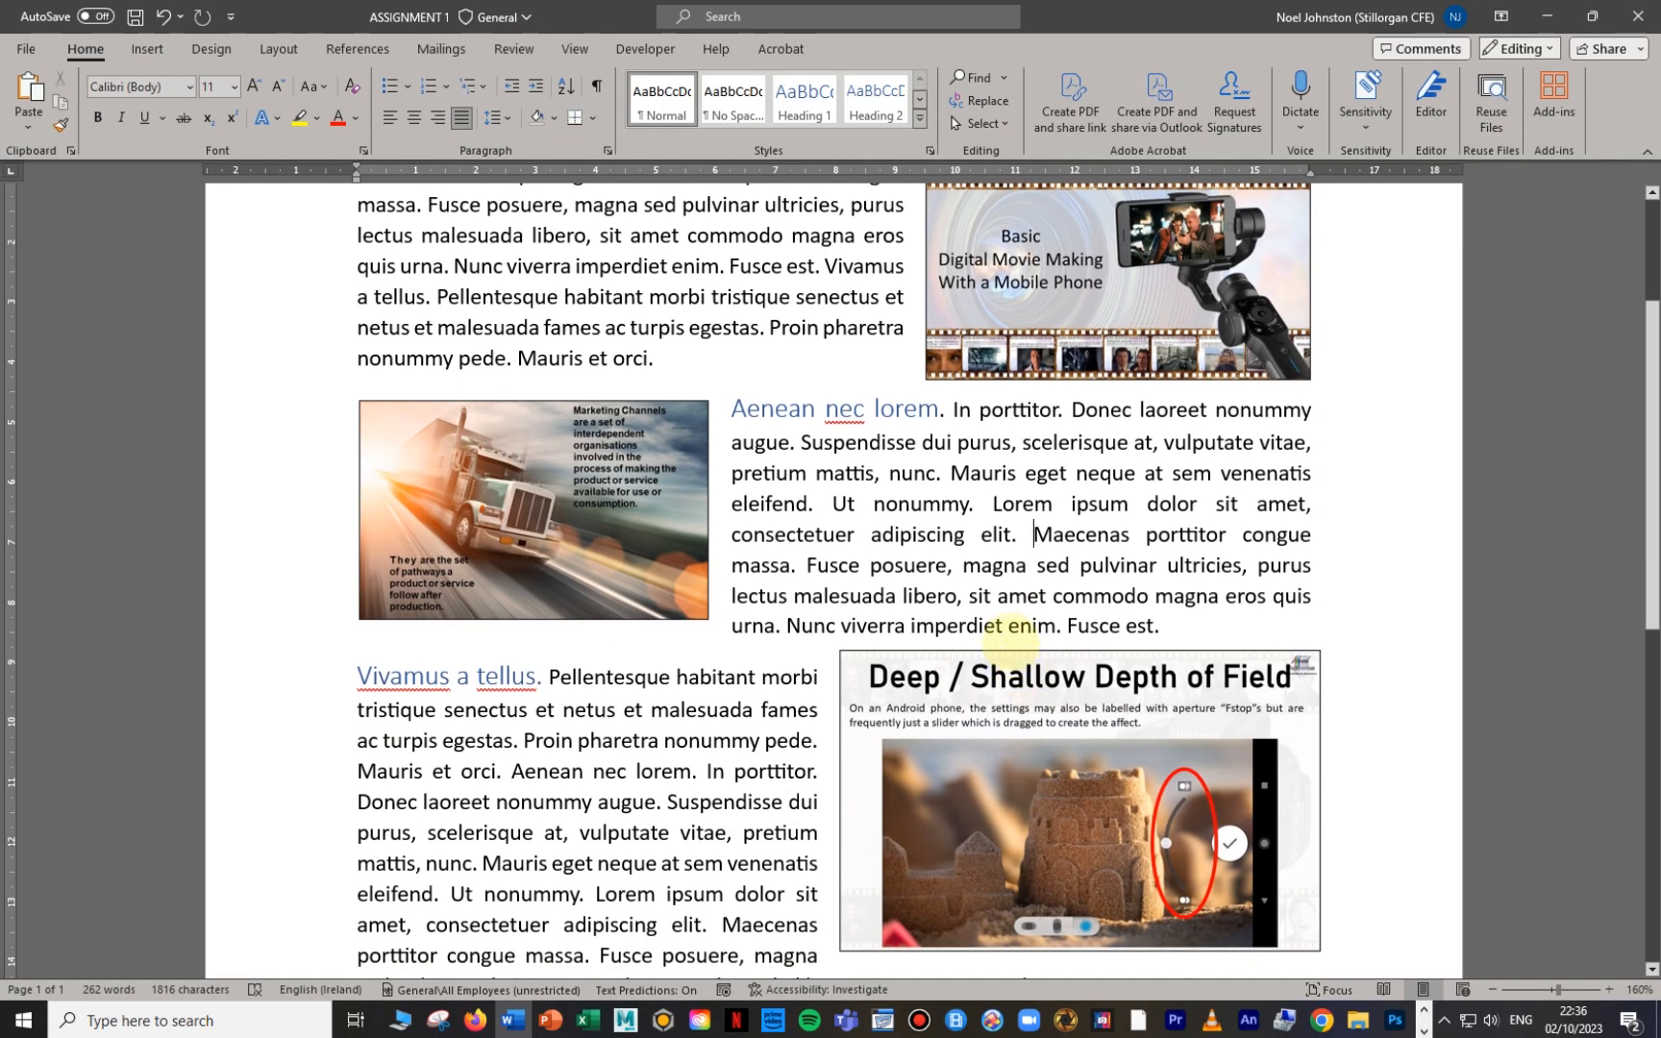
ctrl+scroll(1012, 636, down, 1)
scroll(1009, 640, down, 3)
ctrl+scroll(1012, 641, down, 1)
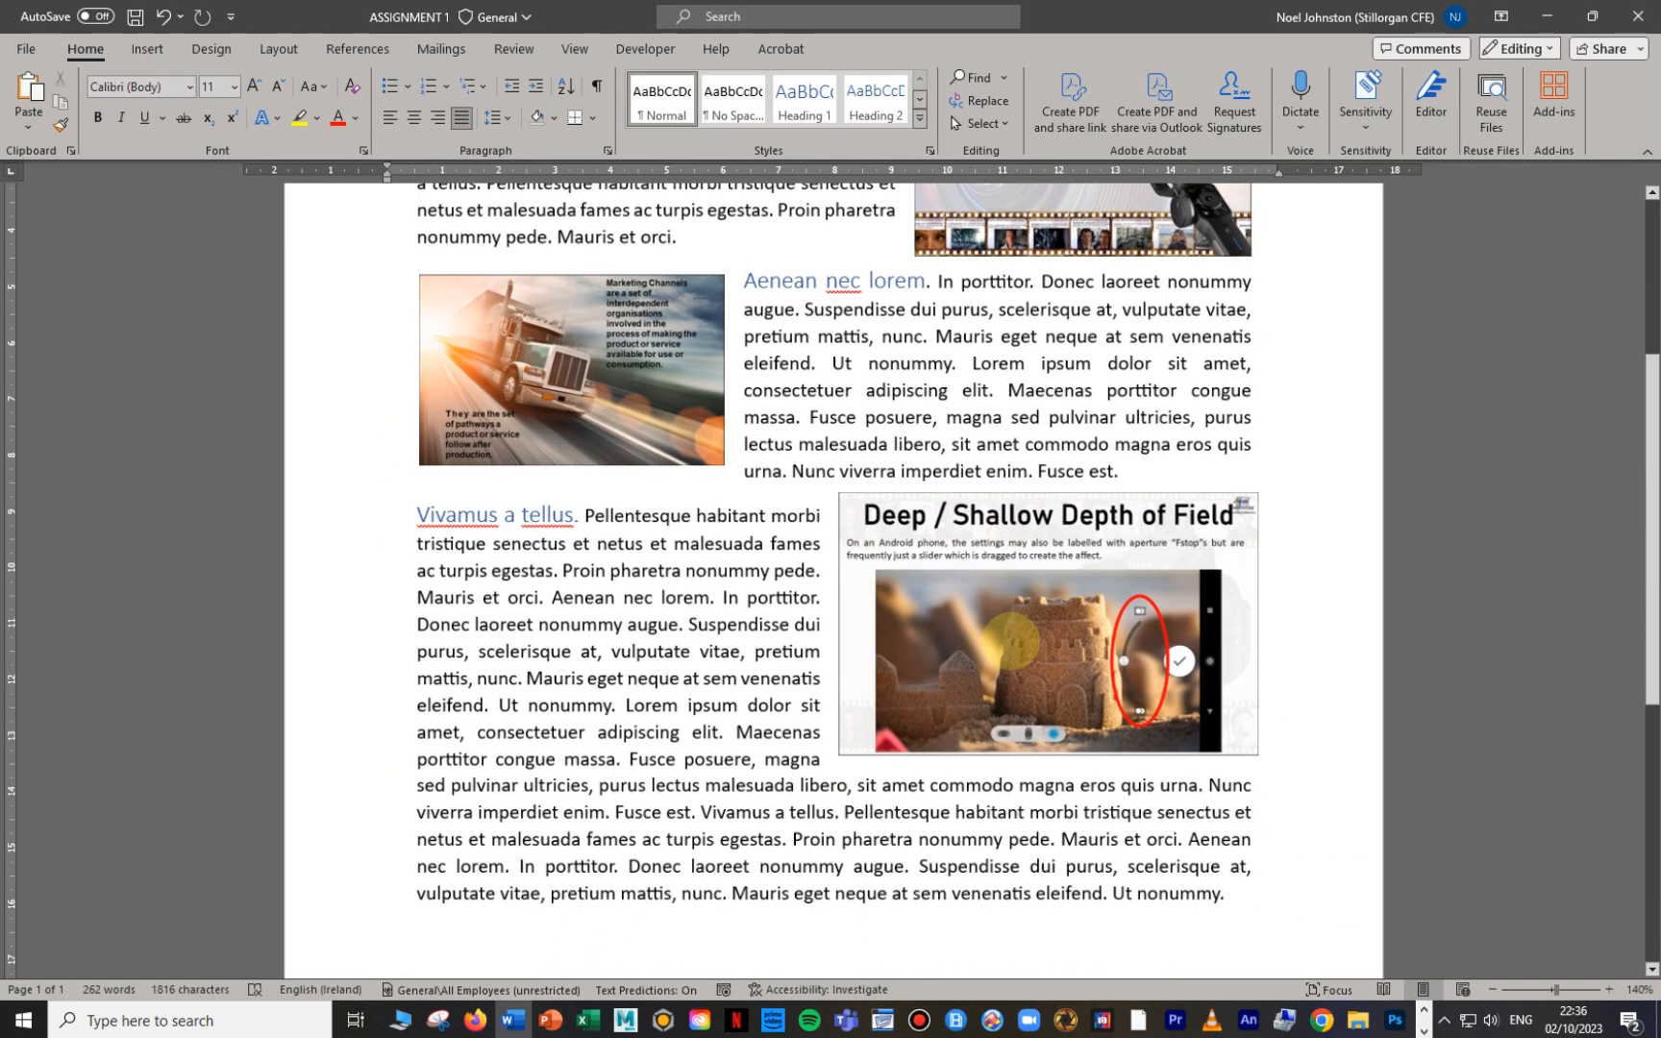
scroll(1009, 638, down, 3)
scroll(1011, 639, up, 7)
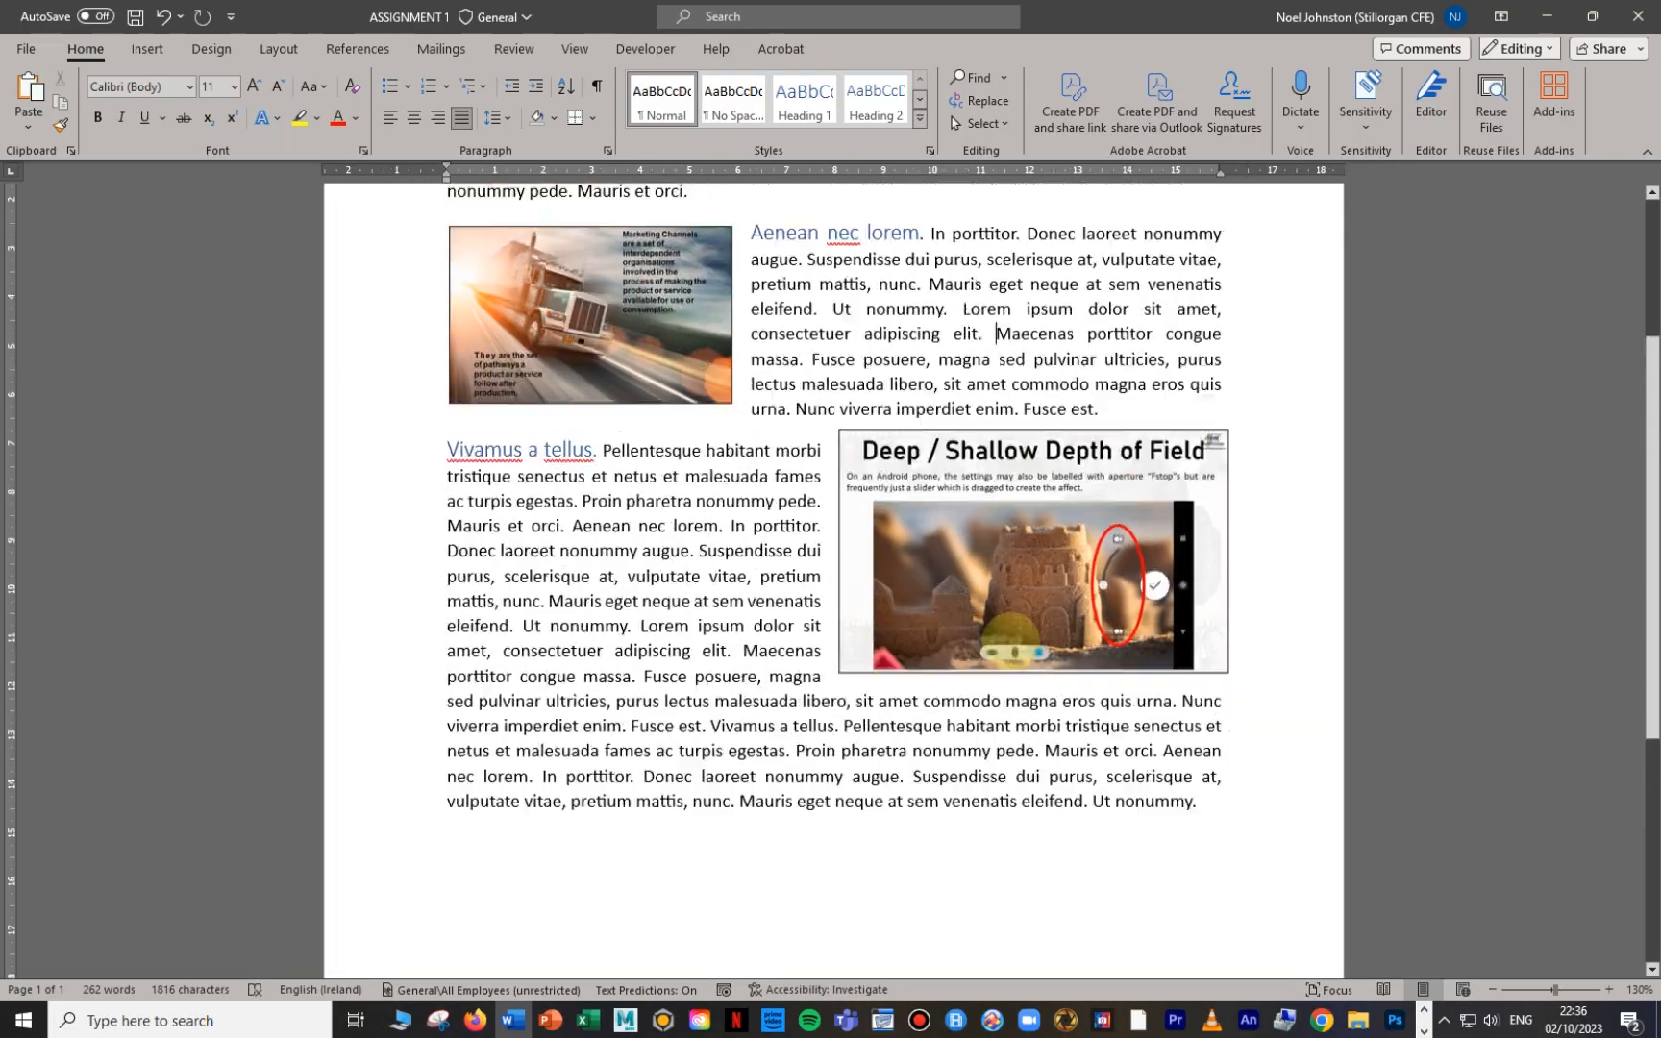
drag(499, 279, 705, 397)
click(806, 503)
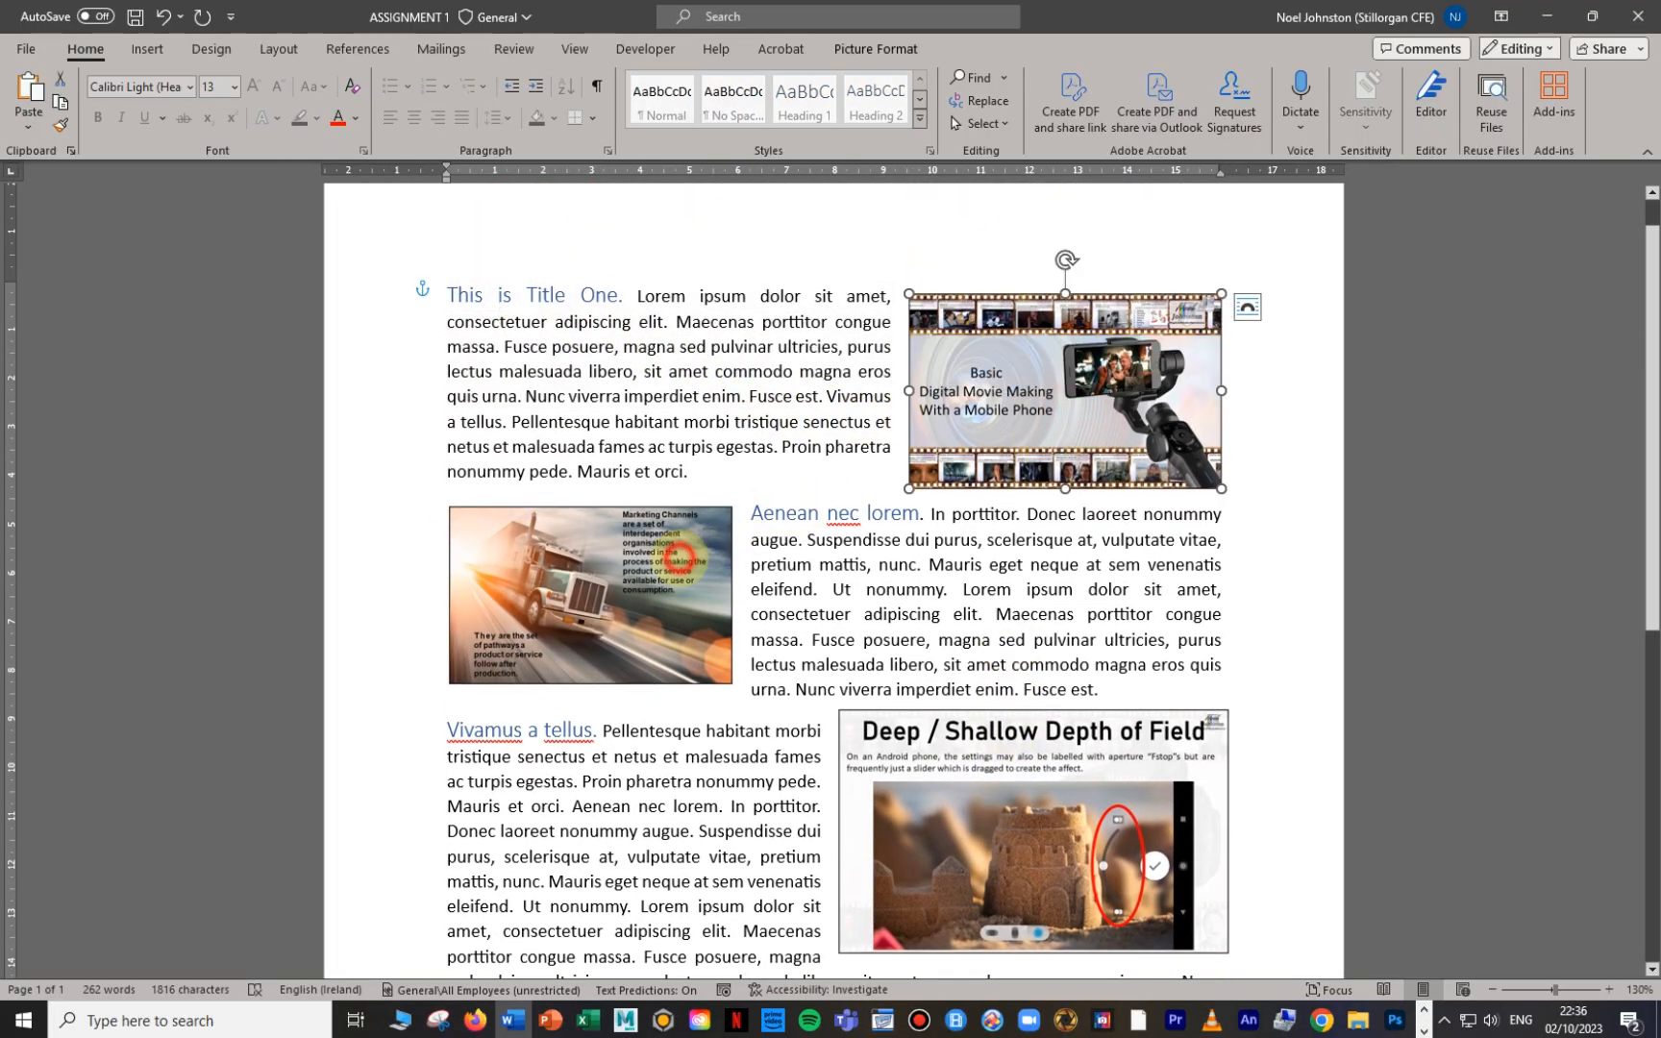
click(688, 555)
drag(868, 590, 1165, 639)
scroll(877, 552, down, 4)
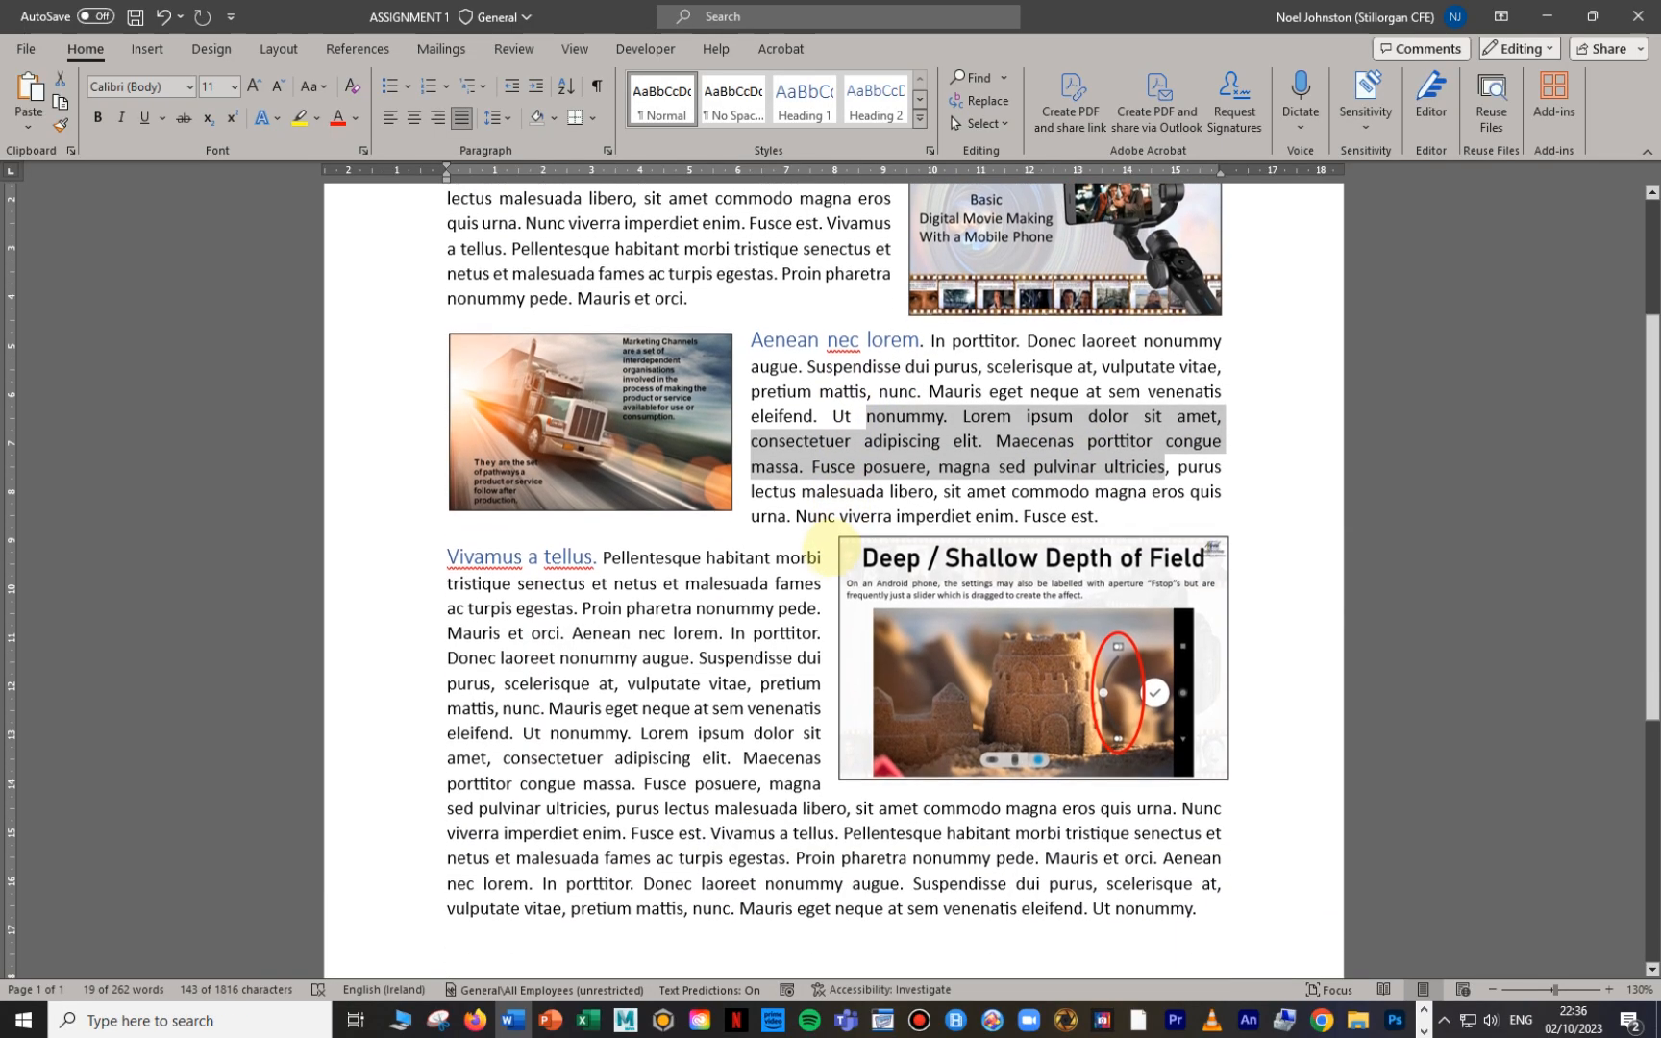
scroll(735, 611, up, 2)
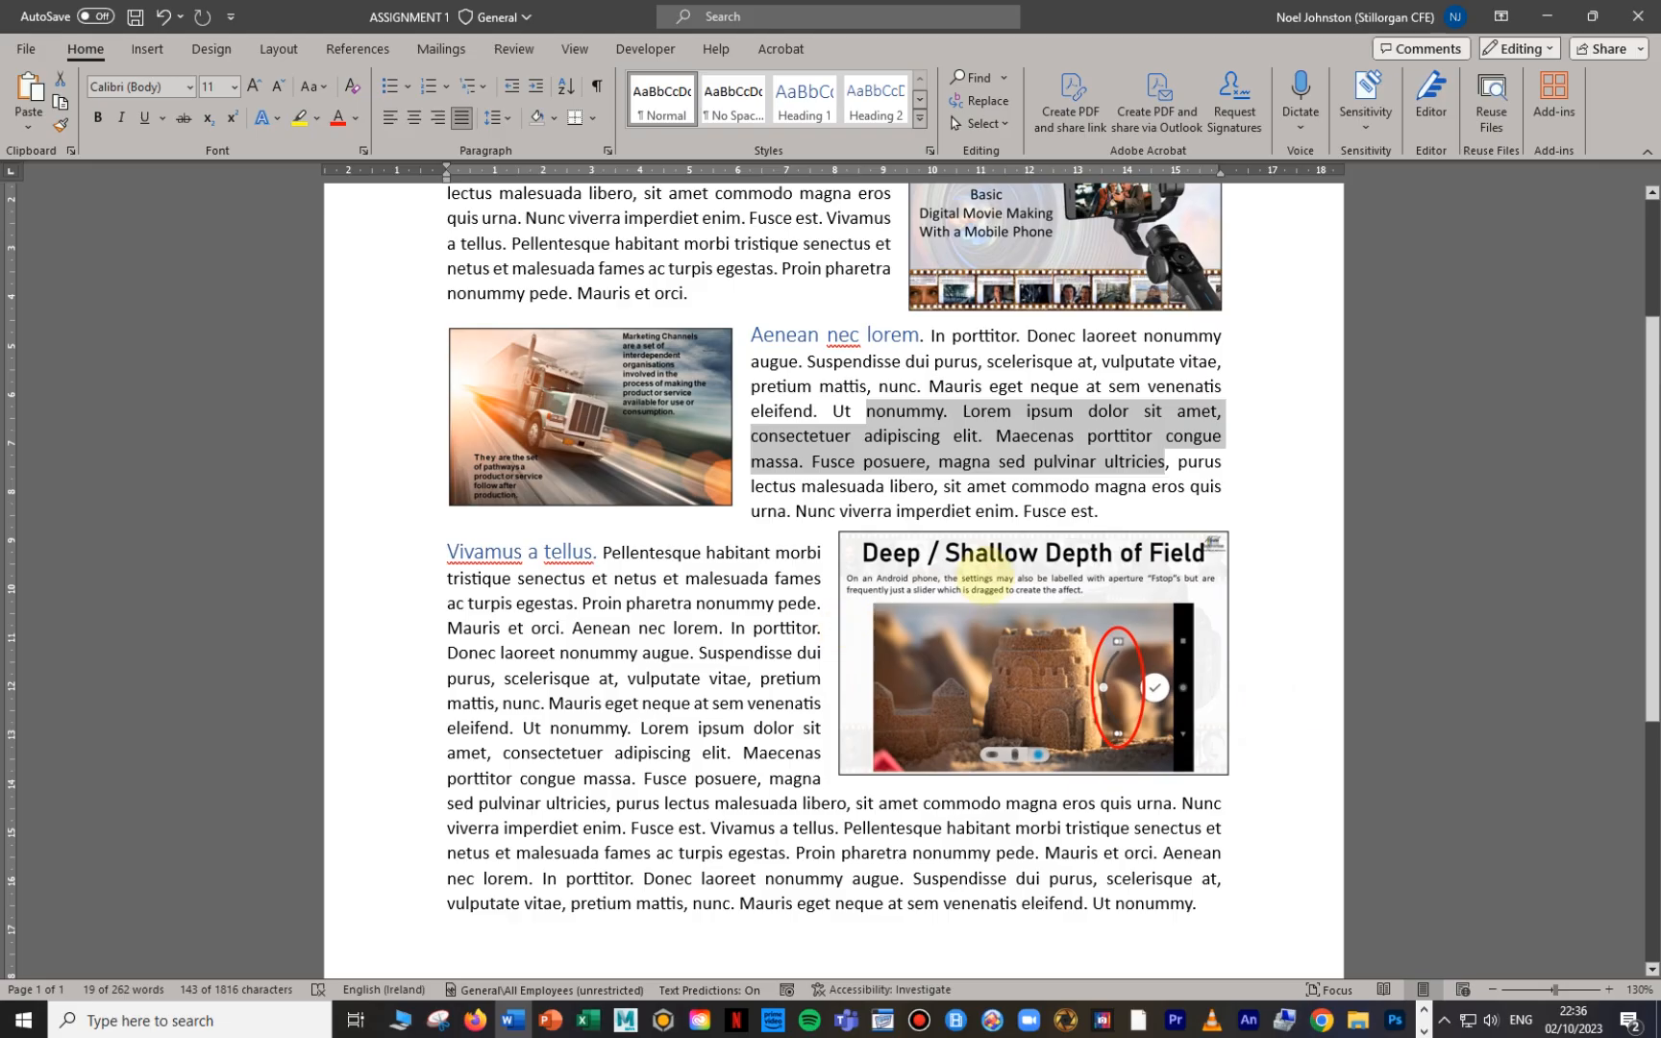
scroll(990, 575, up, 2)
scroll(990, 574, up, 1)
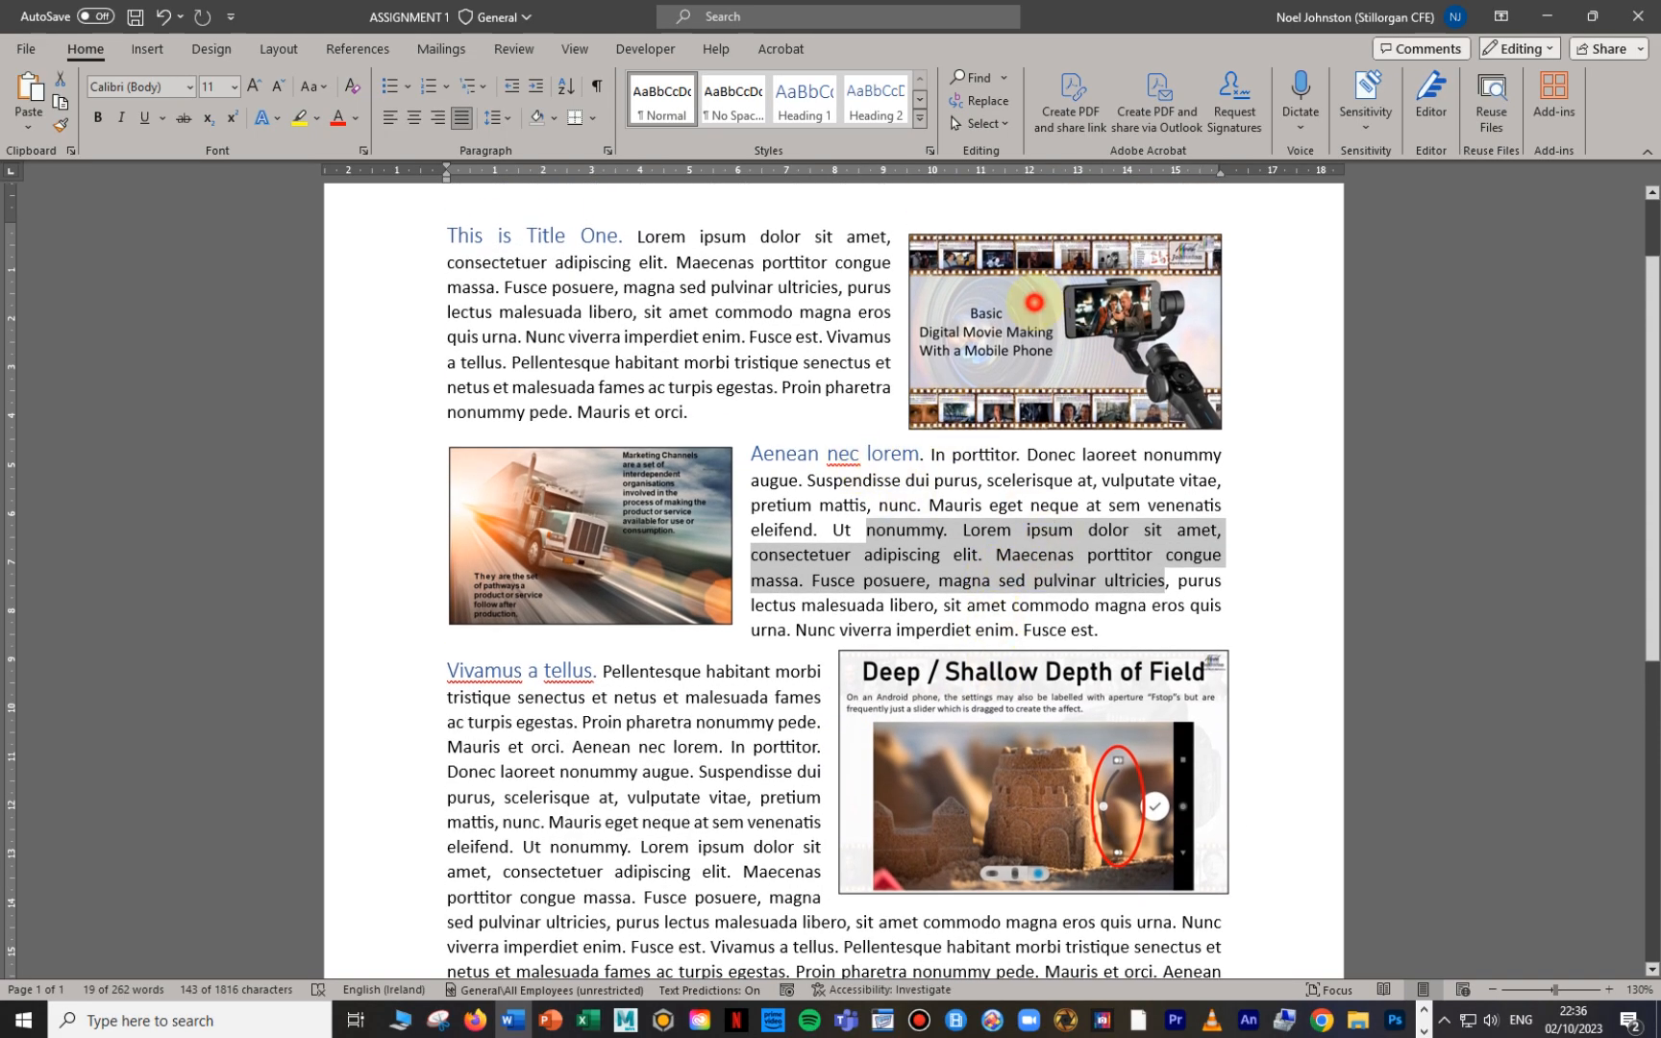
Step: Apply the Center Shadow Rectangle picture style to the Basic Digital Movie Making picture
click(1033, 301)
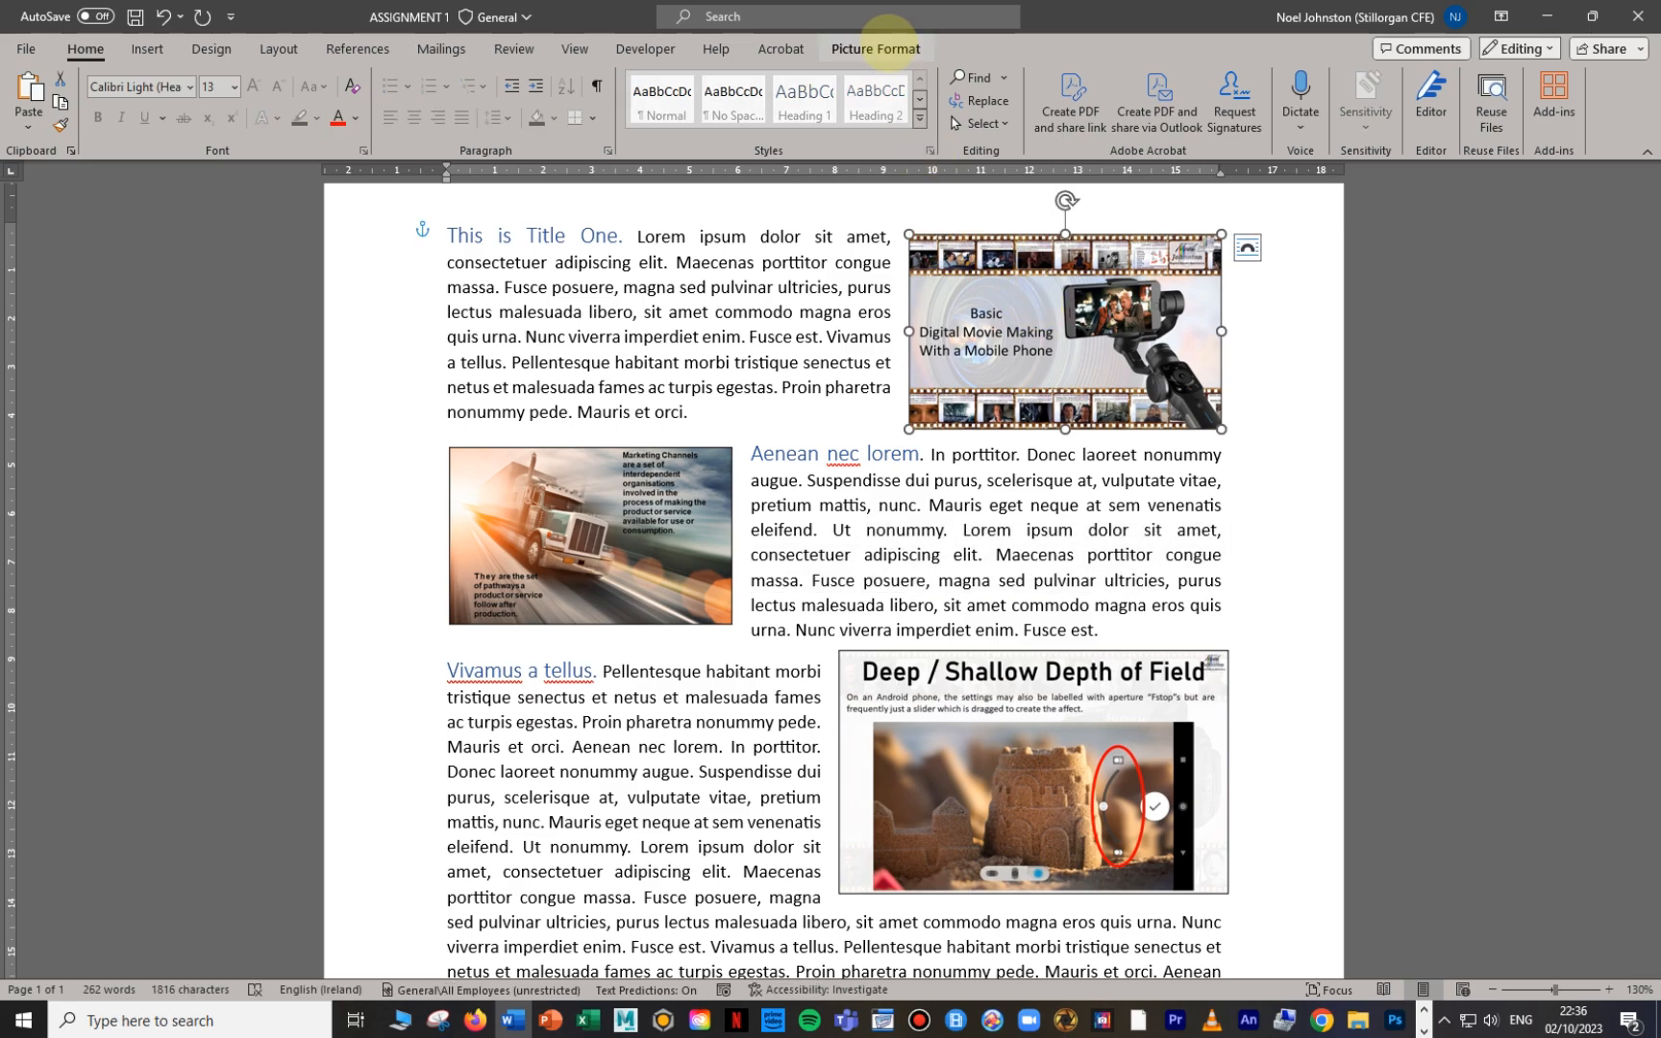
click(875, 48)
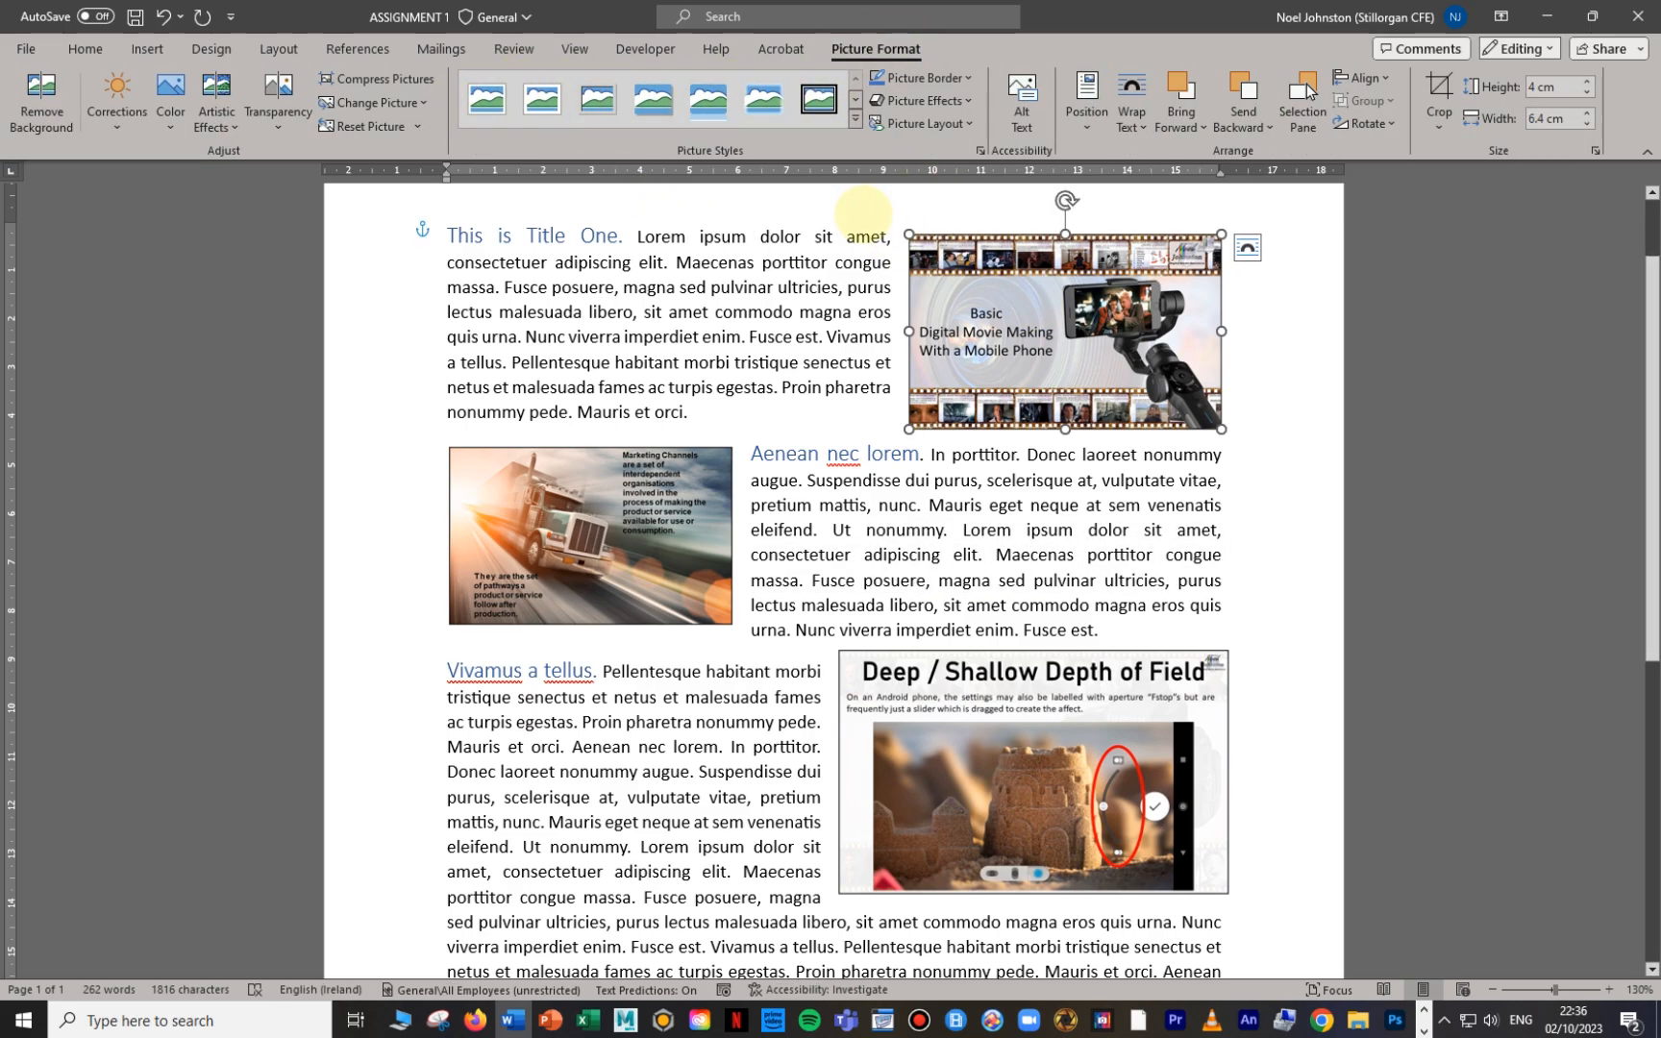
click(855, 117)
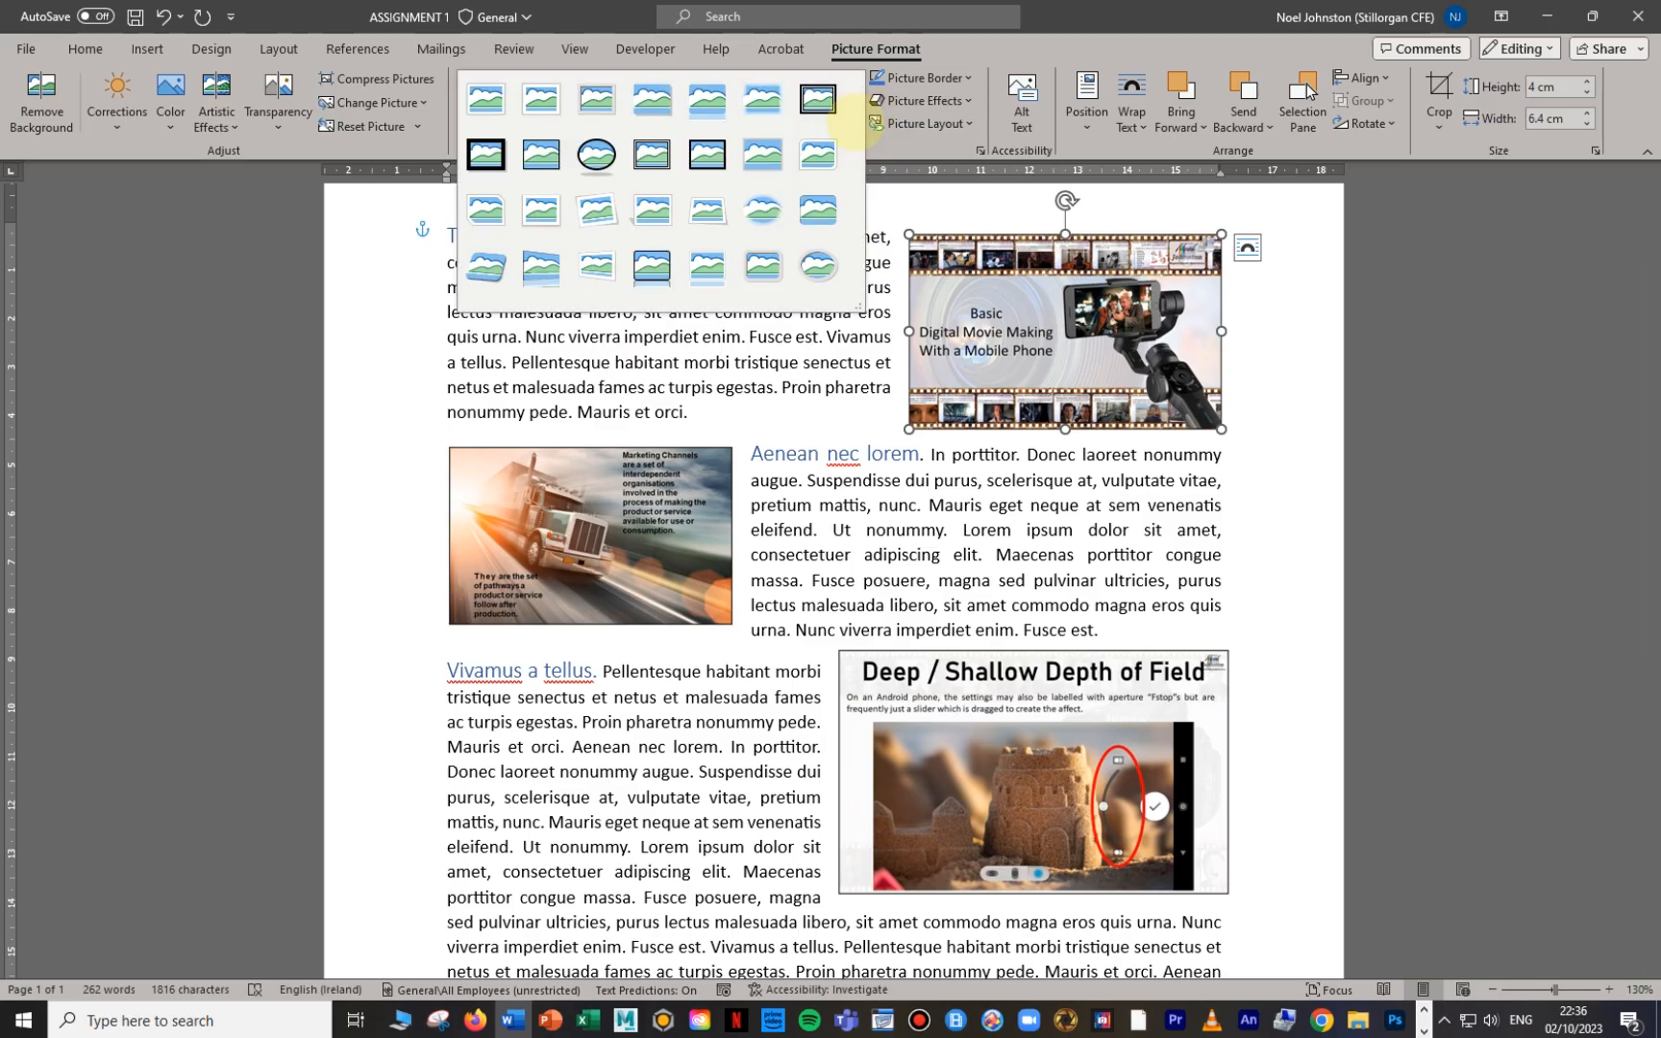
click(1101, 341)
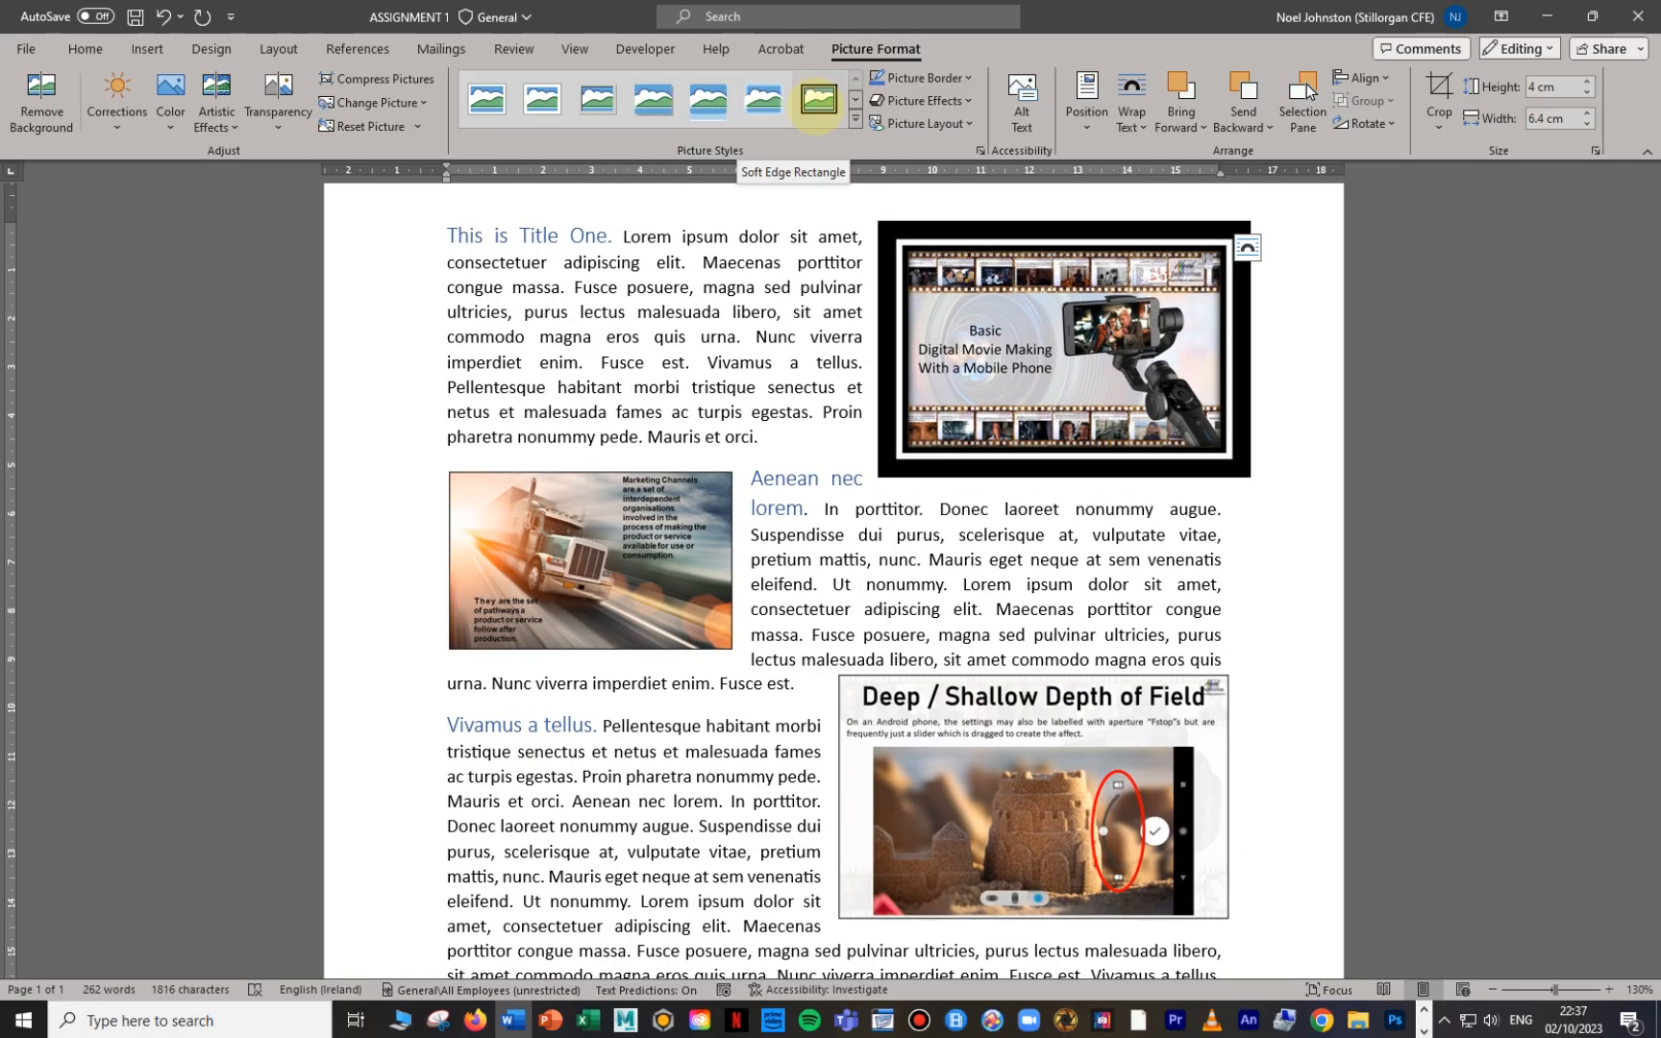
click(854, 117)
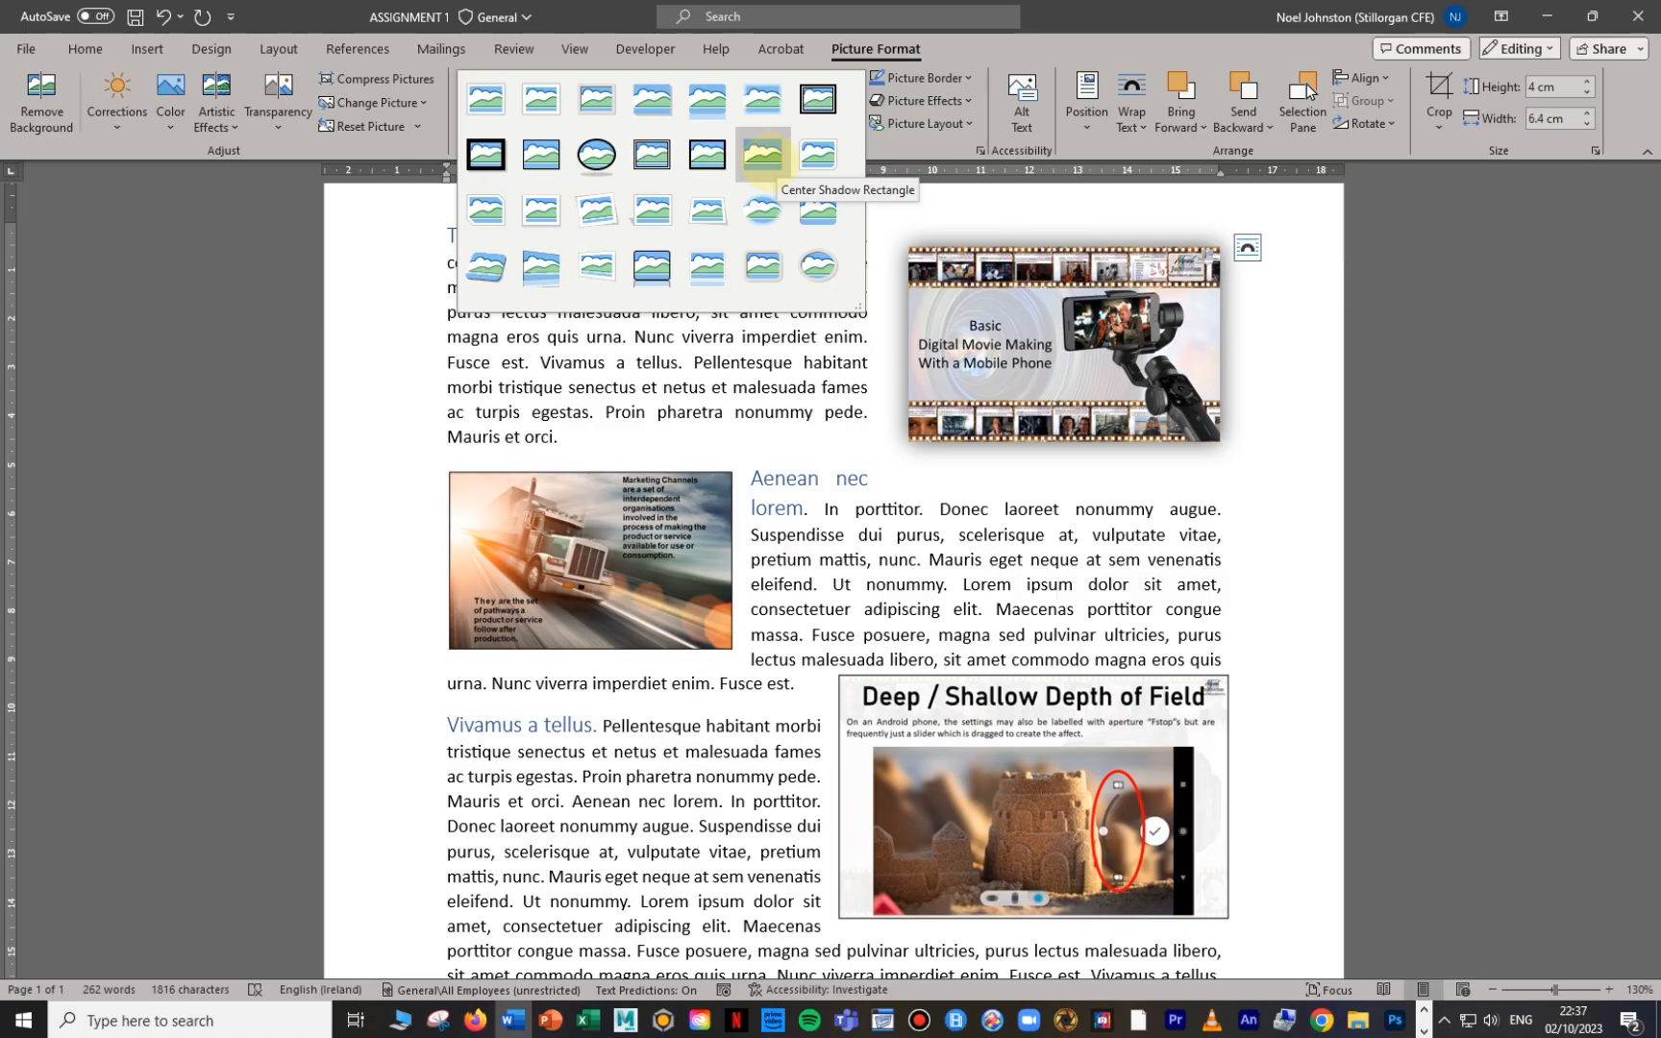
click(762, 154)
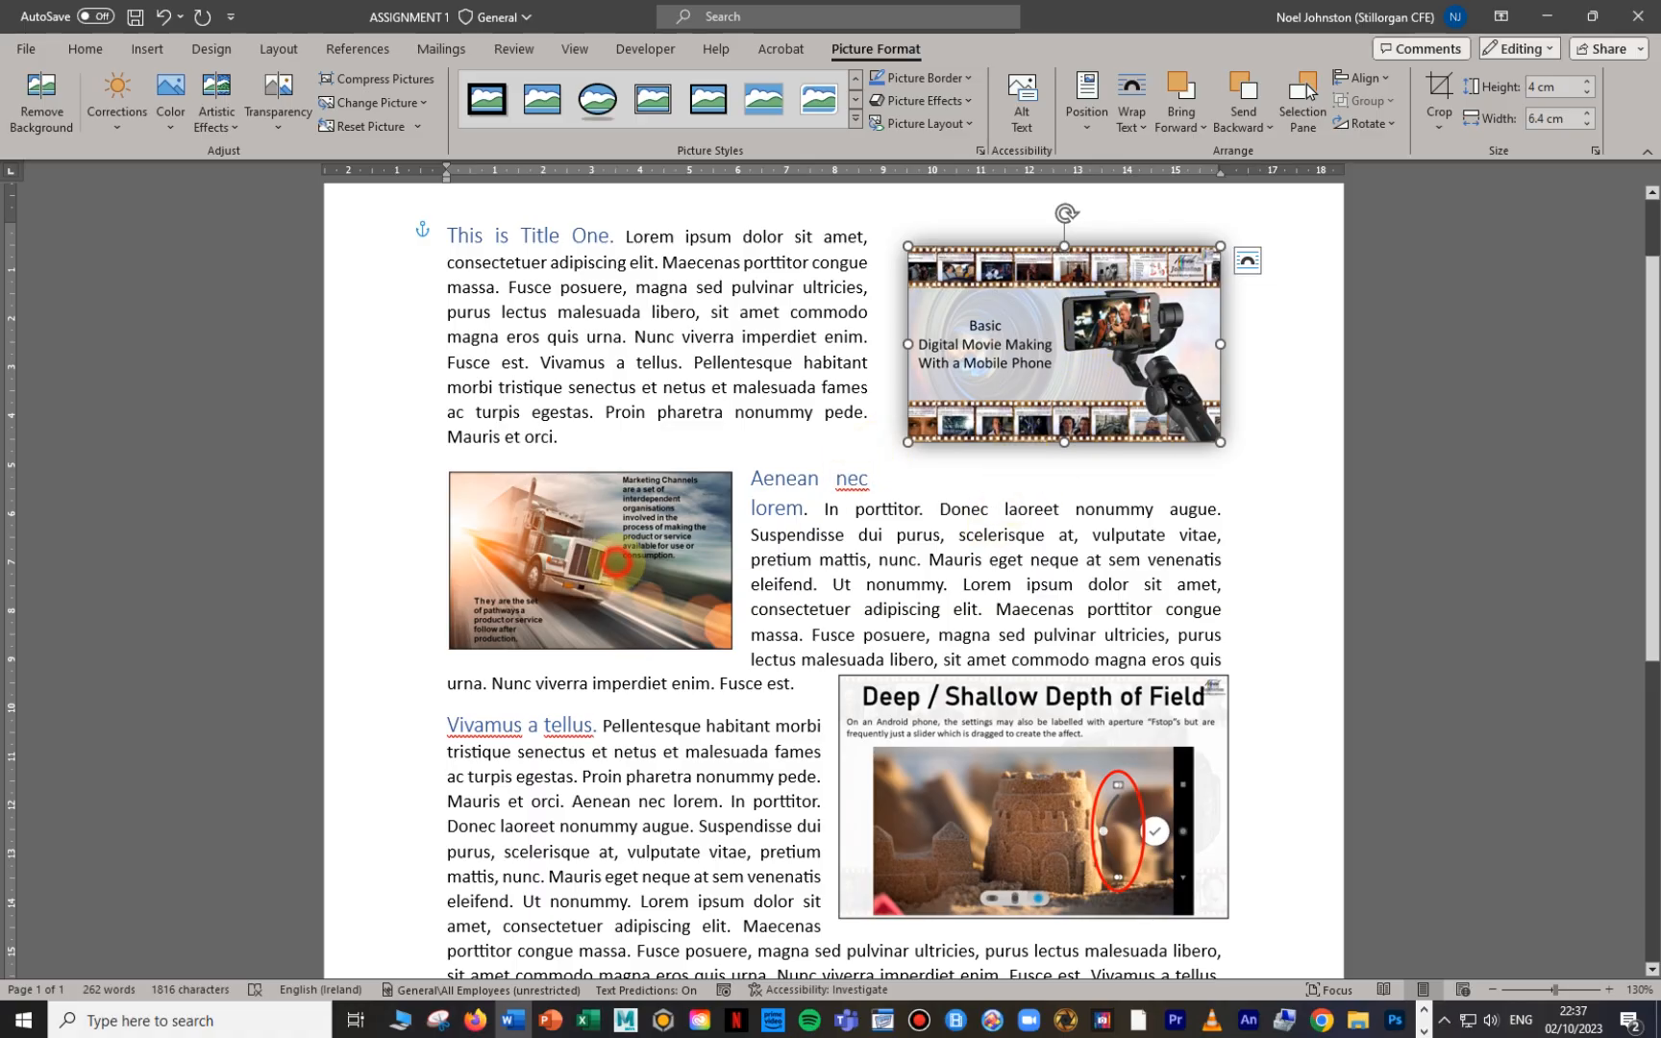
Step: Apply the Center Shadow Rectangle picture style to the truck picture
click(615, 562)
click(855, 118)
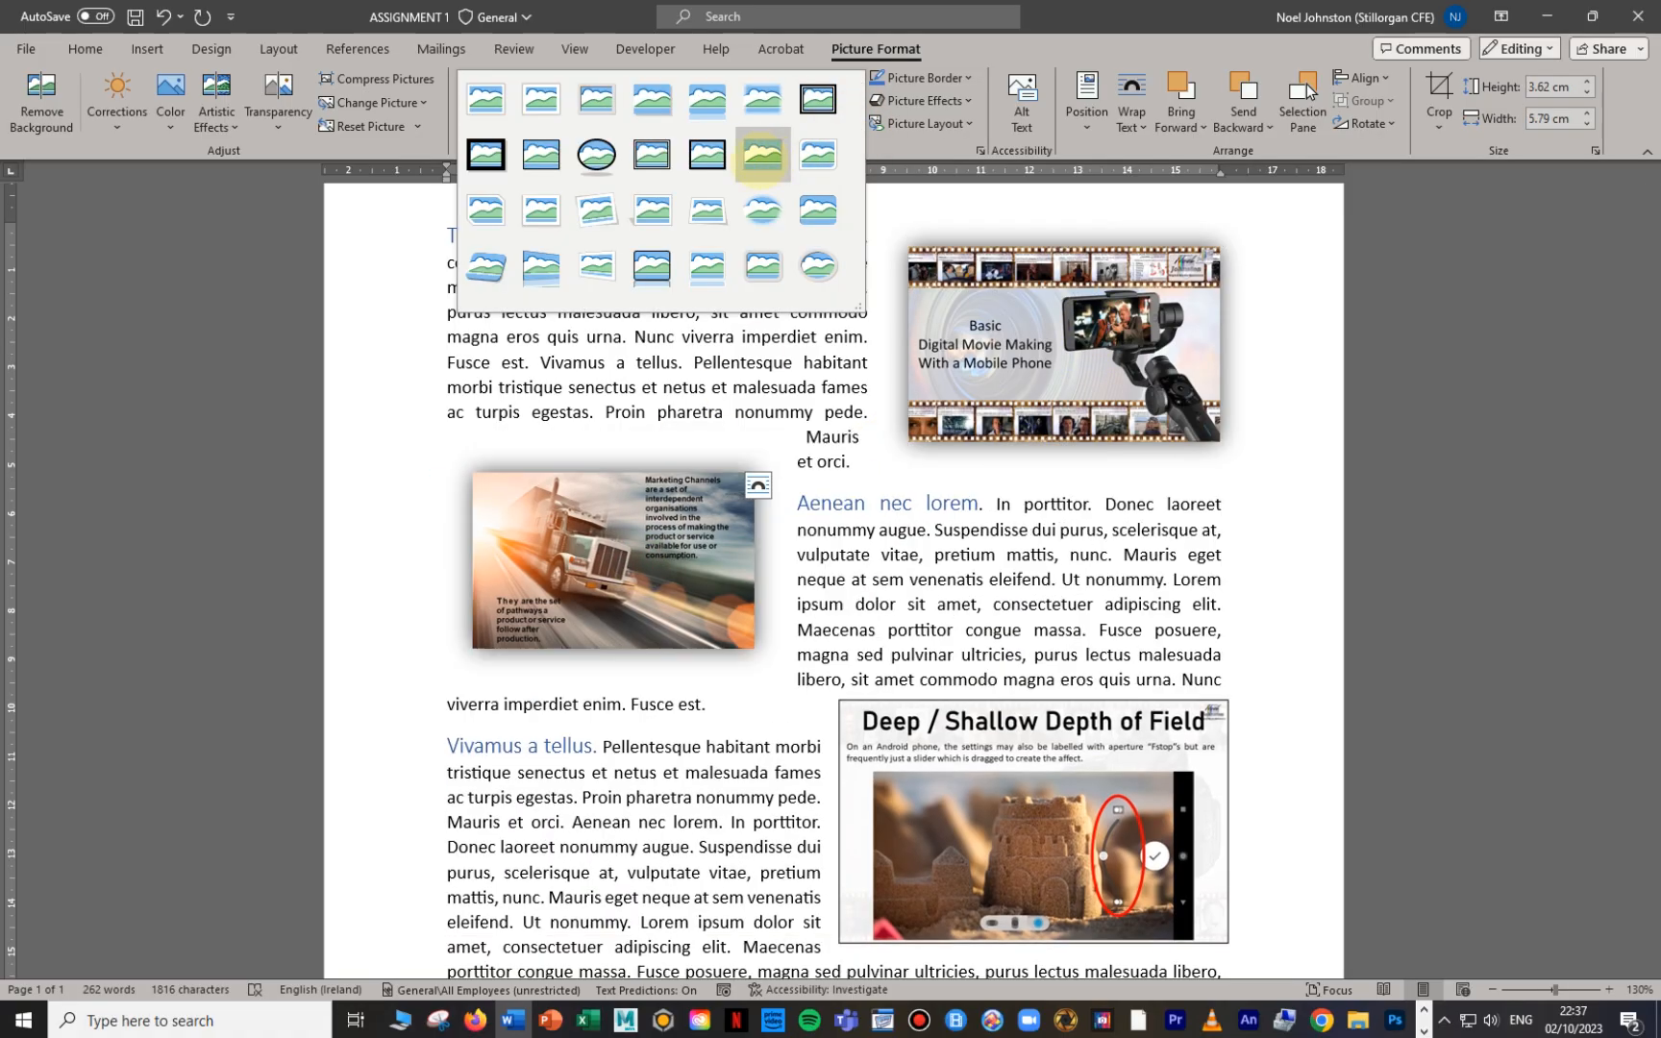
click(762, 154)
Step: Enlarge the truck picture slightly from its lower-right corner and reposition it beside the "Aenean nec lorem" paragraph
mouse_move(671, 567)
mouse_down()
mouse_move(635, 583)
mouse_move(665, 587)
mouse_move(661, 632)
mouse_move(655, 530)
mouse_move(656, 592)
mouse_up()
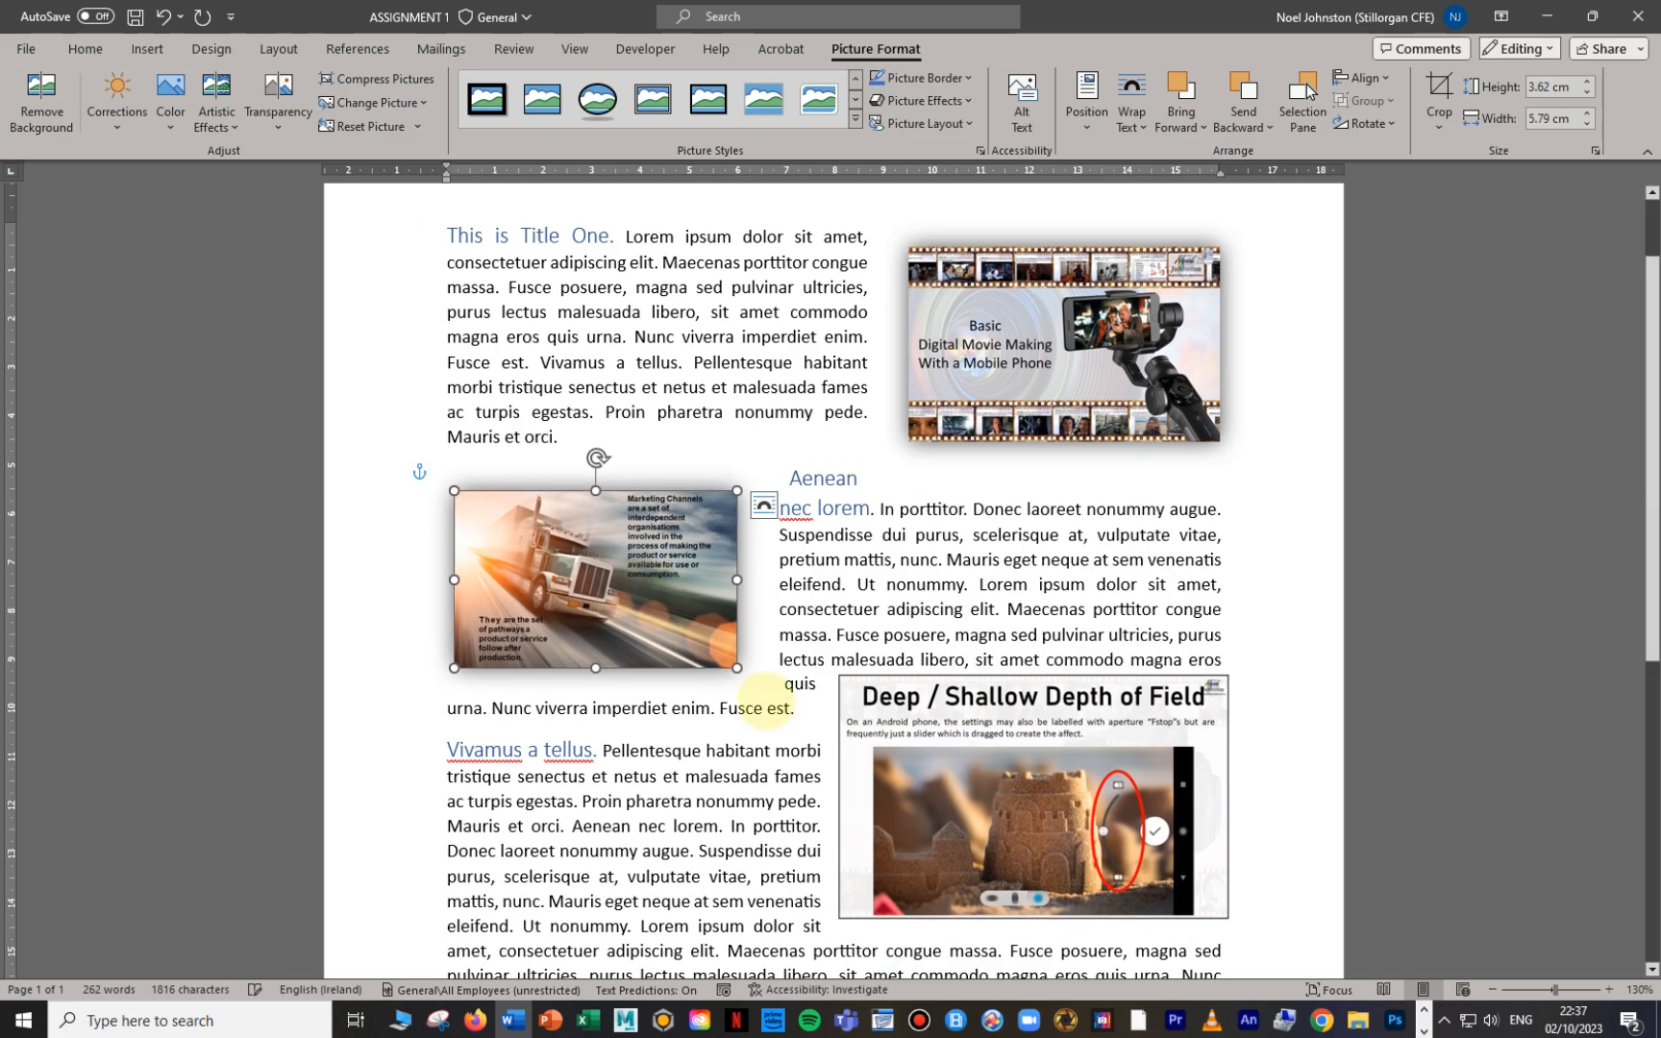
drag(737, 667, 772, 690)
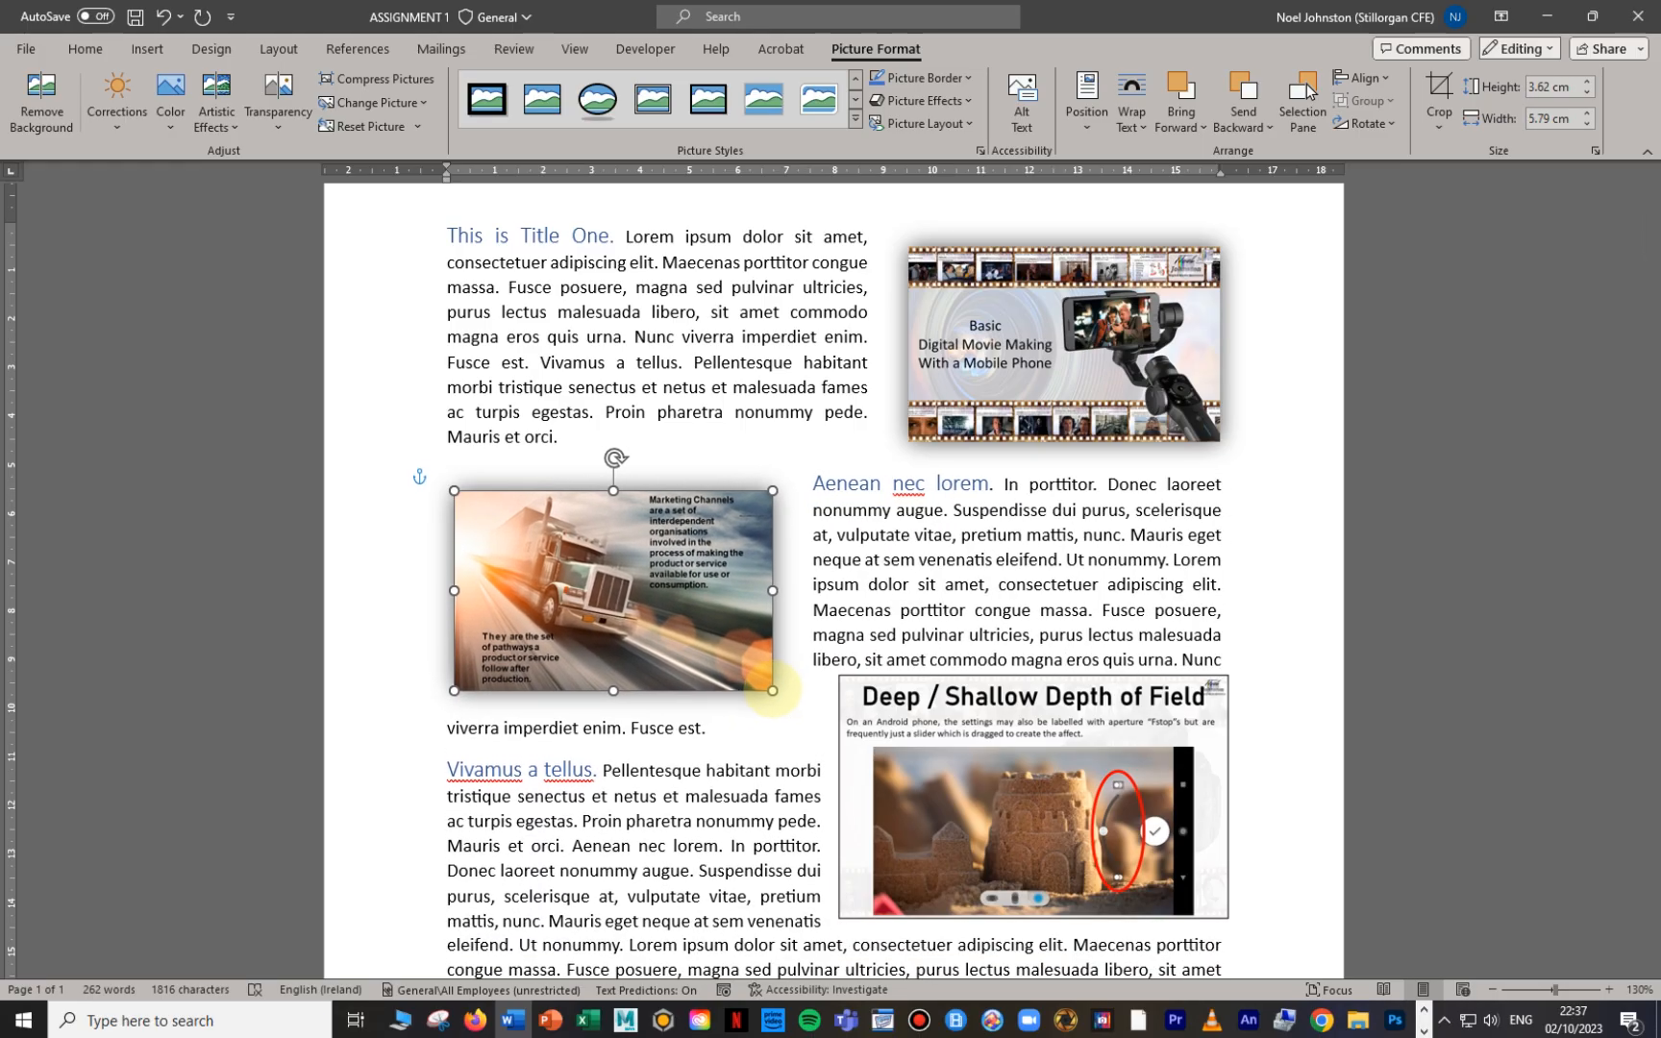
drag(733, 627, 731, 613)
Step: Apply the Center Shadow Rectangle style to the sandcastle picture and move it down clear of the second paragraph's last line
scroll(921, 663, down, 5)
click(1058, 572)
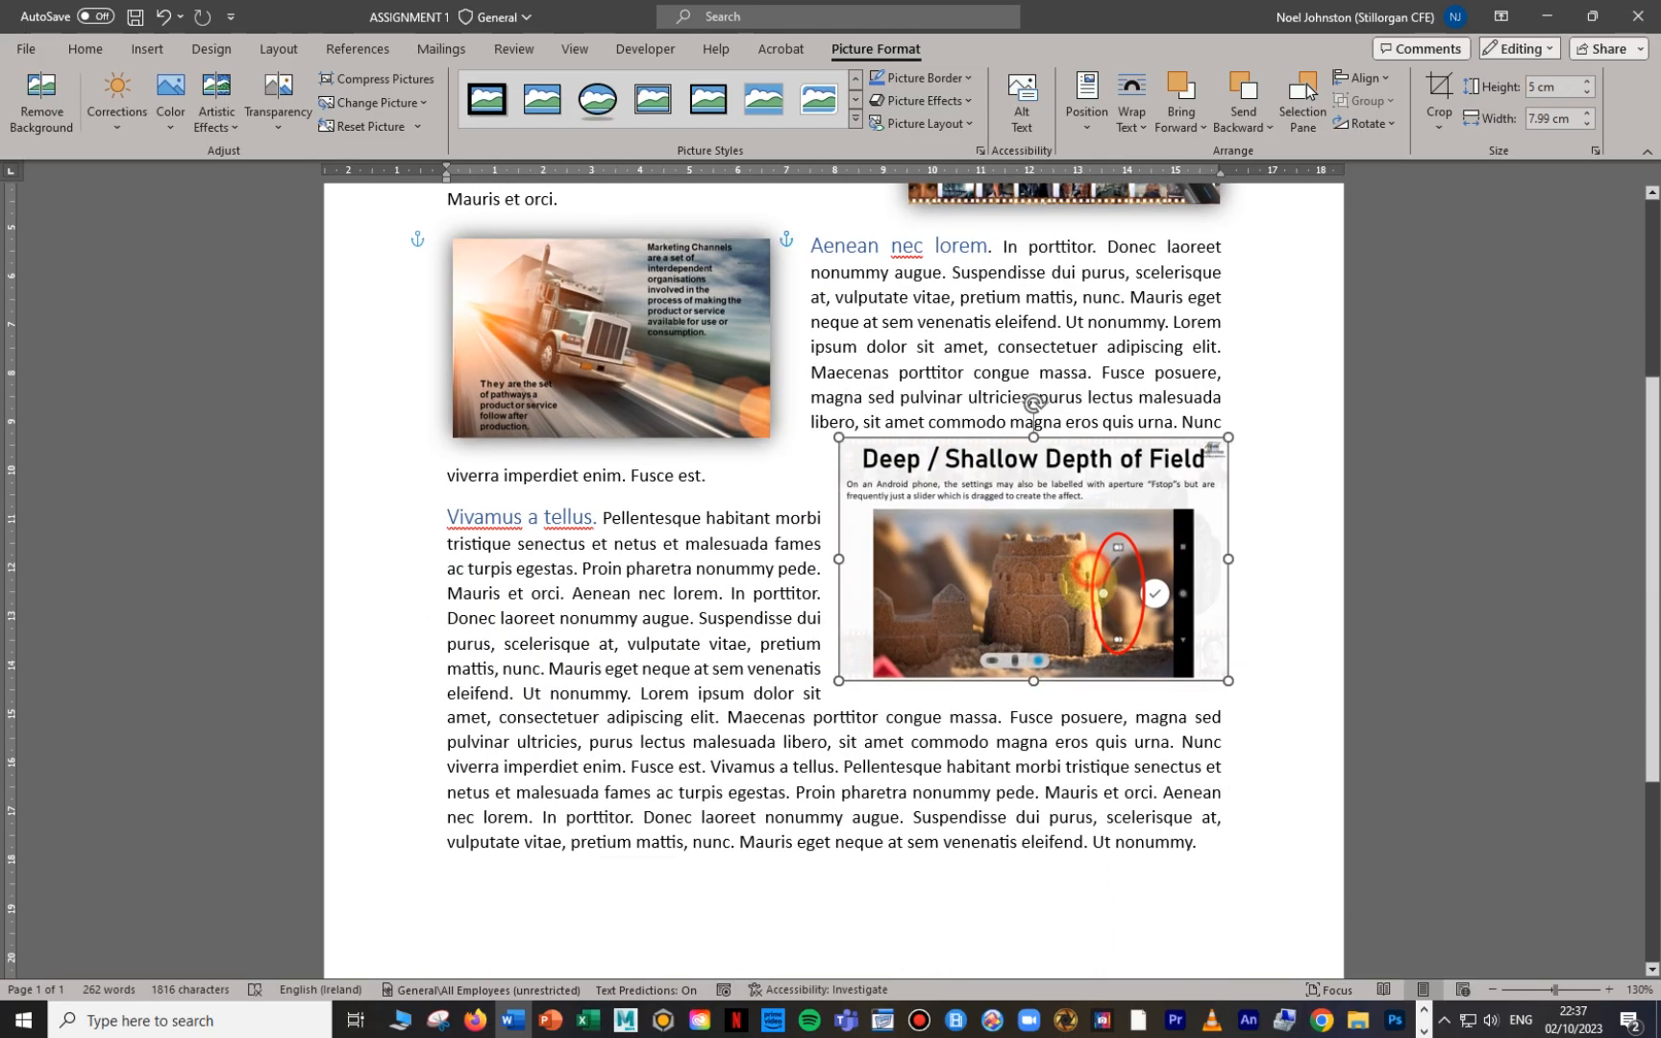
drag(1048, 579, 1051, 639)
click(854, 118)
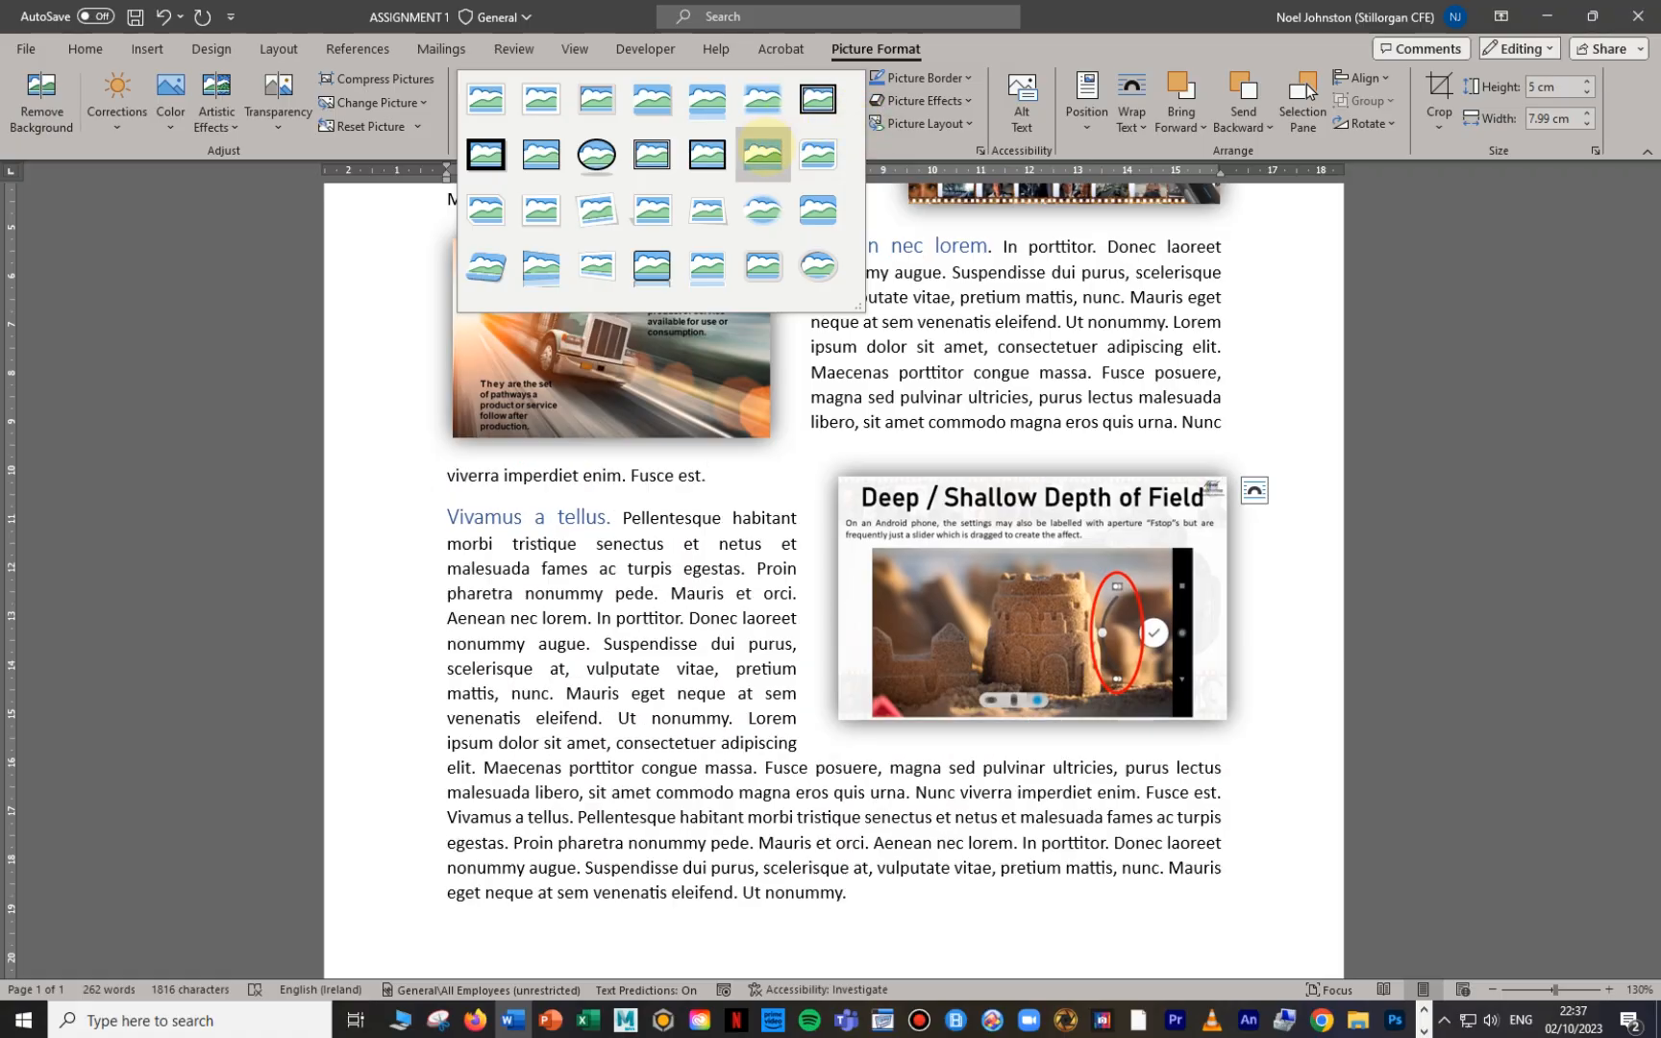
click(767, 160)
drag(1039, 620, 1034, 641)
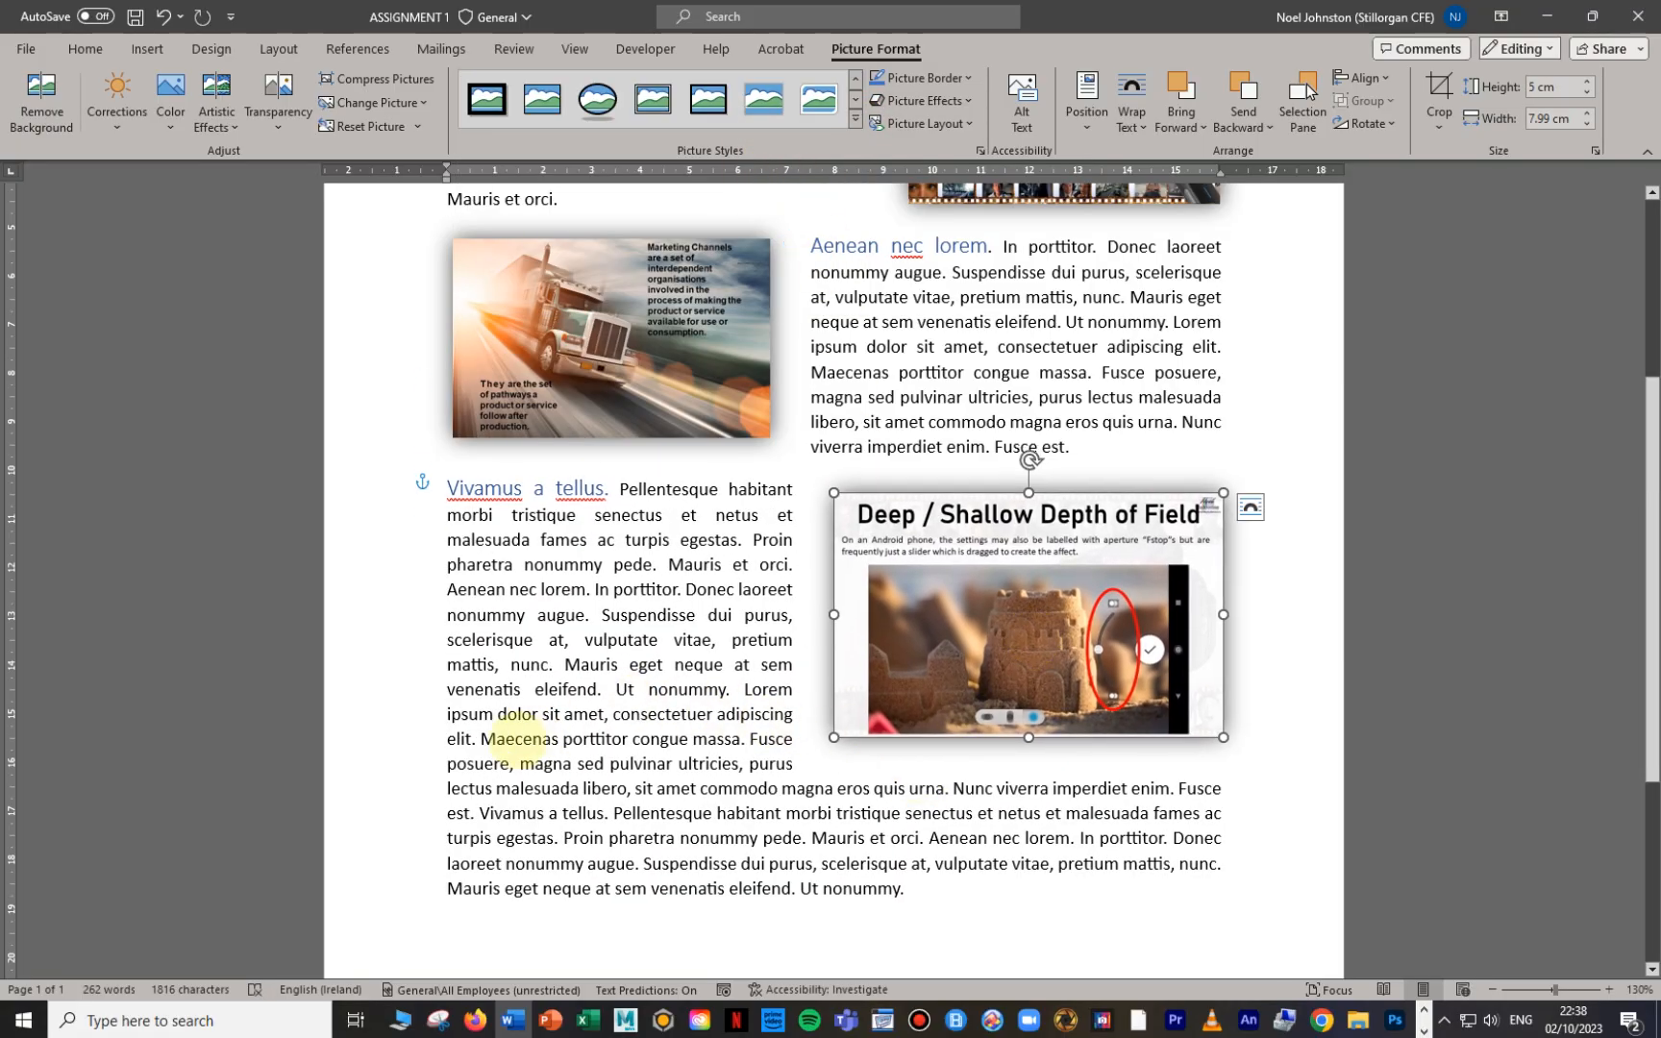
Step: Review the whole-page arrangement of the three shadowed pictures, the headings and the justified text
scroll(460, 803, down, 5)
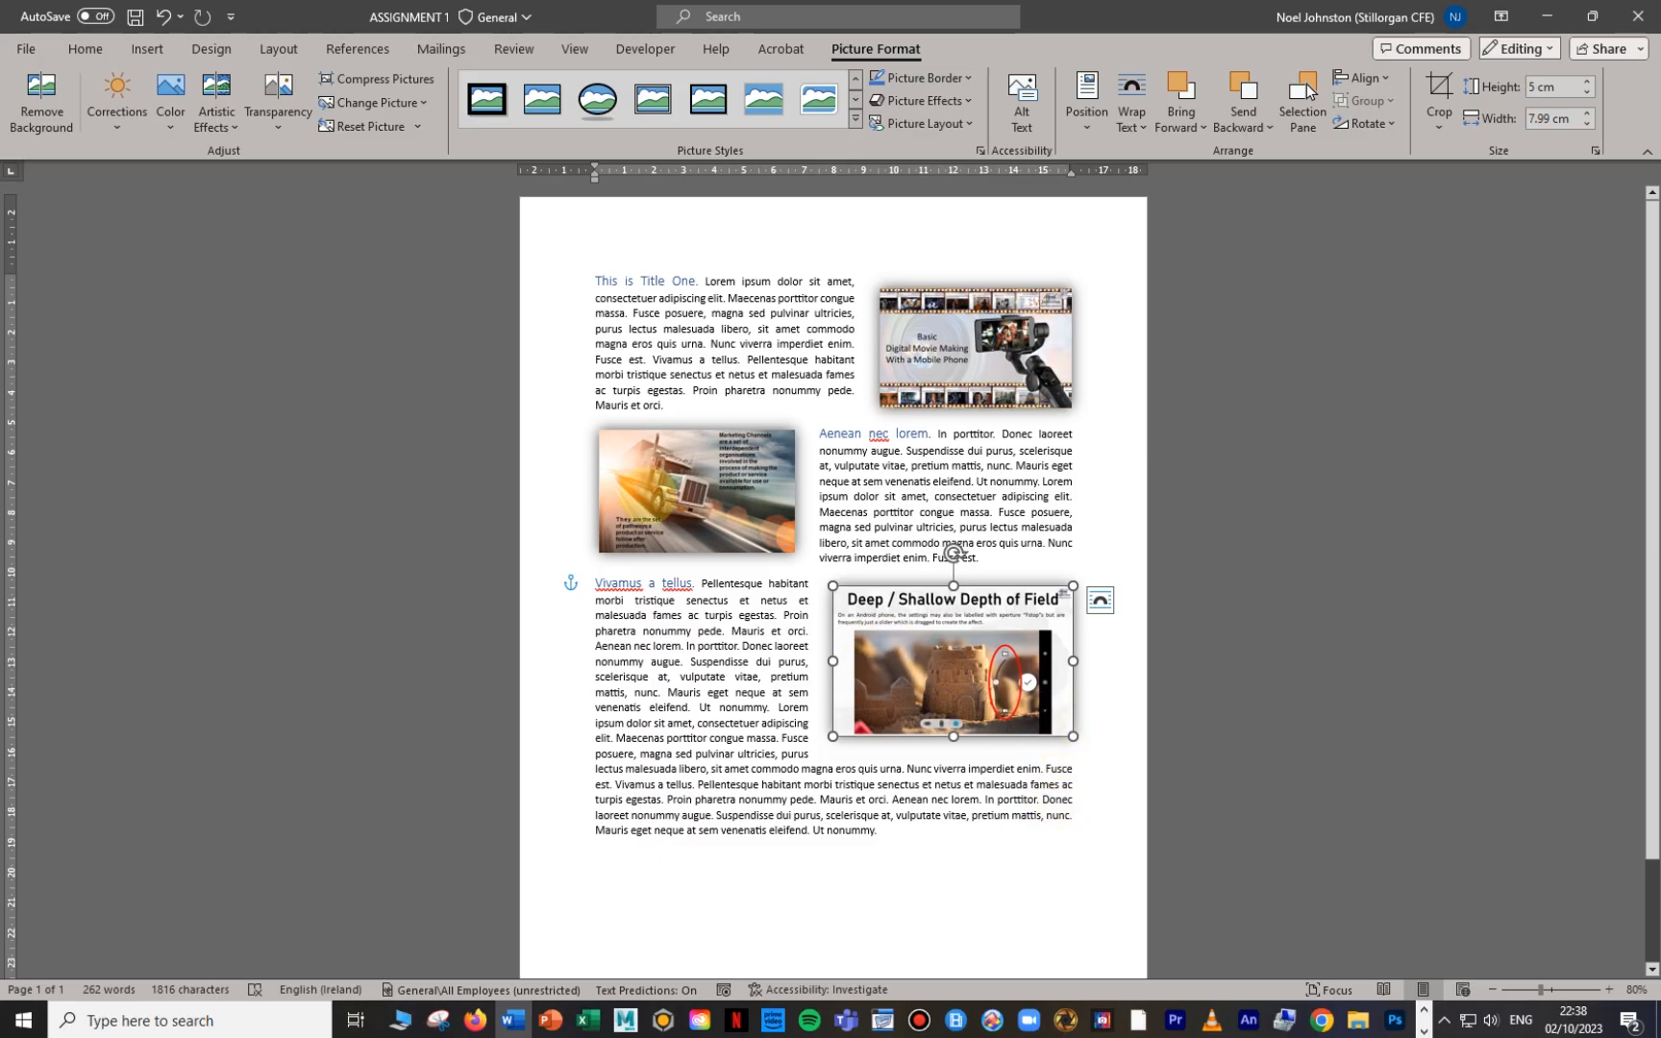
scroll(649, 495, up, 3)
scroll(753, 448, up, 2)
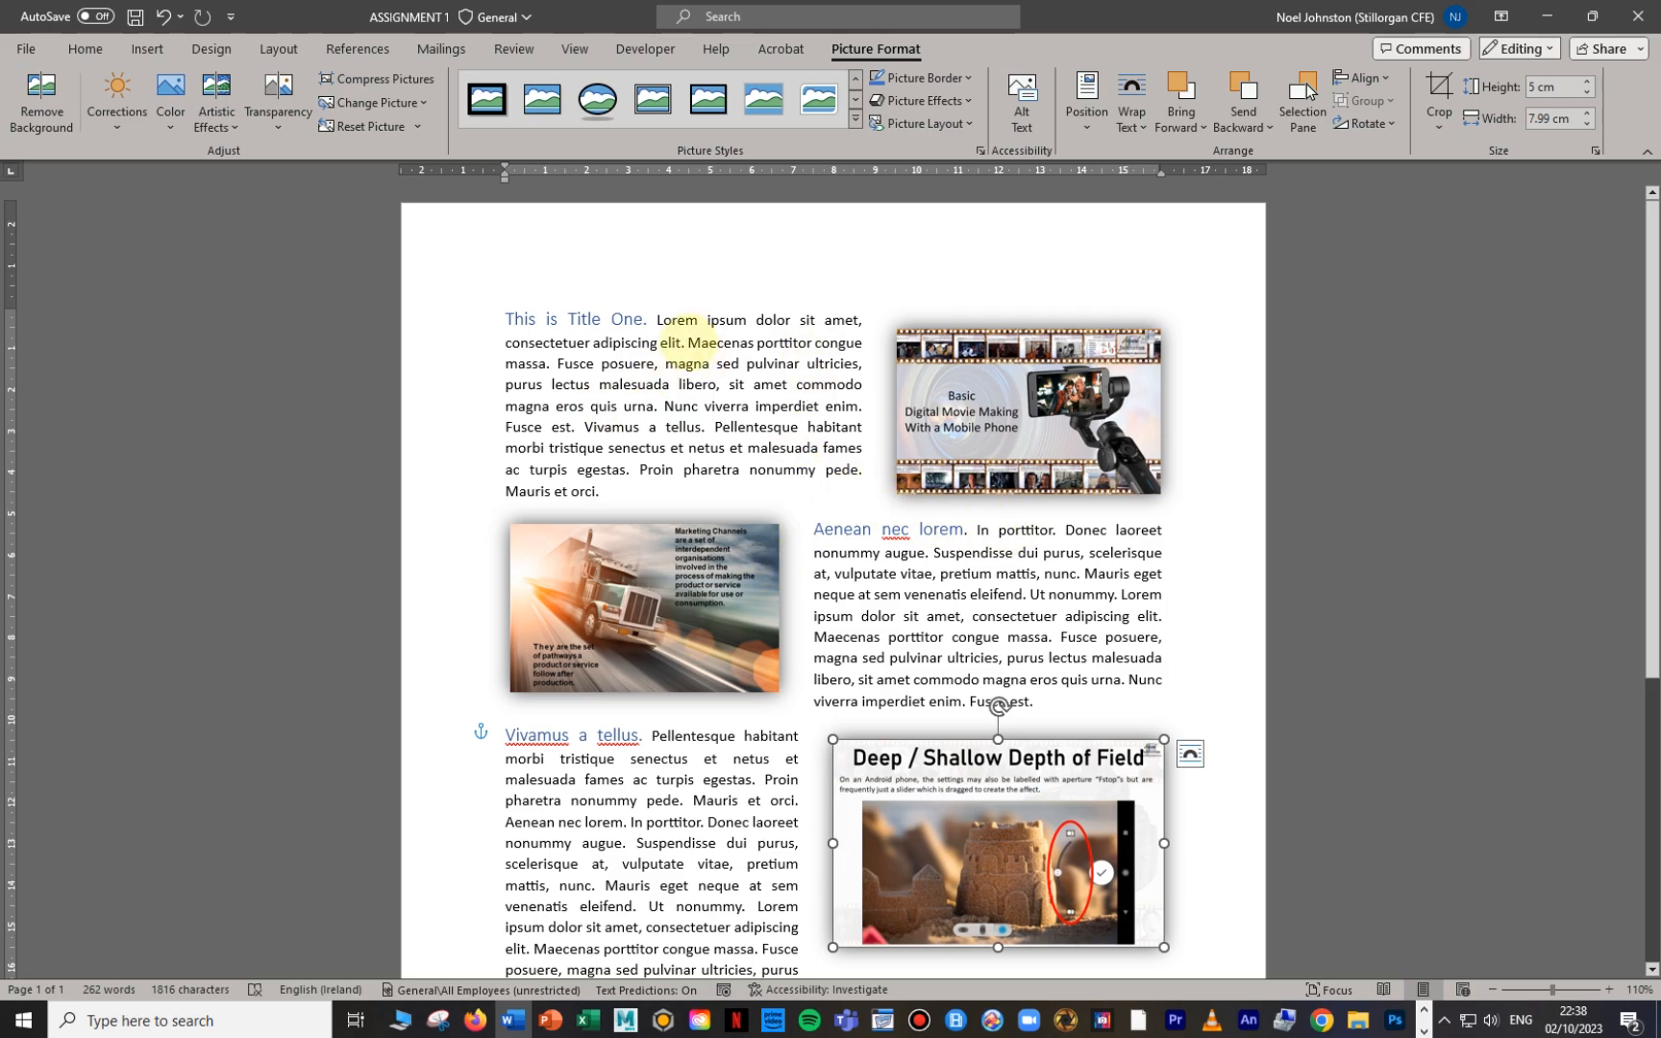
drag(687, 343, 823, 470)
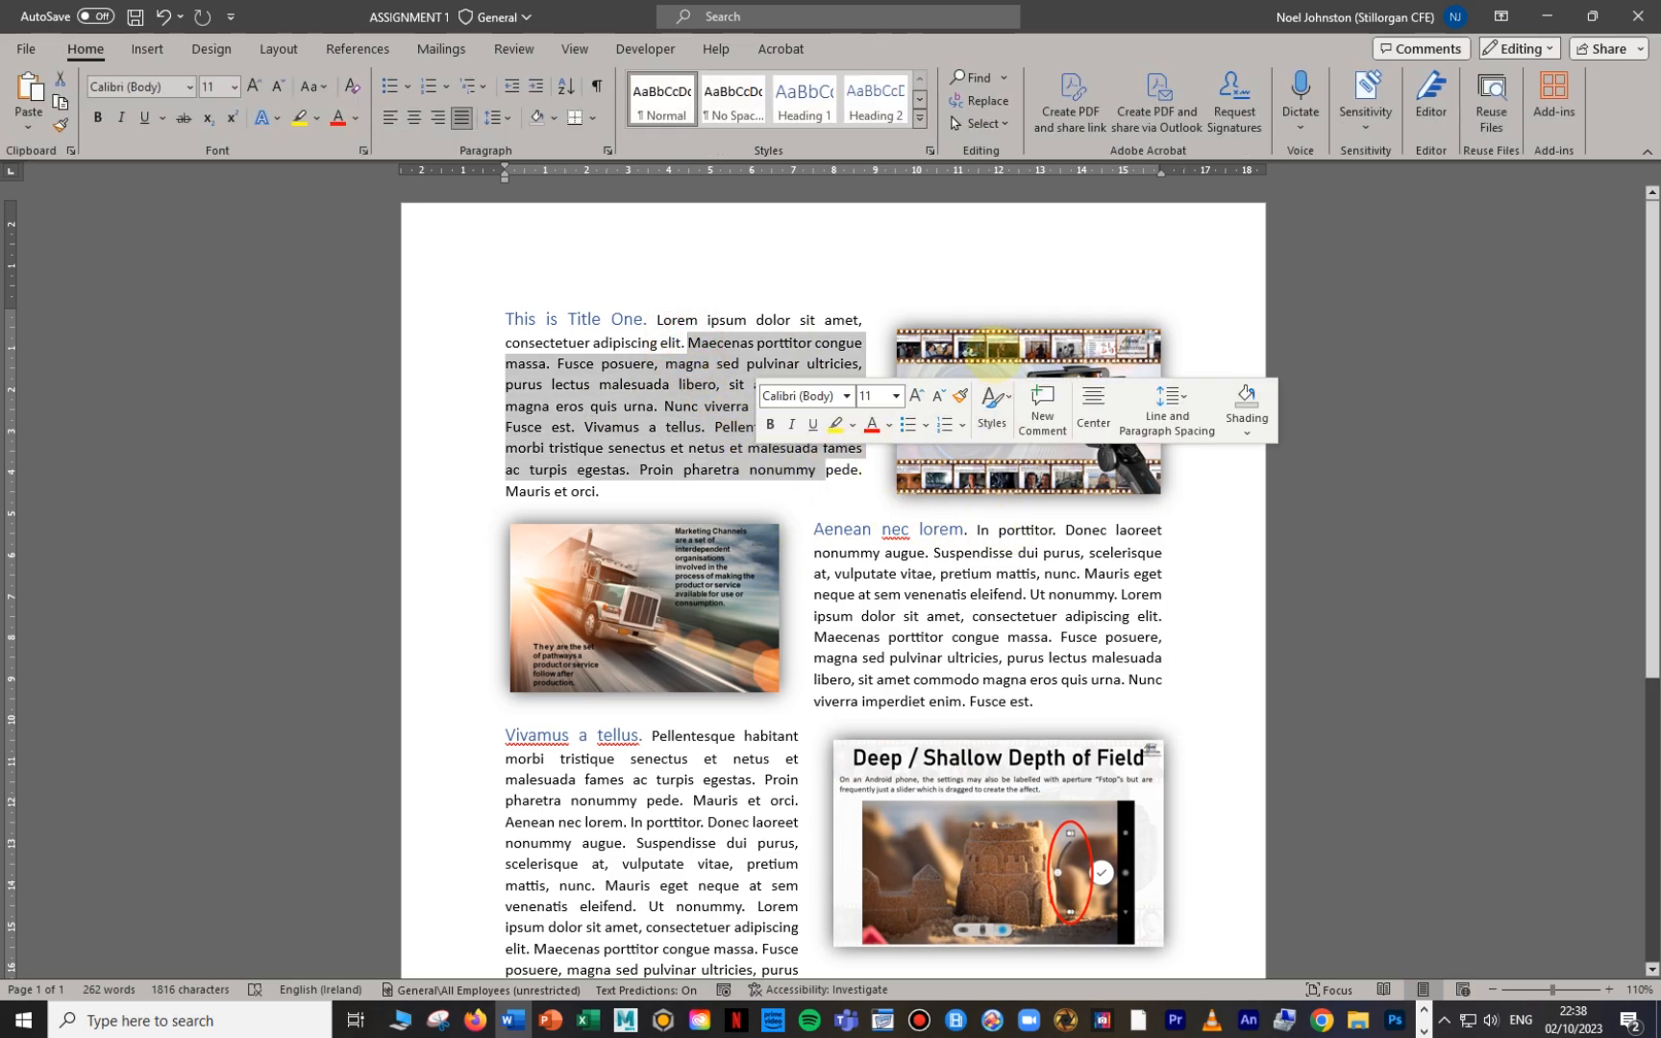
click(976, 341)
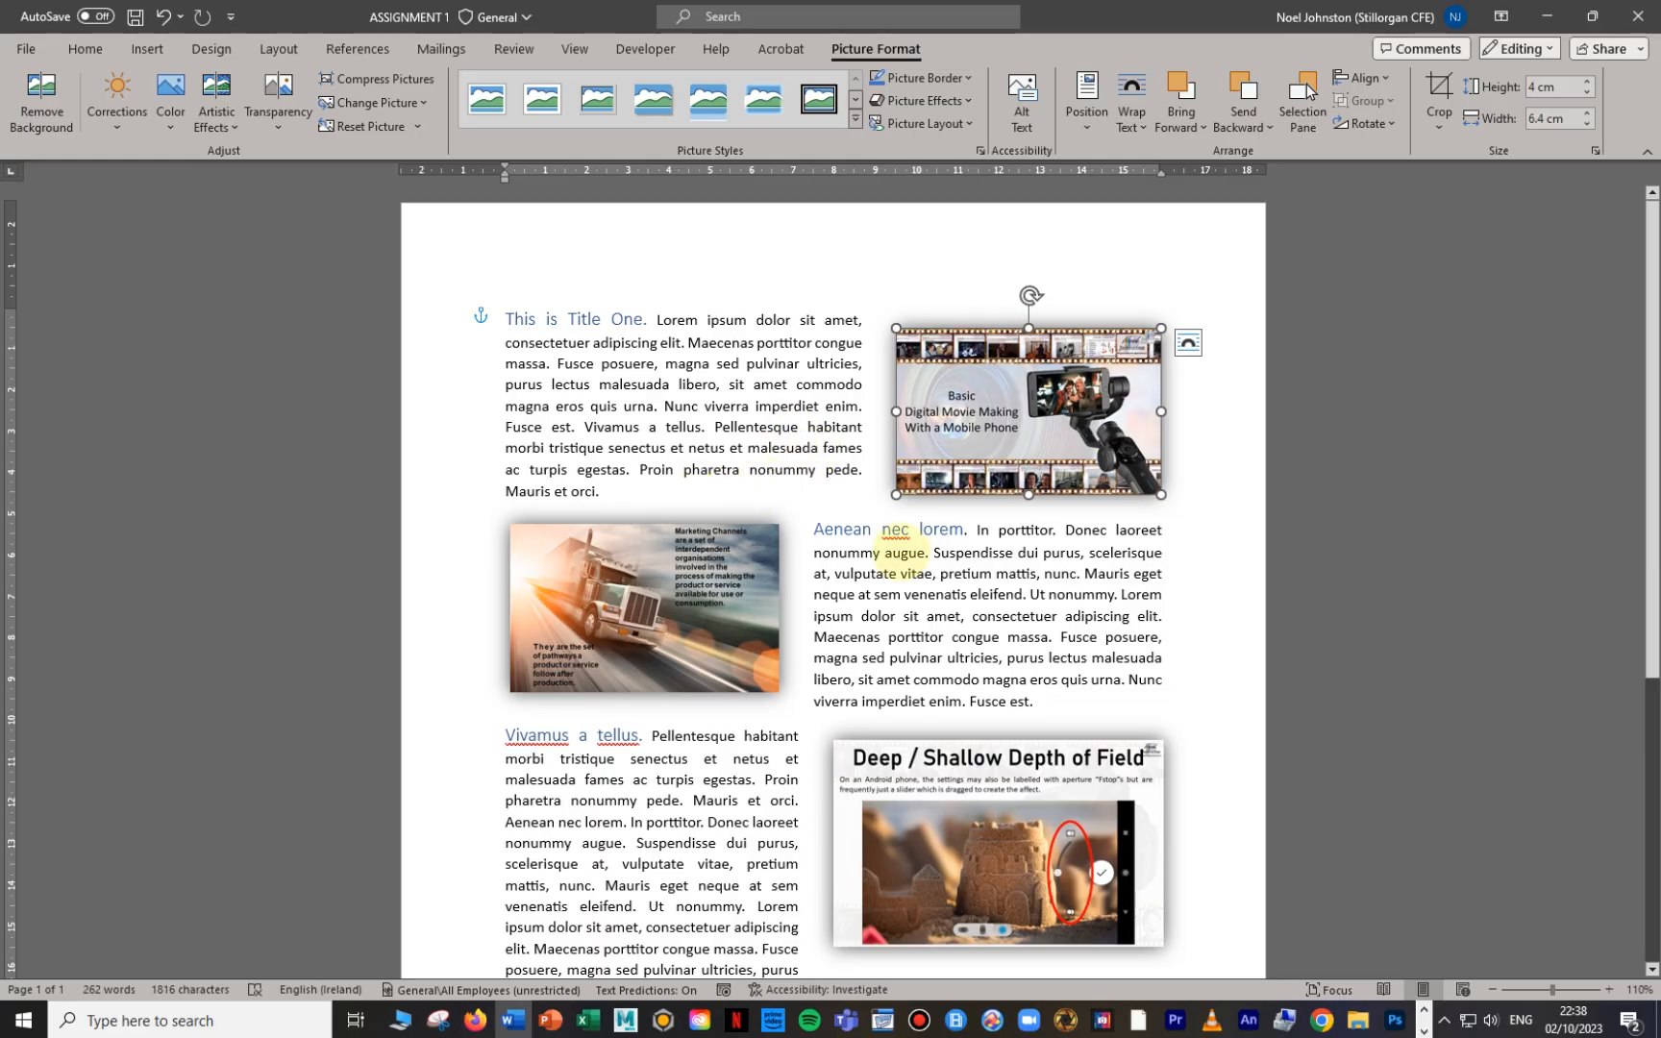
scroll(902, 551, down, 2)
scroll(901, 550, up, 2)
scroll(850, 644, down, 5)
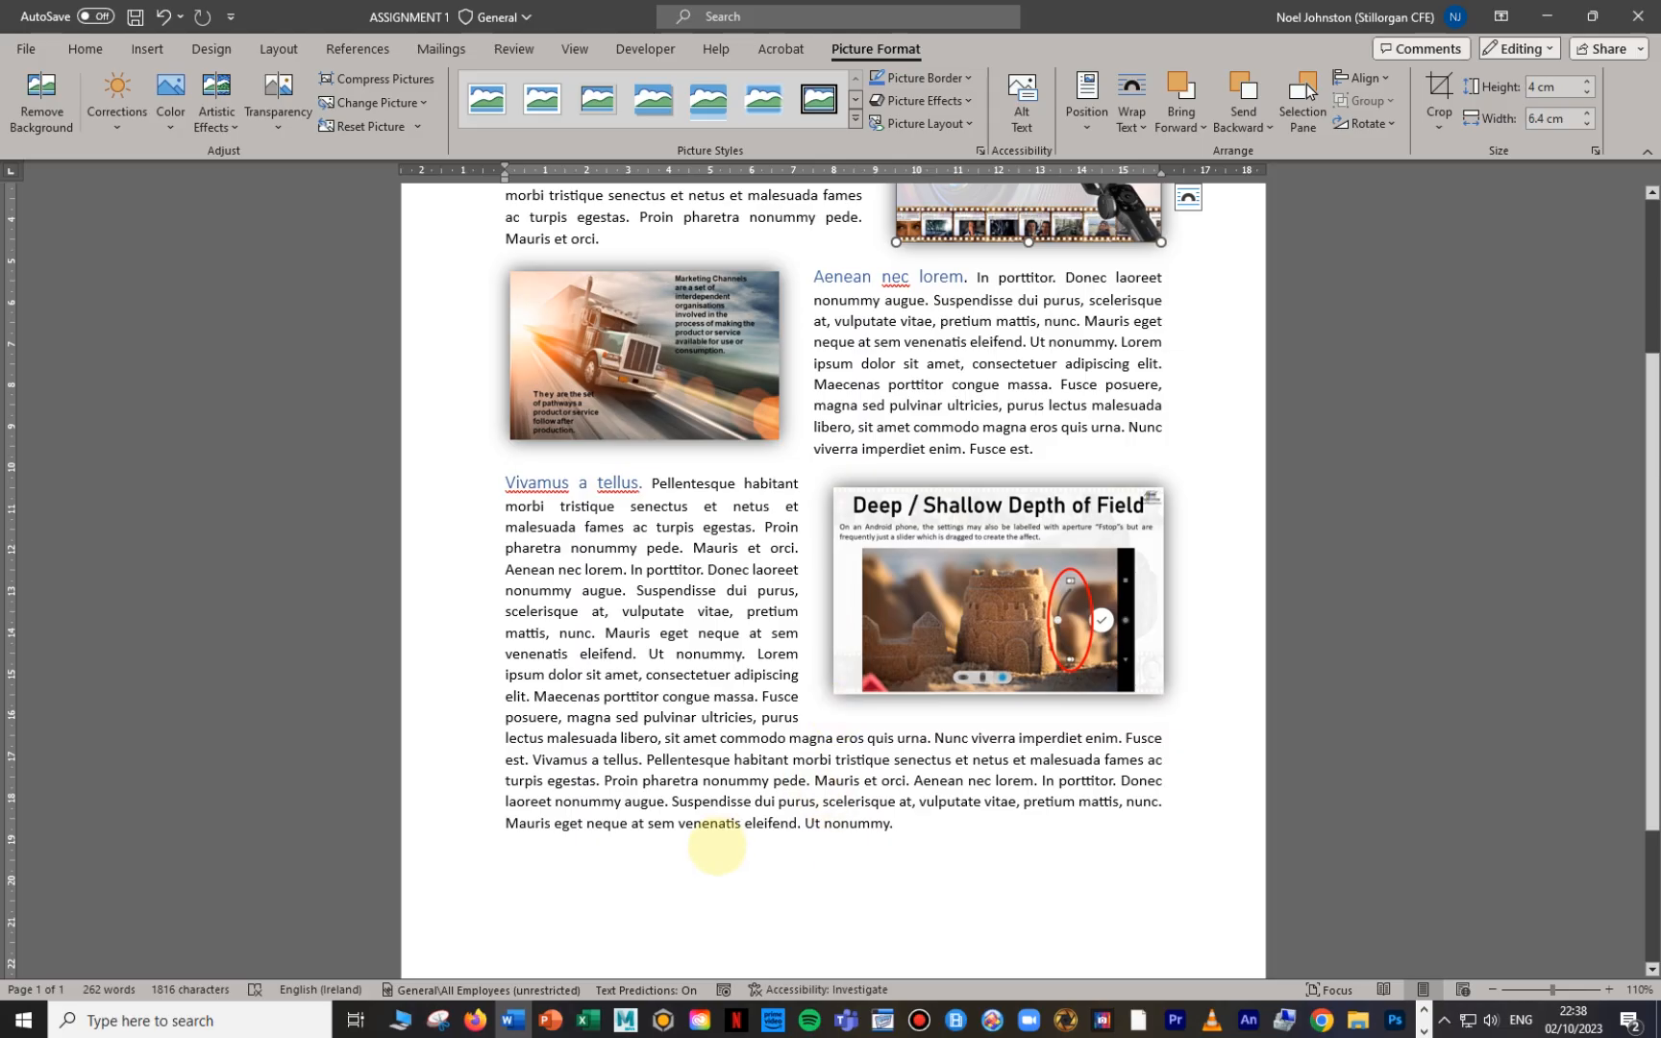
scroll(716, 846, up, 5)
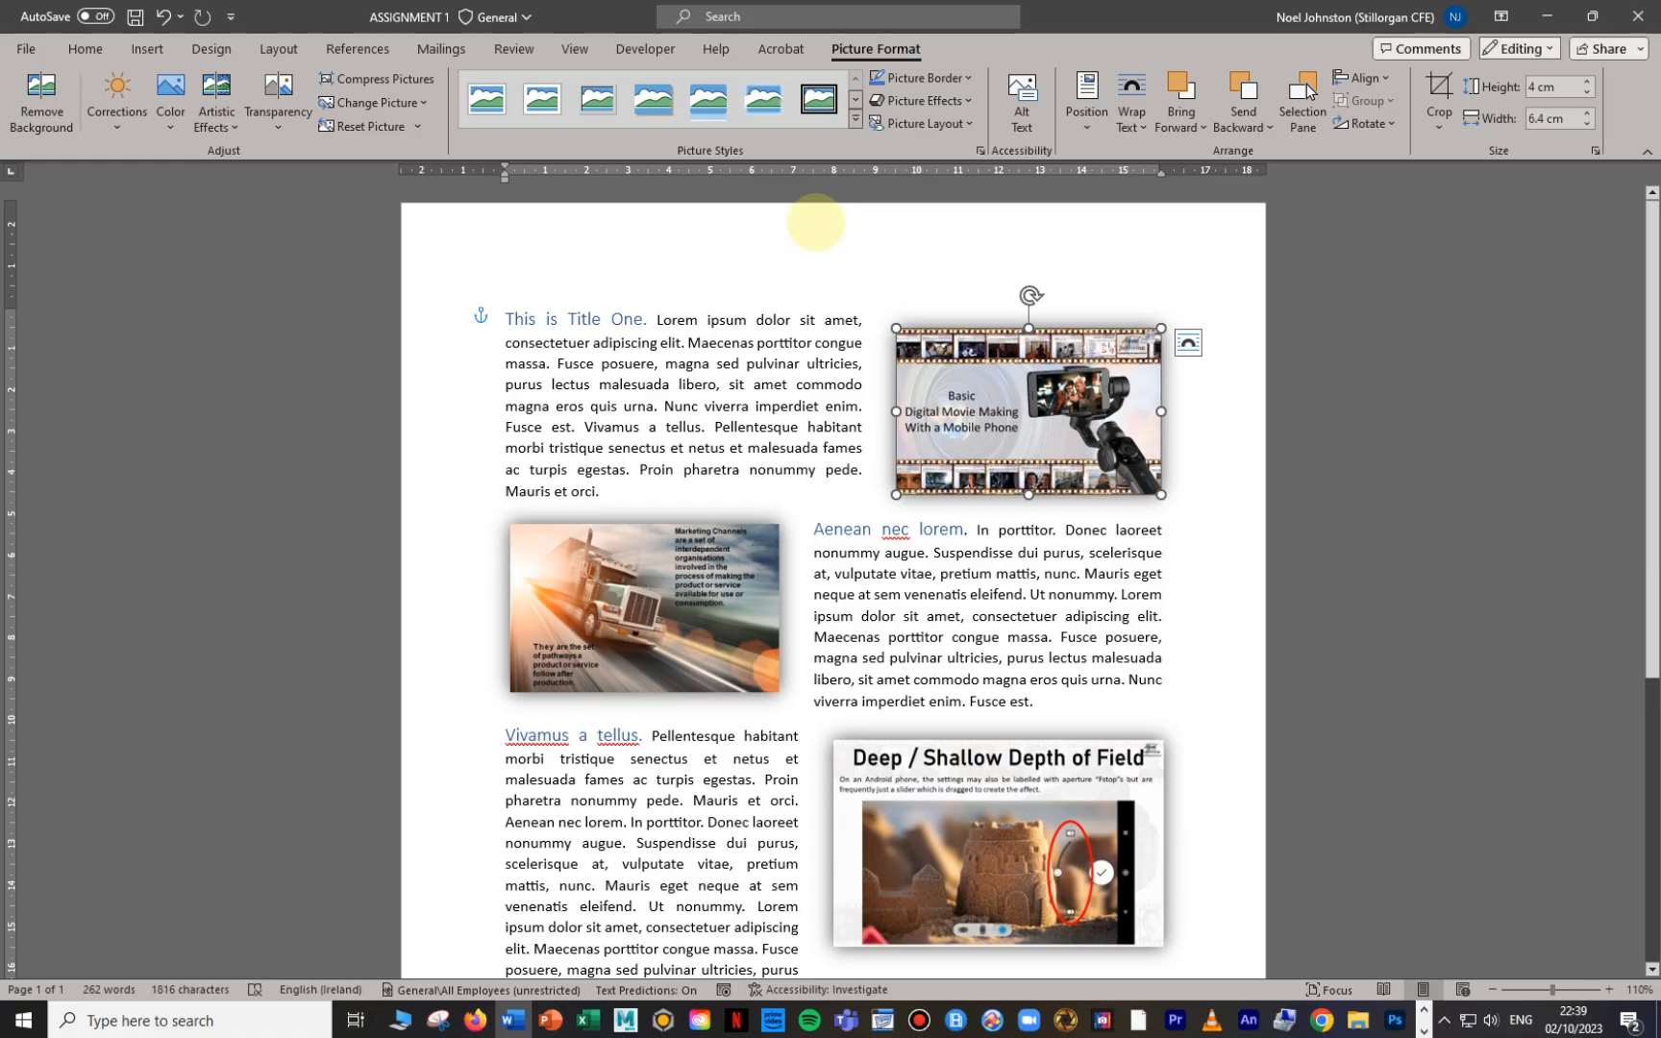
click(765, 376)
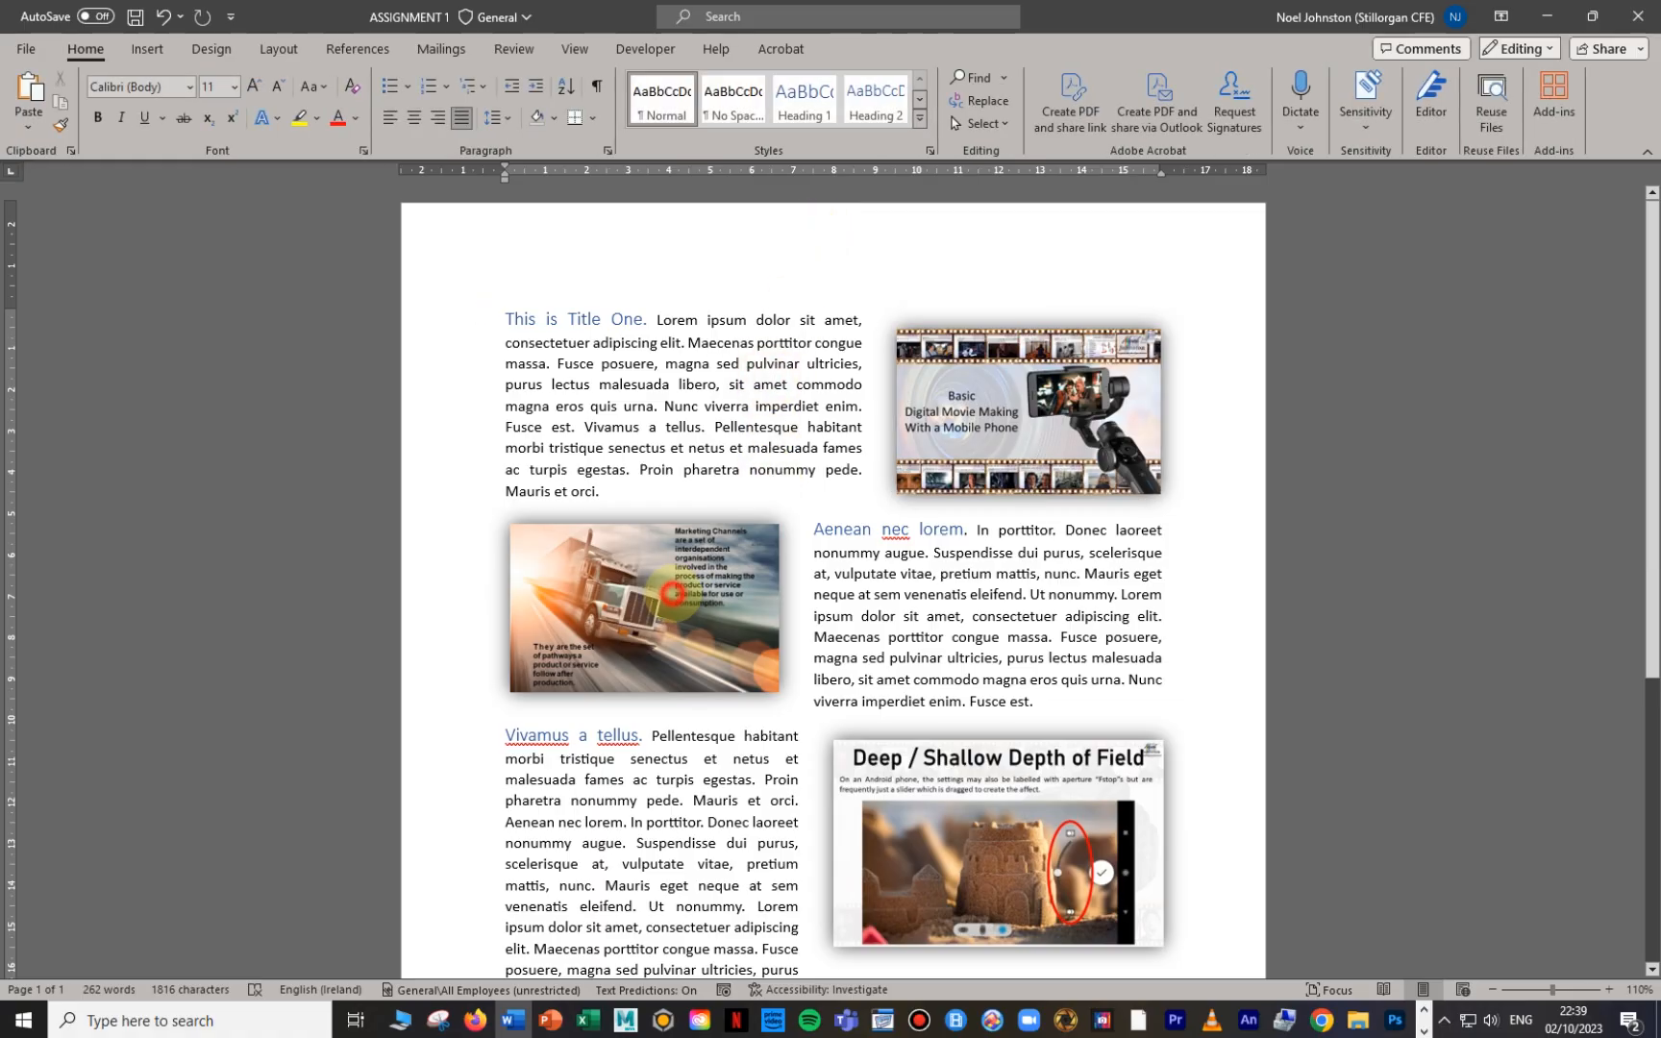
click(673, 593)
click(885, 625)
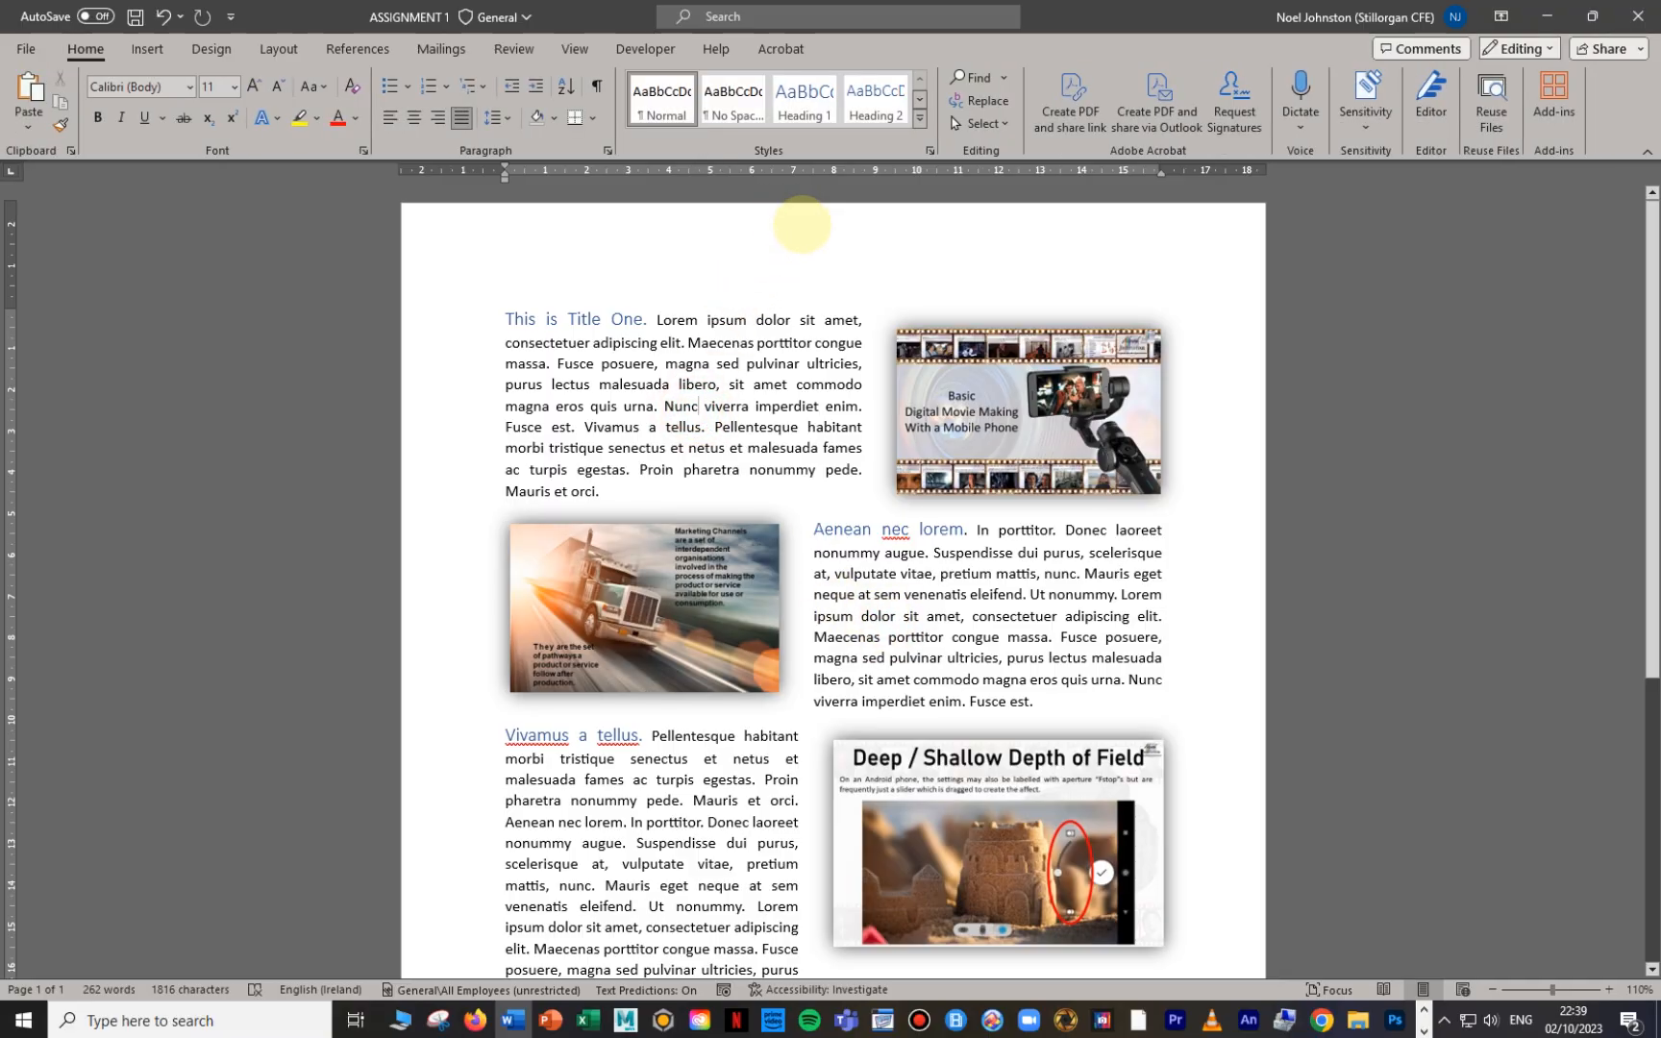
Step: Open the page header for editing and look over the header and footer areas of the page
double_click(803, 224)
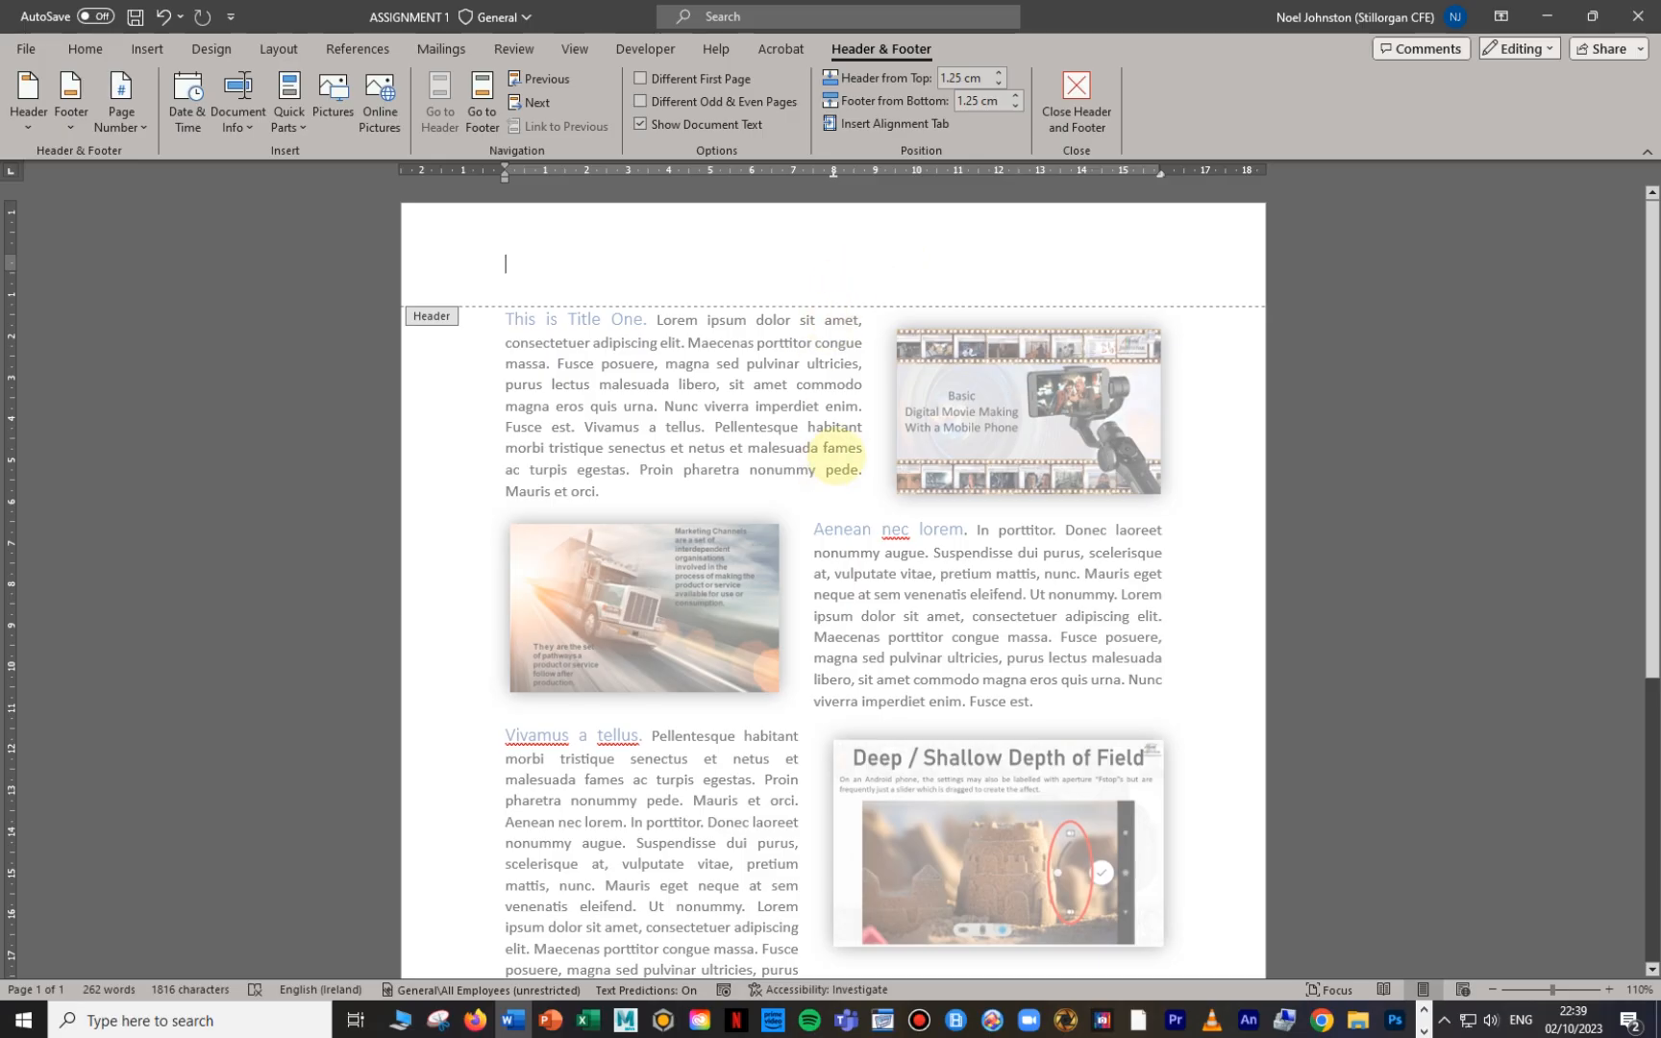
scroll(838, 468, down, 3)
scroll(817, 384, up, 3)
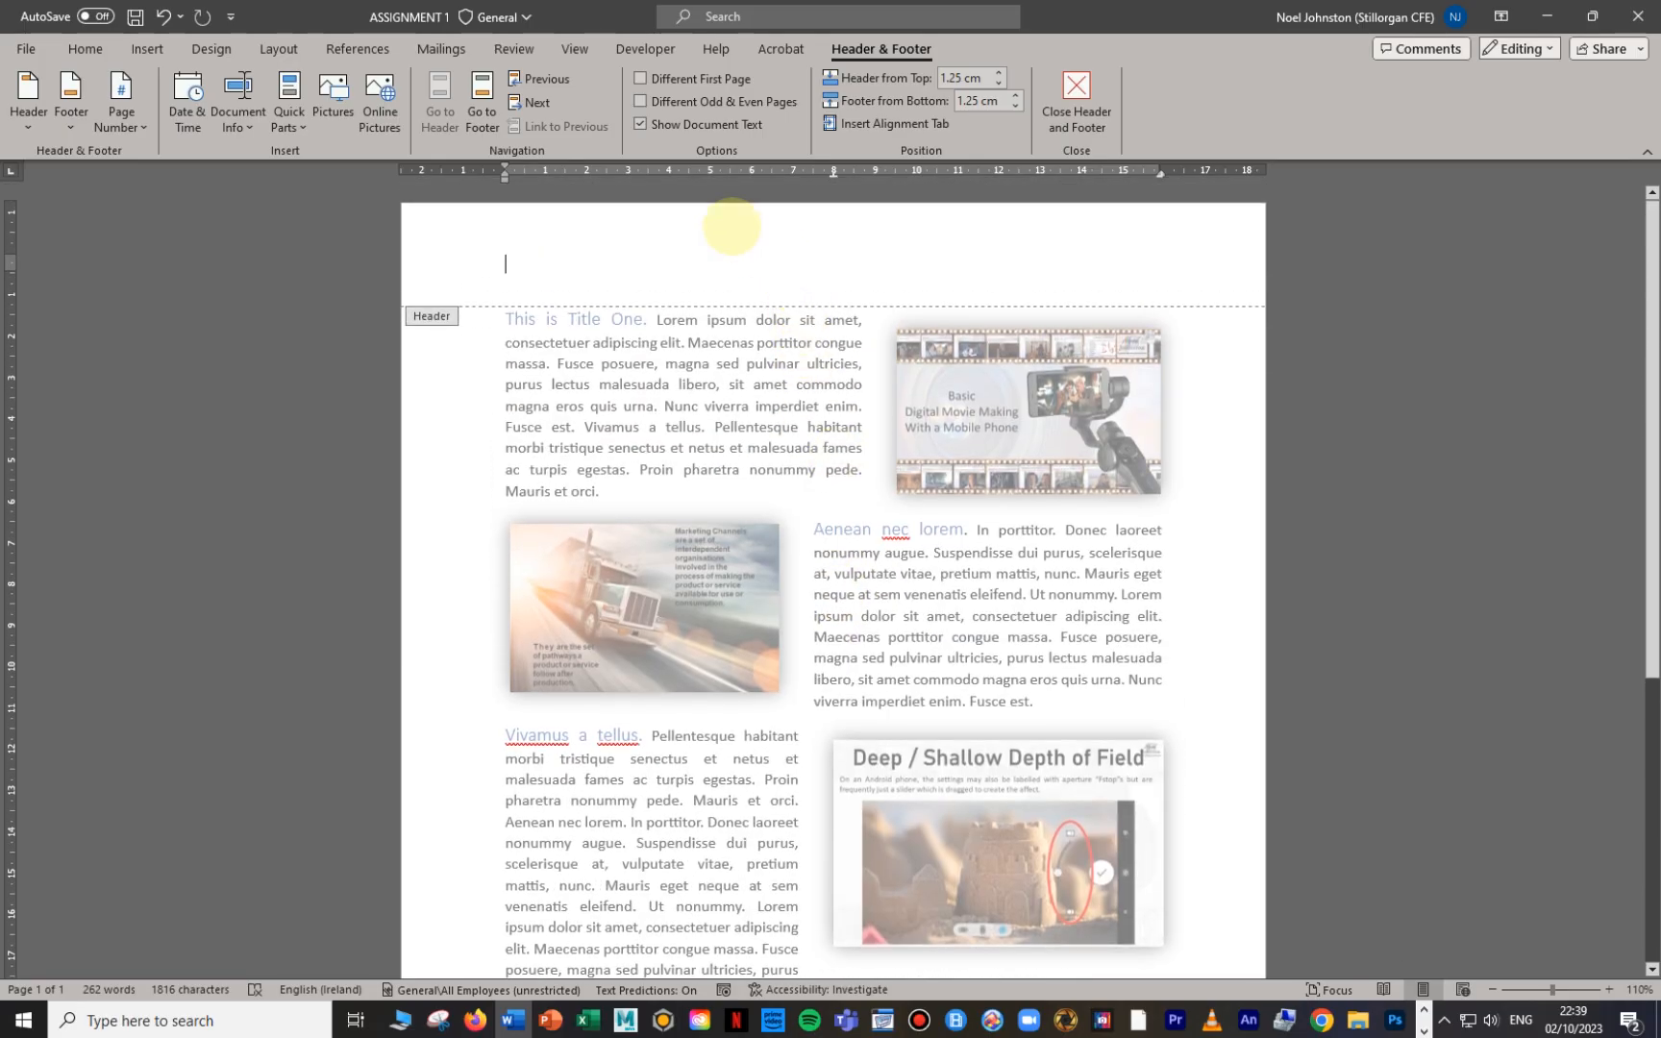
scroll(808, 297, down, 5)
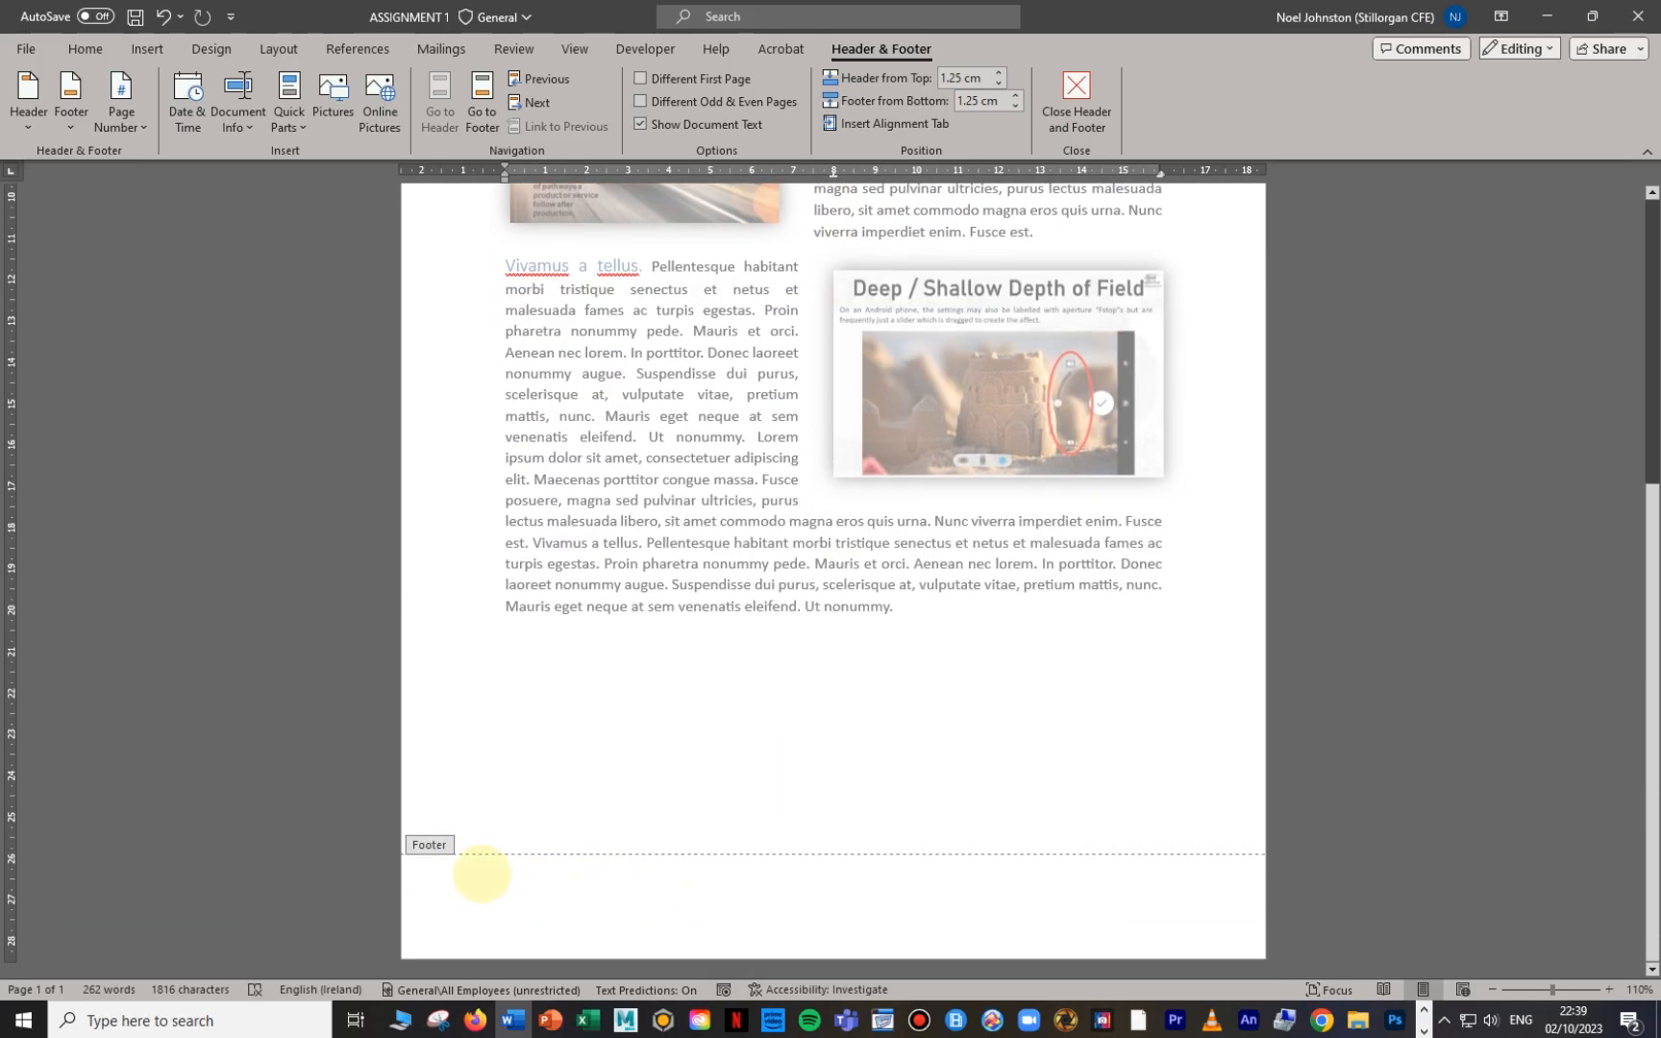
scroll(923, 848, up, 5)
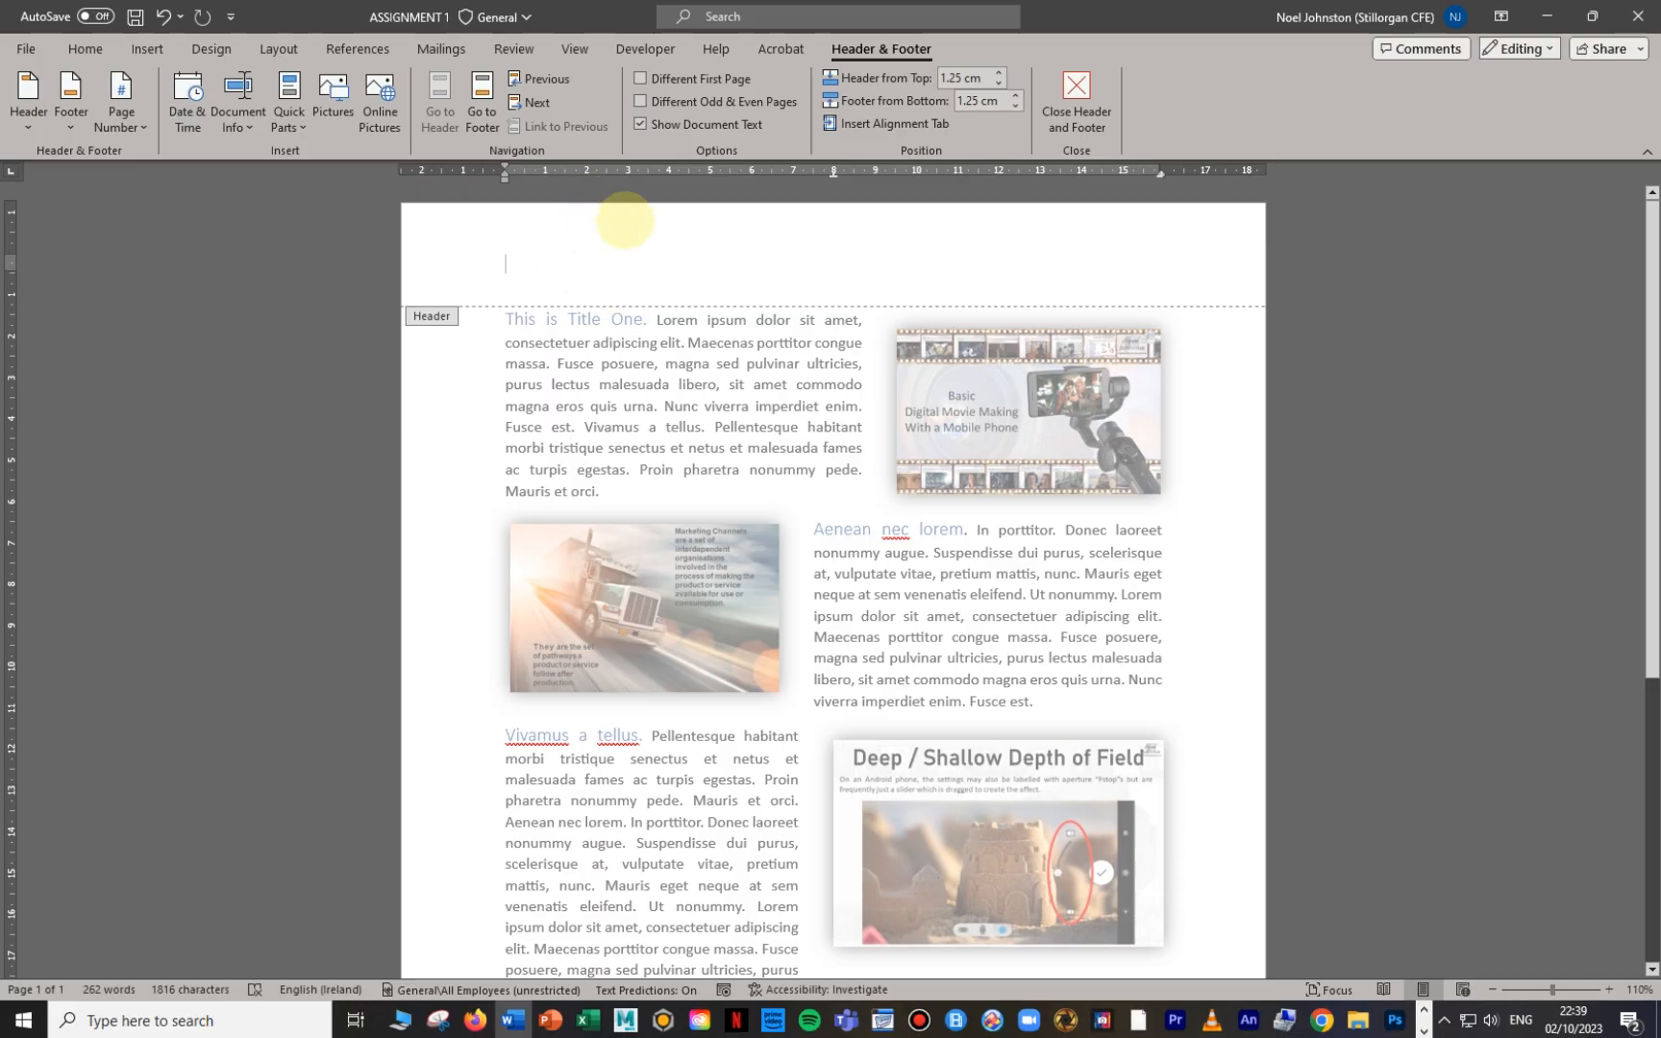
Step: Insert the picture REGIONAL TOUR GUIDING BACKGROUND from the IMAGES FOR ASSIGNMENT 1 folder into the header
click(144, 49)
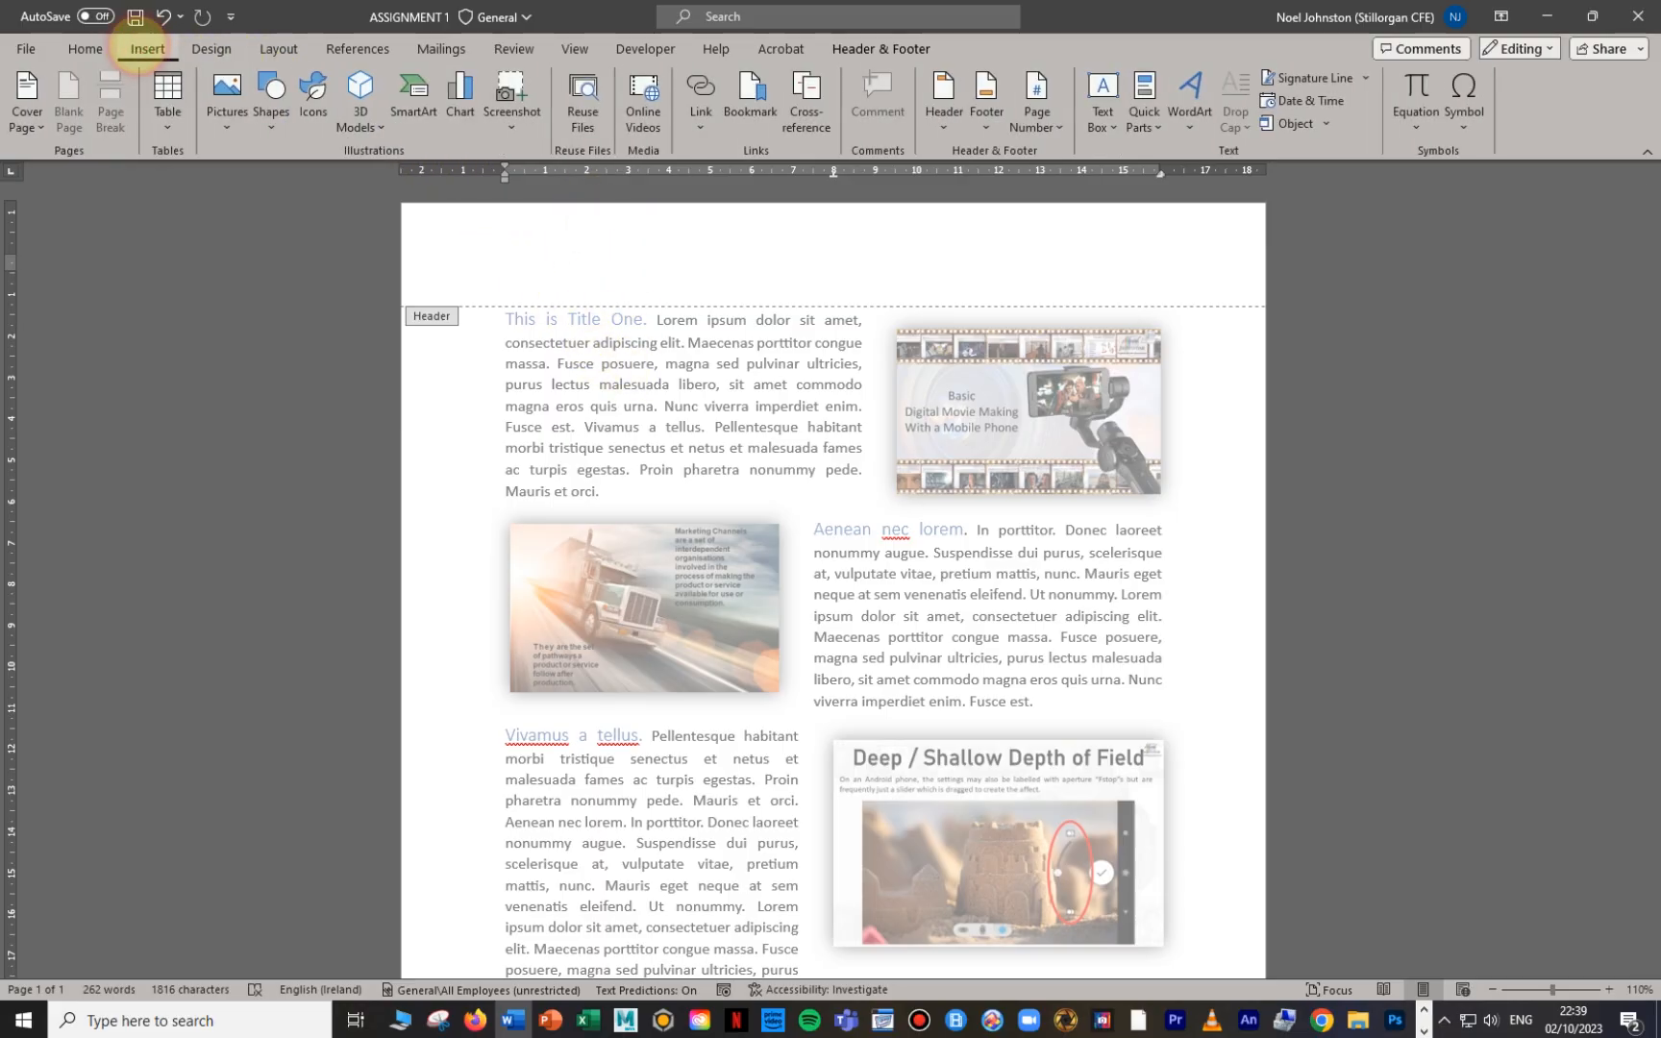
click(229, 107)
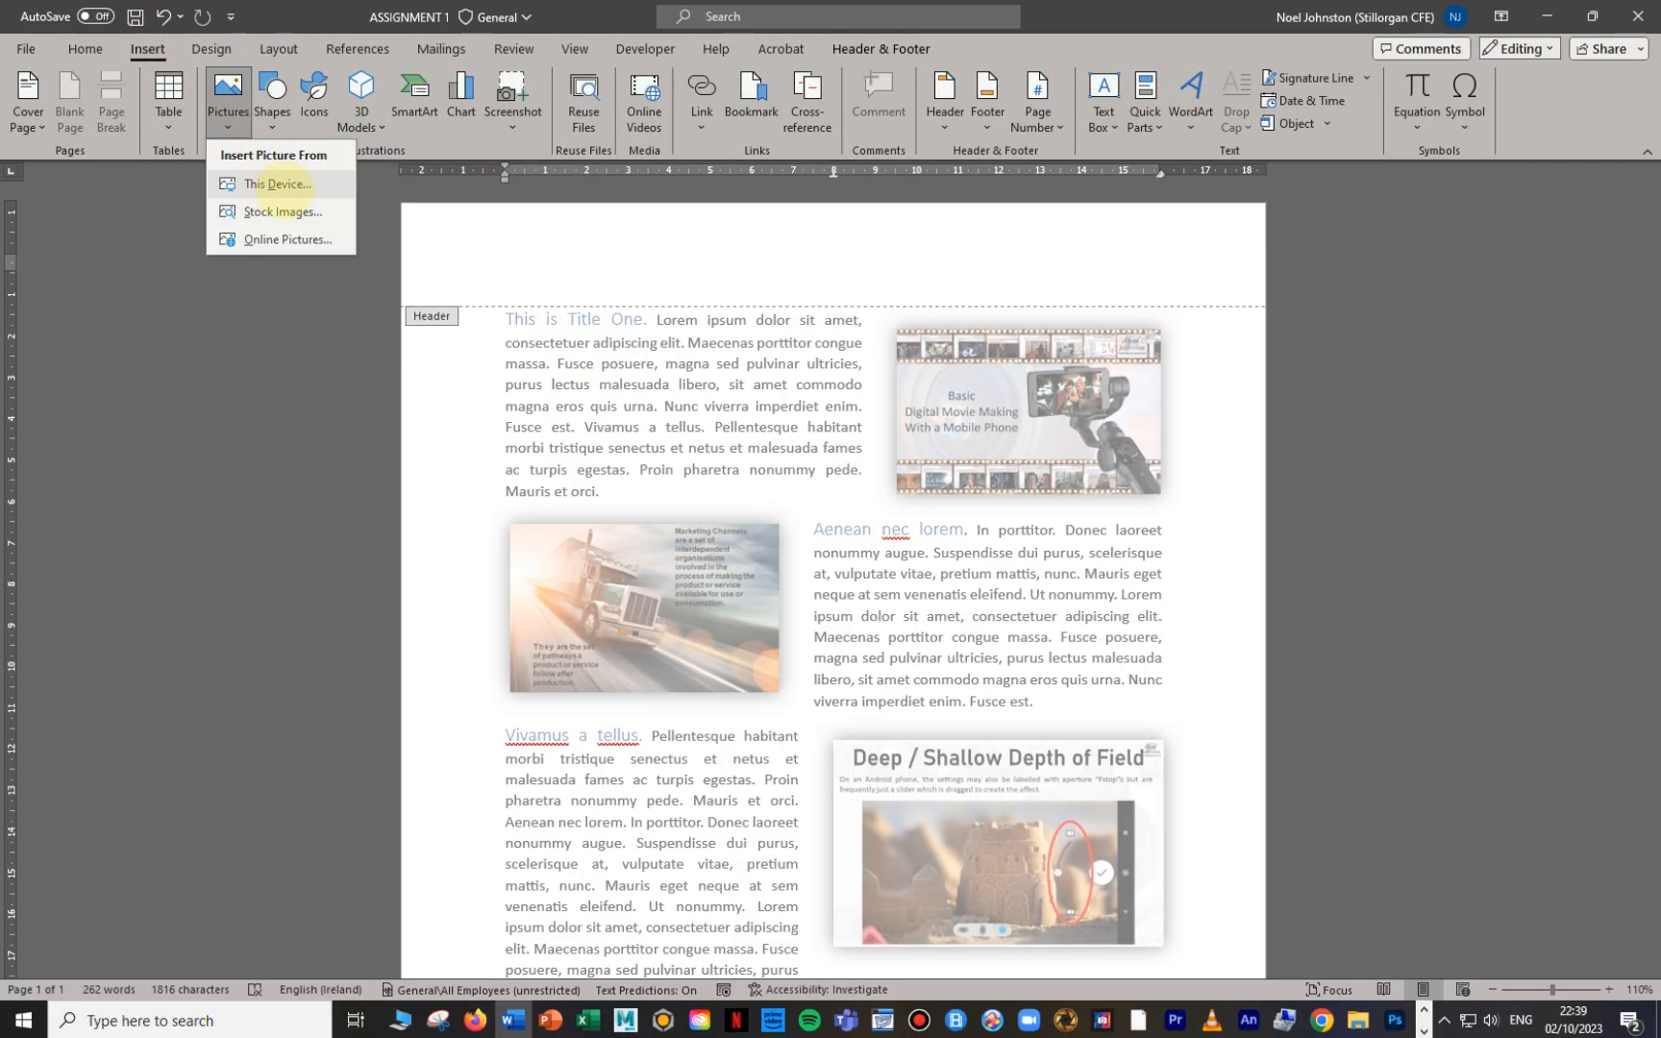
click(278, 183)
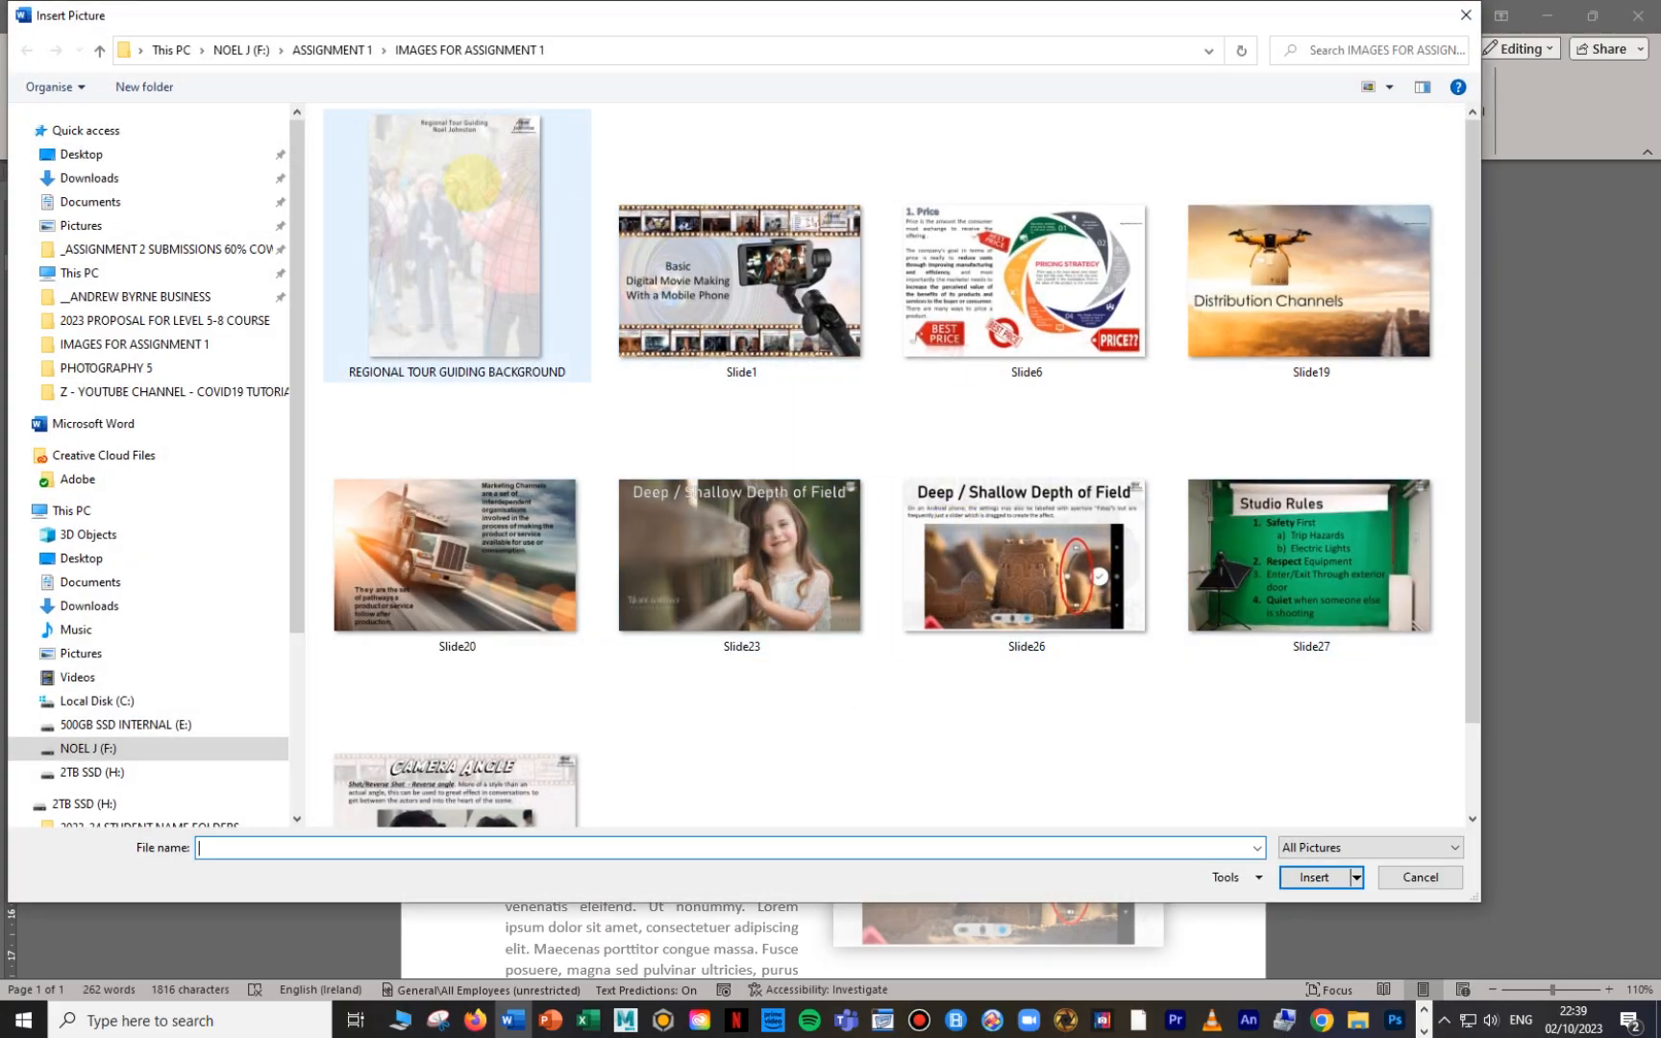
click(472, 182)
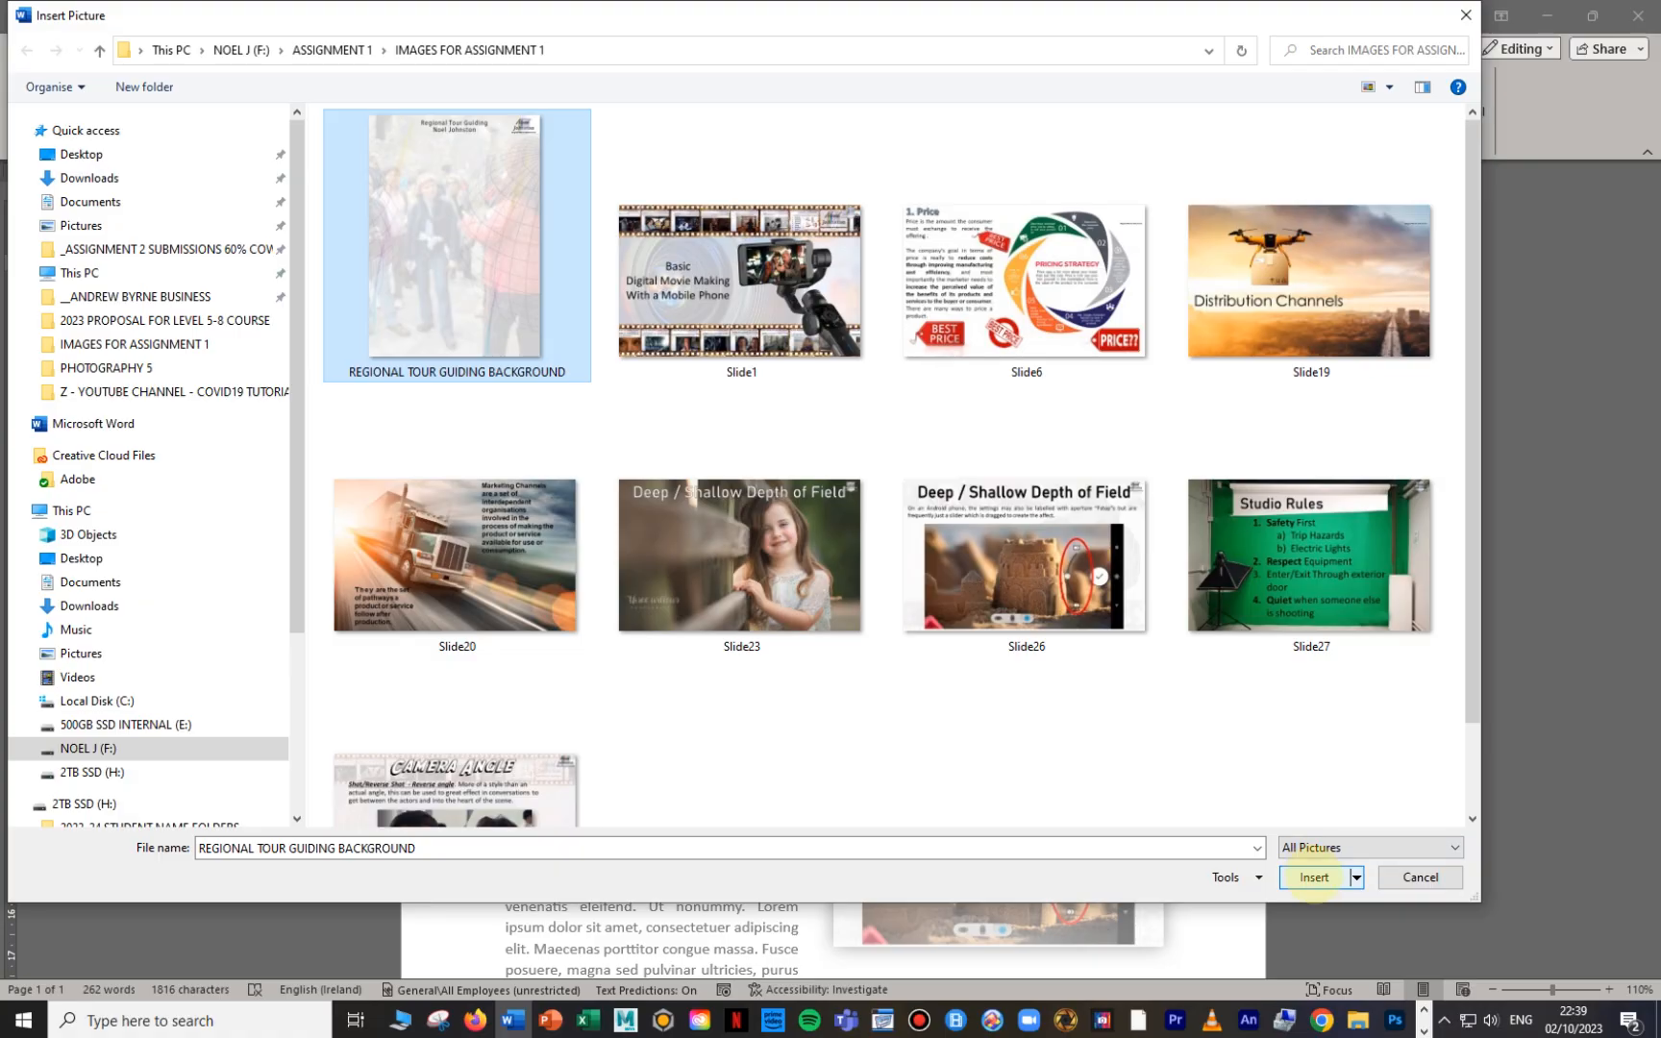
click(1313, 877)
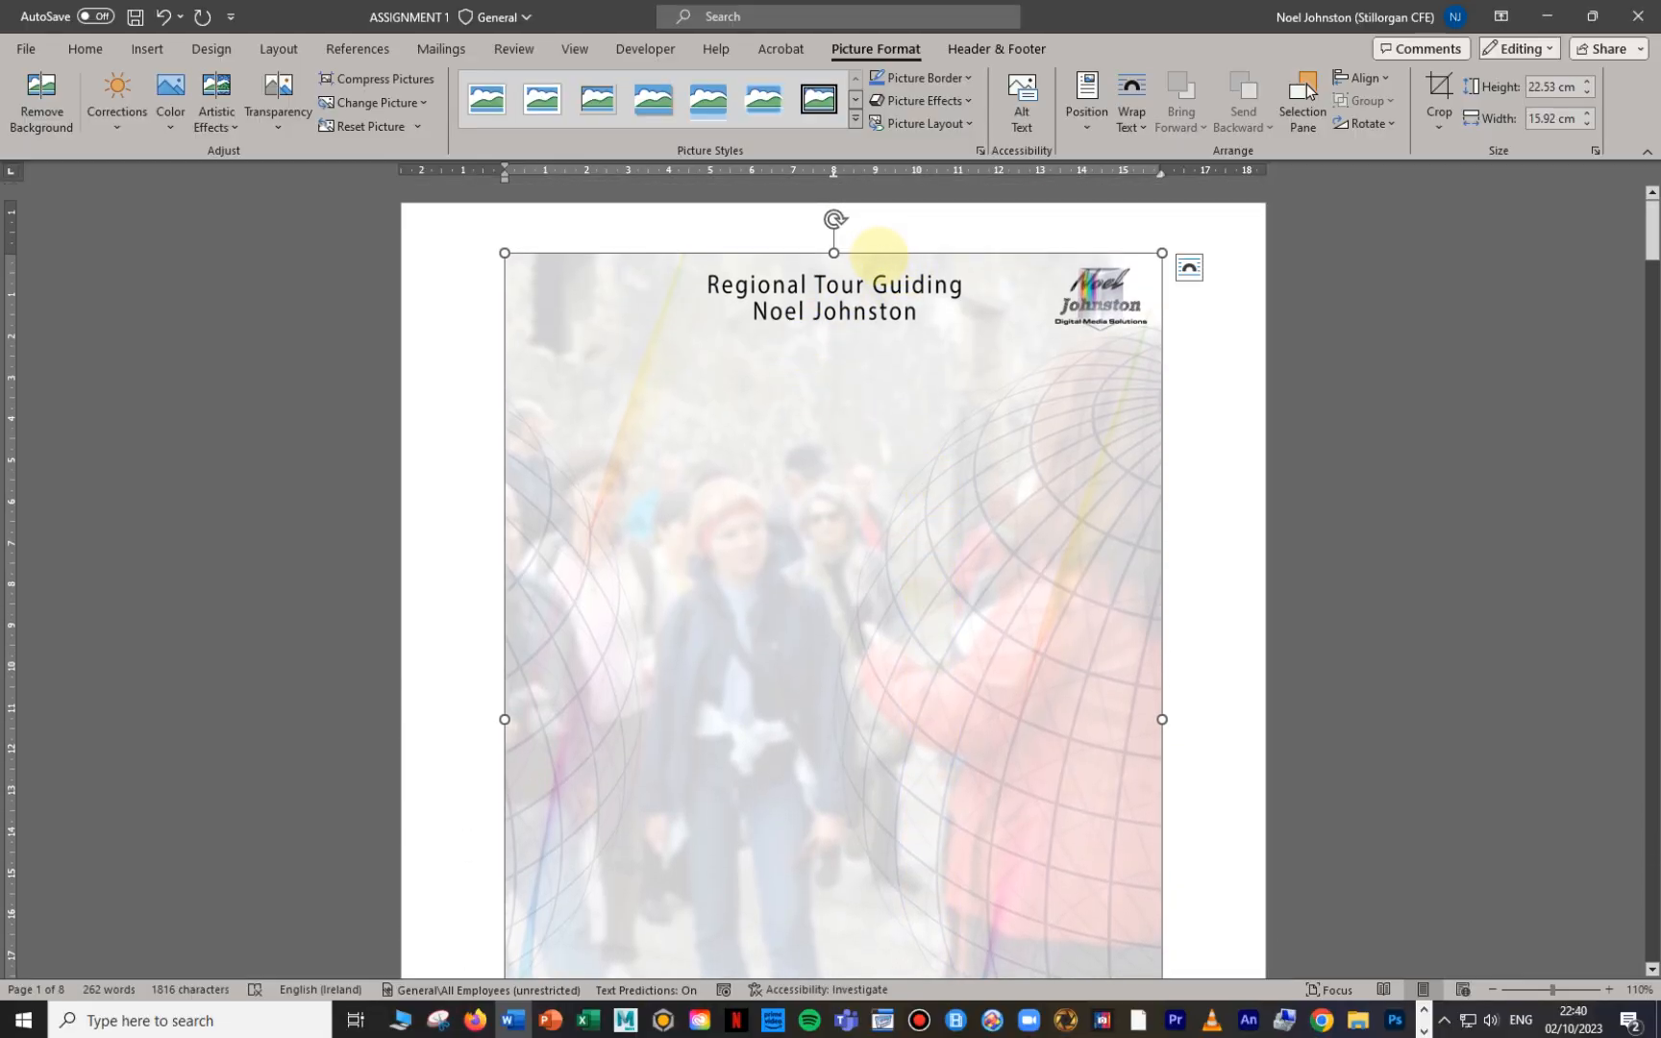
Step: Set the header background picture's text wrapping to Square
right_click(890, 313)
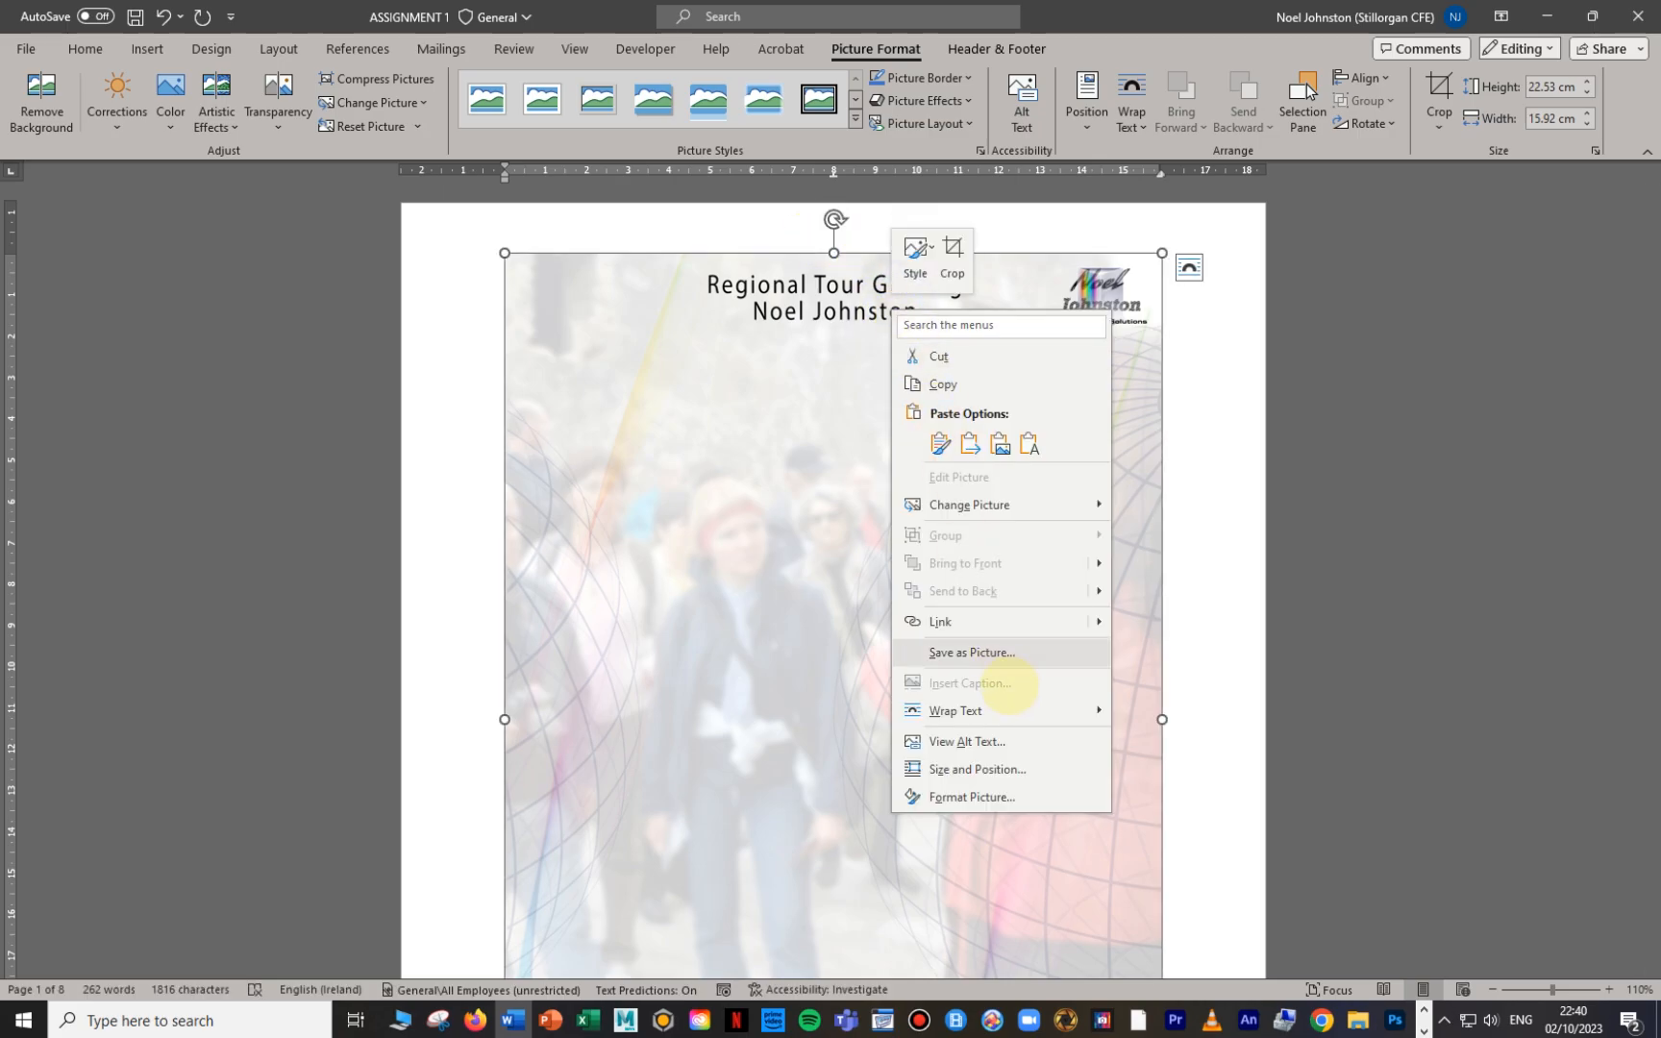
click(1014, 713)
click(1210, 691)
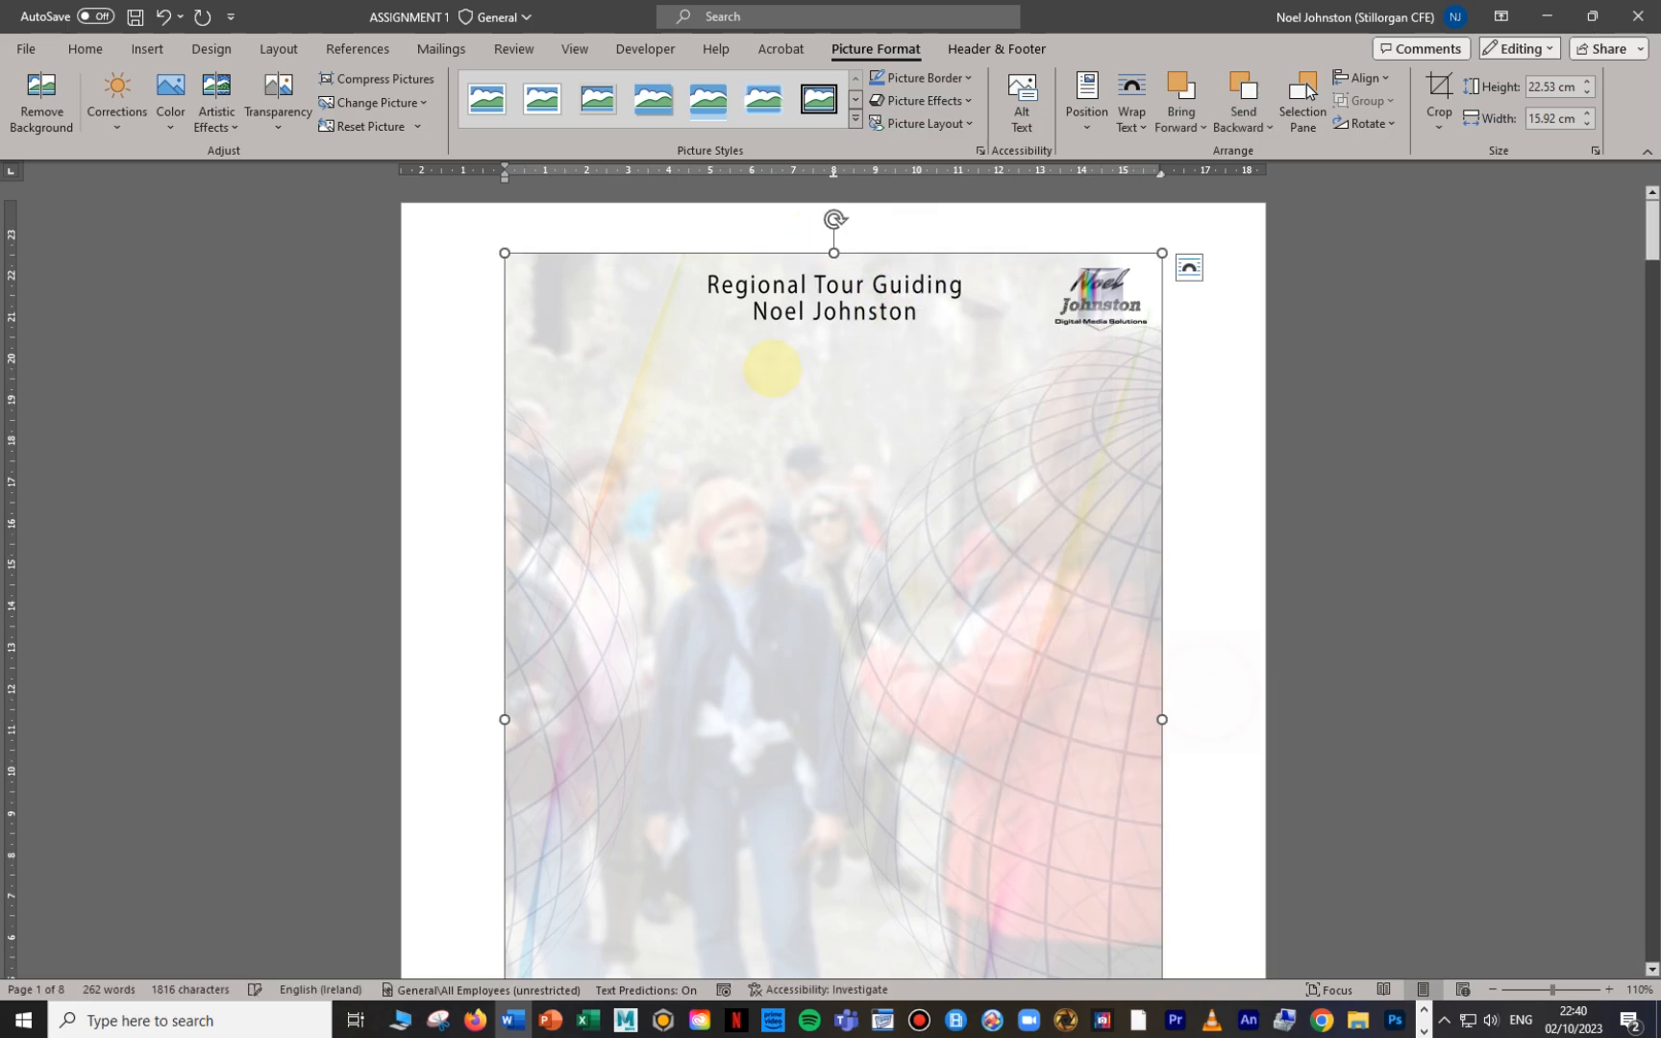
Step: Move the background picture to the page's upper-left corner and enlarge it to about 29.8 by 21.06 cm, covering the page
drag(804, 318, 706, 270)
scroll(1343, 571, down, 6)
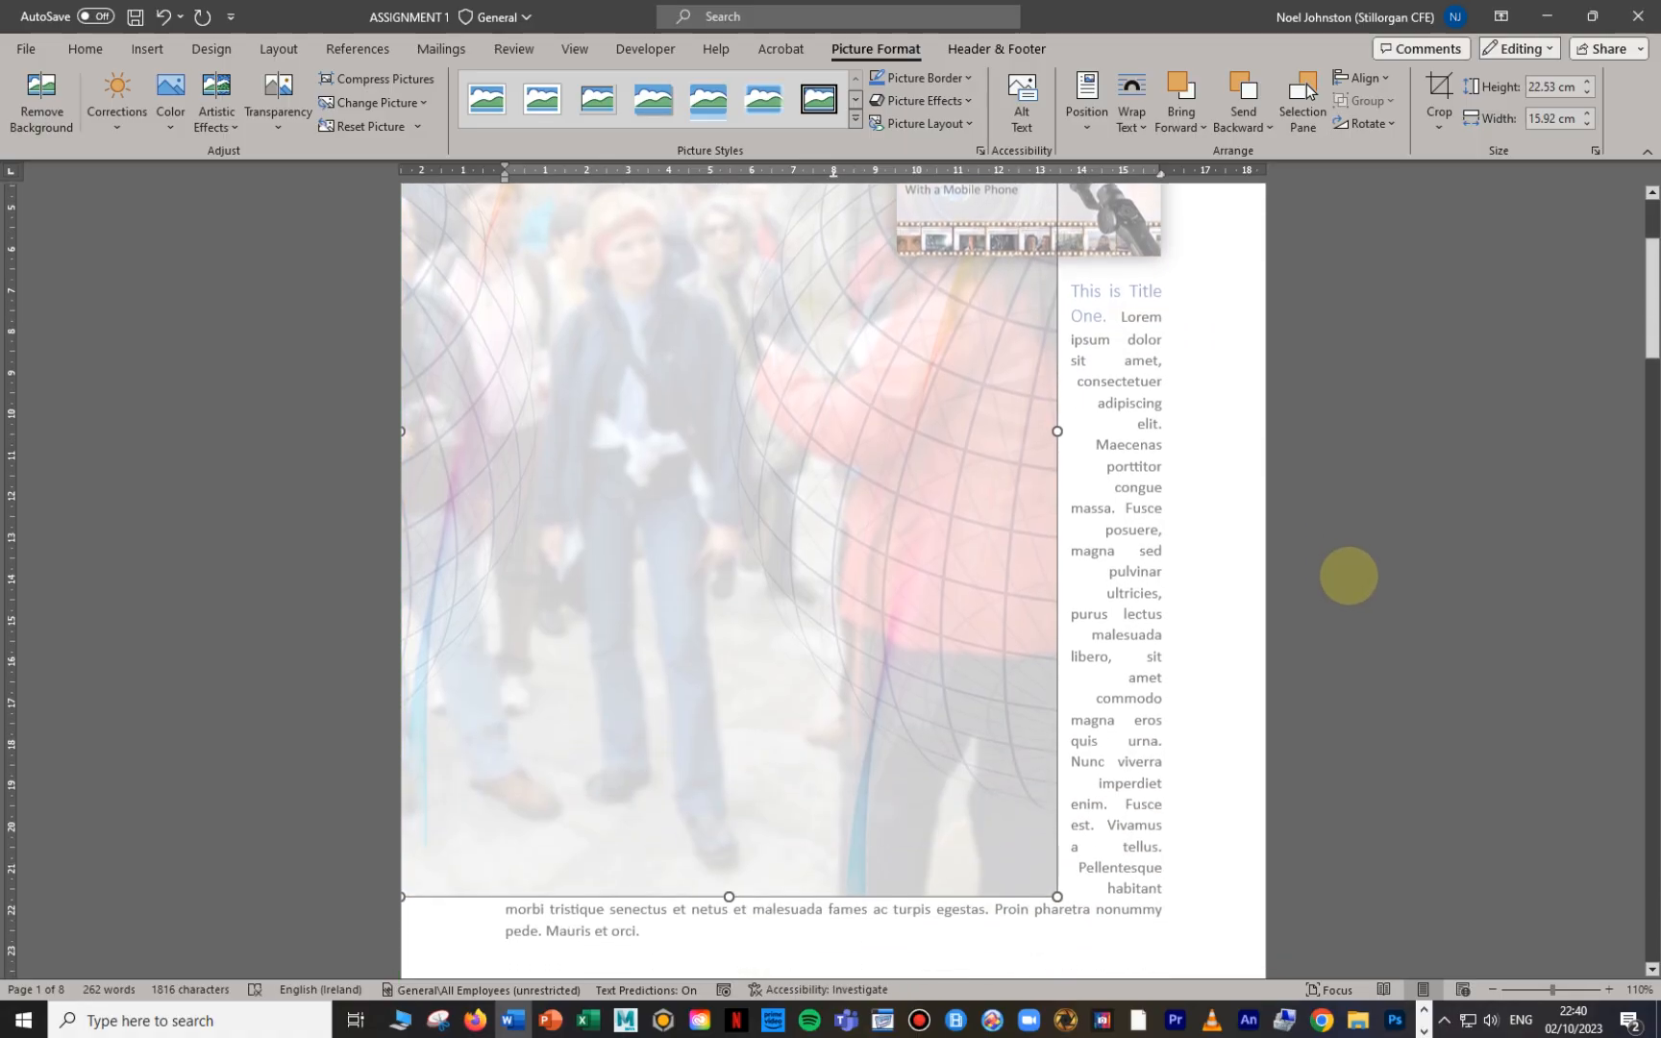
drag(1058, 579, 1267, 764)
scroll(1073, 538, up, 6)
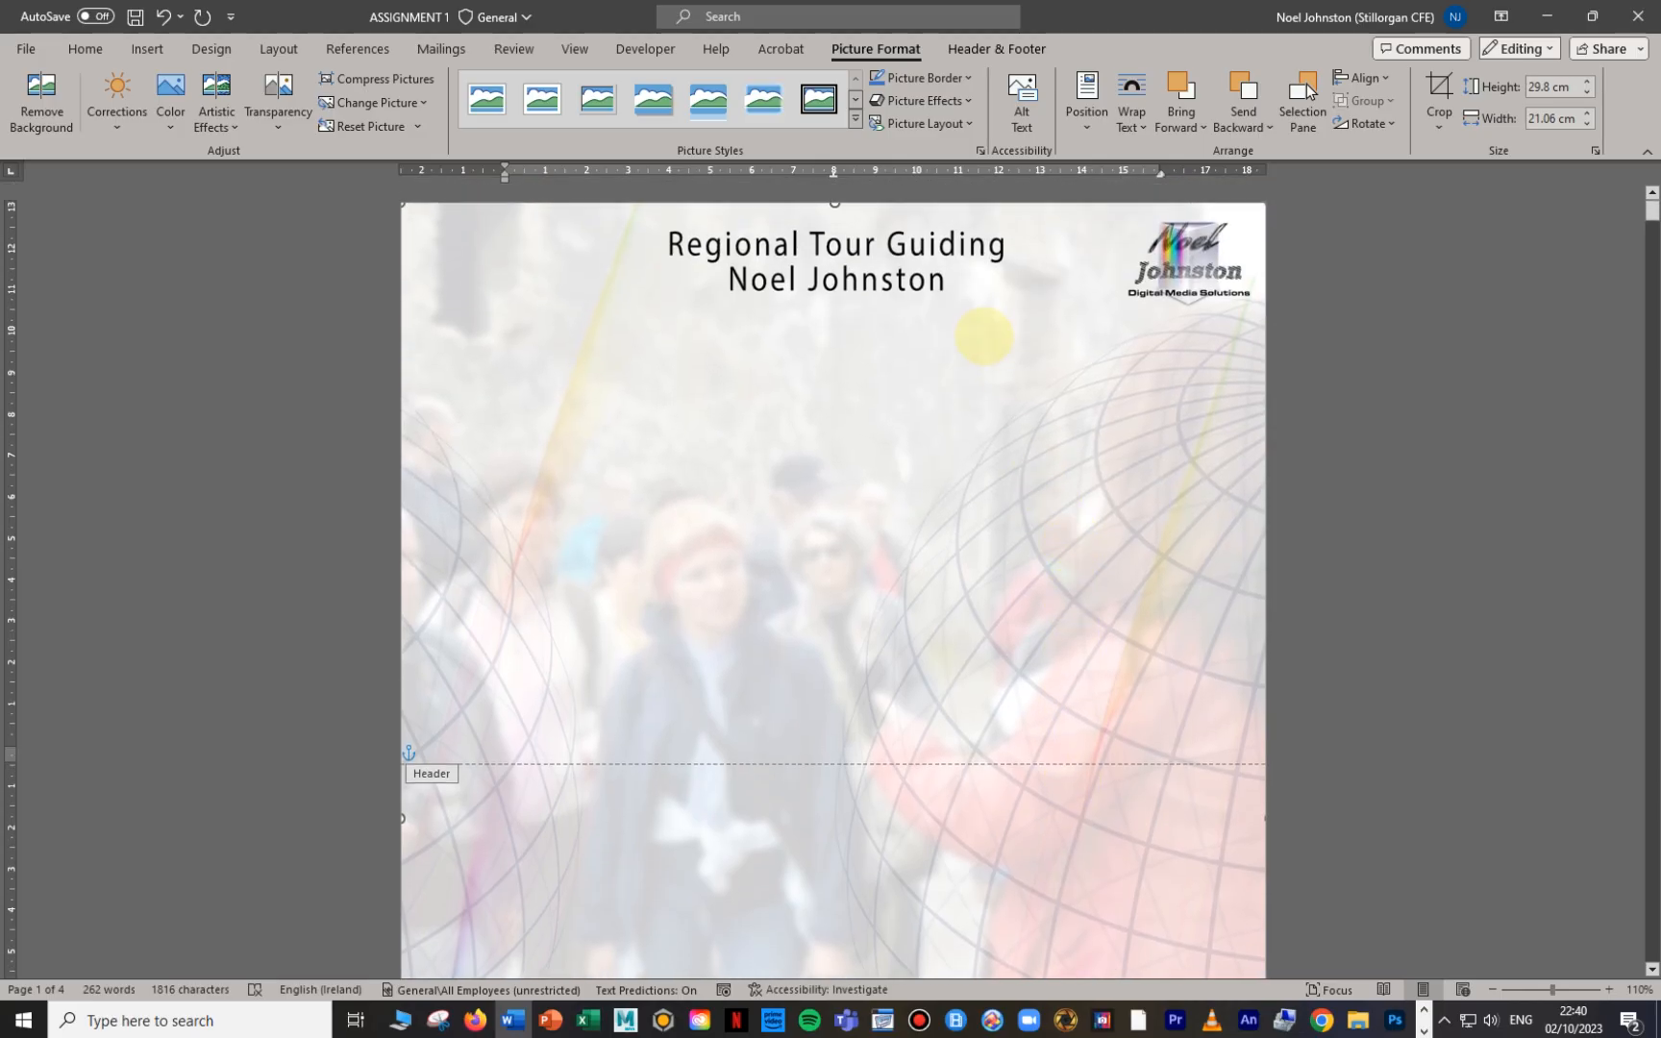
Step: Change the background picture's wrapping to Behind Text and close the header to return to the body
right_click(919, 244)
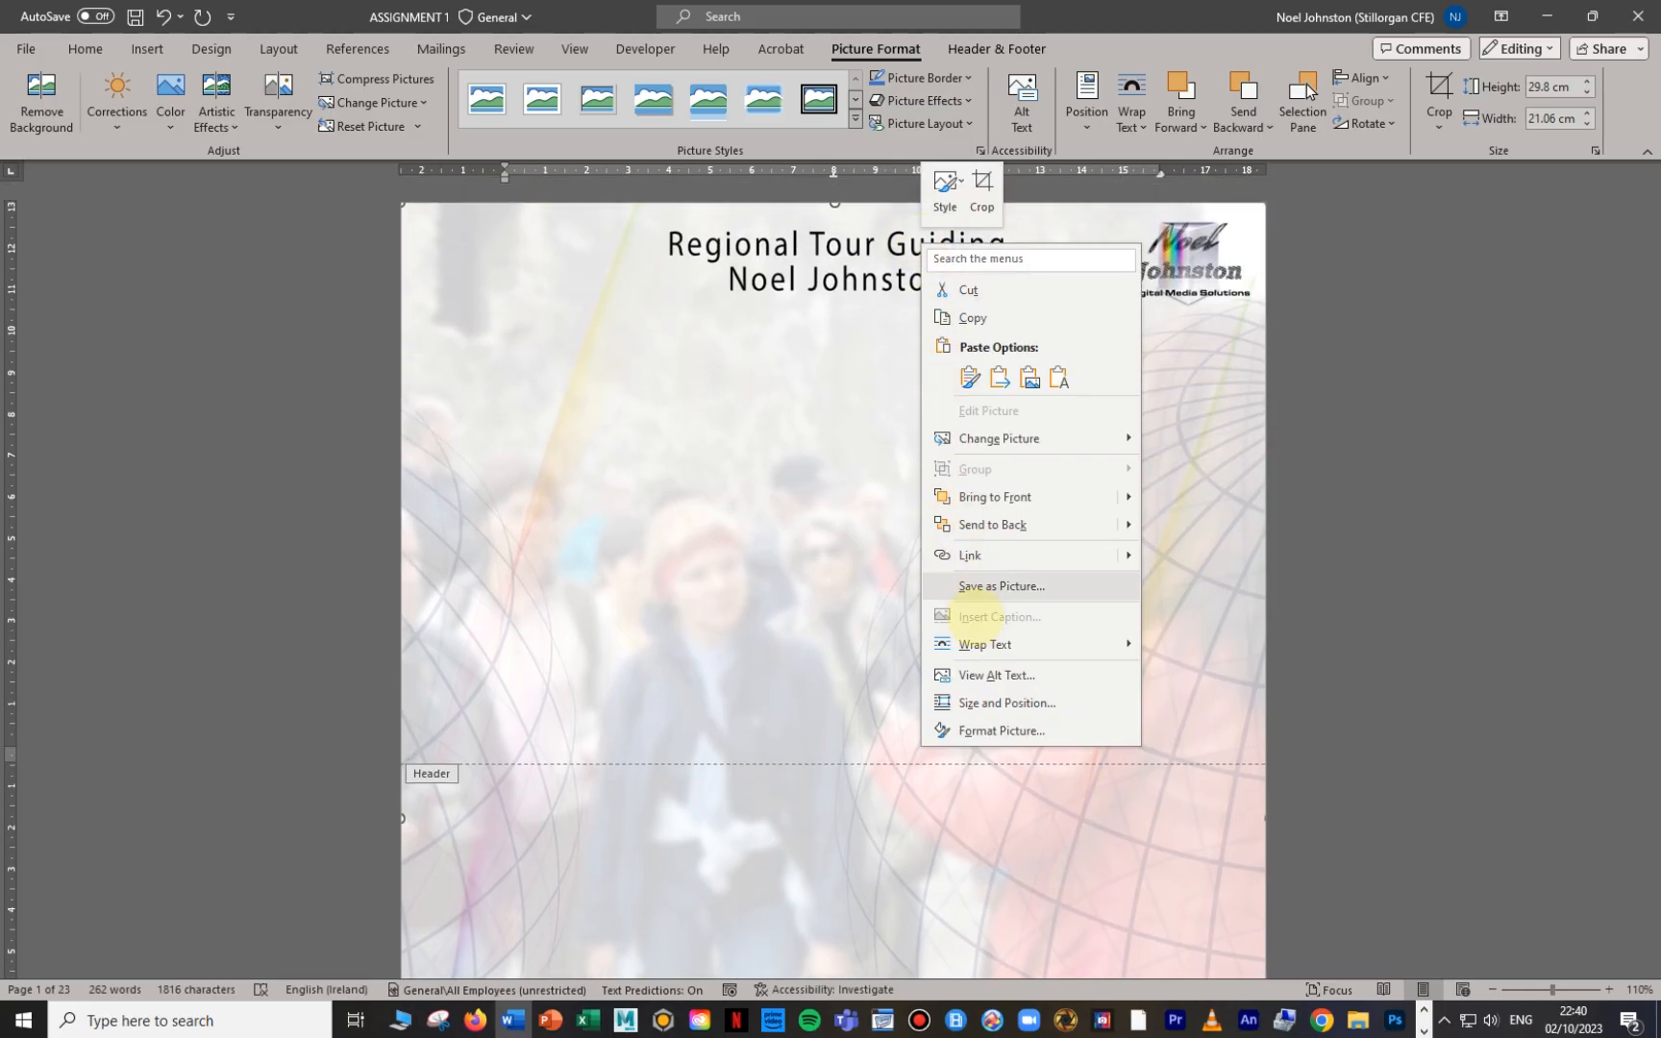
mouse_move(990, 645)
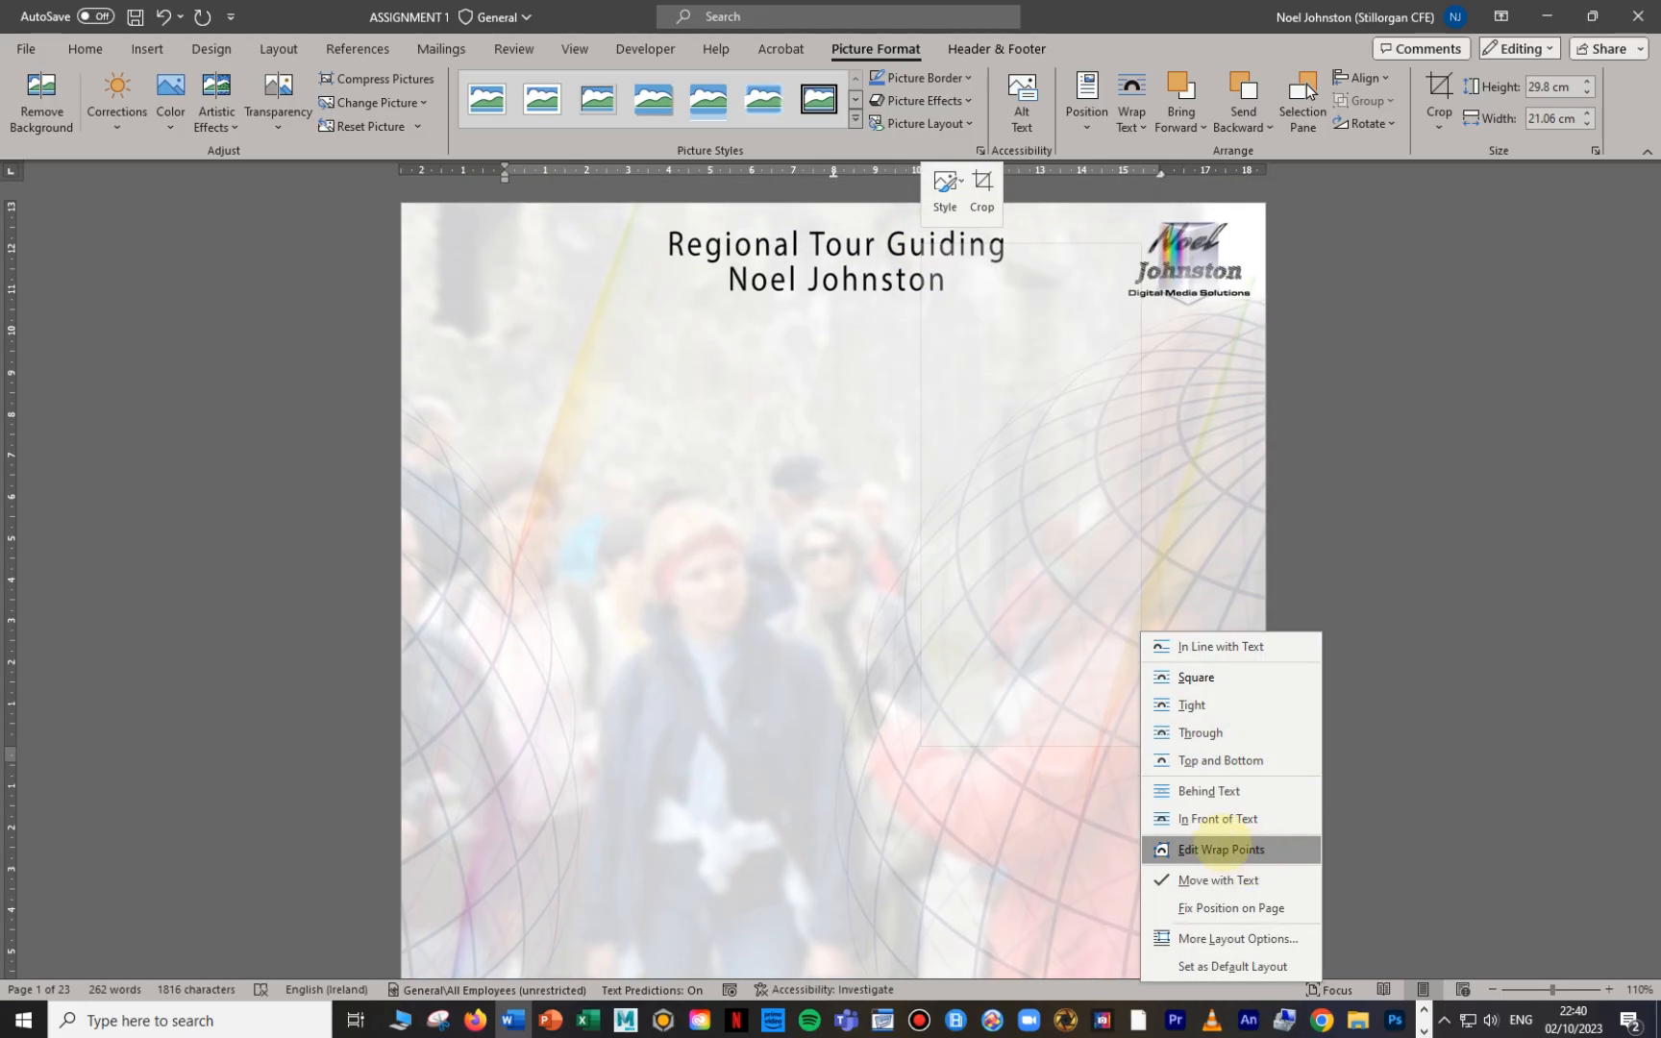
click(1208, 791)
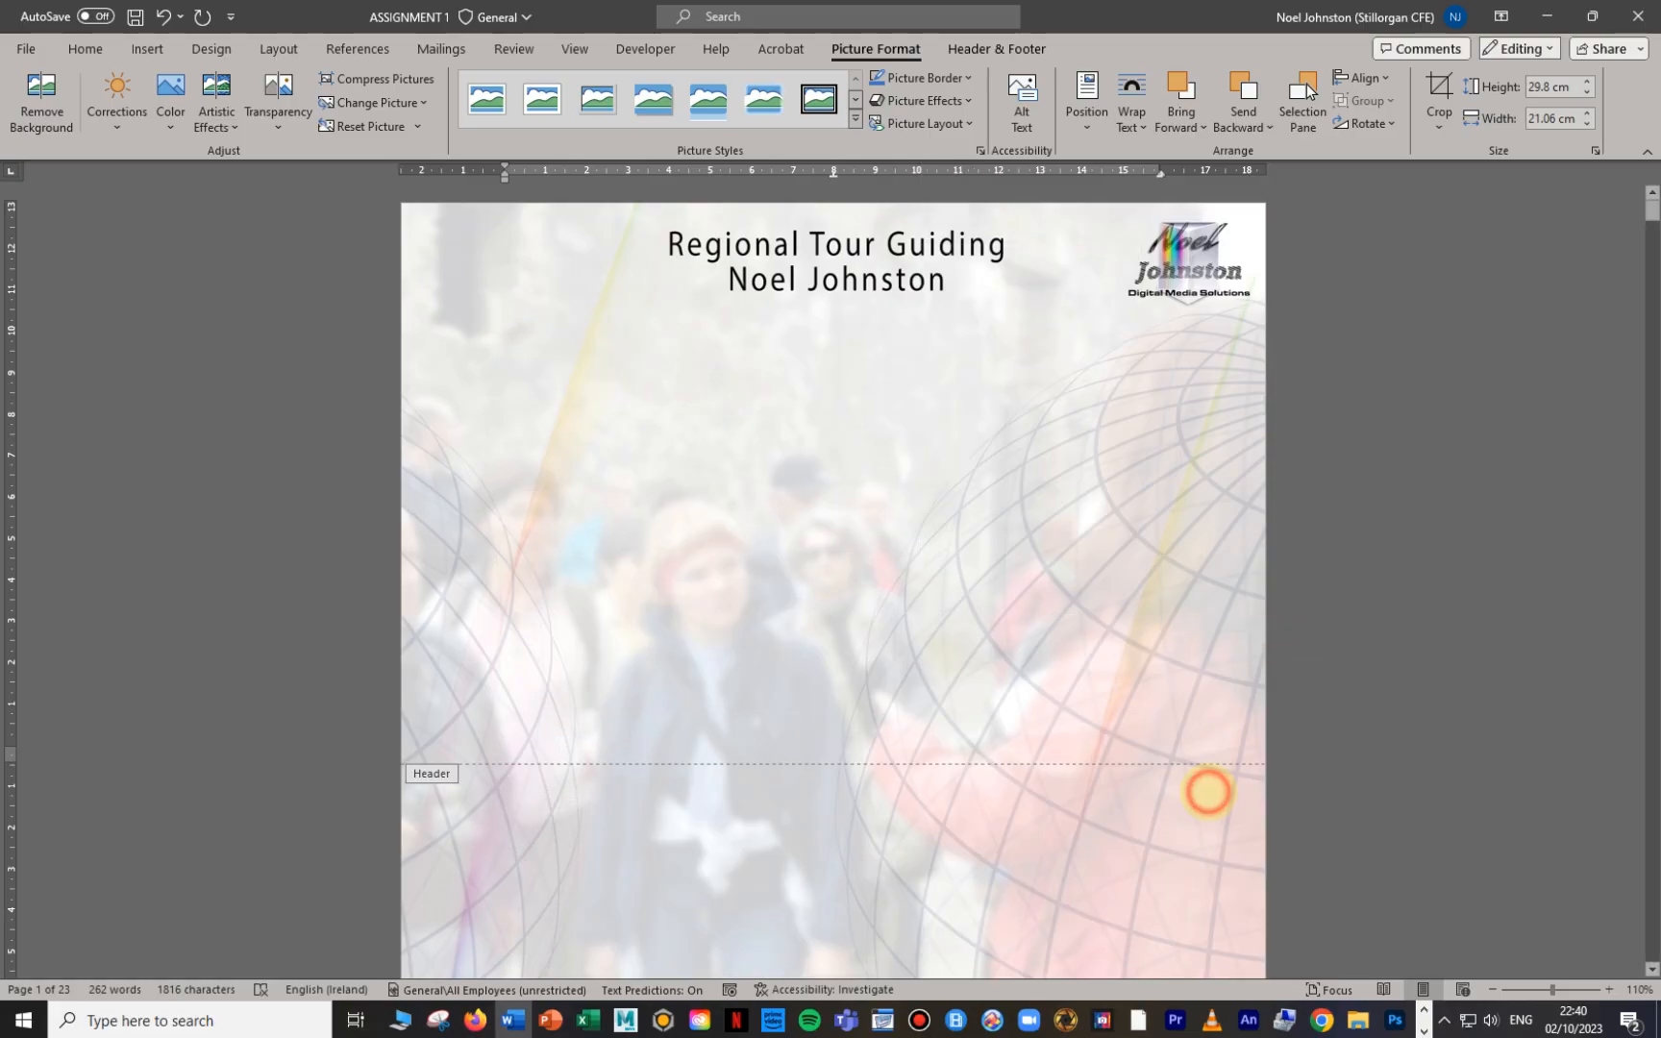
click(1413, 485)
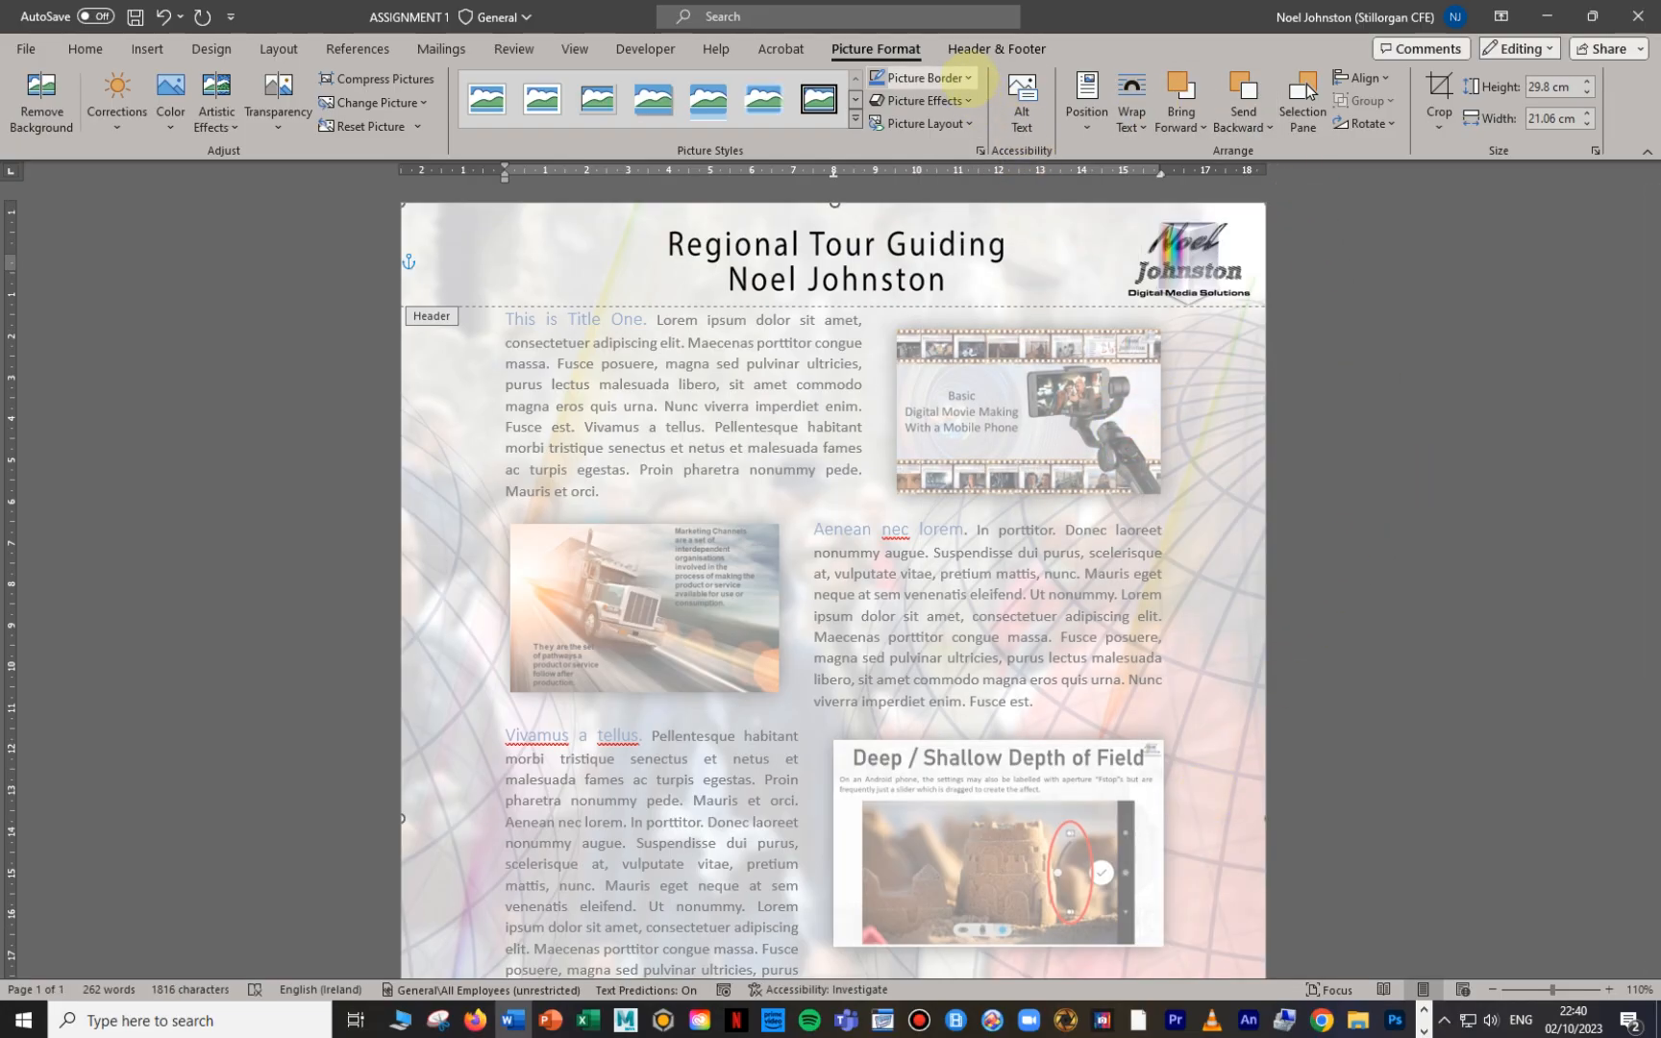
click(997, 48)
click(1076, 101)
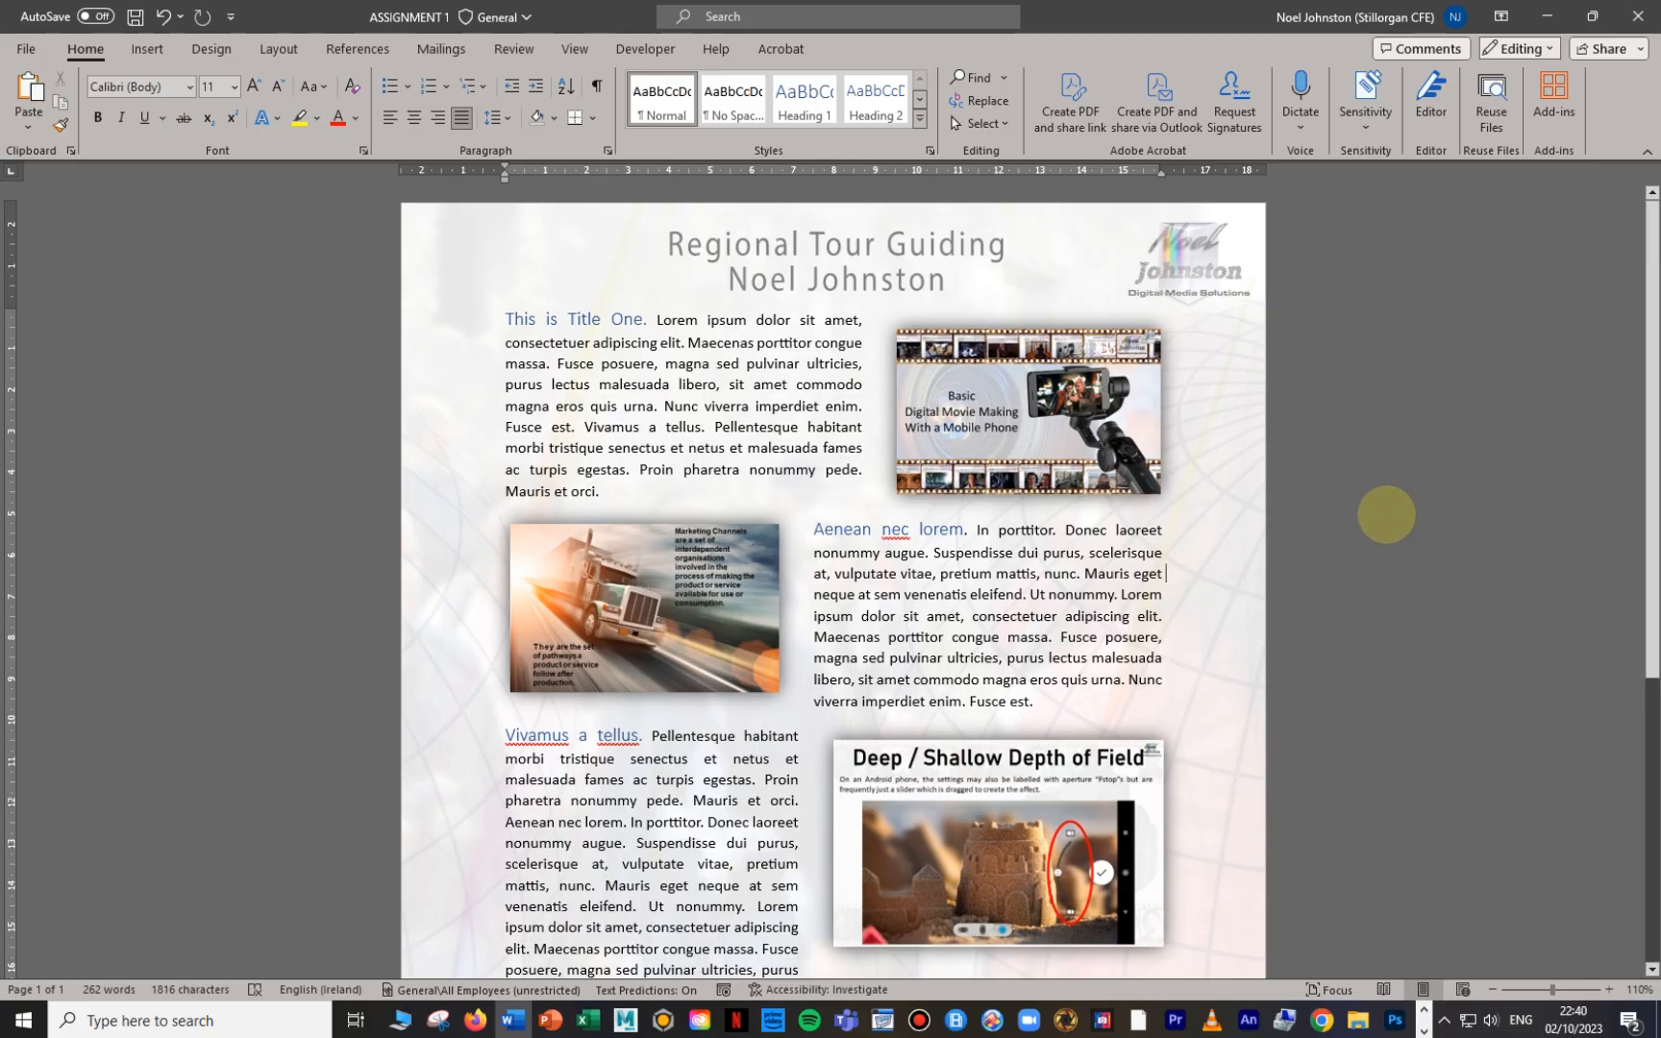
Step: Add blank paragraphs after the last "Ut nonummy." line until the document continues onto a second page
scroll(1387, 514, down, 5)
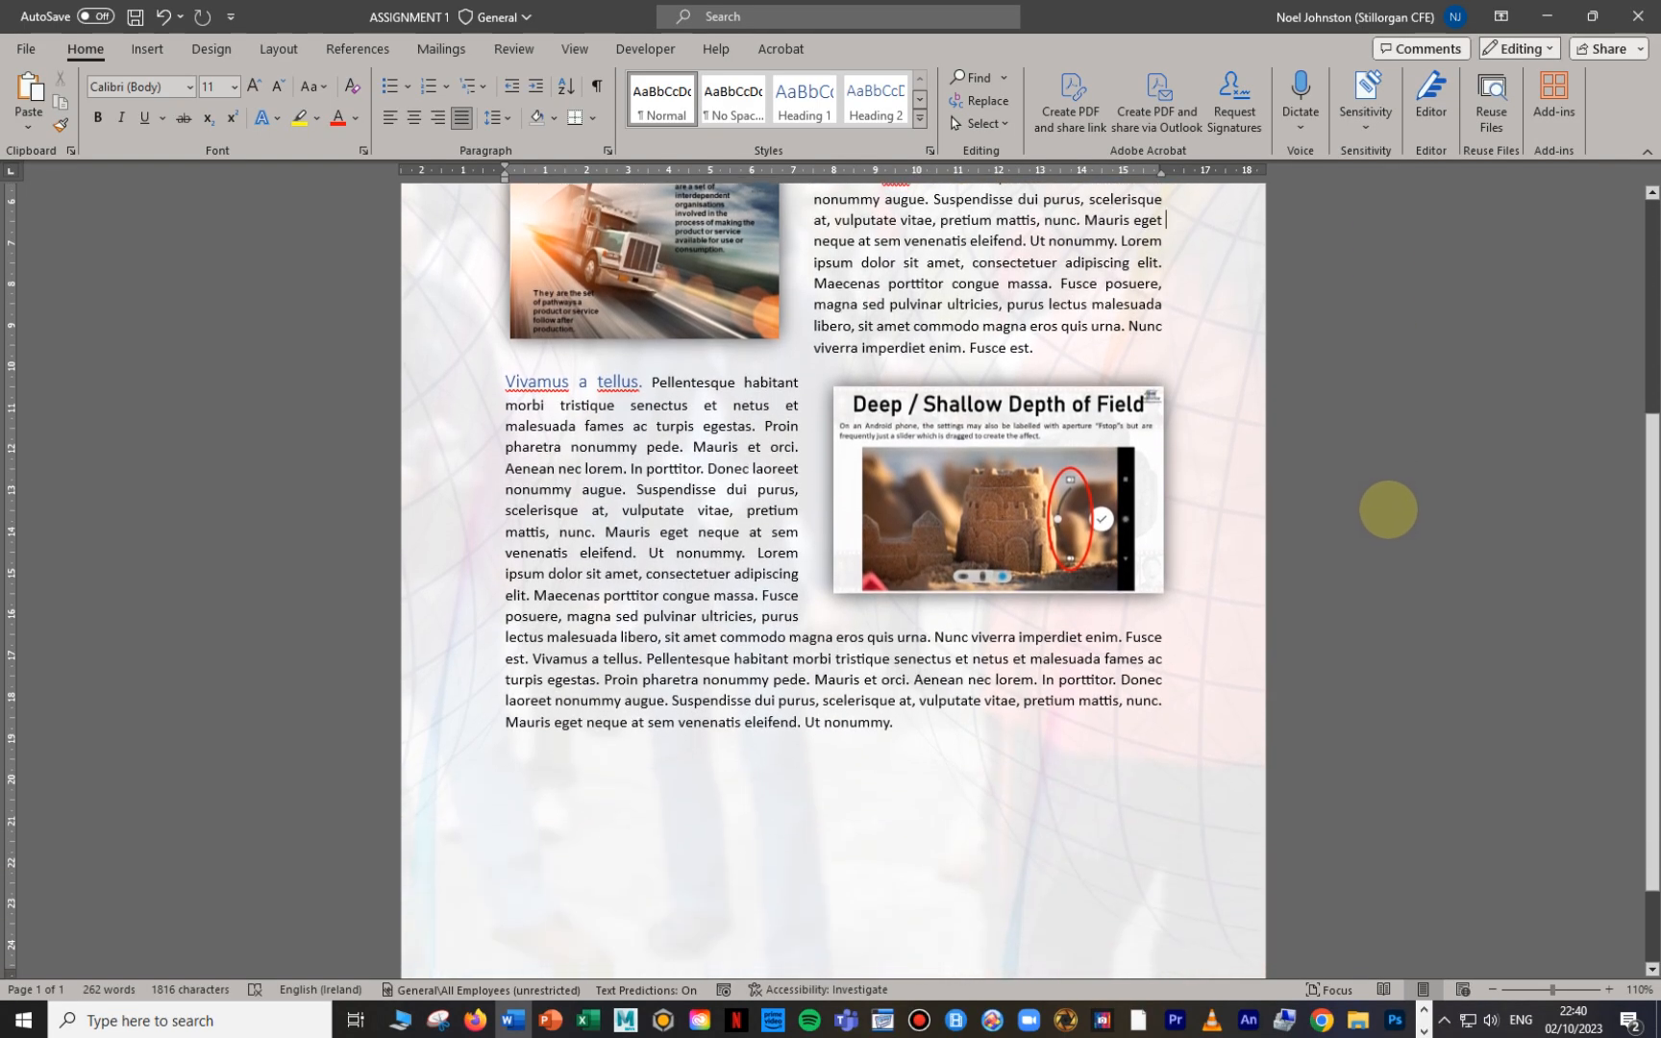
scroll(1384, 505, up, 5)
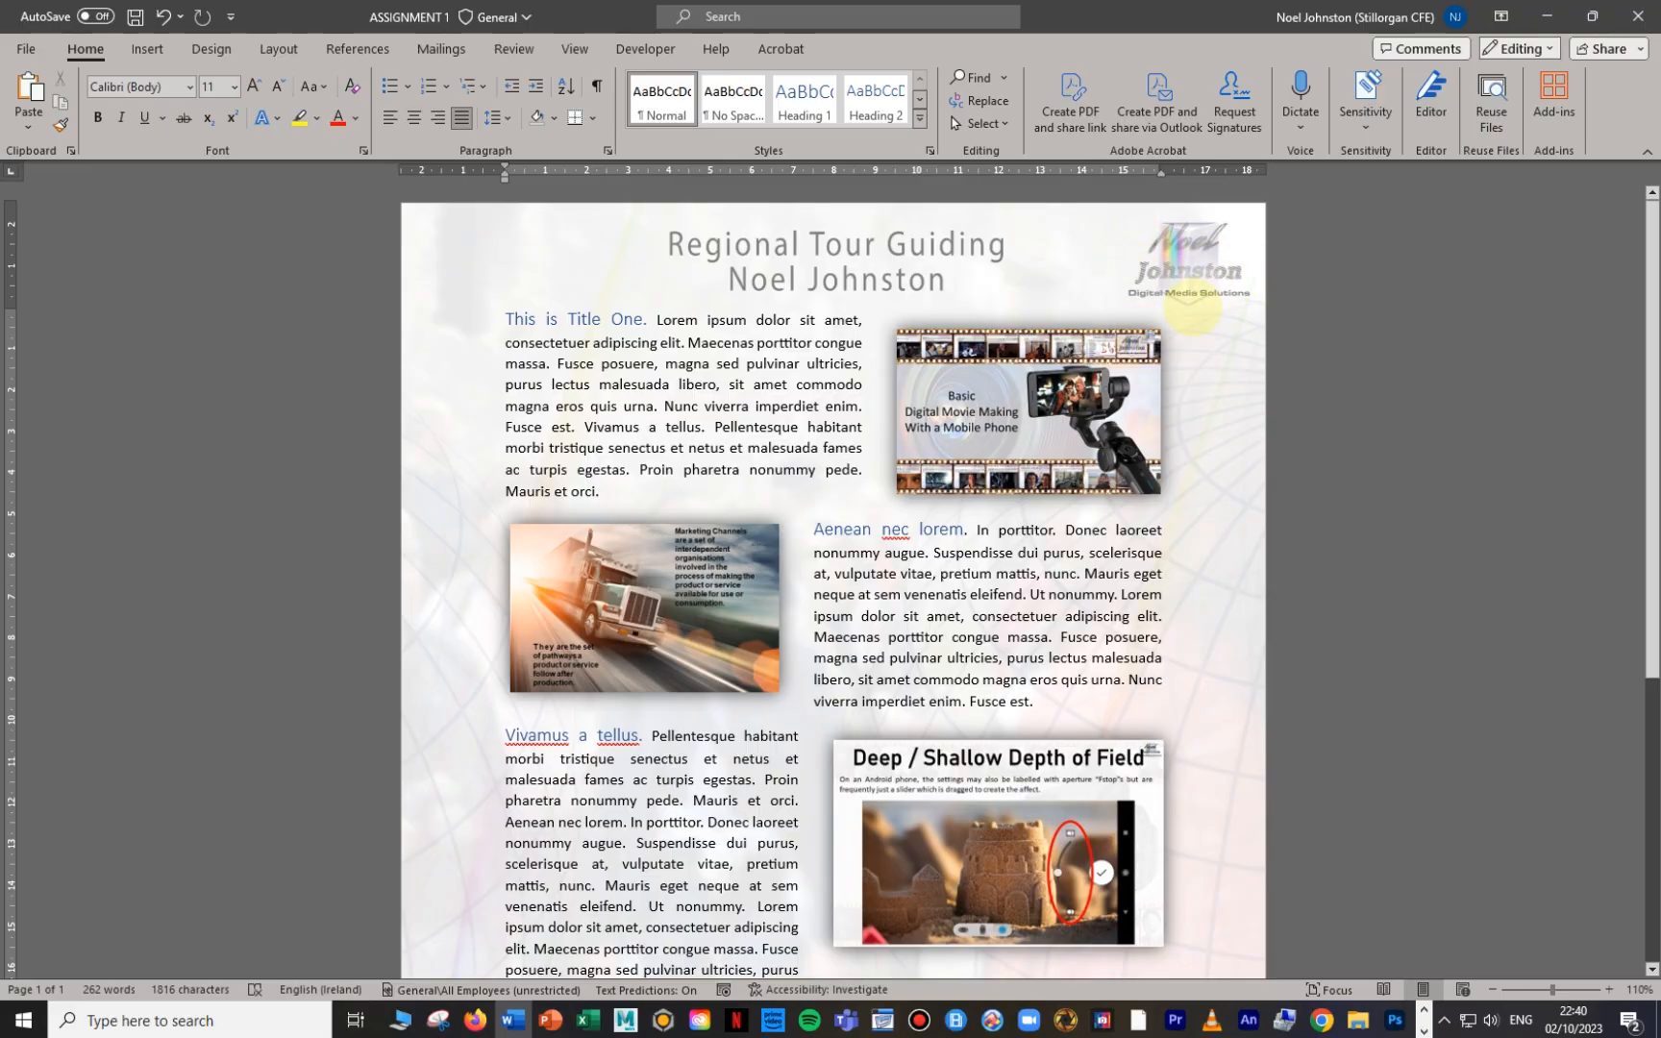
scroll(1192, 308, down, 5)
scroll(957, 575, up, 4)
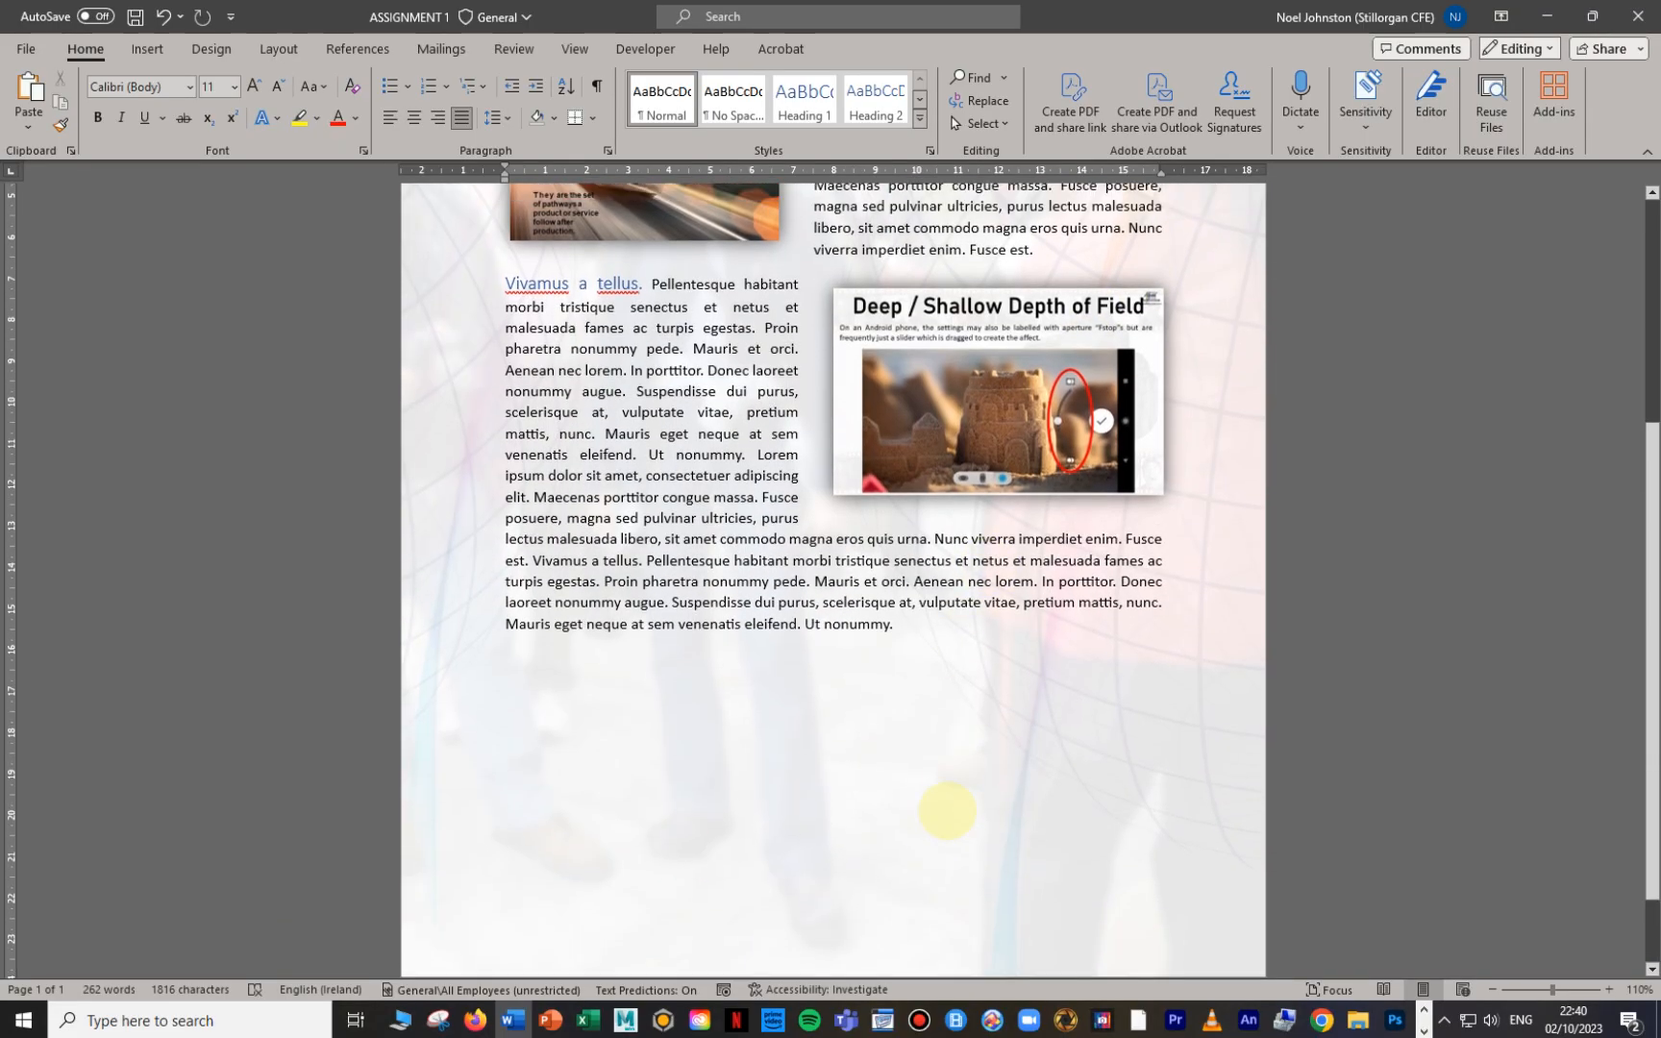
scroll(909, 723, down, 4)
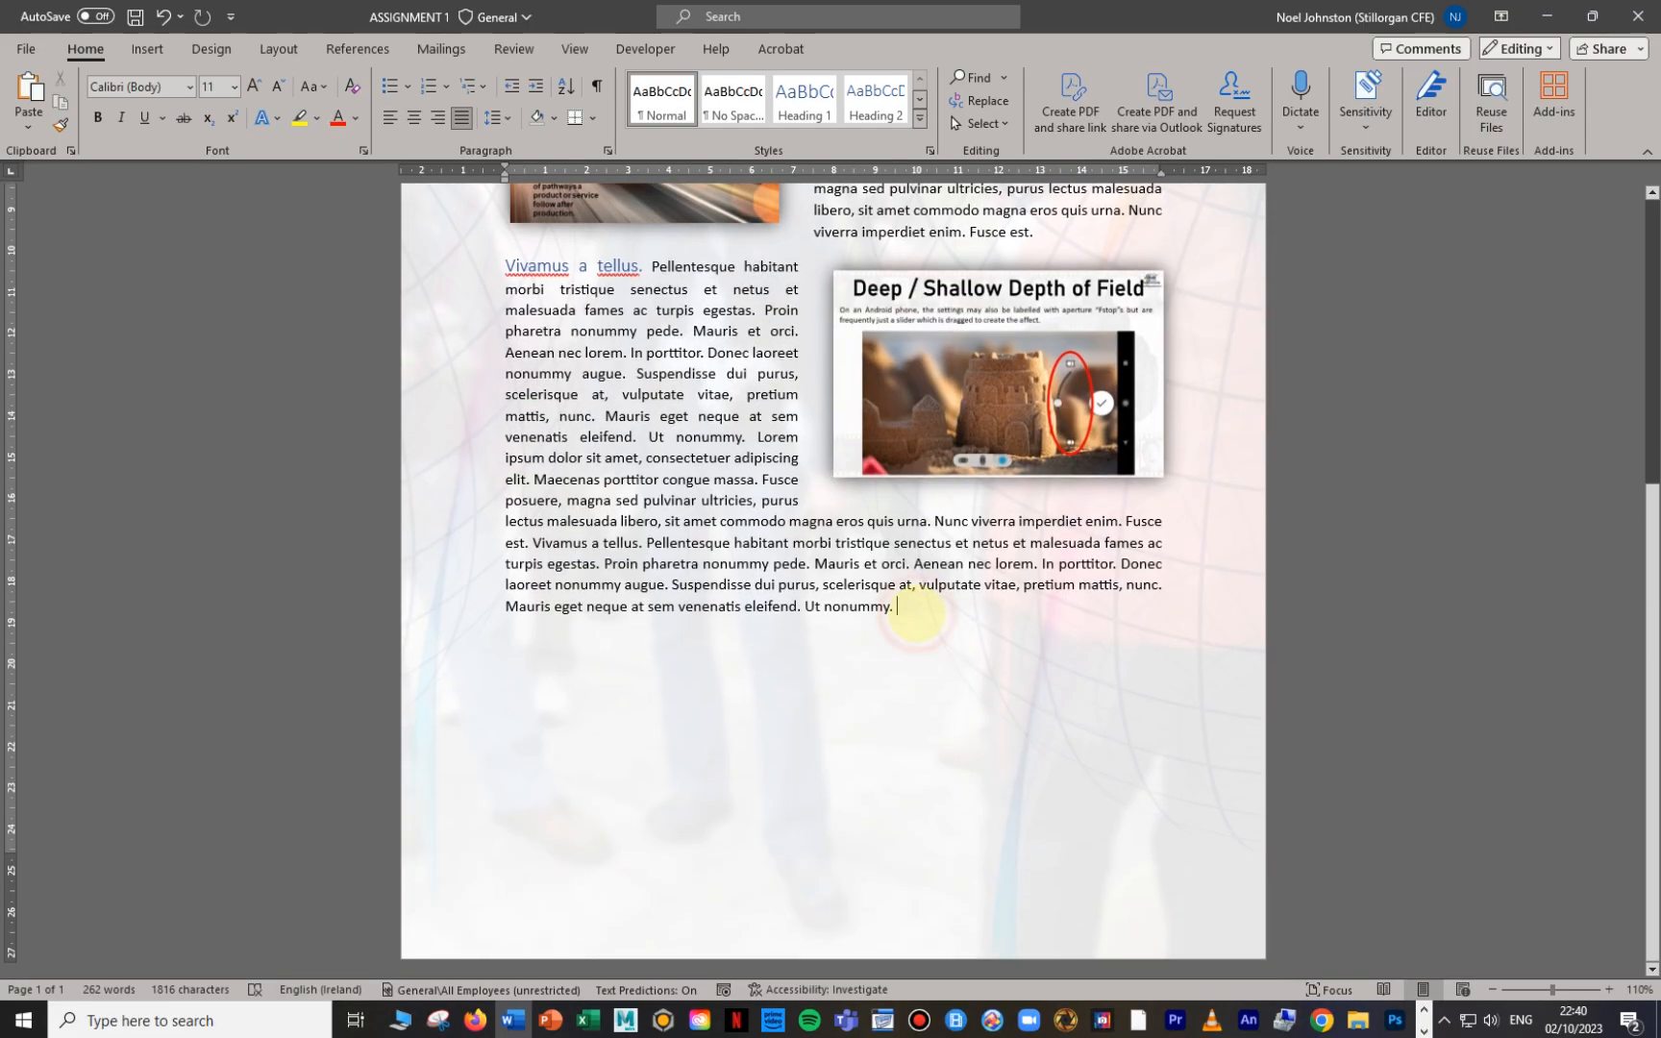
key(Return)
key(Return)
key(Return)
key(Return)
key(Return)
key(Return)
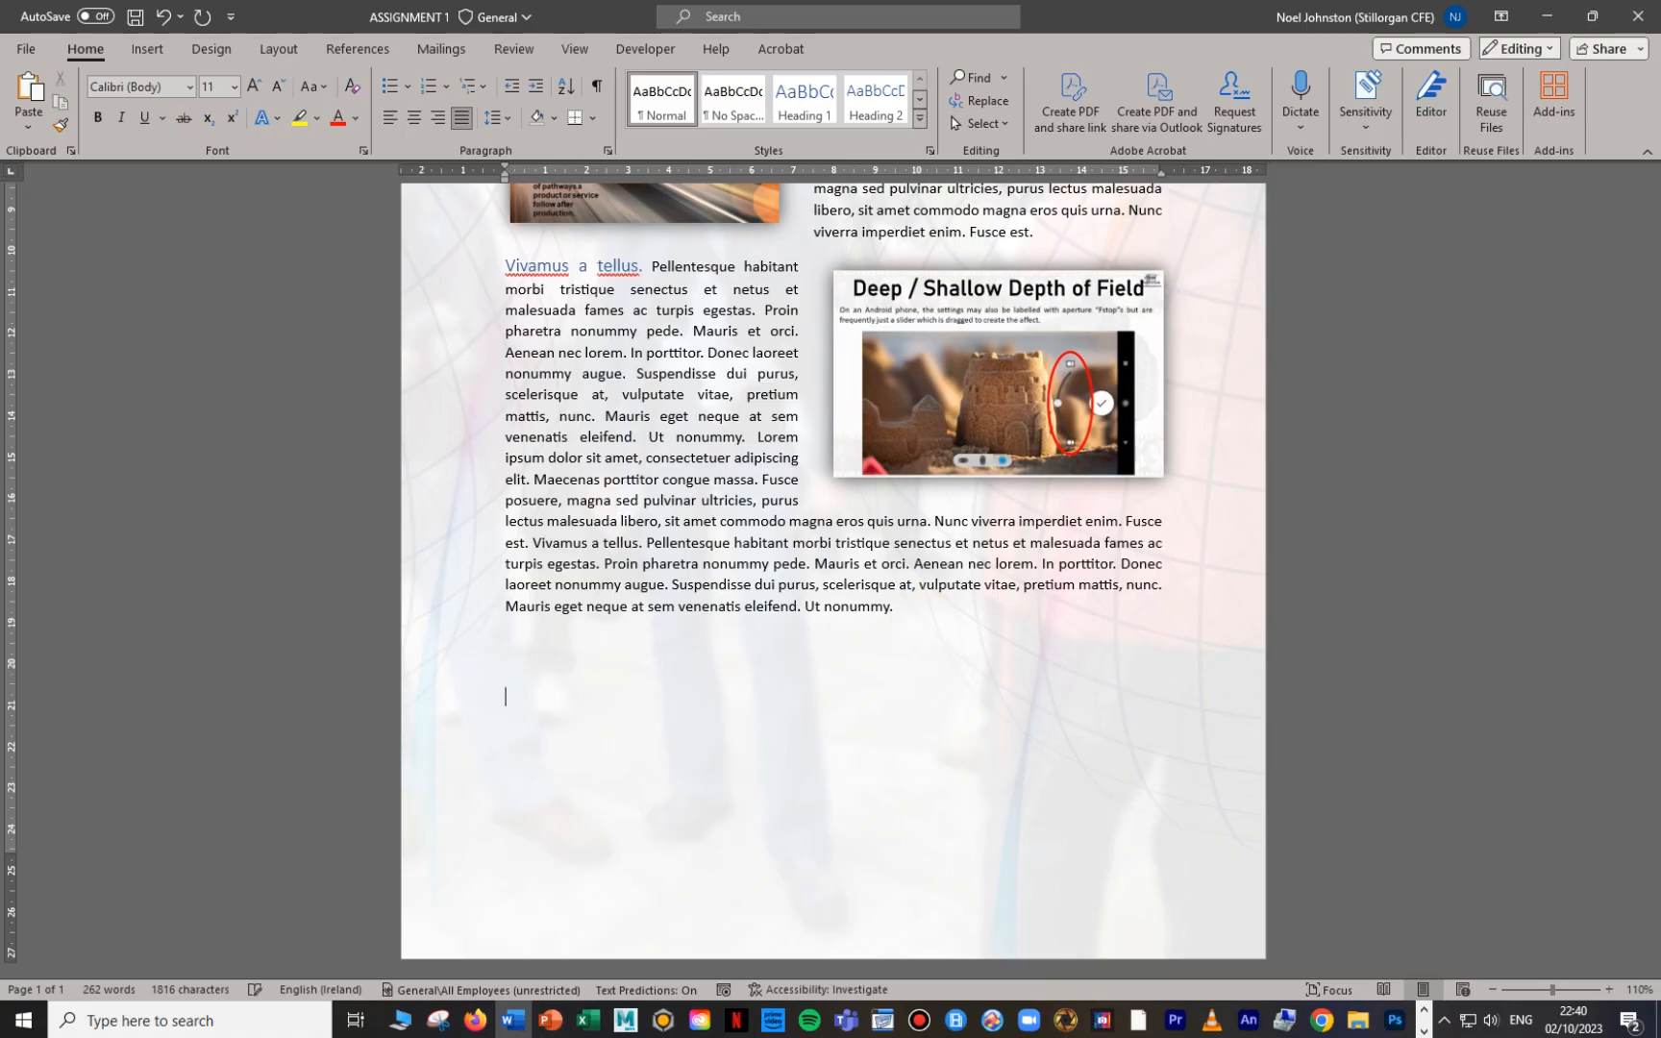
key(Return)
key(Return)
key(Return)
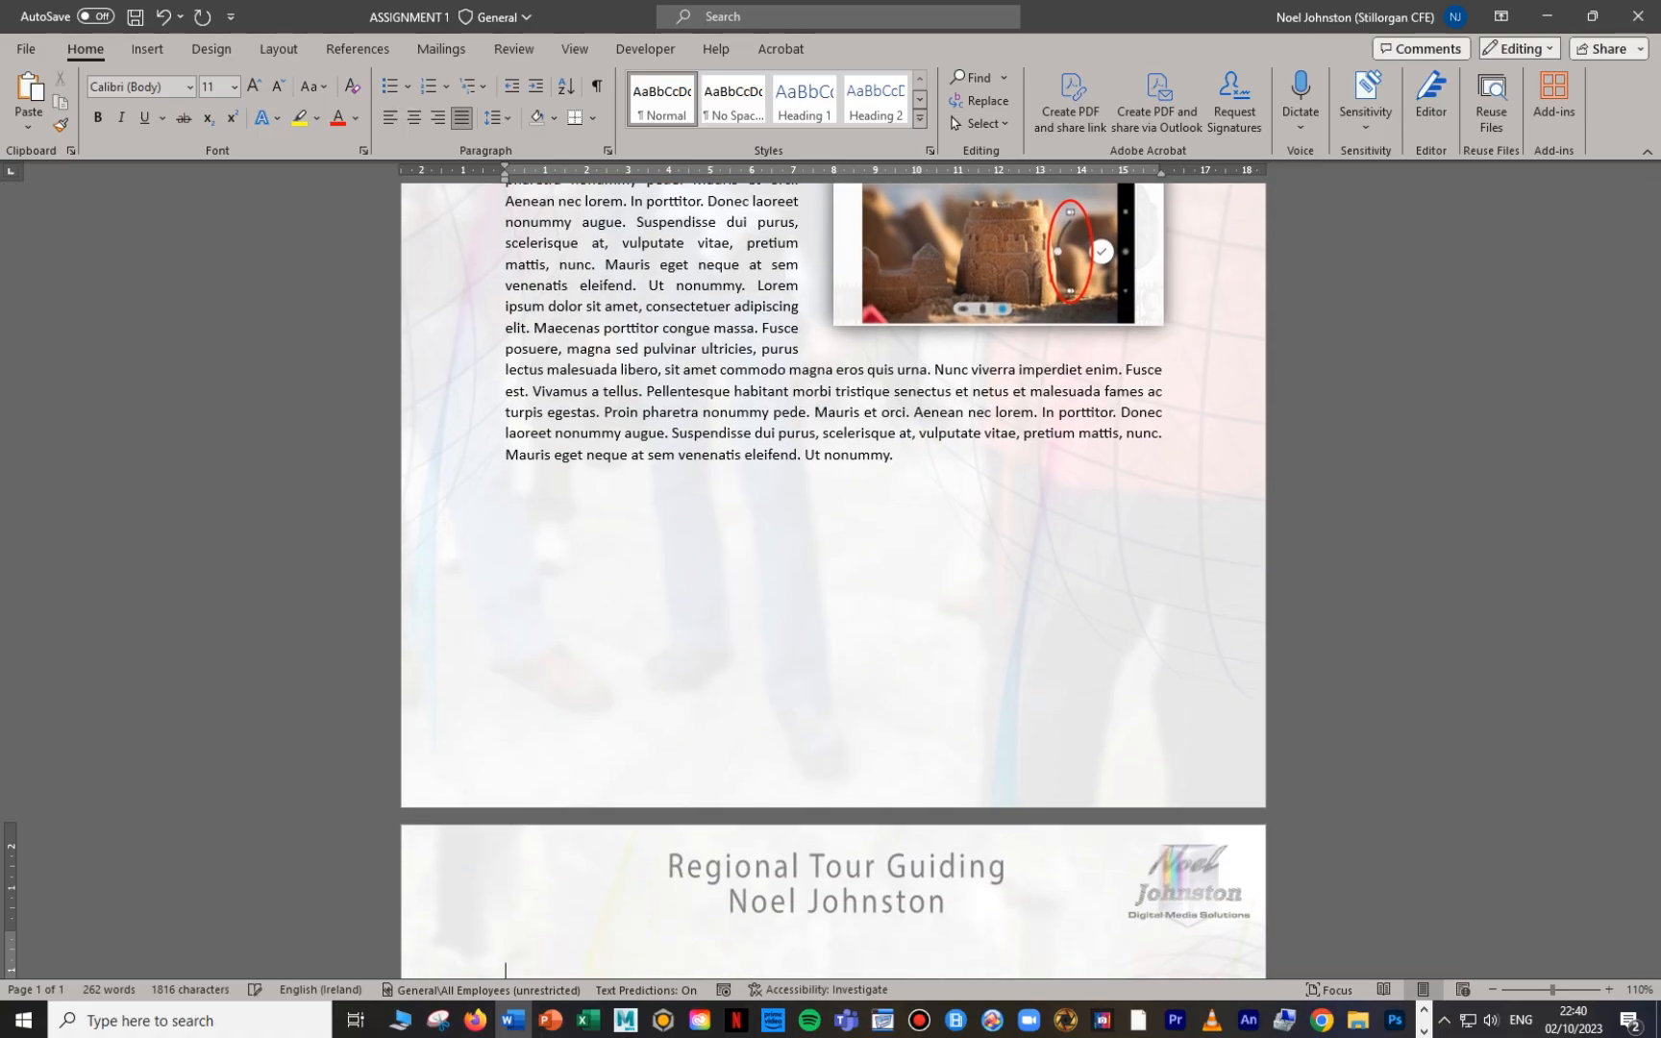
Step: Examine the background on the second page, and the headings and pictures on the first page
scroll(859, 501, down, 5)
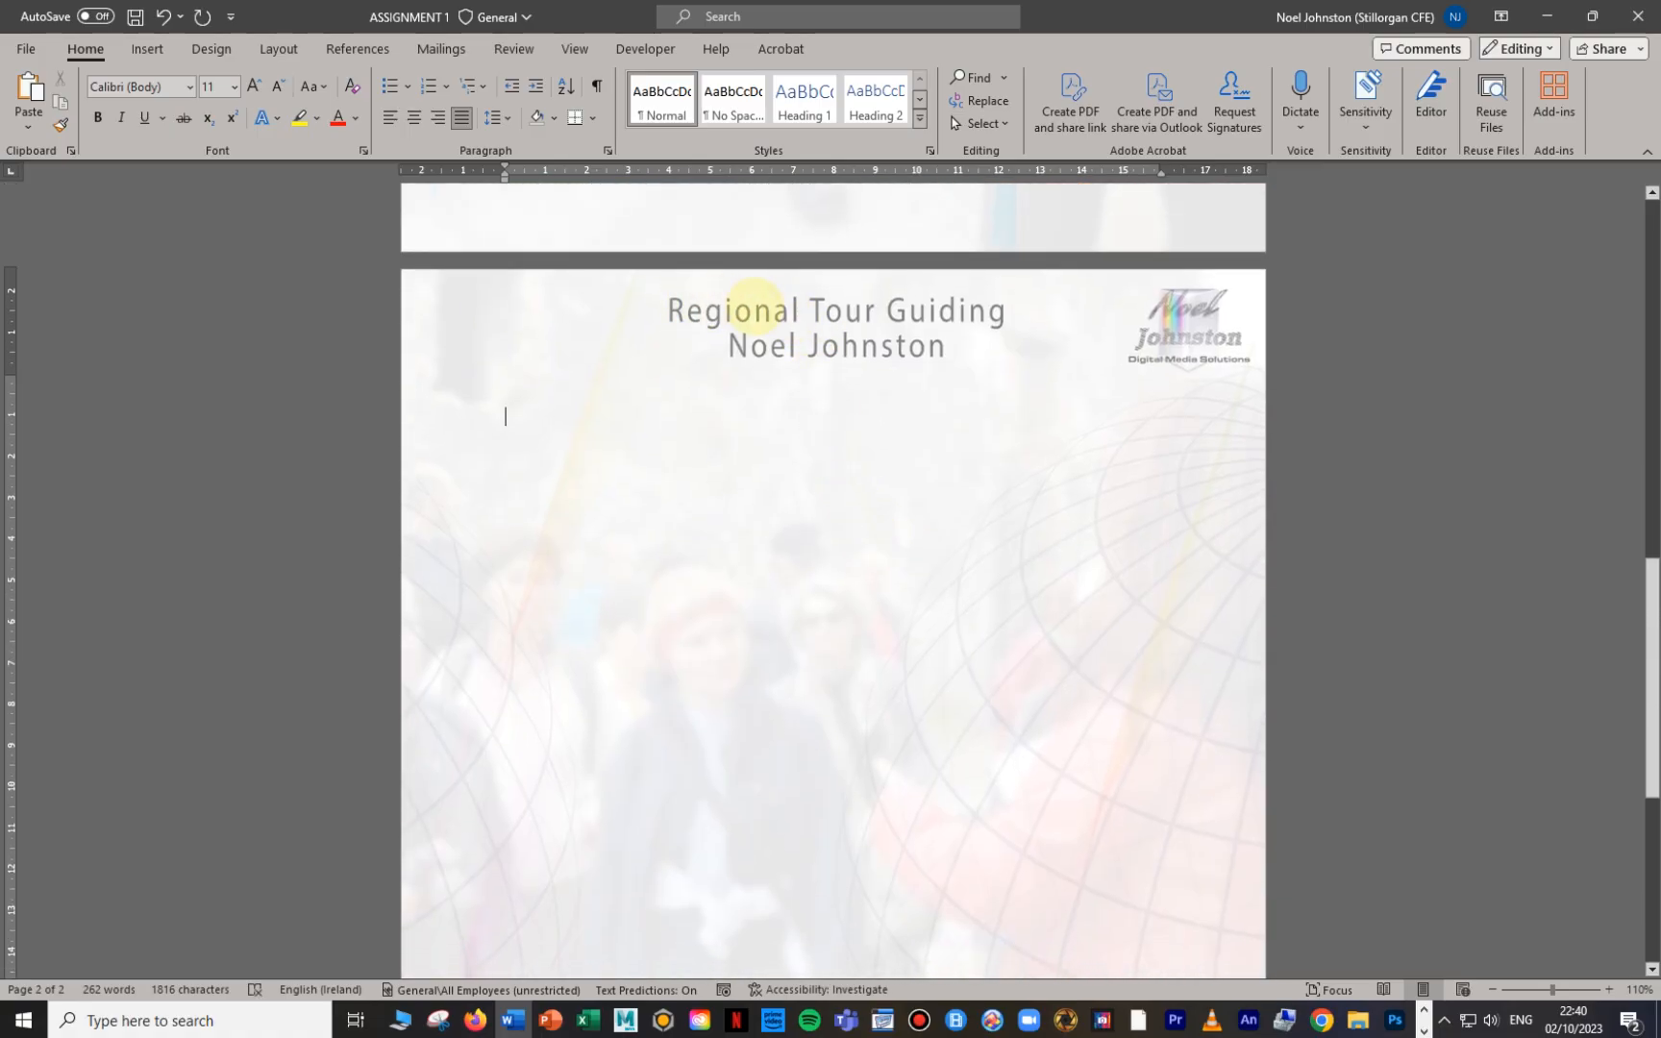
scroll(809, 705, down, 3)
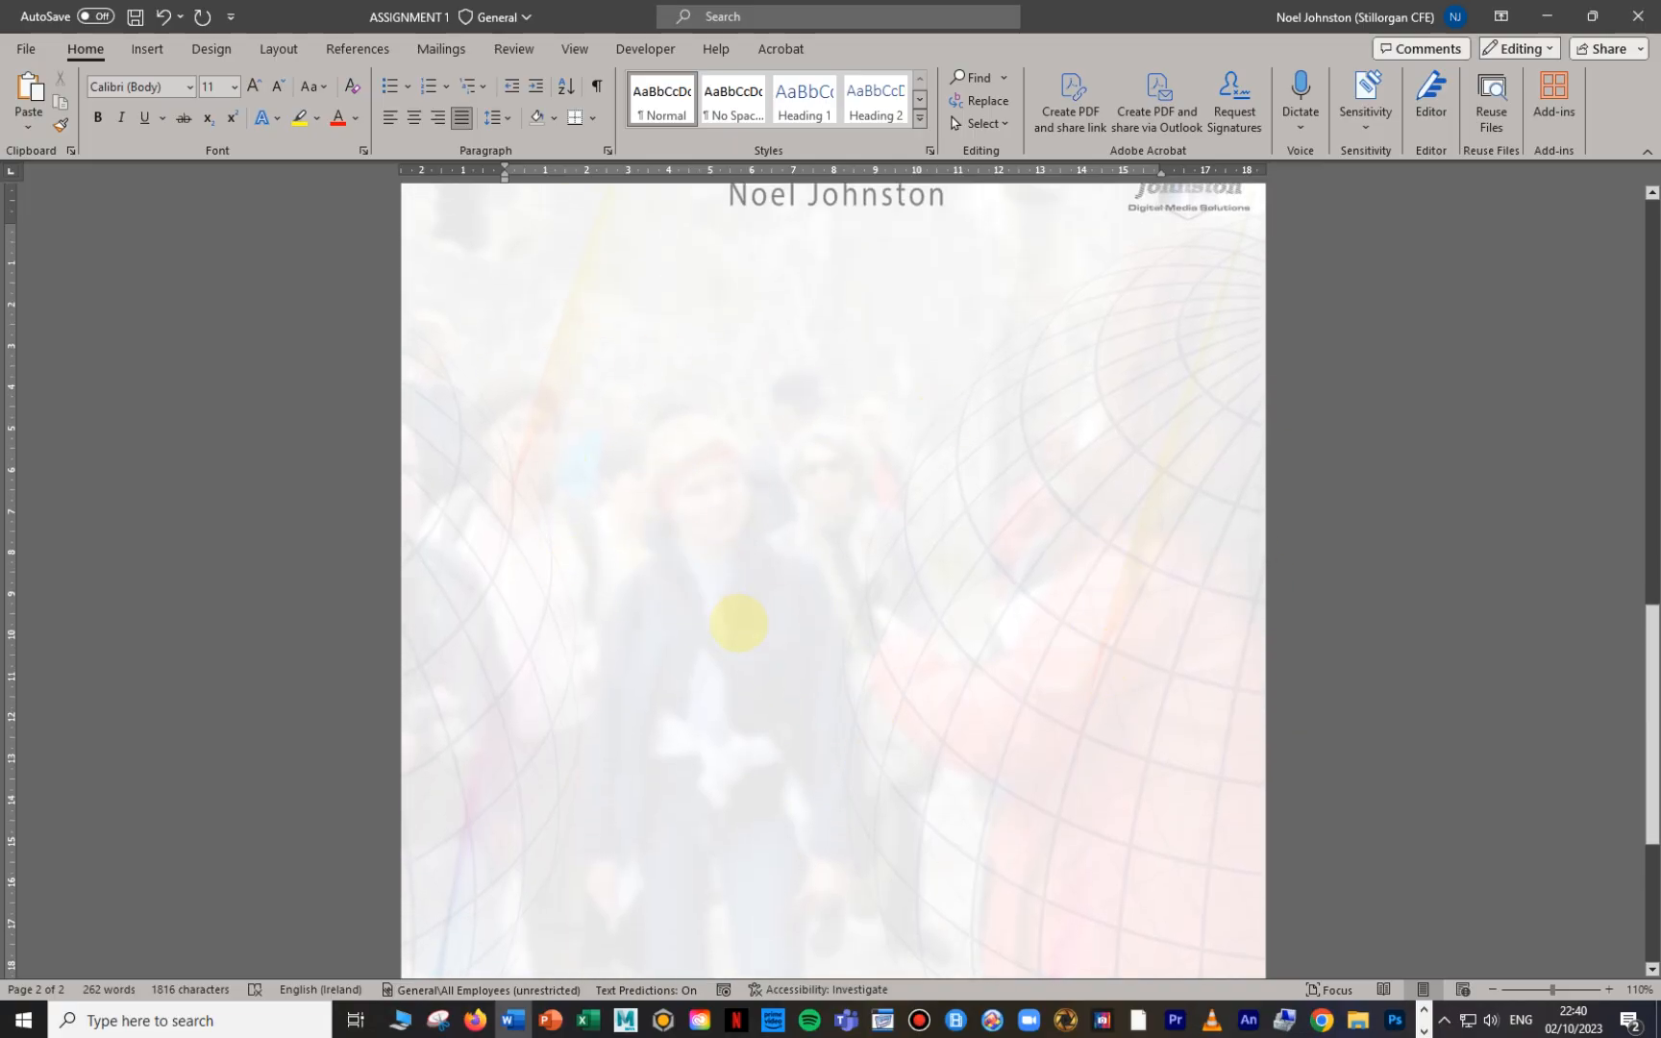
scroll(738, 624, up, 18)
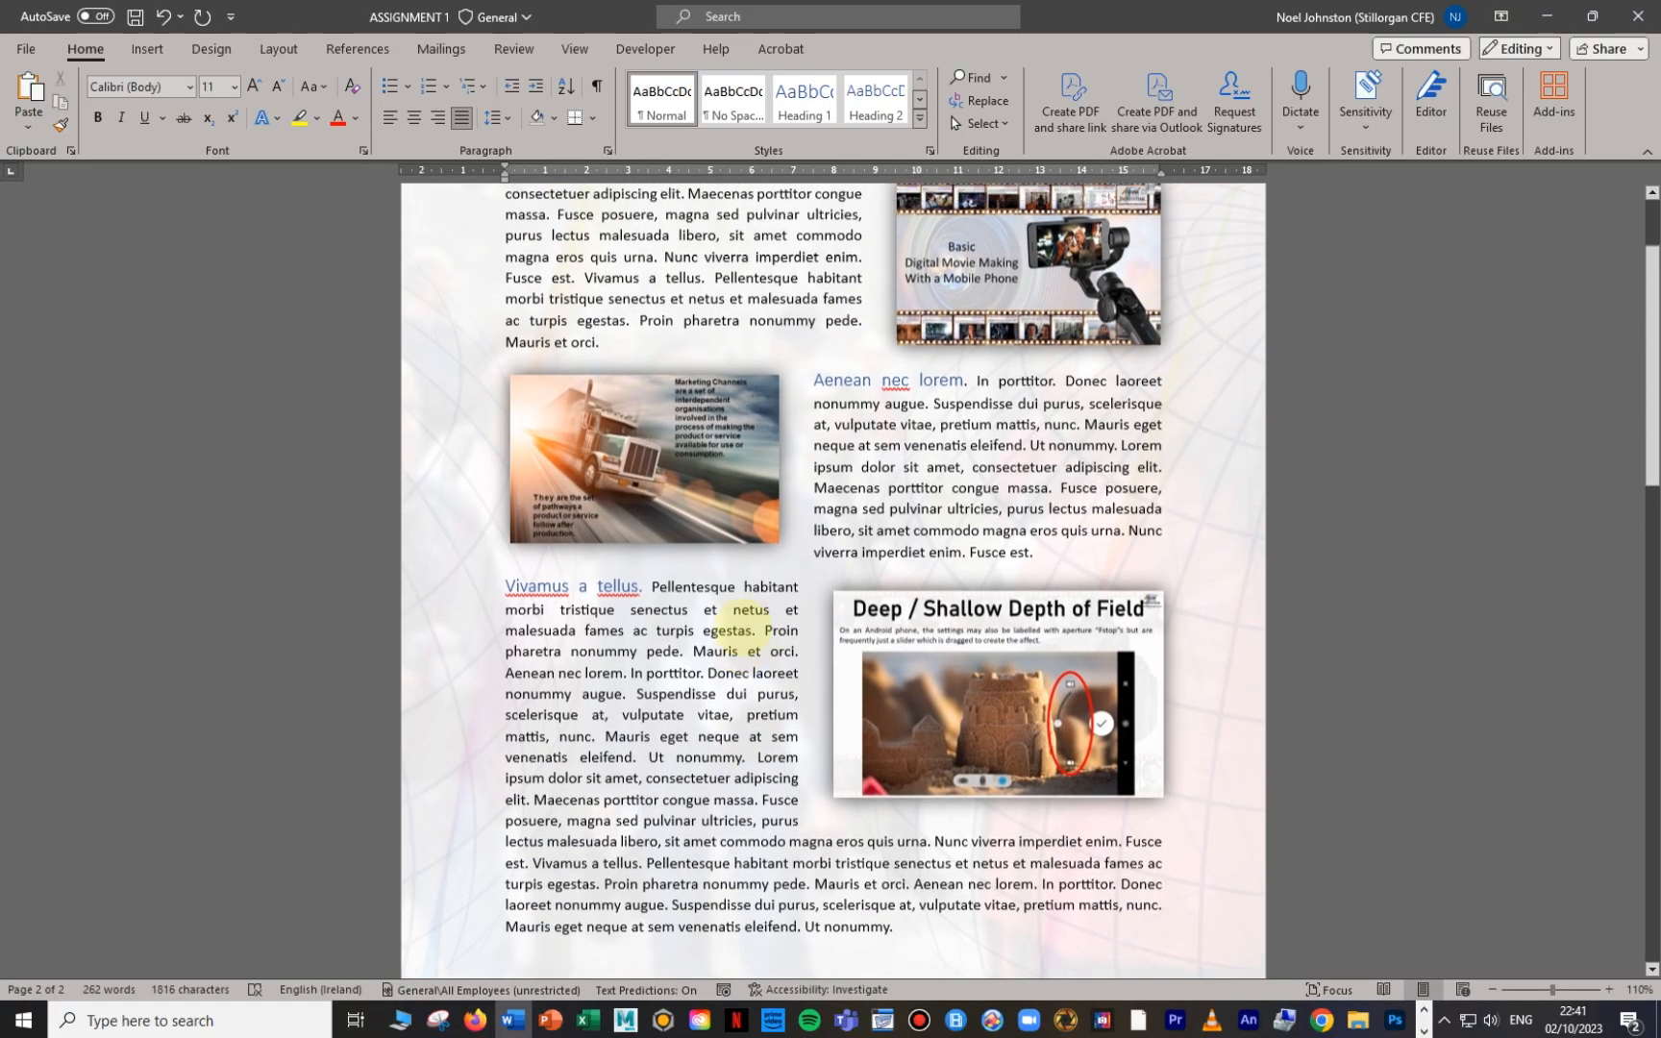
scroll(750, 629, up, 3)
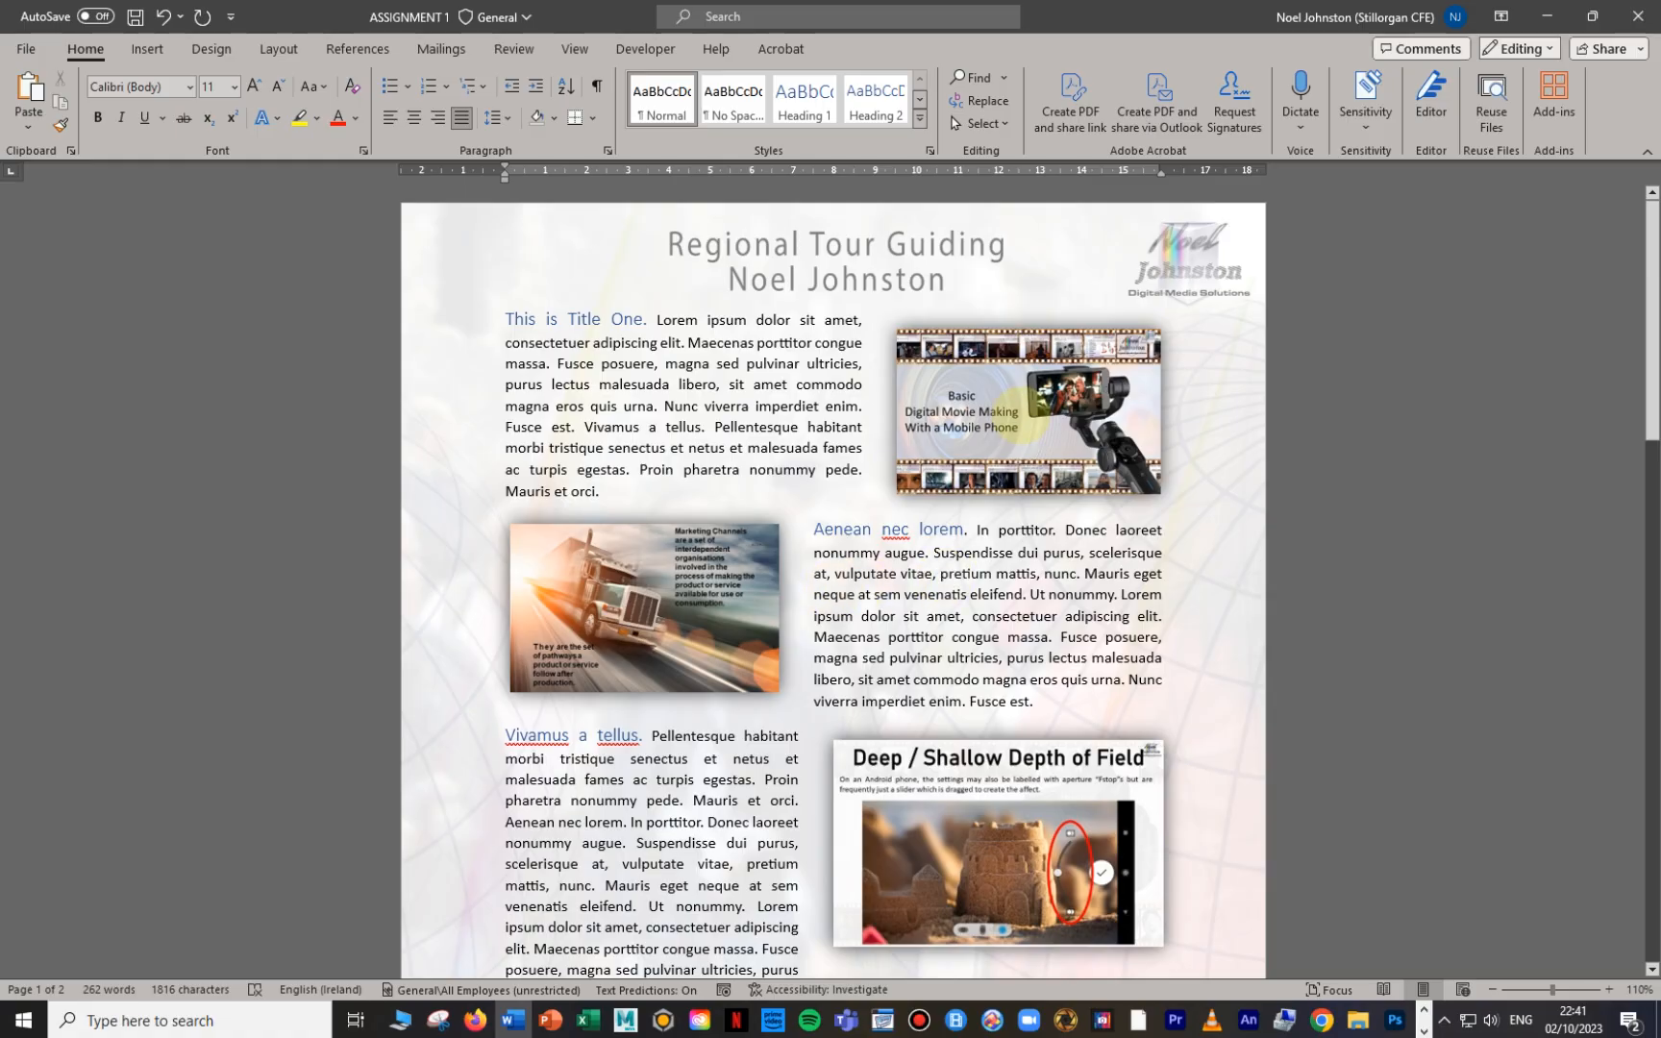
click(1009, 426)
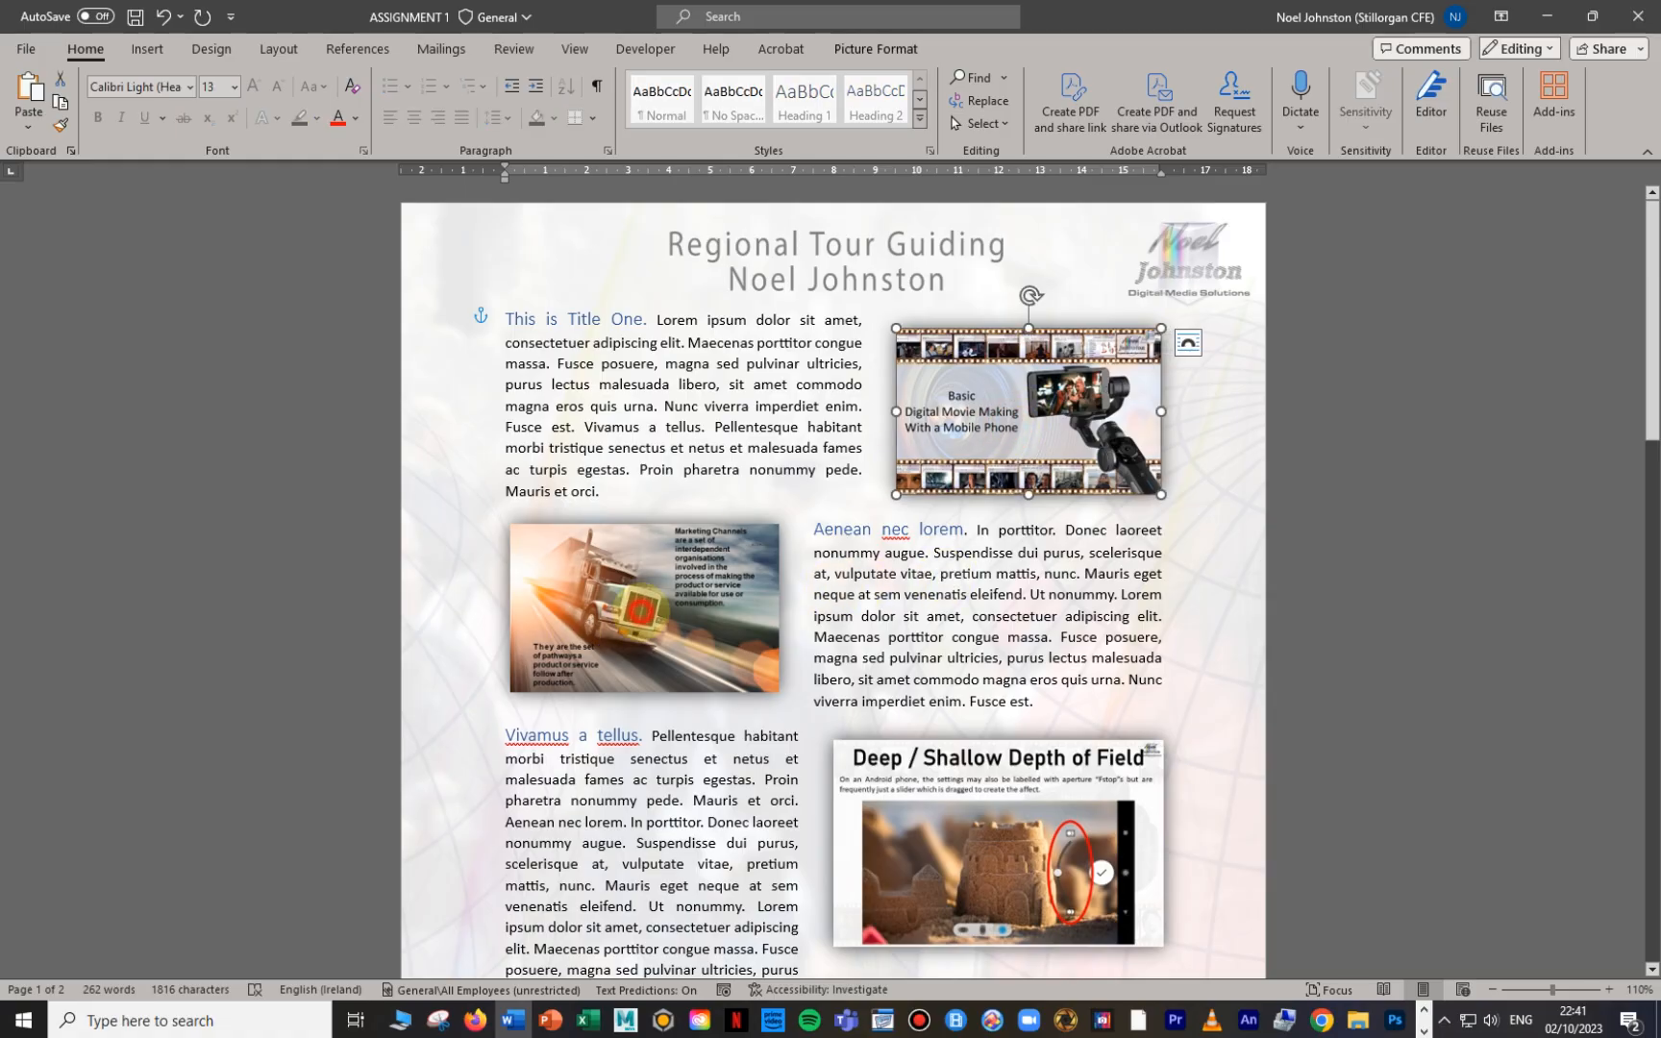
click(650, 608)
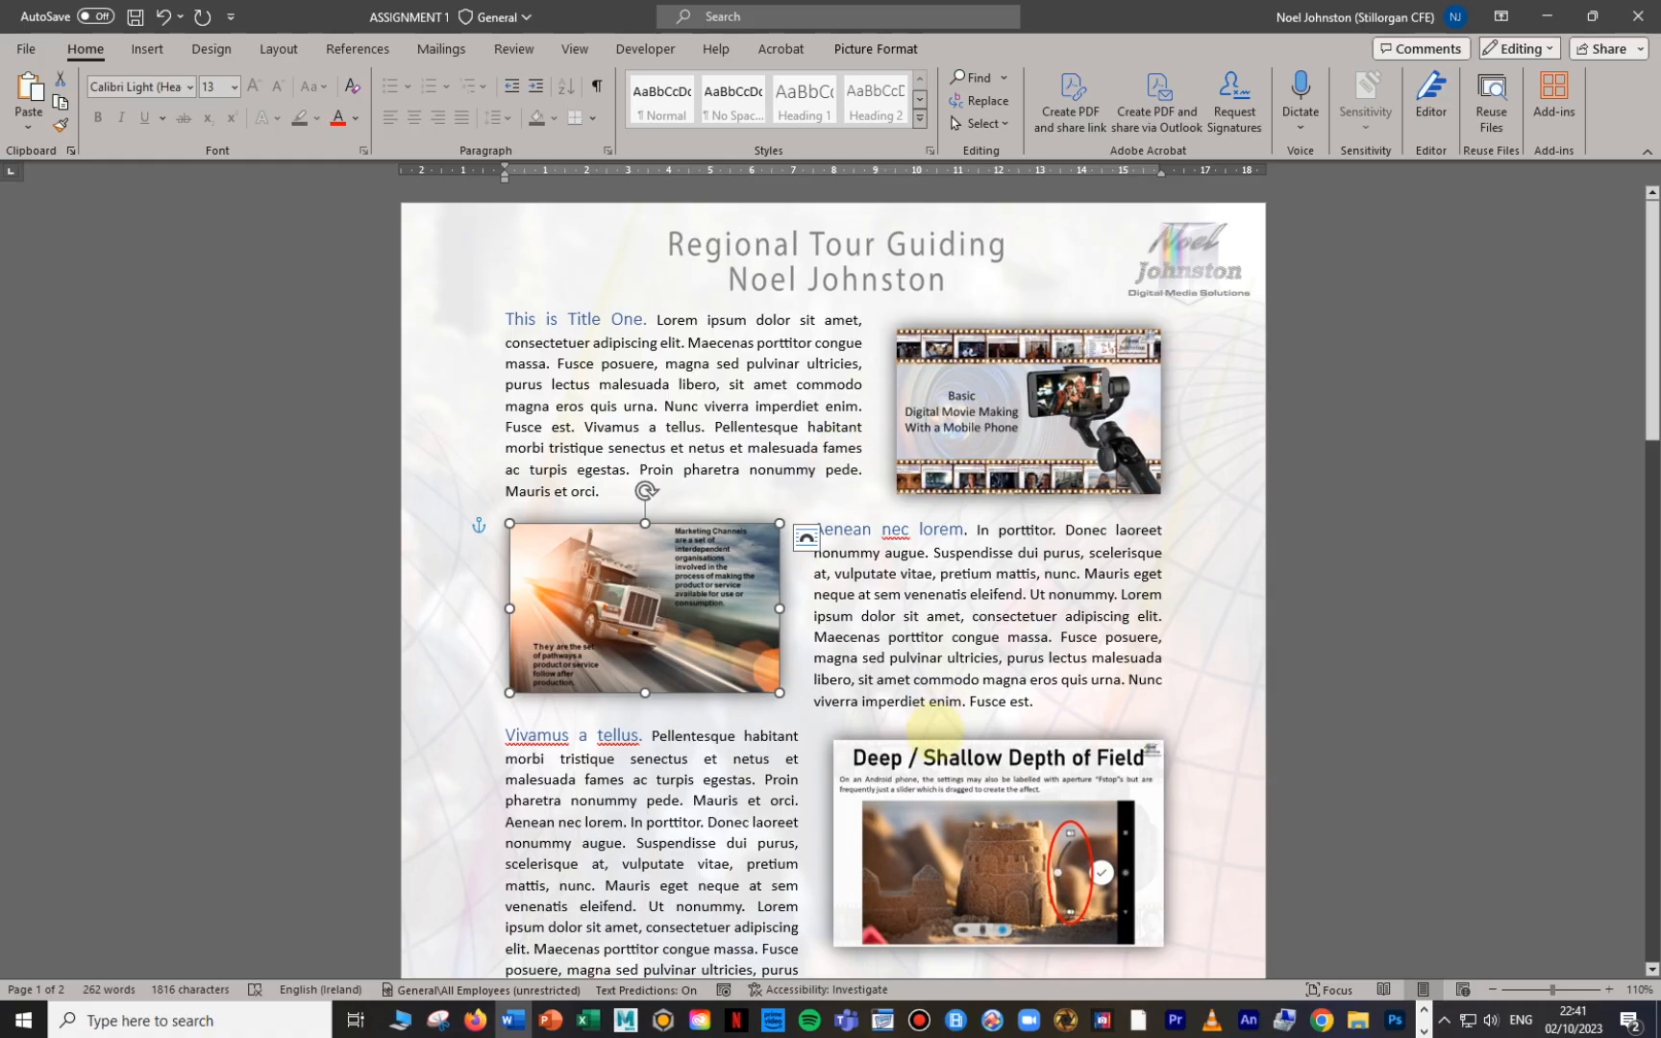
scroll(876, 740, down, 3)
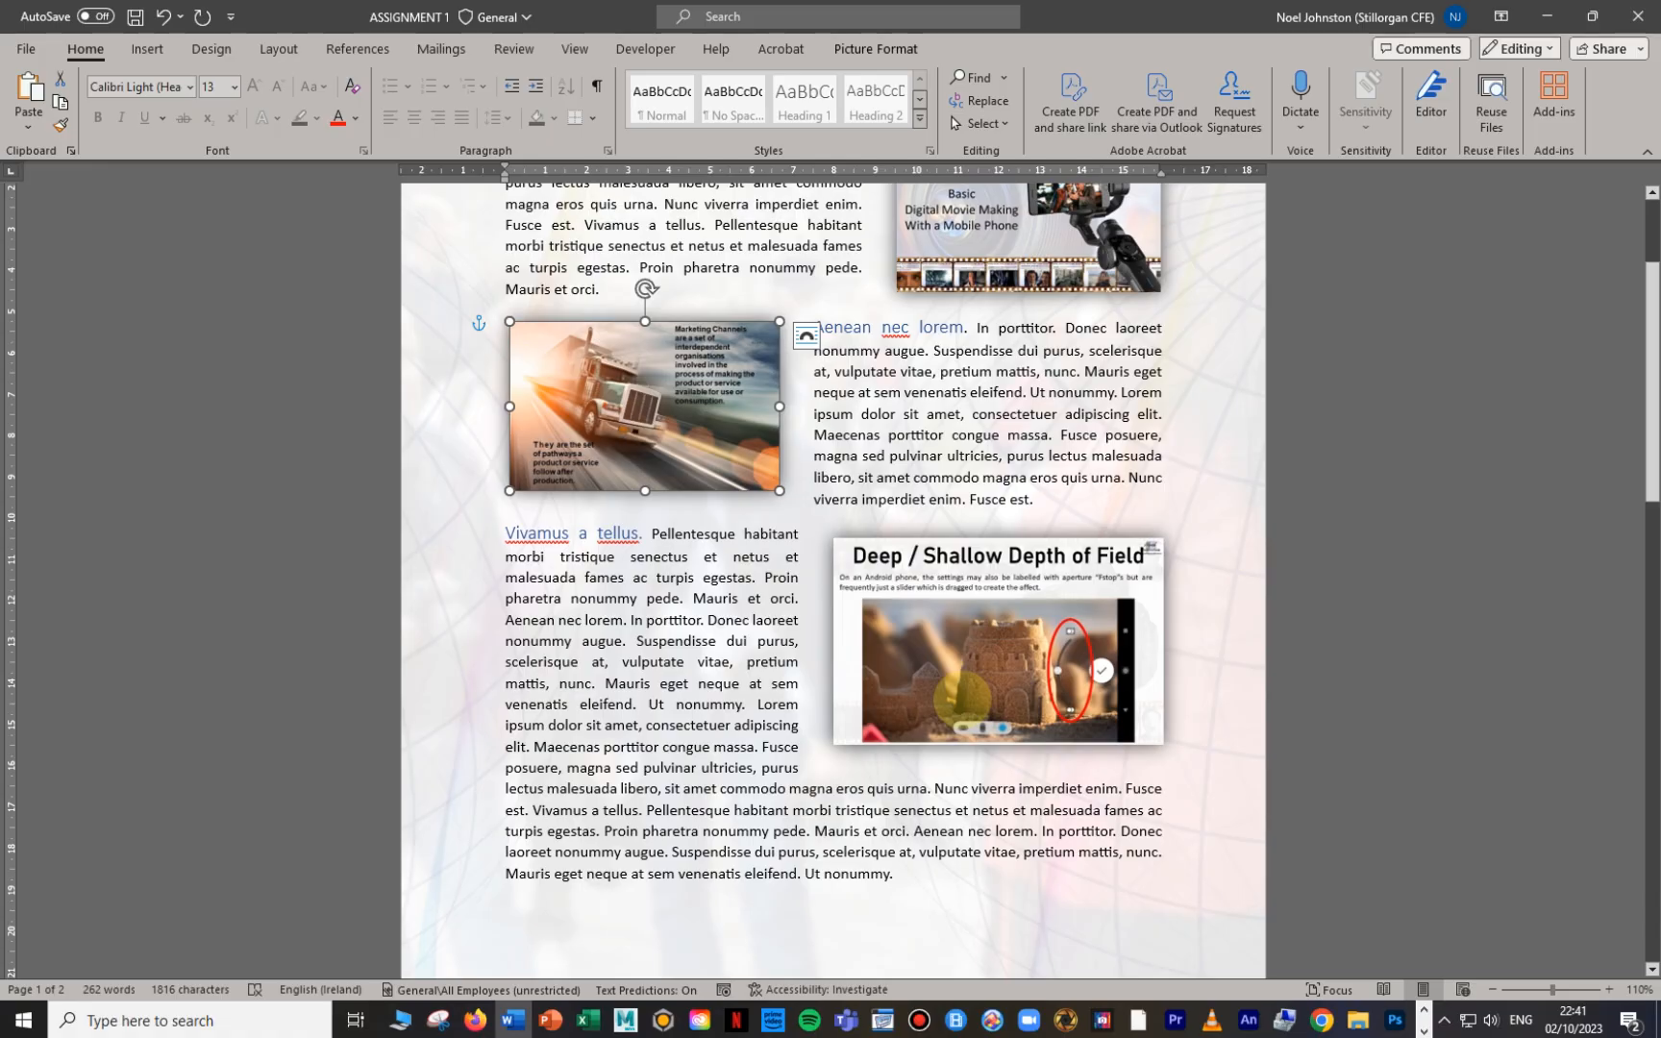
scroll(962, 697, up, 3)
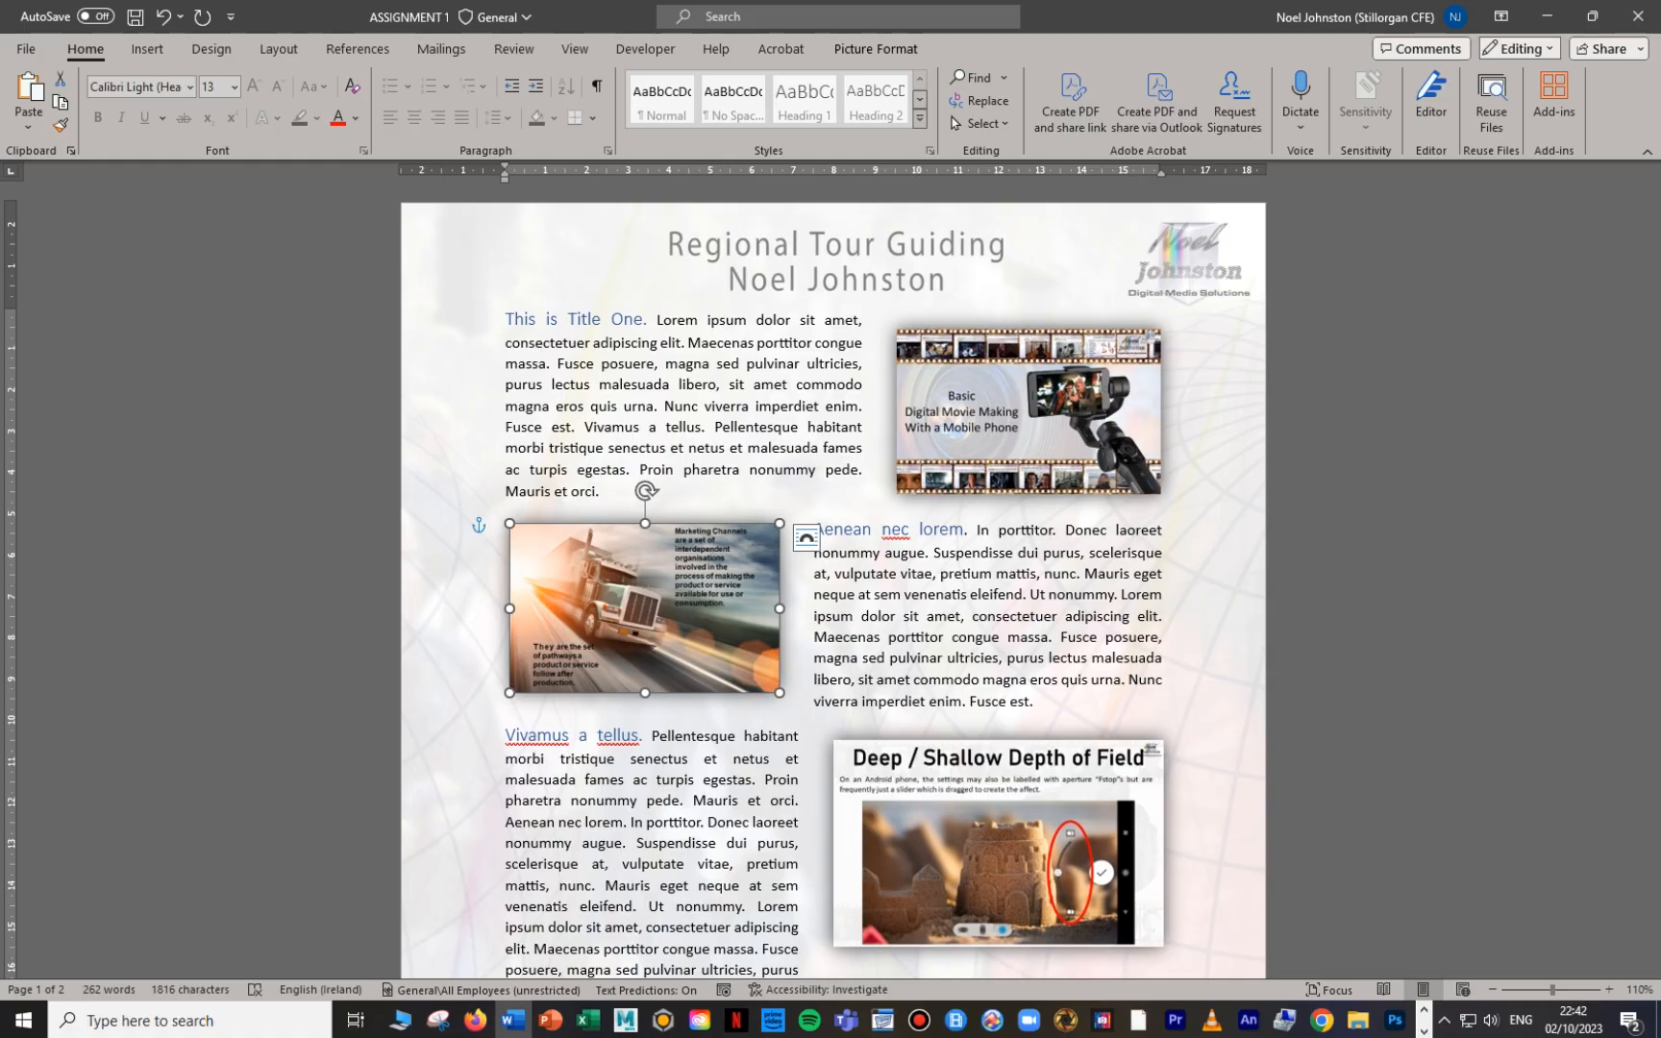
right_click(1044, 383)
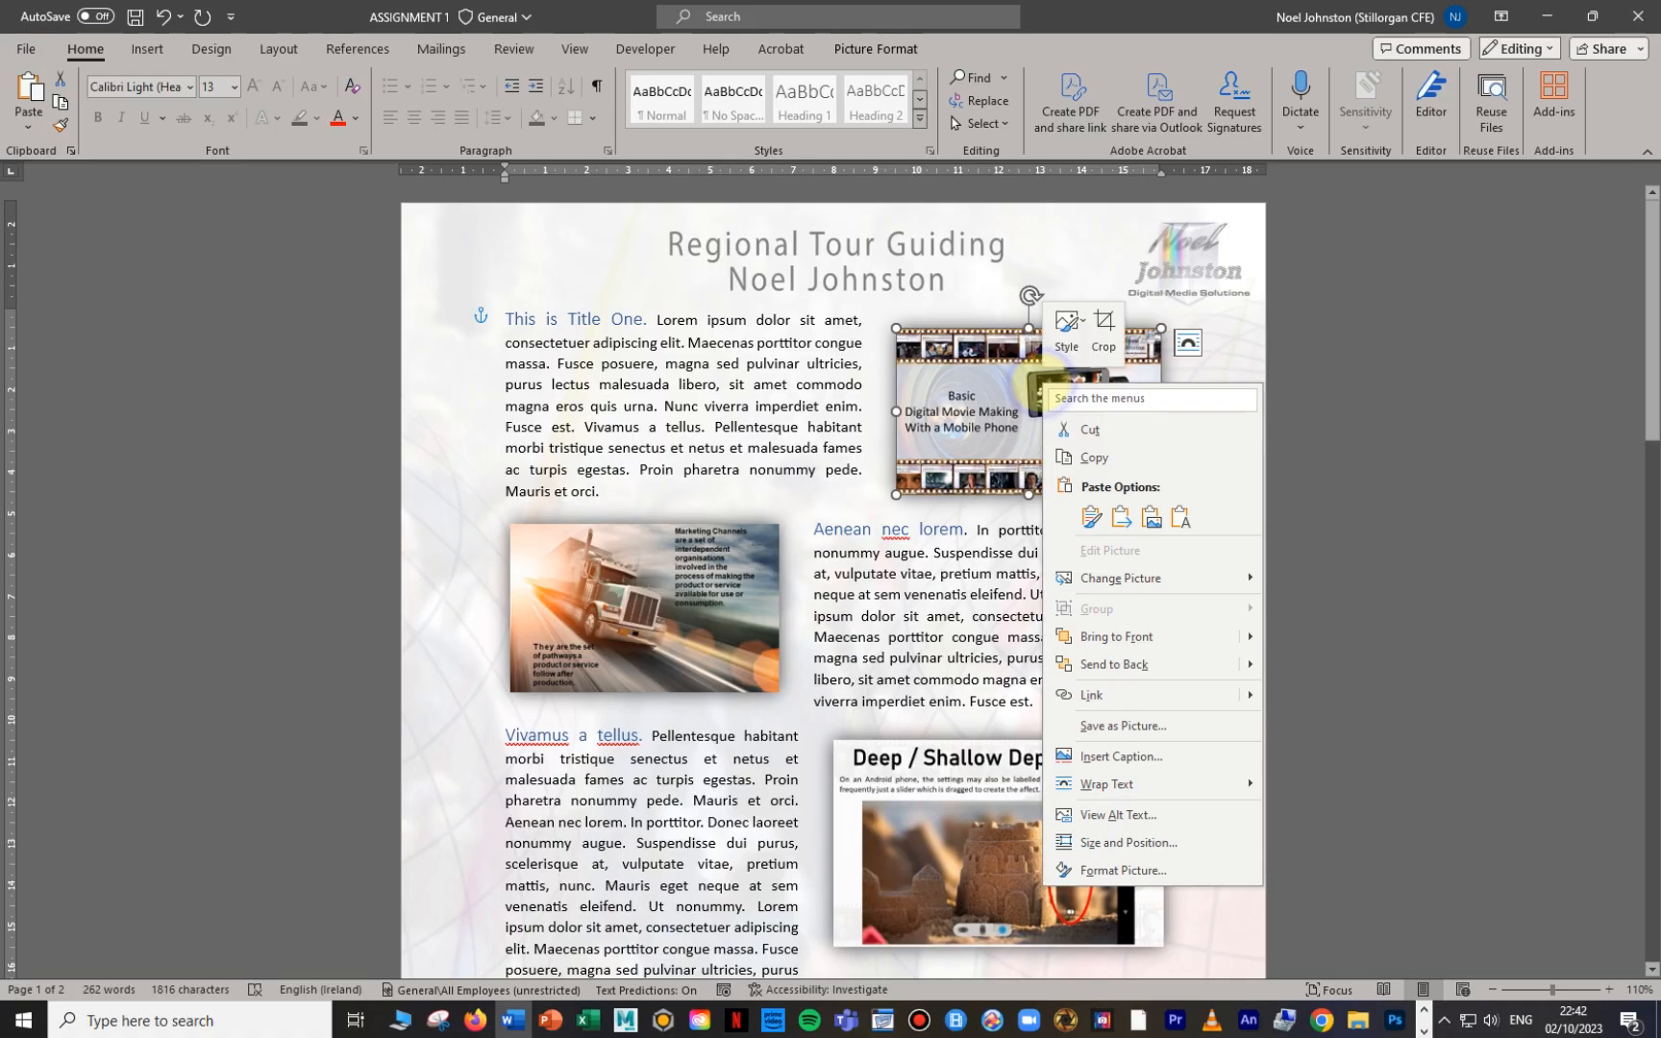
mouse_move(1065, 785)
click(1403, 690)
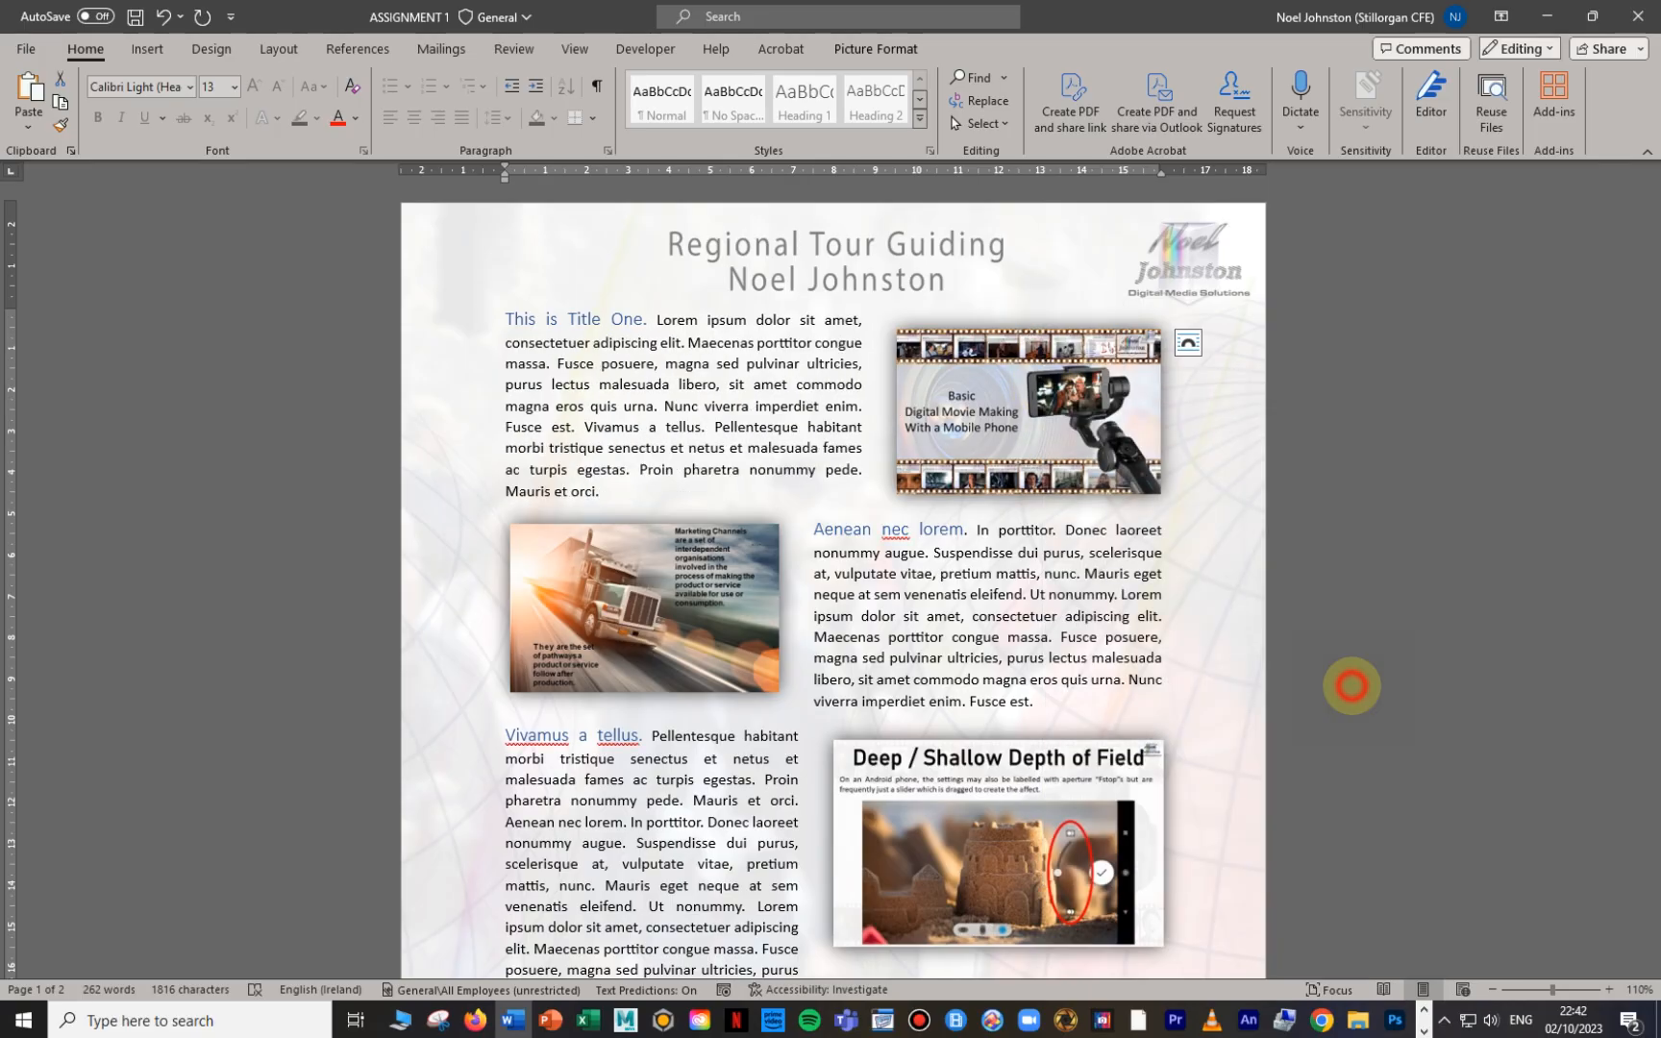